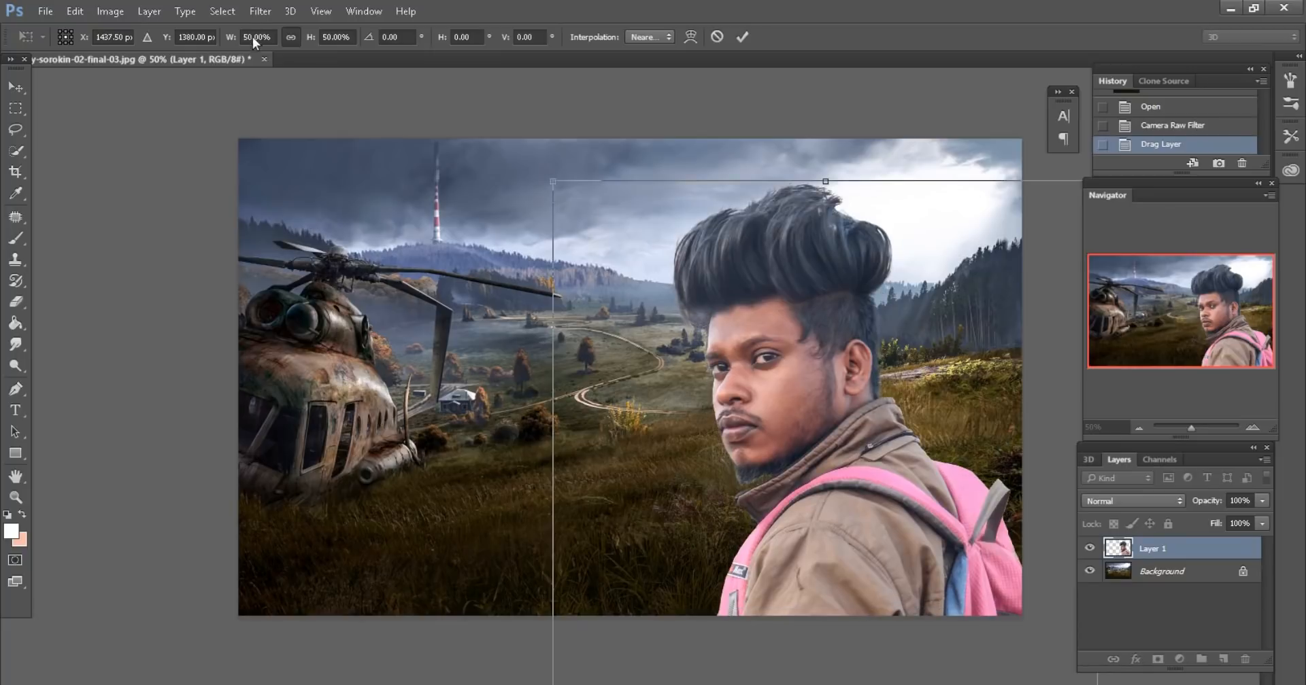
# Scale the cut-out person to 21% and position him on the right side of the landscape, feet end at the image's lower edge
pyautogui.moveTo(306, 38); pyautogui.dragTo(288, 35)
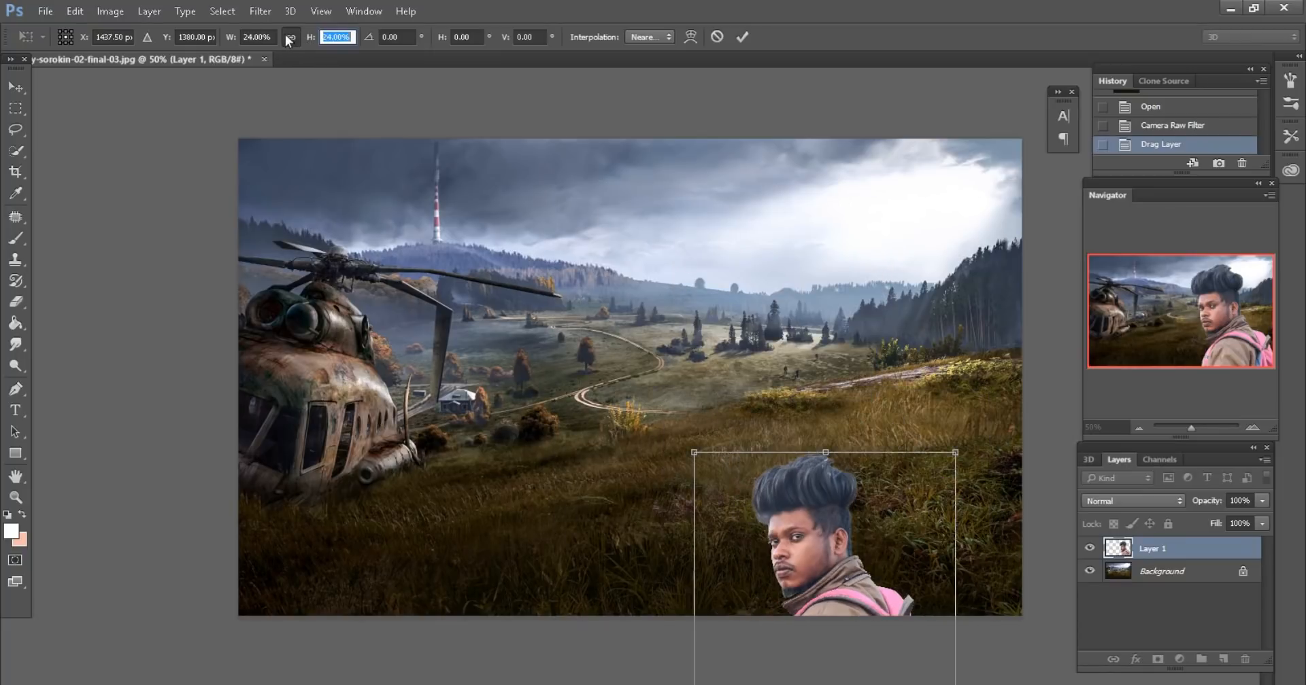
pyautogui.moveTo(844, 533); pyautogui.dragTo(868, 264)
pyautogui.moveTo(306, 40); pyautogui.dragTo(306, 35)
pyautogui.moveTo(888, 431)
pyautogui.mouseDown()
pyautogui.moveTo(918, 408)
pyautogui.moveTo(873, 422)
pyautogui.mouseUp()
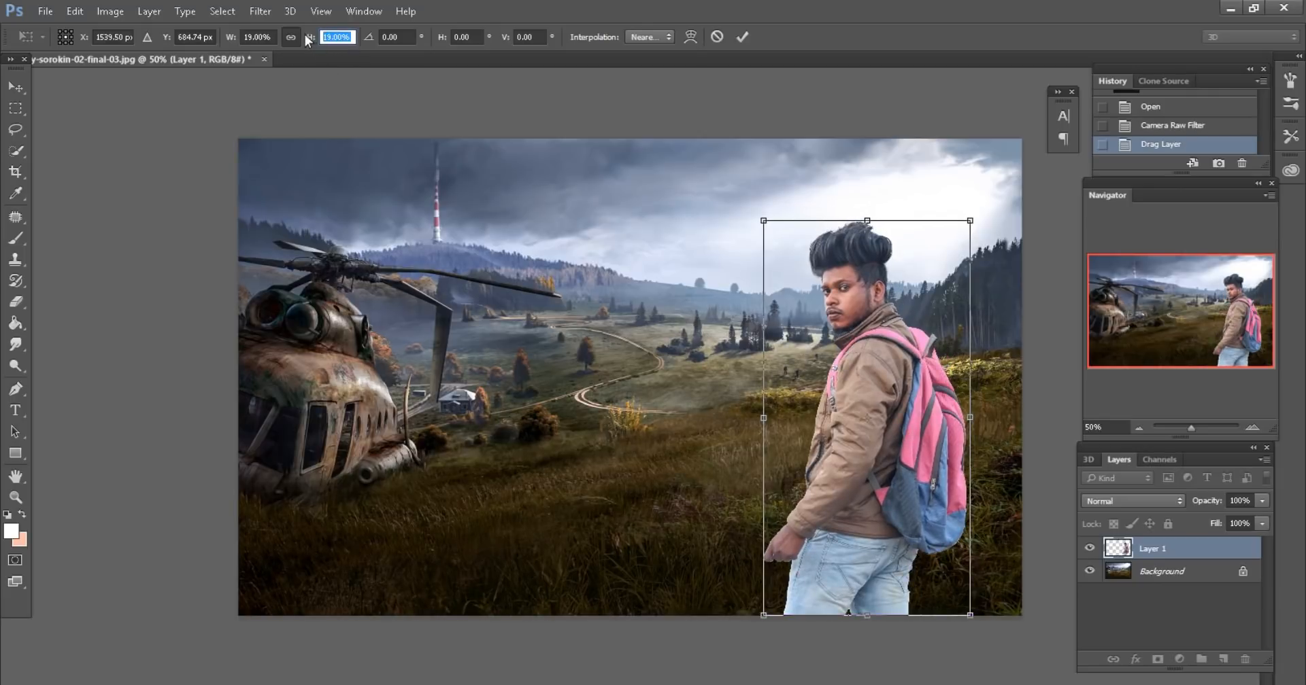
pyautogui.moveTo(304, 34); pyautogui.dragTo(305, 35)
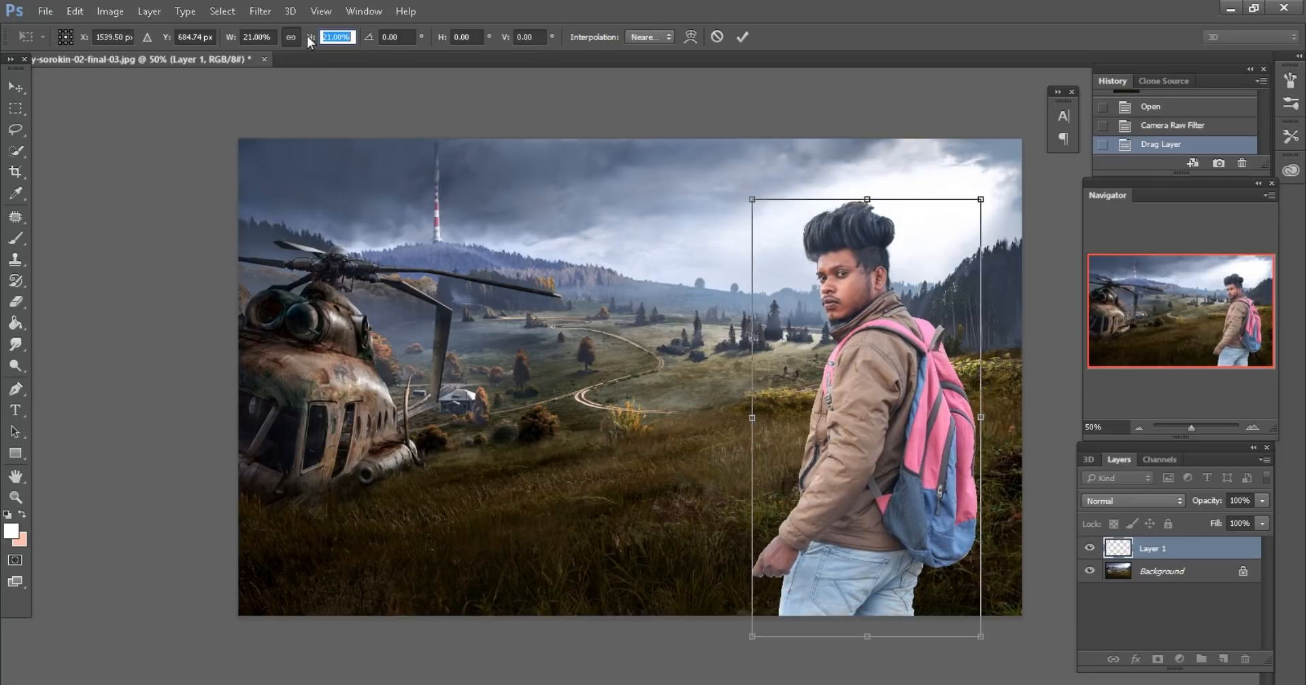
pyautogui.moveTo(868, 407)
pyautogui.mouseDown()
pyautogui.moveTo(868, 374)
pyautogui.moveTo(877, 385)
pyautogui.mouseUp()
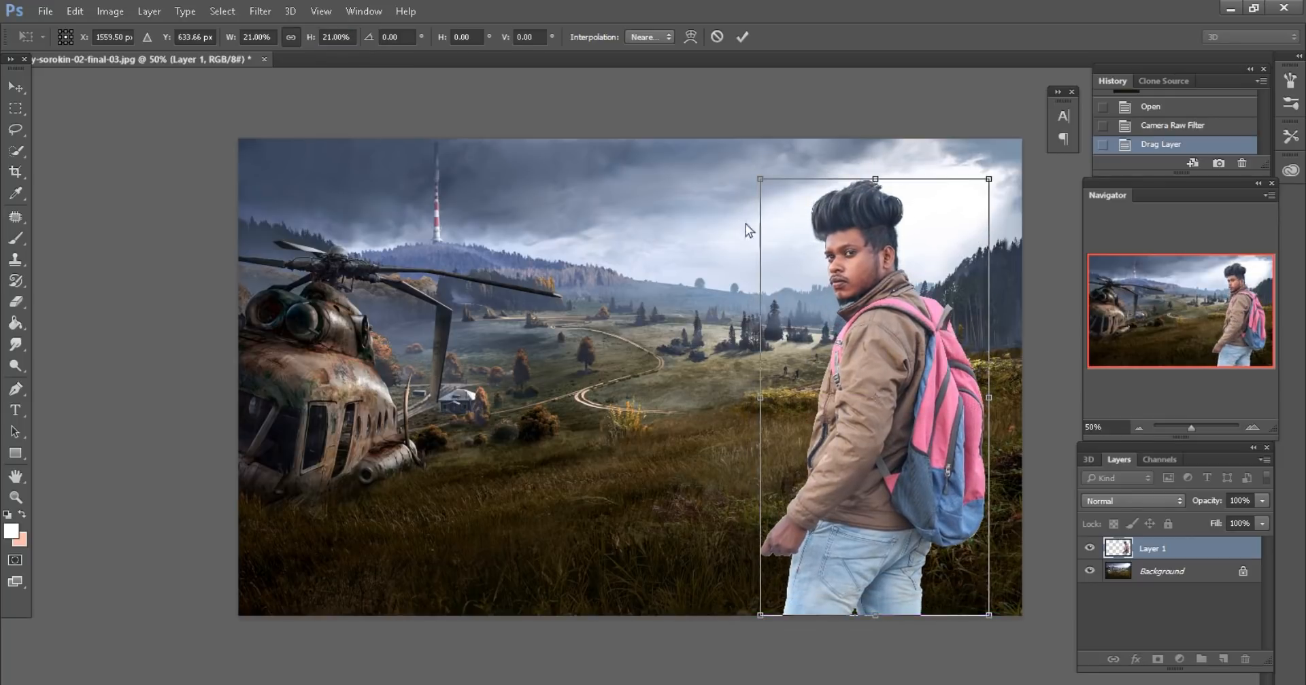
pyautogui.click(743, 37)
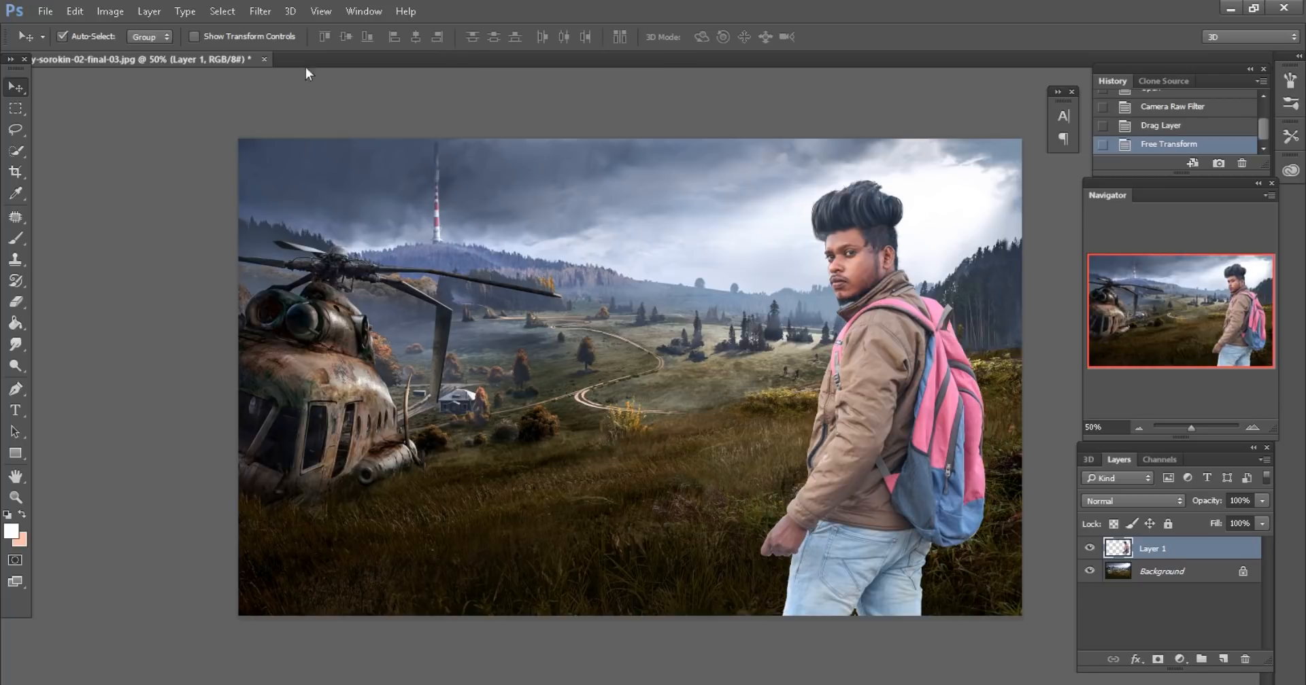
# Apply a Camera Raw Filter to the person with Clarity +41, Blacks -11 and strongly reduced Highlights
pyautogui.click(261, 11)
pyautogui.click(291, 103)
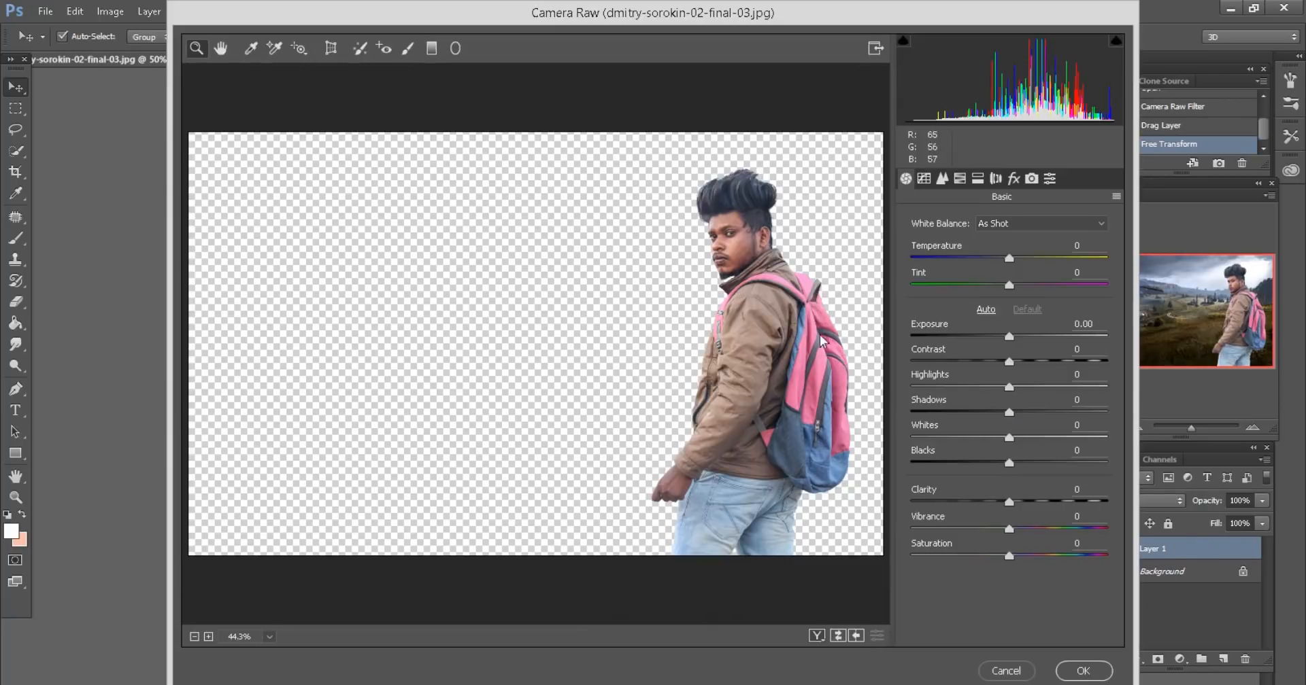
pyautogui.click(820, 338)
pyautogui.moveTo(1018, 502); pyautogui.dragTo(1054, 502)
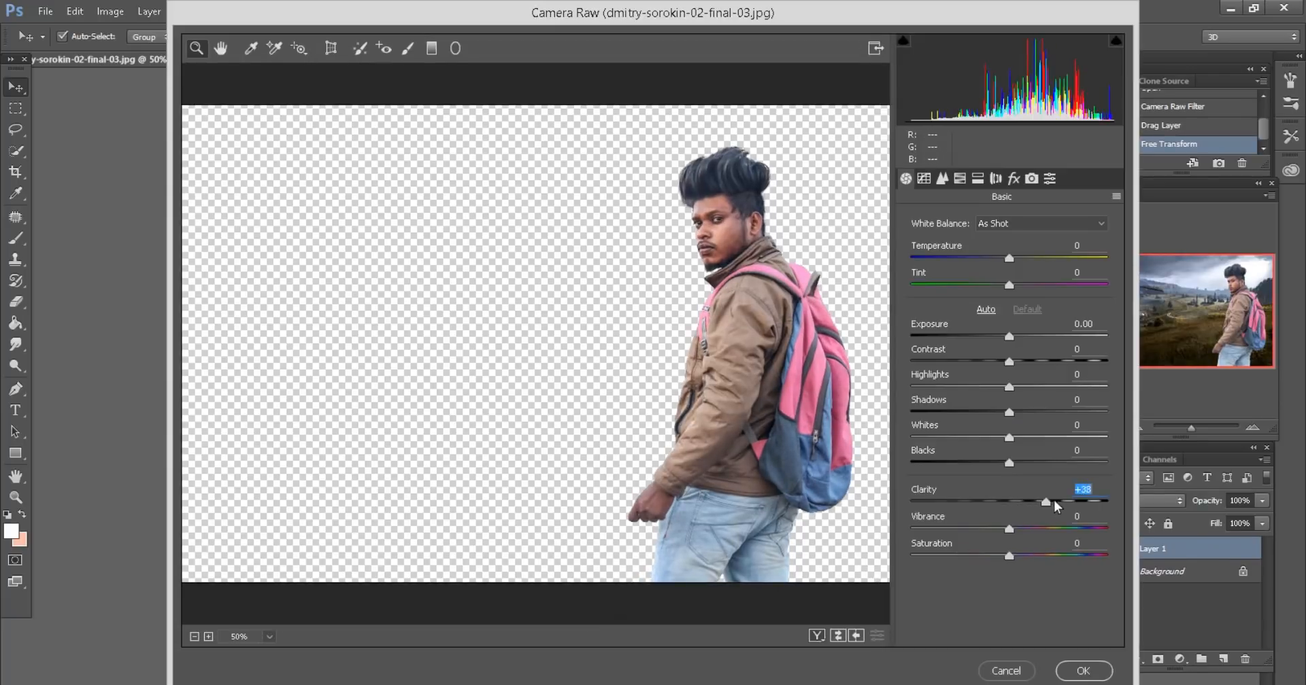
pyautogui.moveTo(1008, 463); pyautogui.dragTo(998, 463)
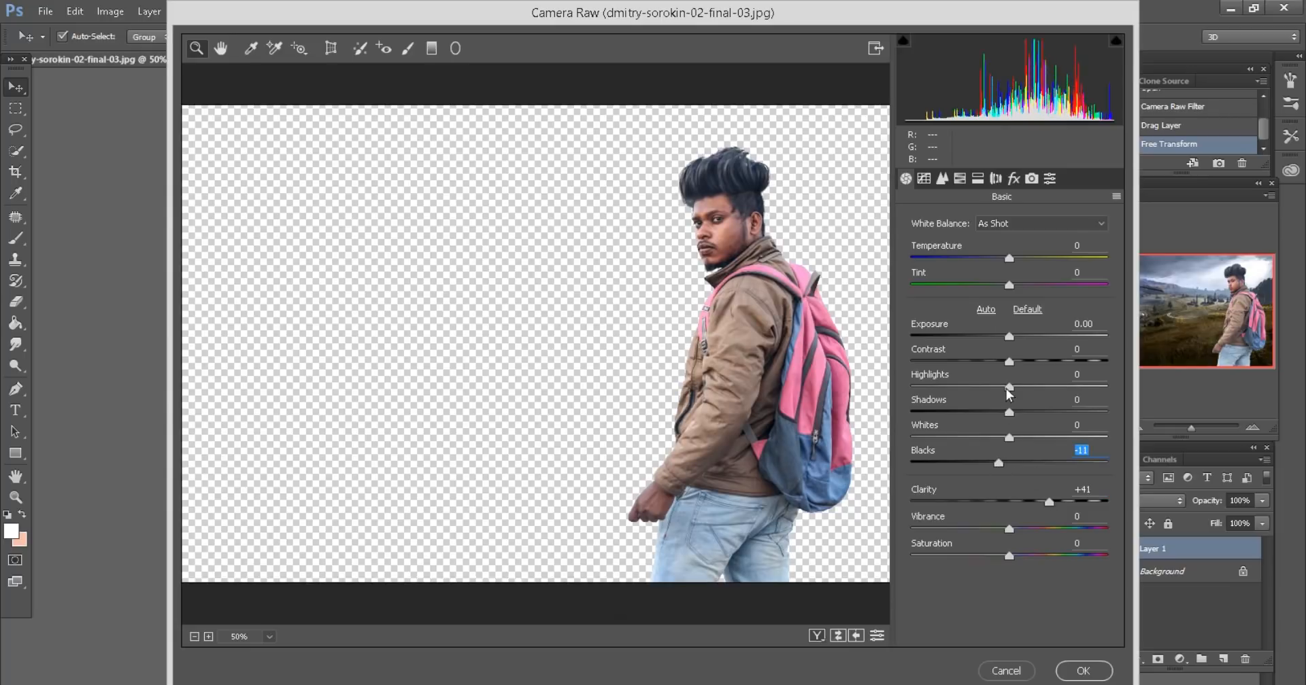
pyautogui.moveTo(1005, 389); pyautogui.dragTo(900, 376)
pyautogui.click(1083, 671)
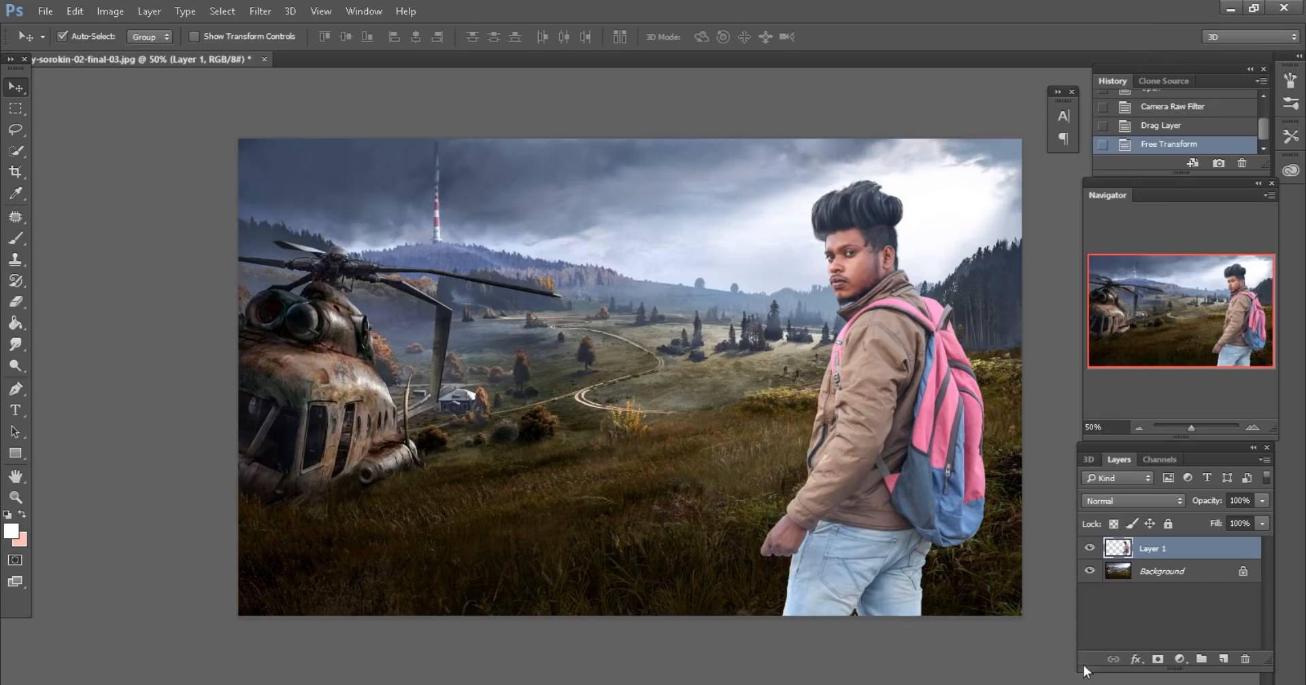
# Apply a second Camera Raw Filter to the person with Highlights -97 and Shadows +13
pyautogui.click(258, 12)
pyautogui.click(292, 105)
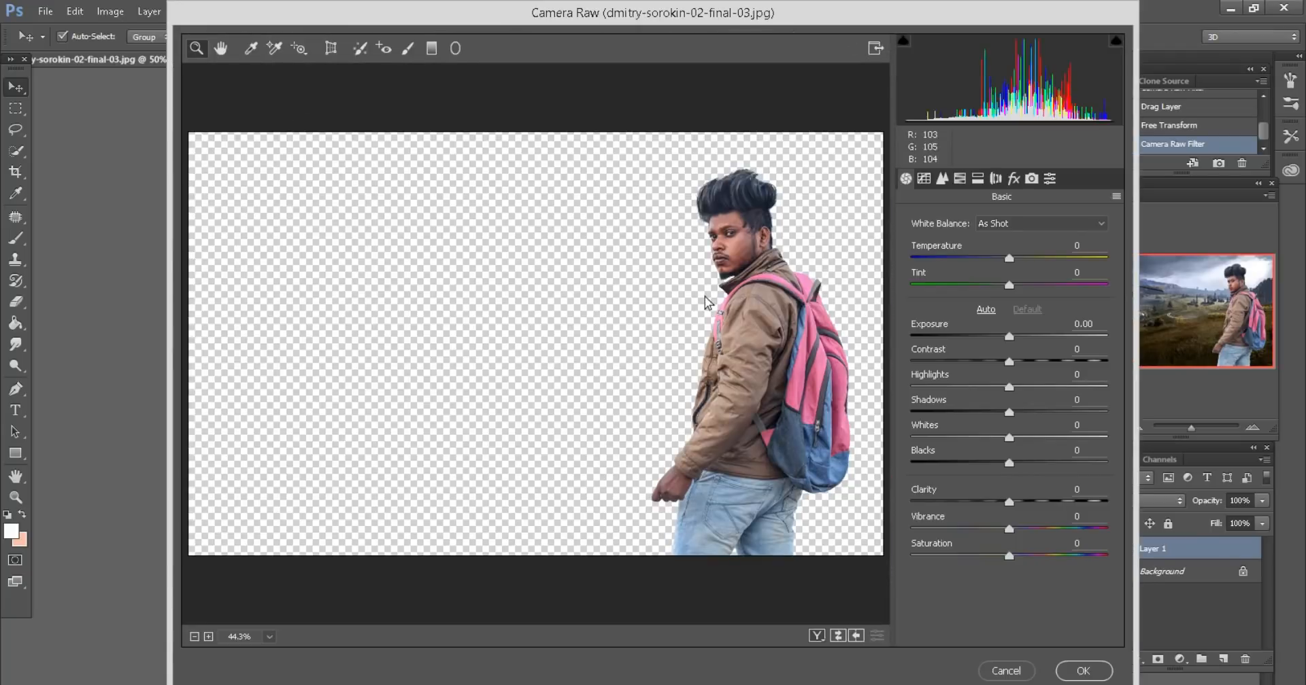
pyautogui.scroll(5, 748, 449)
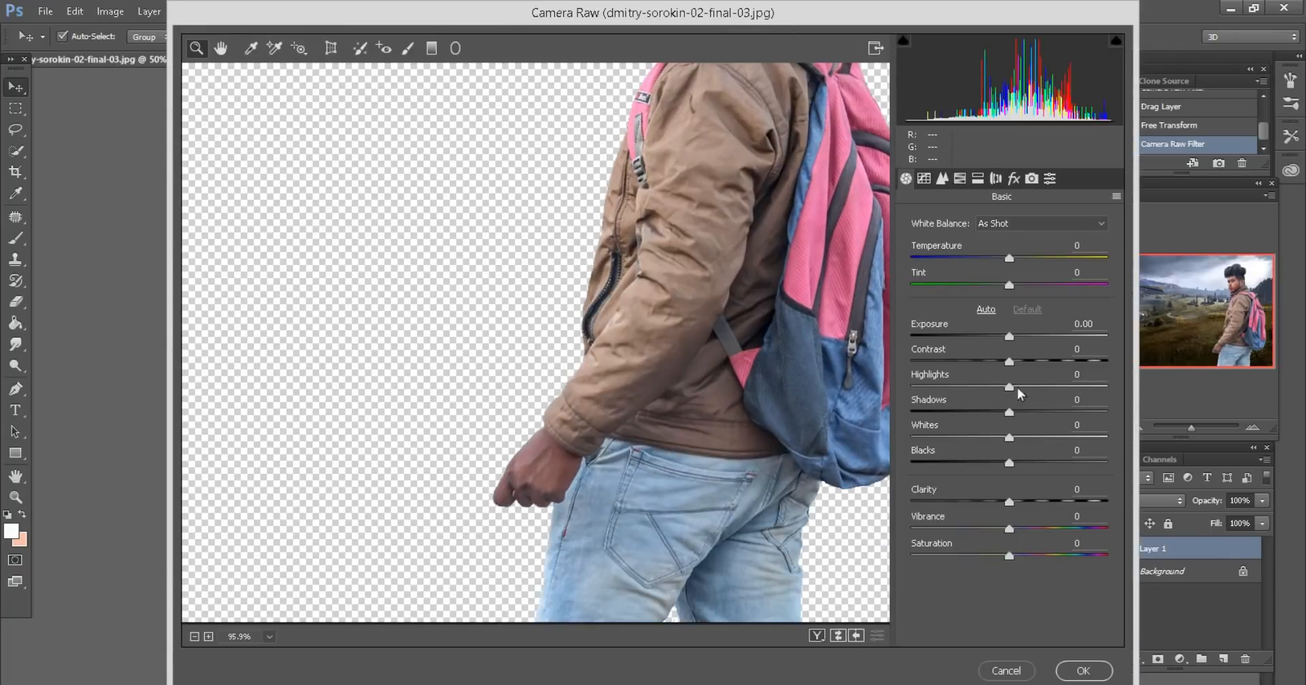
pyautogui.moveTo(990, 383); pyautogui.dragTo(914, 378)
pyautogui.scroll(5, 762, 380)
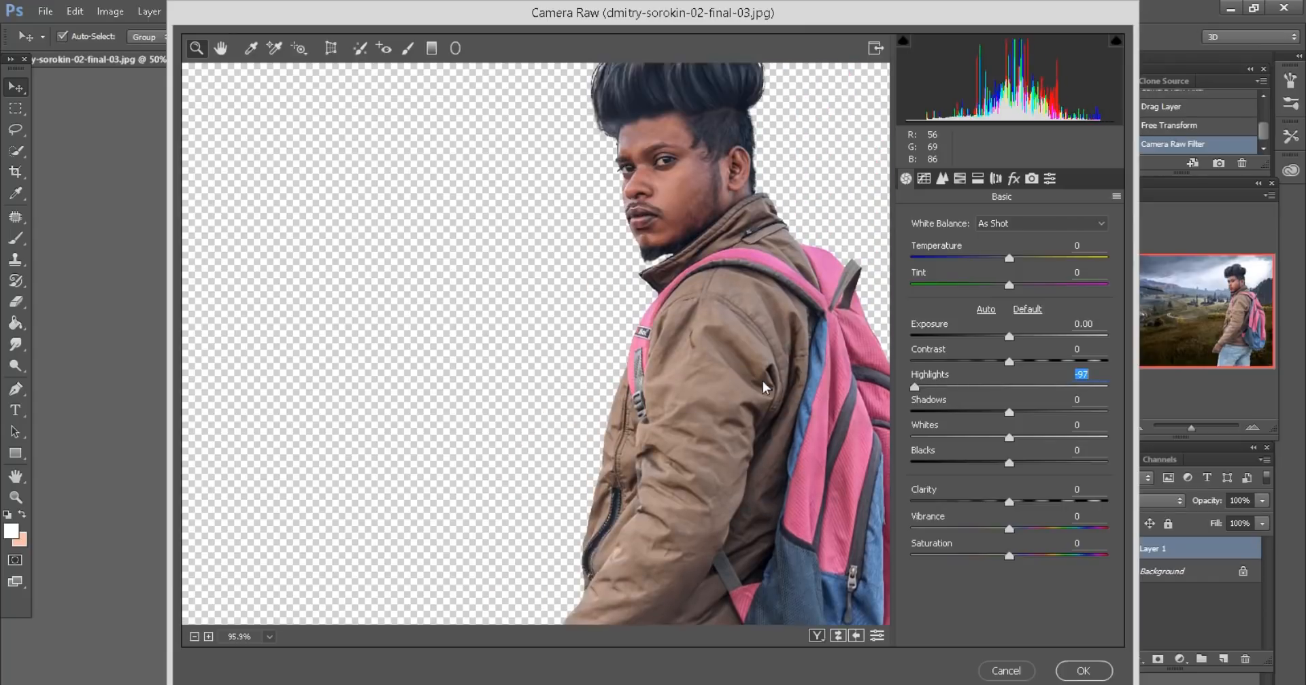
pyautogui.moveTo(1010, 413); pyautogui.dragTo(1022, 411)
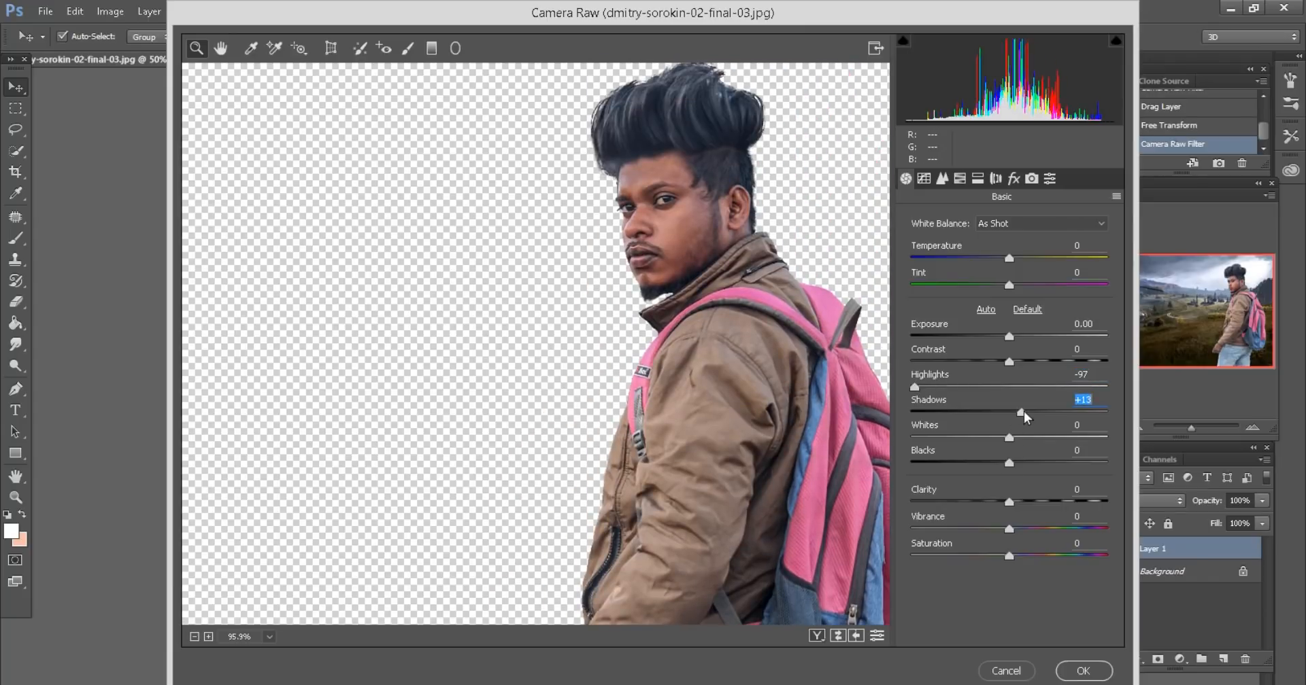
pyautogui.click(1084, 671)
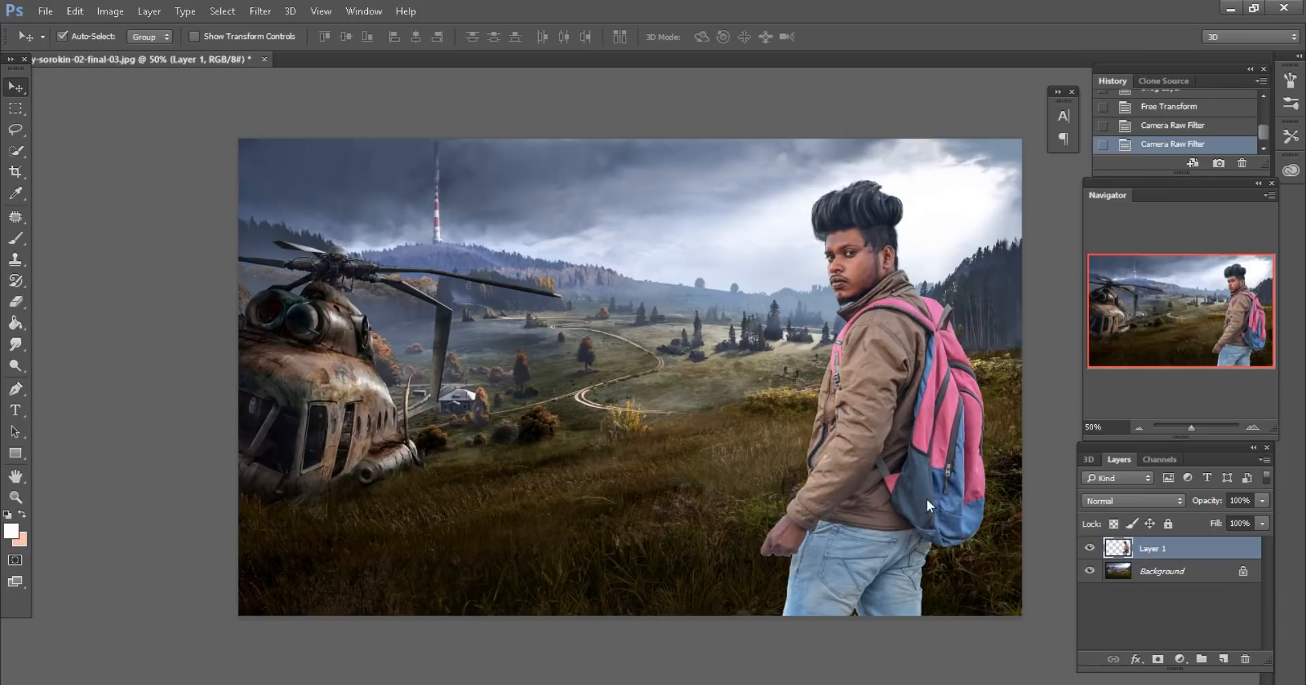
# Create a new layer above the person and load the outline of Layer 1 as a selection
pyautogui.click(1222, 659)
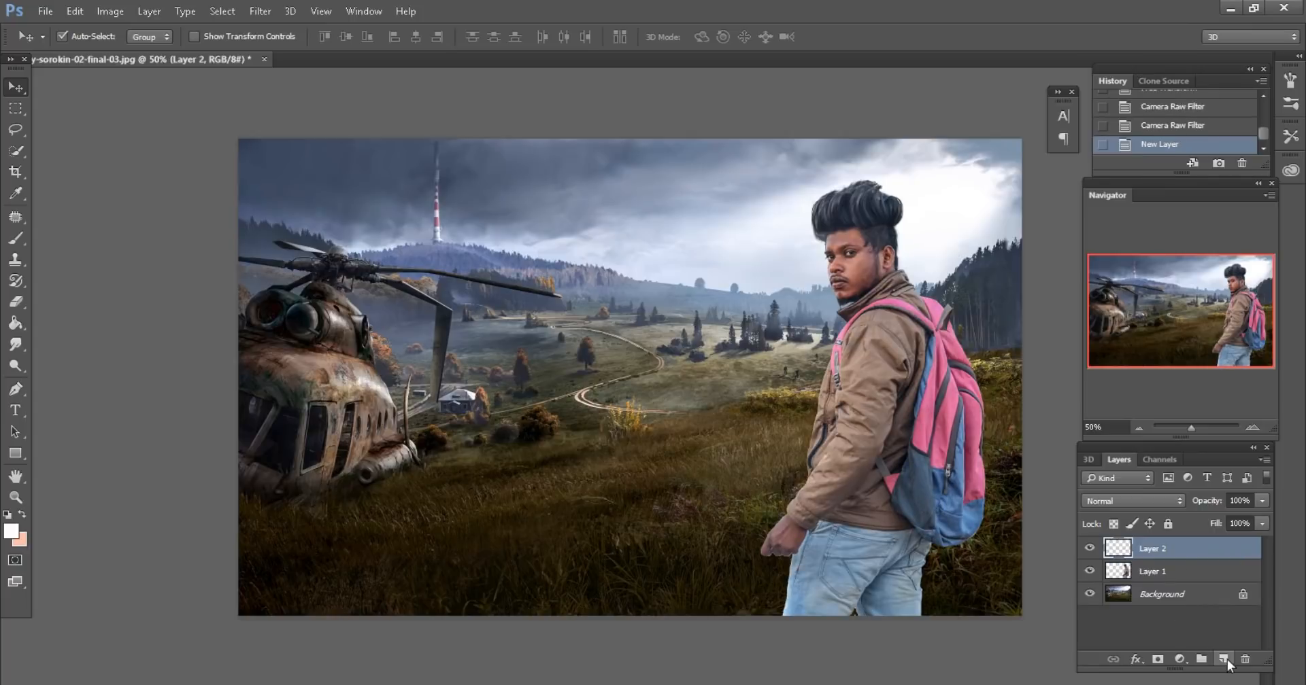
pyautogui.keyDown('ctrl'); pyautogui.click(1118, 570); pyautogui.keyUp('ctrl')
pyautogui.hotkey('ctrl', '+')
pyautogui.hscroll(3, 1006, 541)
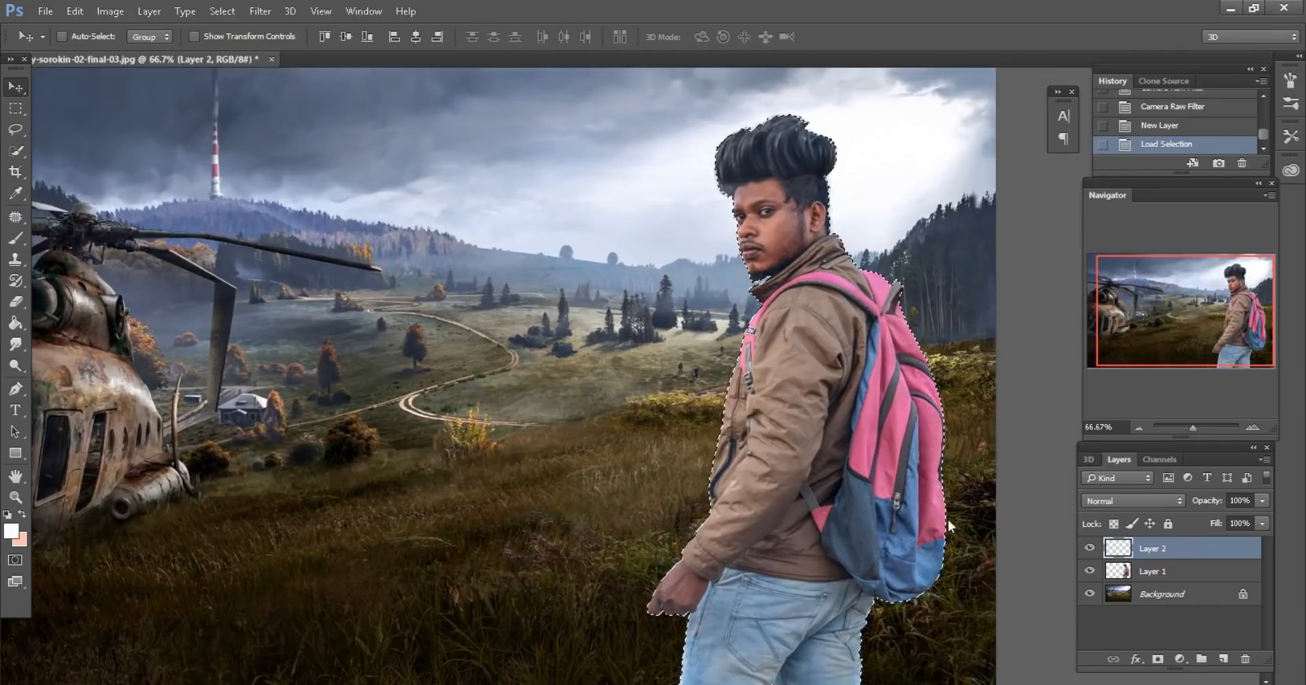
pyautogui.scroll(-4, 925, 505)
pyautogui.hotkey('ctrl', '+')
pyautogui.hscroll(2, 918, 504)
# Paint black shading over the selected person on Layer 2 with a 500 px brush at 27% opacity
pyautogui.press('i')
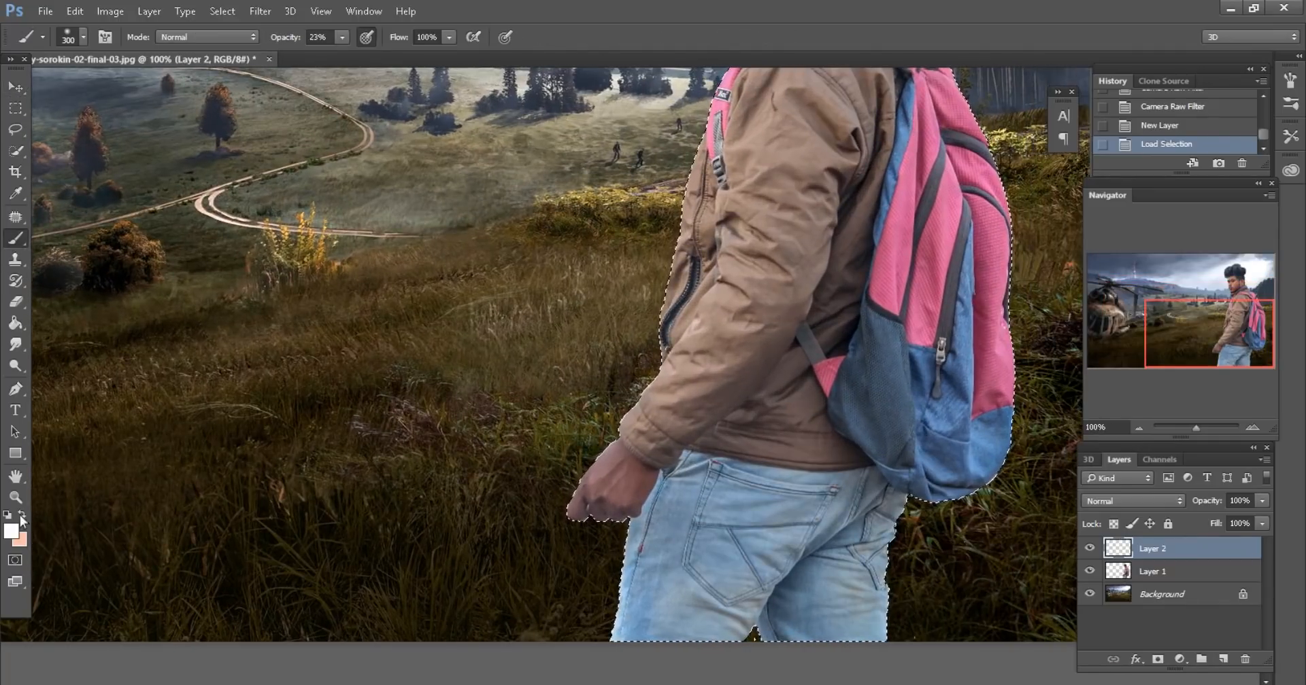
pyautogui.click(11, 531)
pyautogui.click(390, 279)
pyautogui.press('b')
pyautogui.press('2')
pyautogui.press('7')
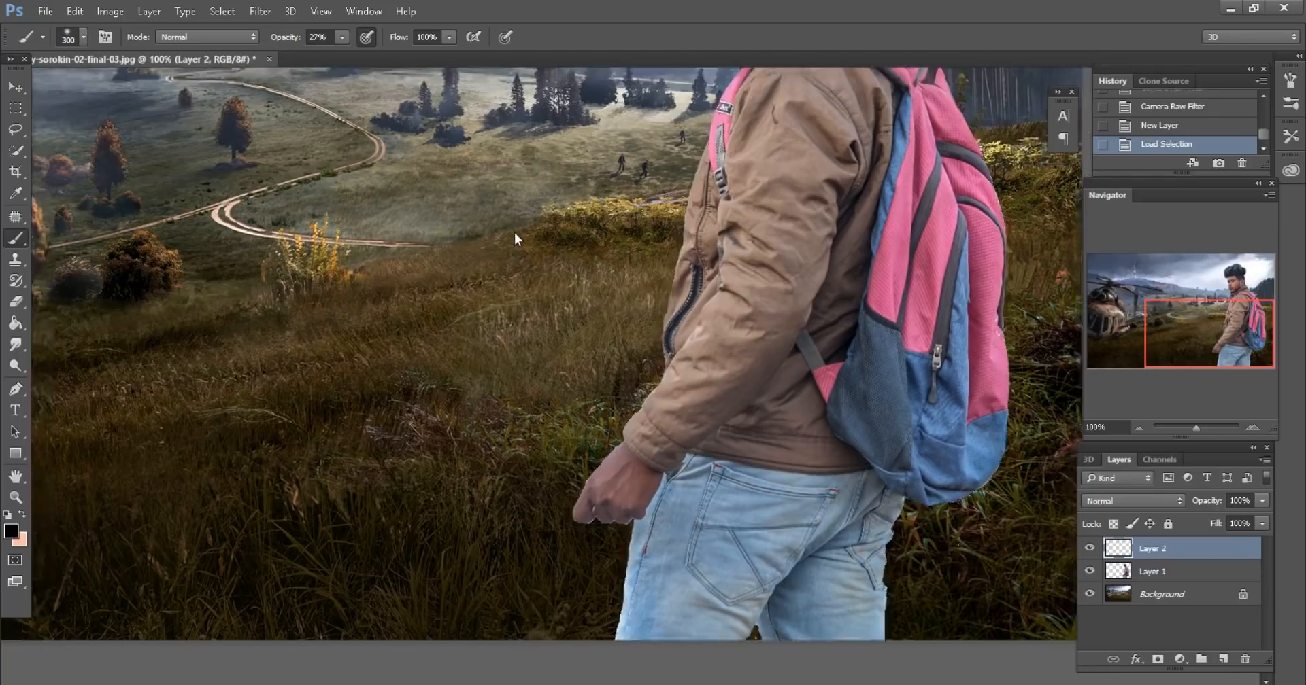
pyautogui.hotkey('ctrl', '-')
pyautogui.press(']')
pyautogui.press(']')
pyautogui.moveTo(705, 490)
pyautogui.mouseDown()
pyautogui.moveTo(661, 507)
pyautogui.moveTo(825, 405)
pyautogui.moveTo(778, 294)
pyautogui.moveTo(806, 337)
pyautogui.moveTo(692, 540)
pyautogui.mouseUp()
pyautogui.scroll(3, 693, 539)
pyautogui.scroll(-1, 692, 540)
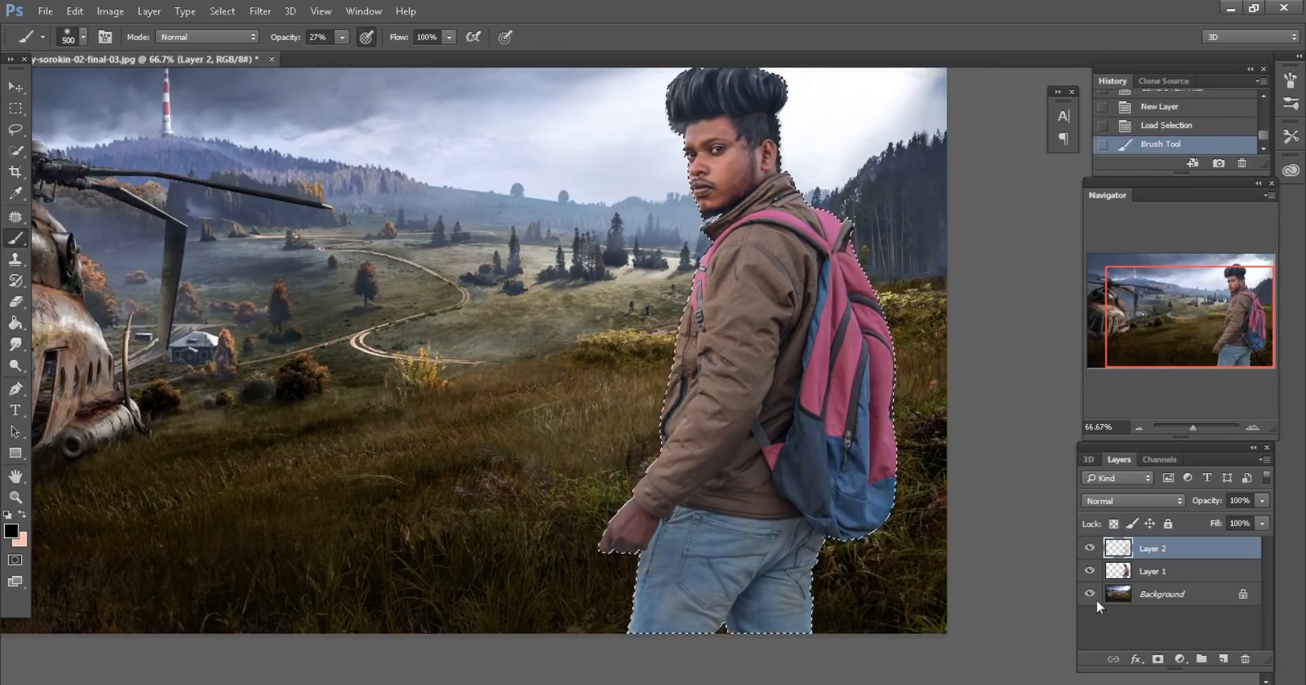
# Hide the shading on Layer 2, make Layer 1 active and clear the selection
pyautogui.hotkey('ctrl', '-')
pyautogui.click(1090, 548)
pyautogui.click(1161, 578)
pyautogui.press('l')
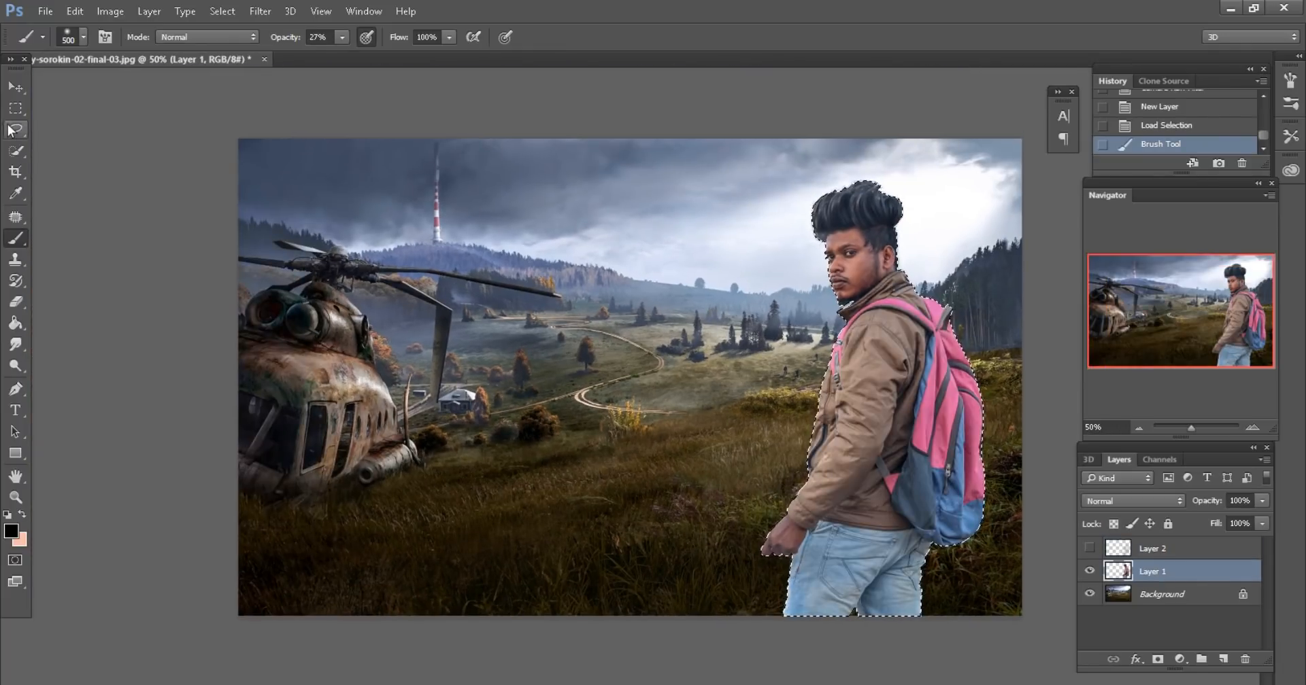
pyautogui.hotkey('ctrl', 'd')
# Open XDM9201HCE.png from the foot folder as a separate document
pyautogui.press('v')
pyautogui.hotkey('alt', 'Tab')
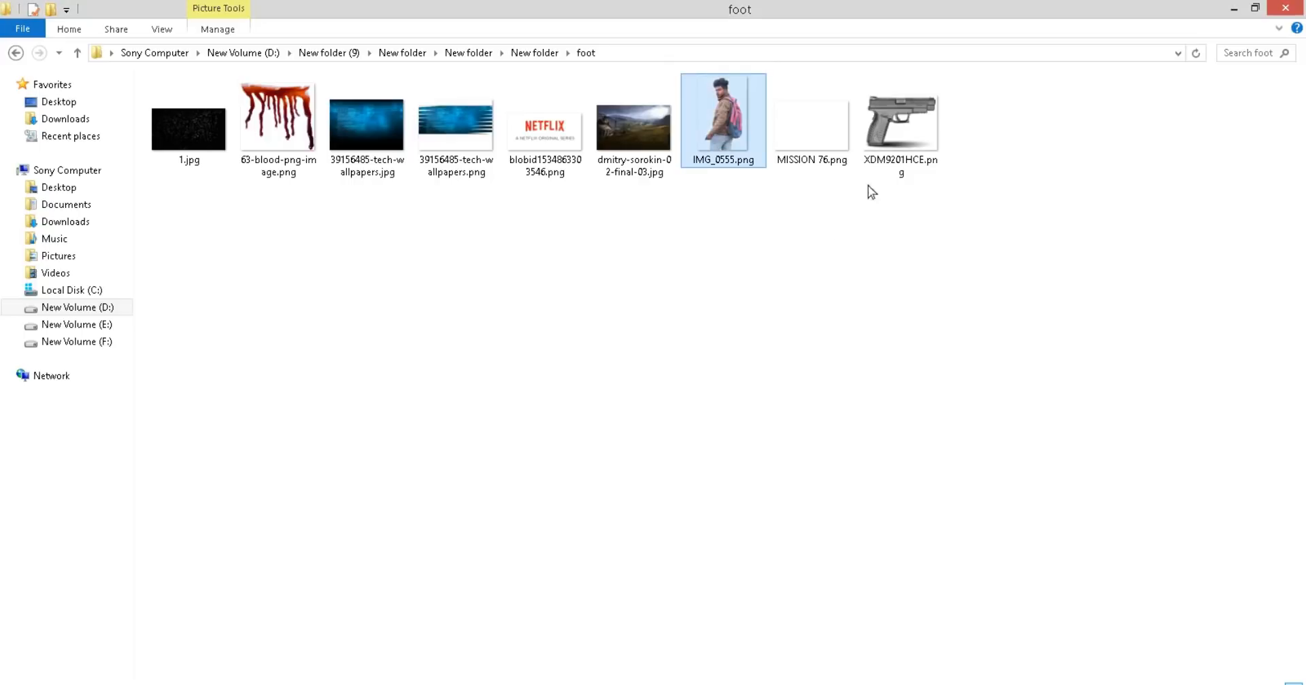
pyautogui.moveTo(884, 156); pyautogui.dragTo(785, 60)
# Erase the drop shadow beneath the pistol grip using a soft round Eraser of about 90 px
pyautogui.click(15, 301)
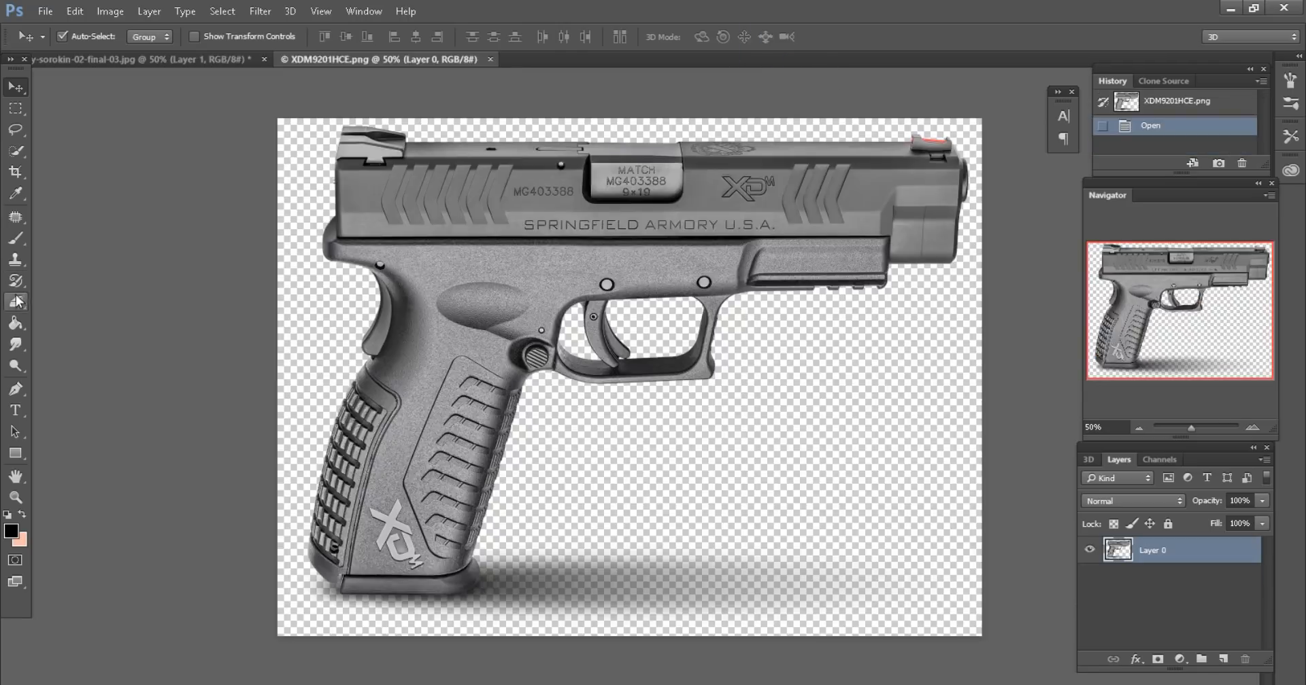
pyautogui.hotkey('ctrl', '+')
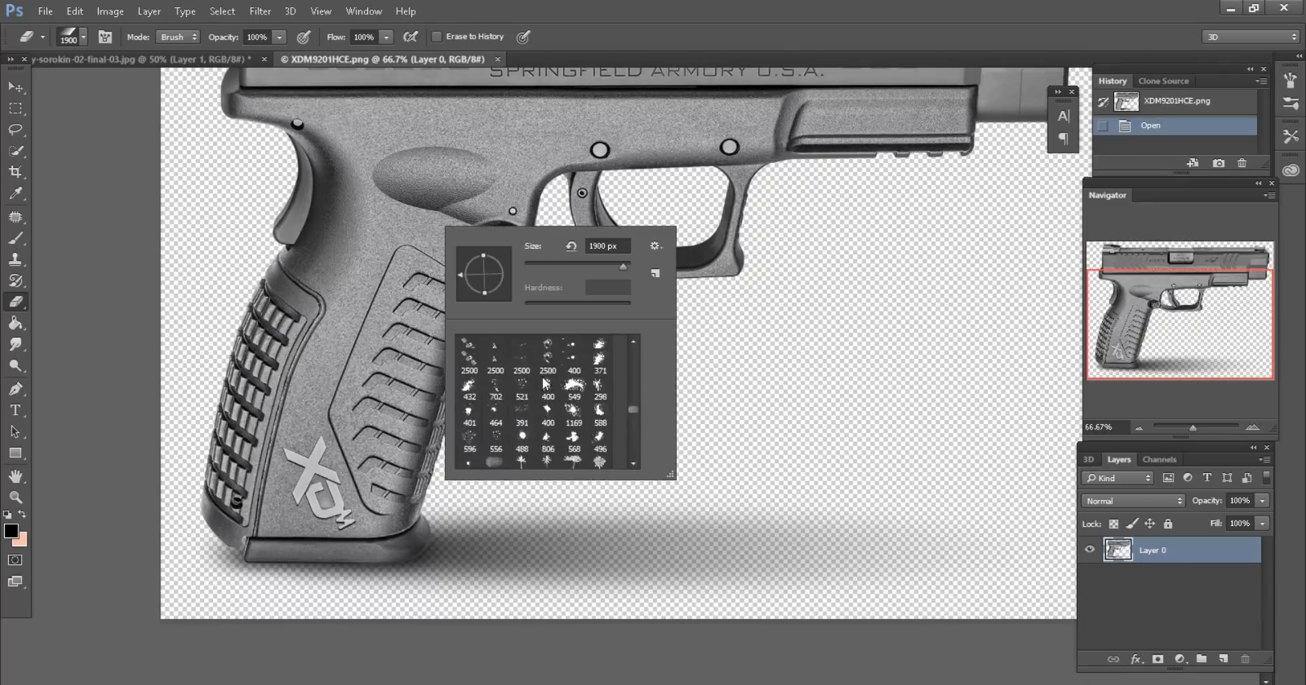
pyautogui.scroll(10, 541, 377)
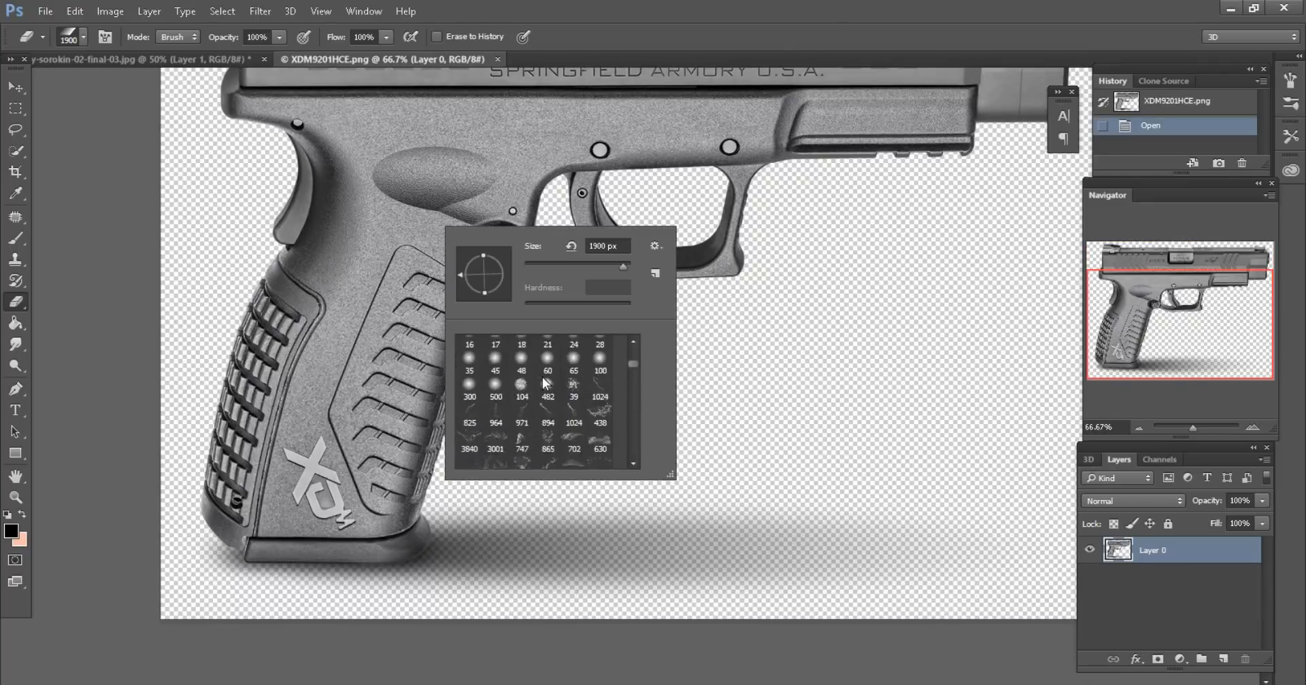
pyautogui.click(546, 401)
pyautogui.click(495, 347)
pyautogui.press('Return')
pyautogui.scroll(-3, 557, 424)
pyautogui.press(']')
pyautogui.press(']')
pyautogui.press(']')
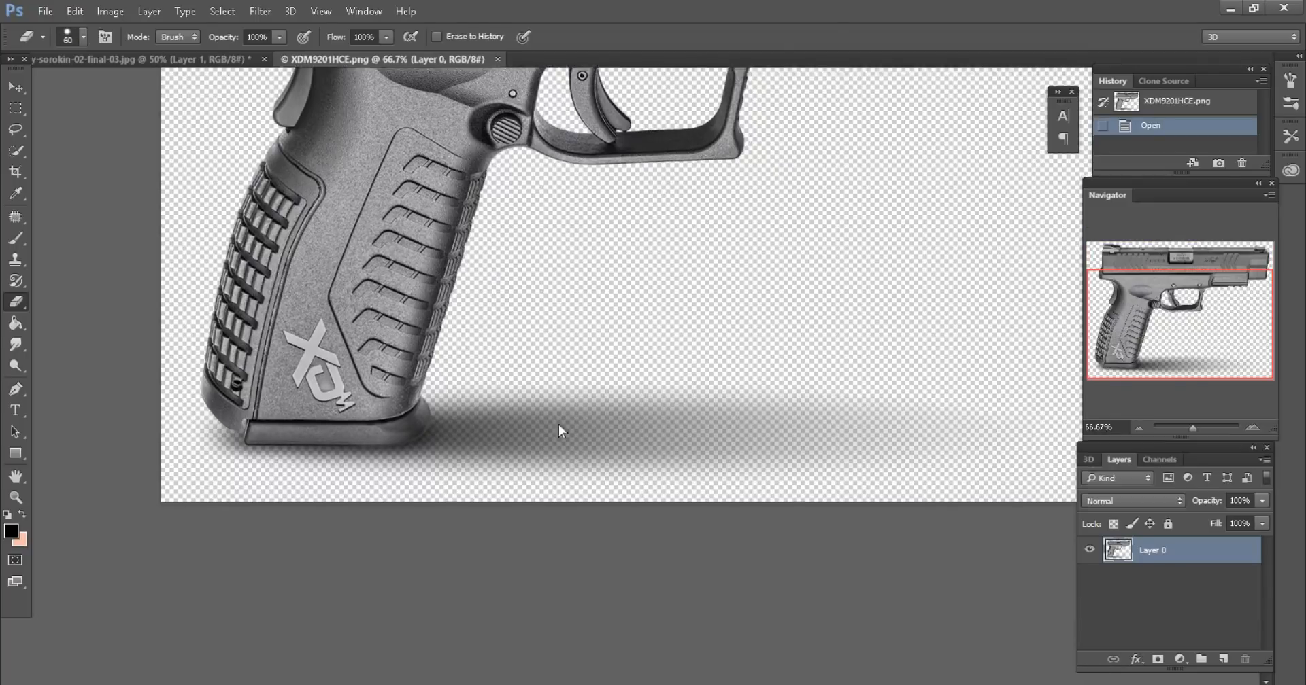
pyautogui.moveTo(558, 424)
pyautogui.mouseDown()
pyautogui.moveTo(516, 475)
pyautogui.moveTo(649, 452)
pyautogui.moveTo(806, 455)
pyautogui.moveTo(735, 466)
pyautogui.moveTo(1051, 407)
pyautogui.moveTo(560, 426)
pyautogui.moveTo(537, 377)
pyautogui.moveTo(484, 394)
pyautogui.moveTo(451, 366)
pyautogui.moveTo(453, 418)
pyautogui.moveTo(431, 439)
pyautogui.moveTo(296, 450)
pyautogui.moveTo(204, 421)
pyautogui.moveTo(282, 446)
pyautogui.mouseUp()
pyautogui.scroll(-1, 551, 397)
pyautogui.press('[')
pyautogui.press(']')
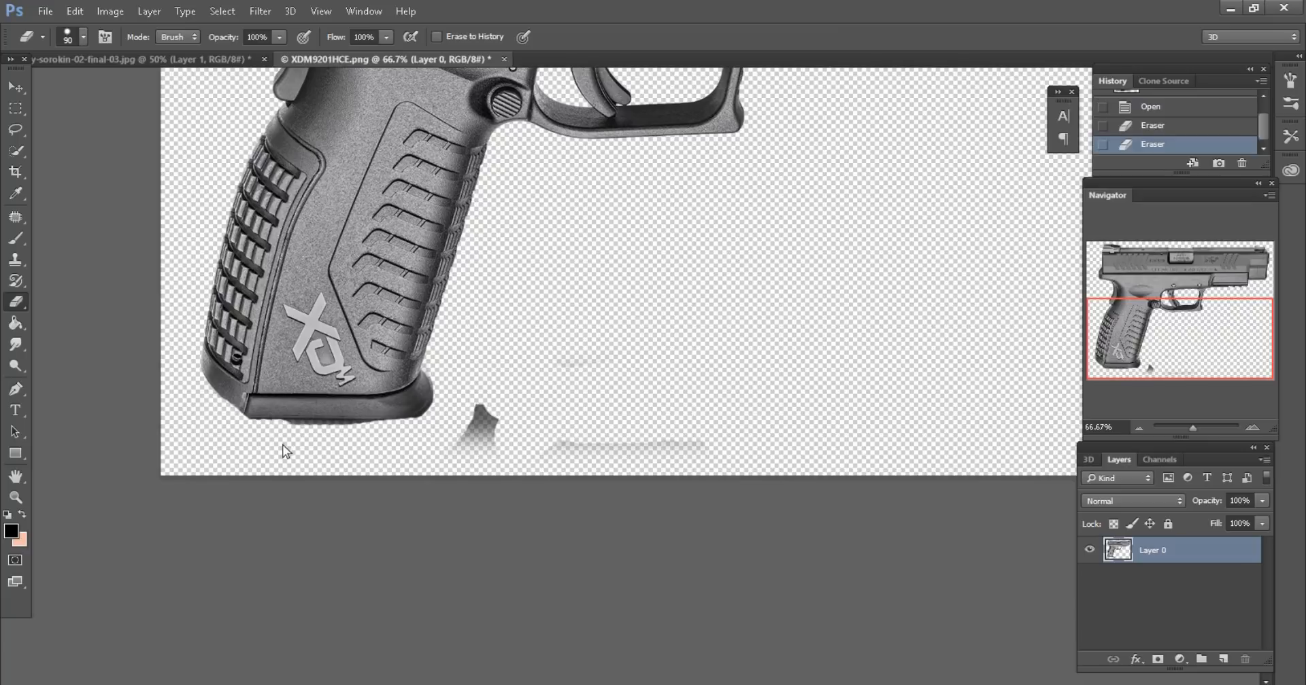
pyautogui.moveTo(366, 444)
pyautogui.mouseDown()
pyautogui.moveTo(415, 447)
pyautogui.moveTo(521, 379)
pyautogui.moveTo(754, 439)
pyautogui.moveTo(697, 445)
pyautogui.moveTo(487, 382)
pyautogui.mouseUp()
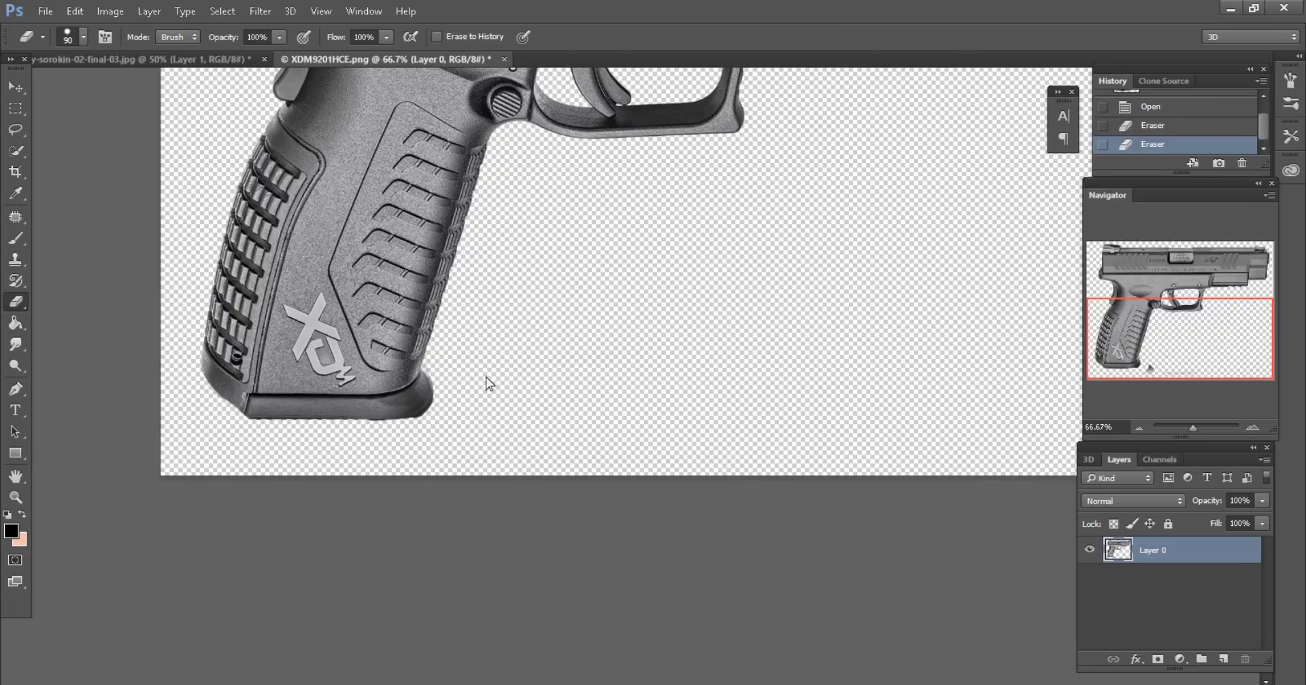
# Bring the cleaned pistol into the helicopter landscape document as a new layer above the person
pyautogui.hotkey('ctrl', '-')
pyautogui.hotkey('ctrl', '-')
pyautogui.moveTo(586, 265); pyautogui.dragTo(771, 462)
pyautogui.click(15, 88)
pyautogui.click(75, 11)
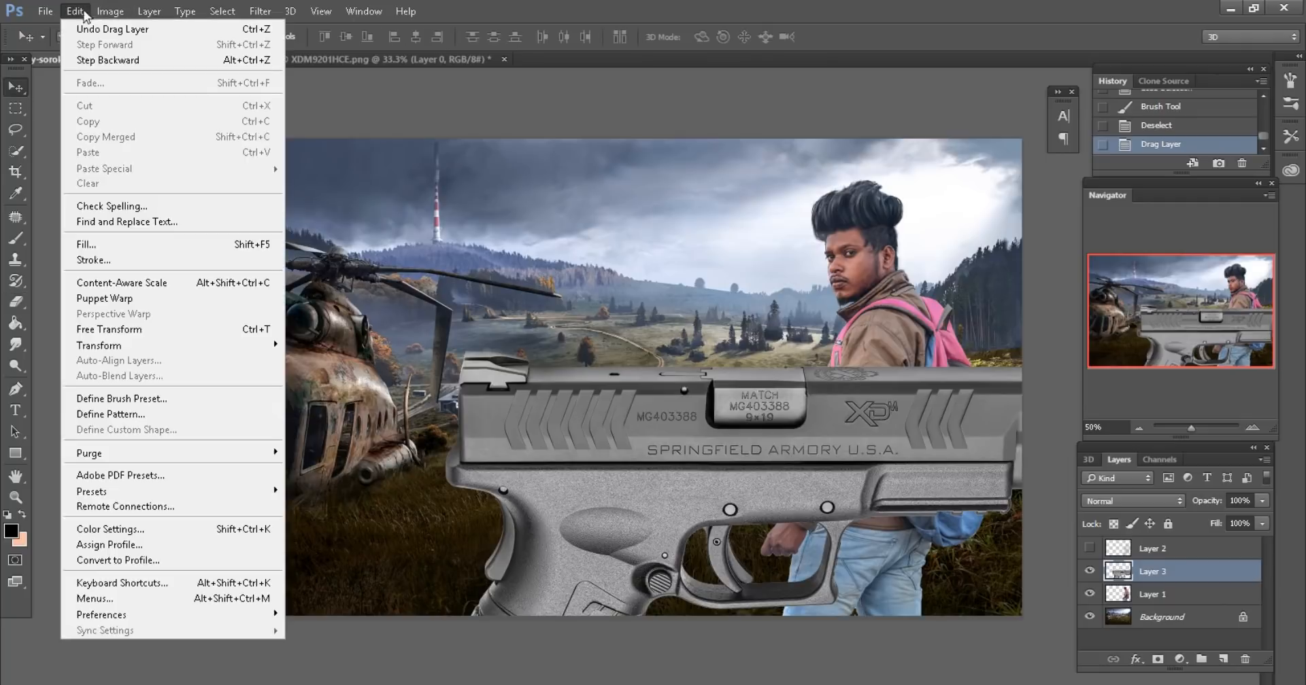
pyautogui.click(112, 332)
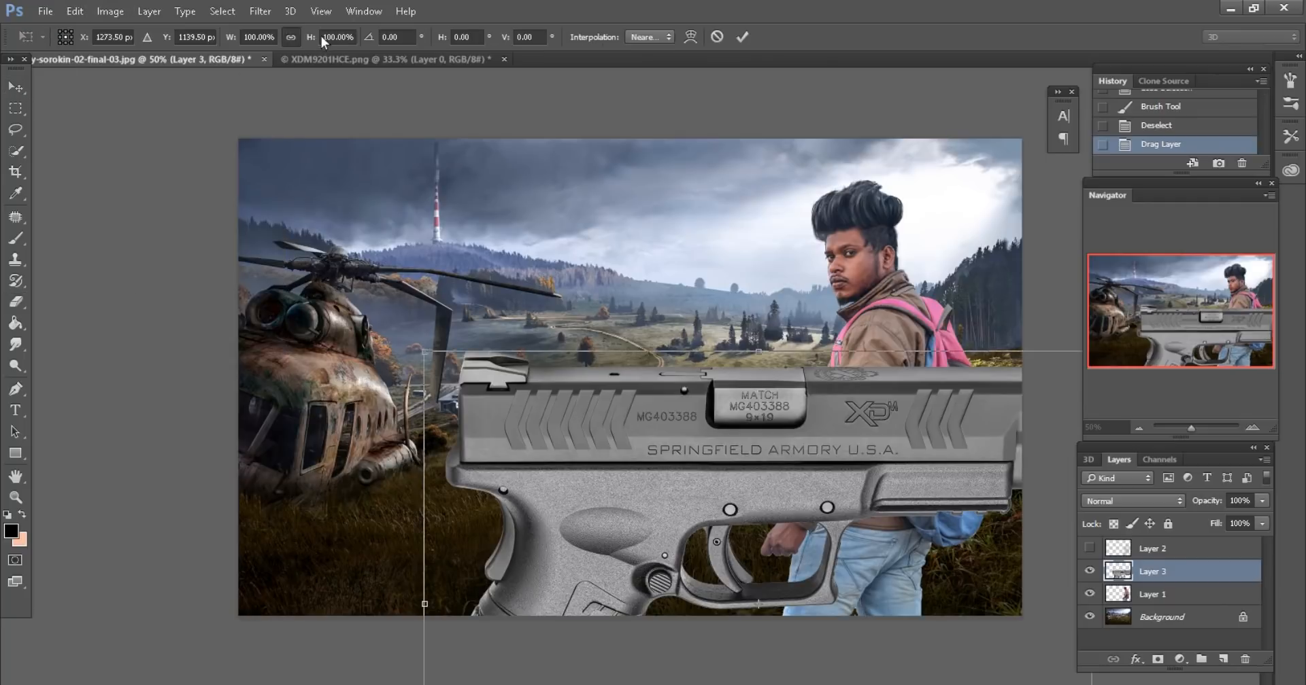
pyautogui.moveTo(312, 36); pyautogui.dragTo(242, 18)
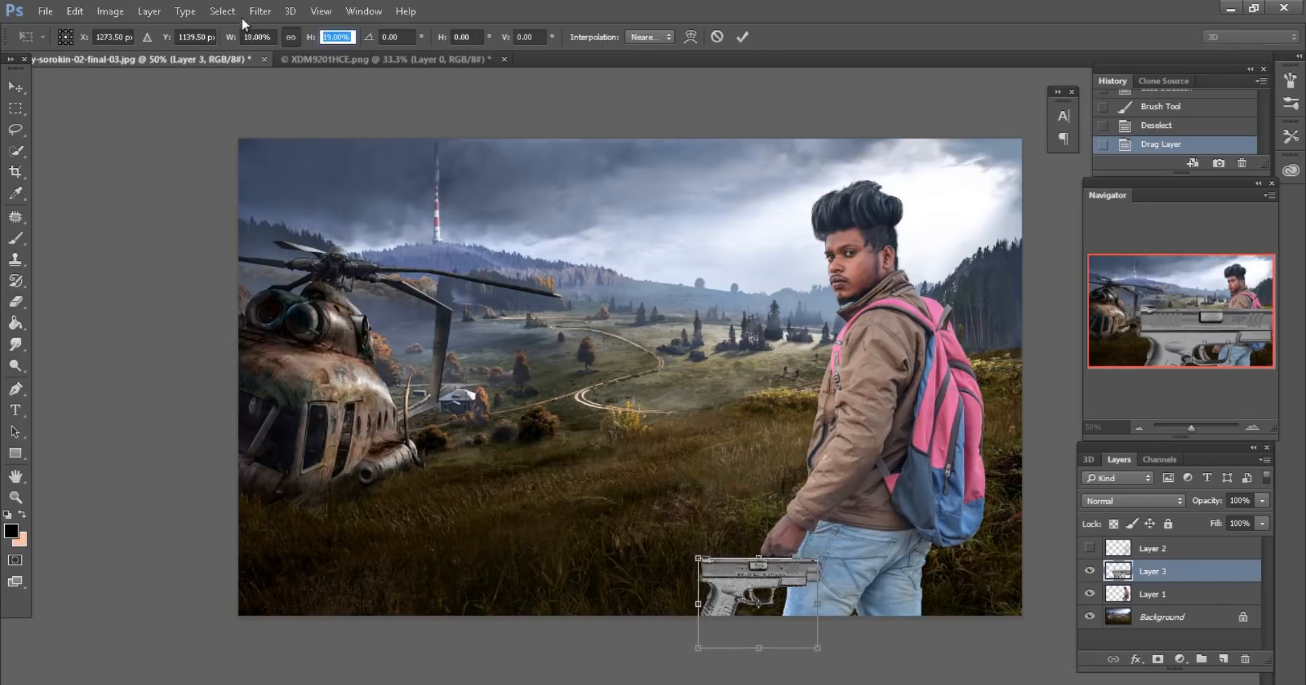
pyautogui.hotkey('ctrl', '+')
pyautogui.hotkey('ctrl', '+')
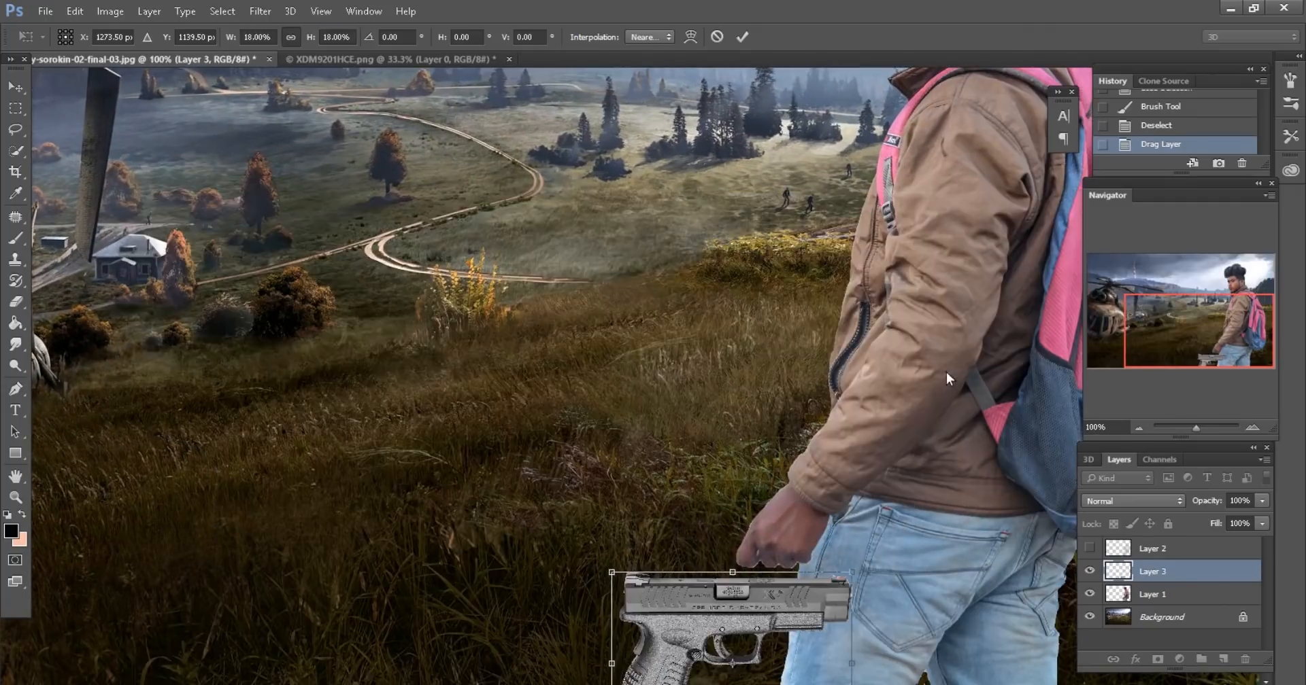
pyautogui.scroll(-6, 946, 372)
pyautogui.hscroll(2, 907, 373)
pyautogui.hotkey('ctrl', '+')
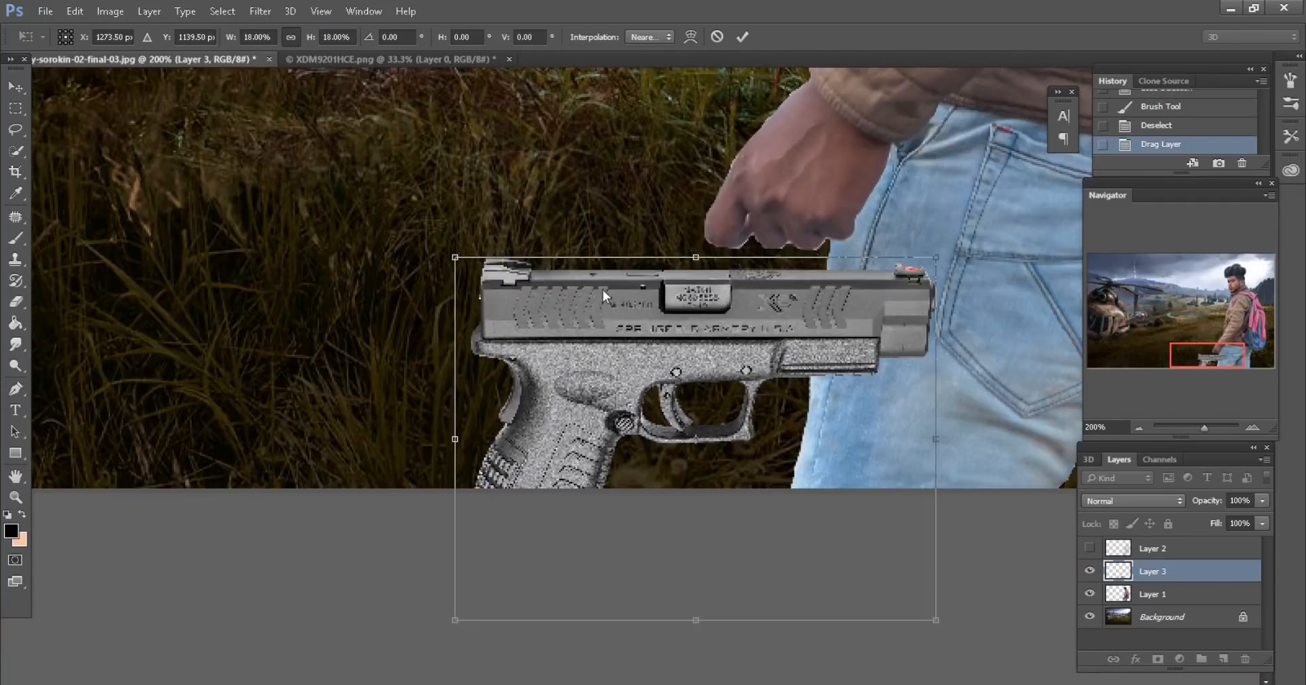
pyautogui.hotkey('ctrl', '-')
pyautogui.press('v')
pyautogui.click(774, 280)
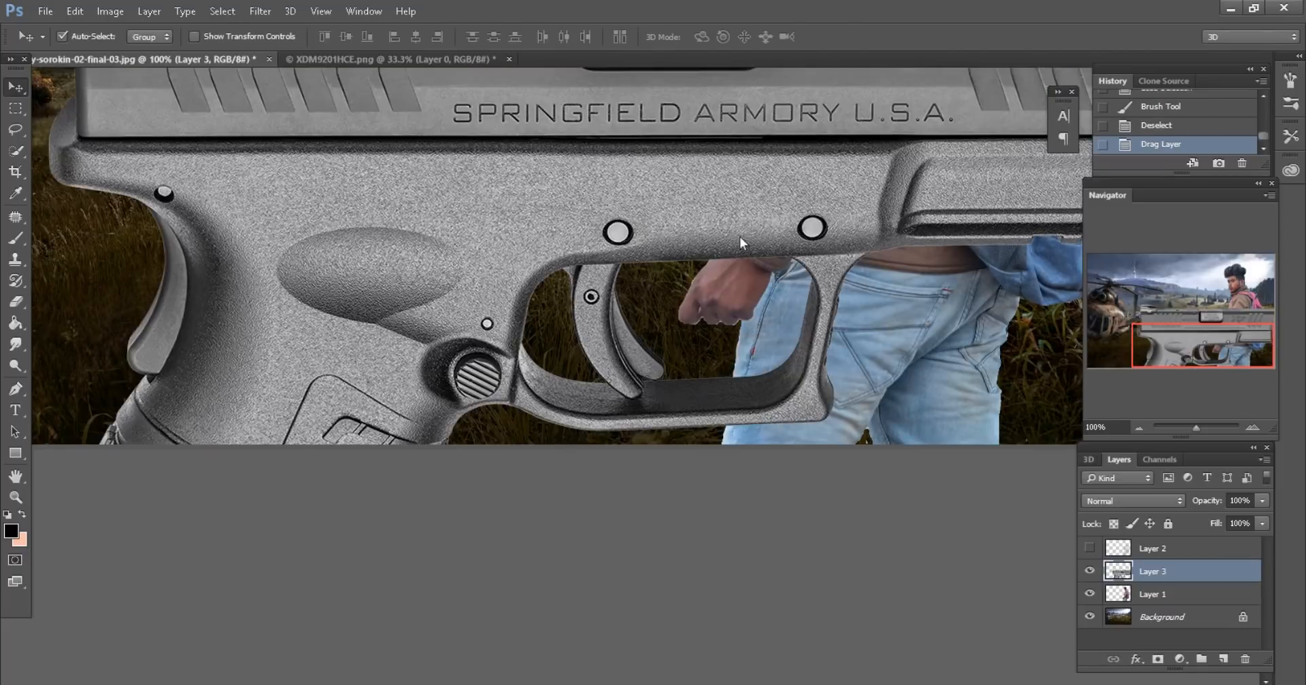
# Convert the pistol layer, Layer 3, to a smart object
pyautogui.scroll(2, 740, 237)
pyautogui.rightClick(1147, 572)
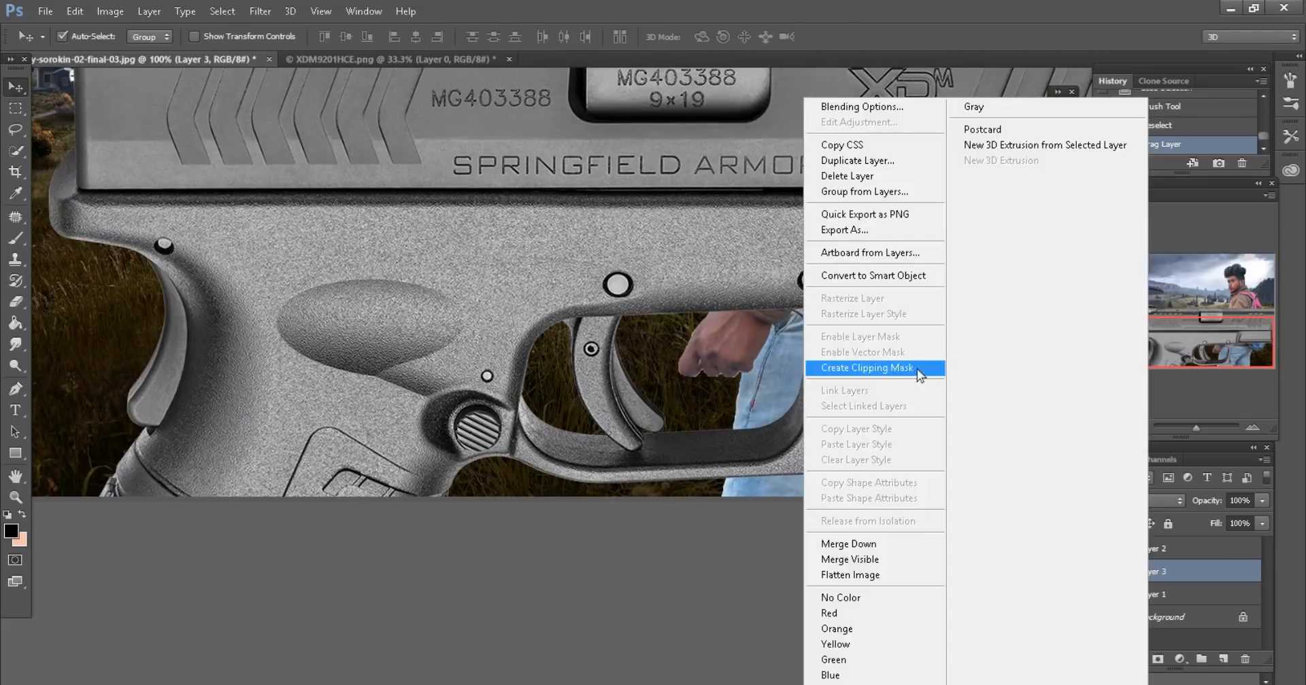
pyautogui.click(890, 285)
# Scale the pistol layer to 26% with Free Transform and move it up over the person's hand
pyautogui.hotkey('ctrl', '-')
pyautogui.click(75, 11)
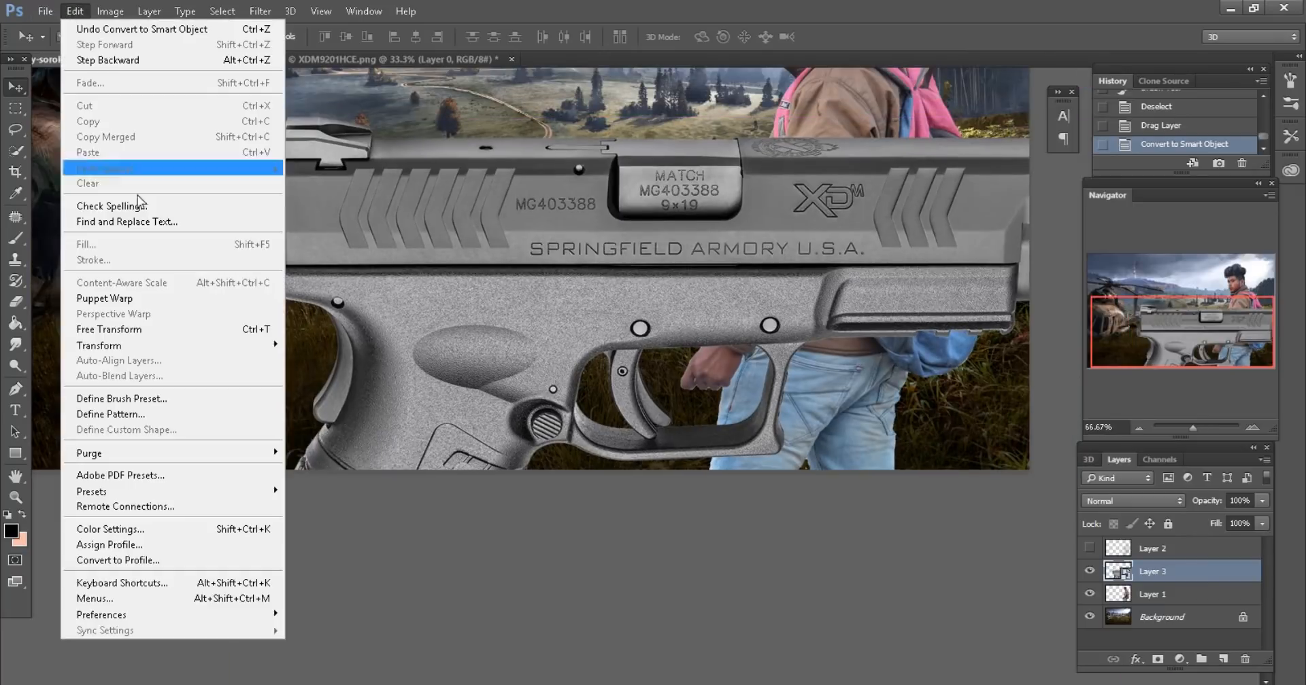
pyautogui.click(110, 328)
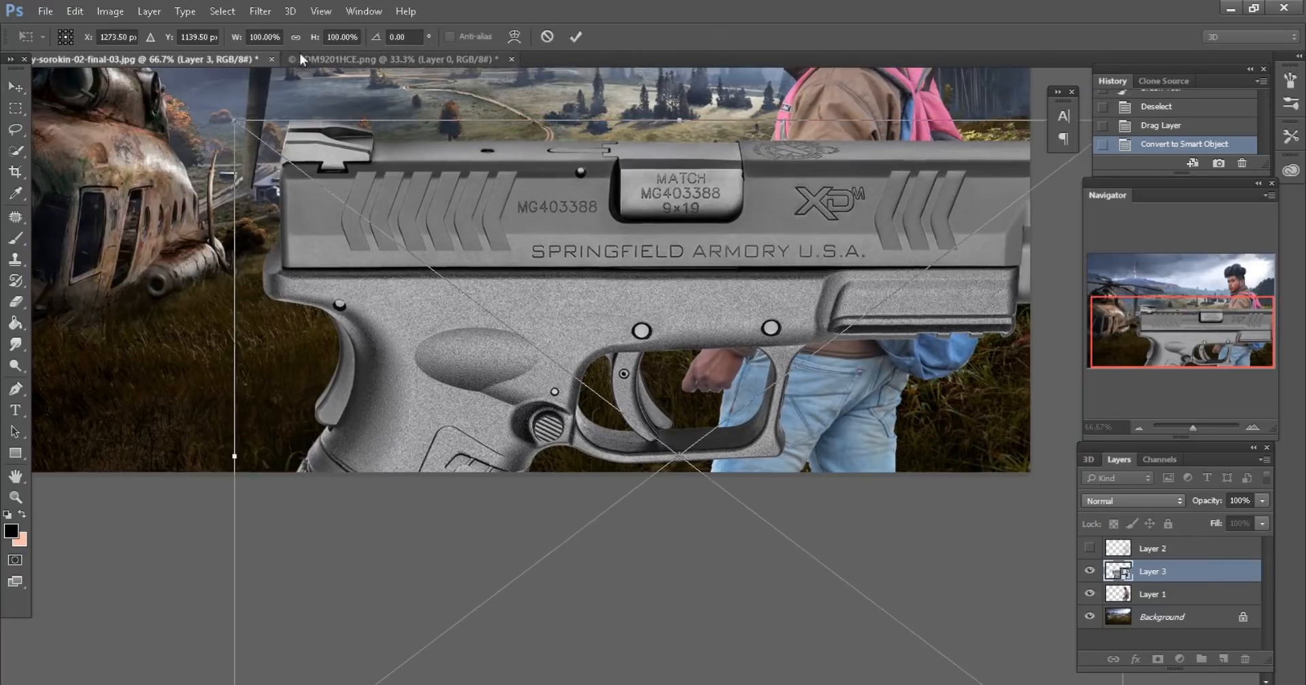
pyautogui.hotkey('ctrl', '-')
pyautogui.click(263, 37)
pyautogui.write('26')
pyautogui.press('Tab')
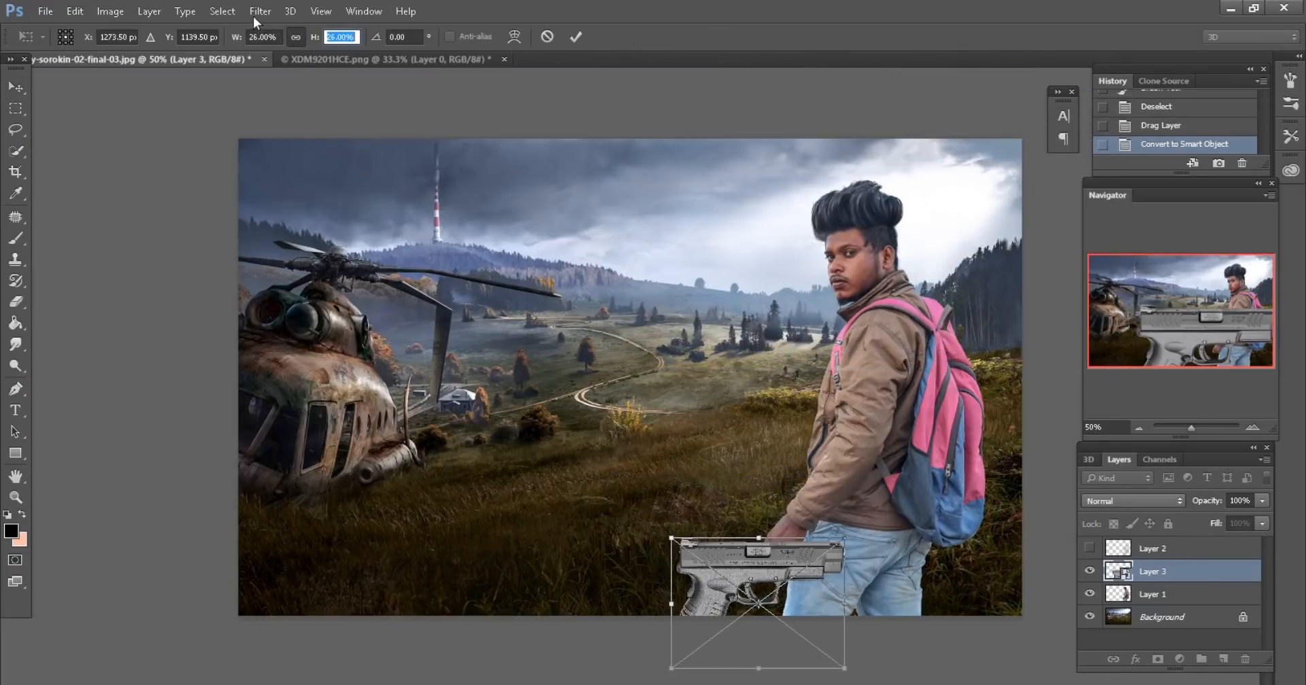
pyautogui.hotkey('ctrl', '+')
pyautogui.hotkey('ctrl', '+')
pyautogui.hotkey('ctrl', '+')
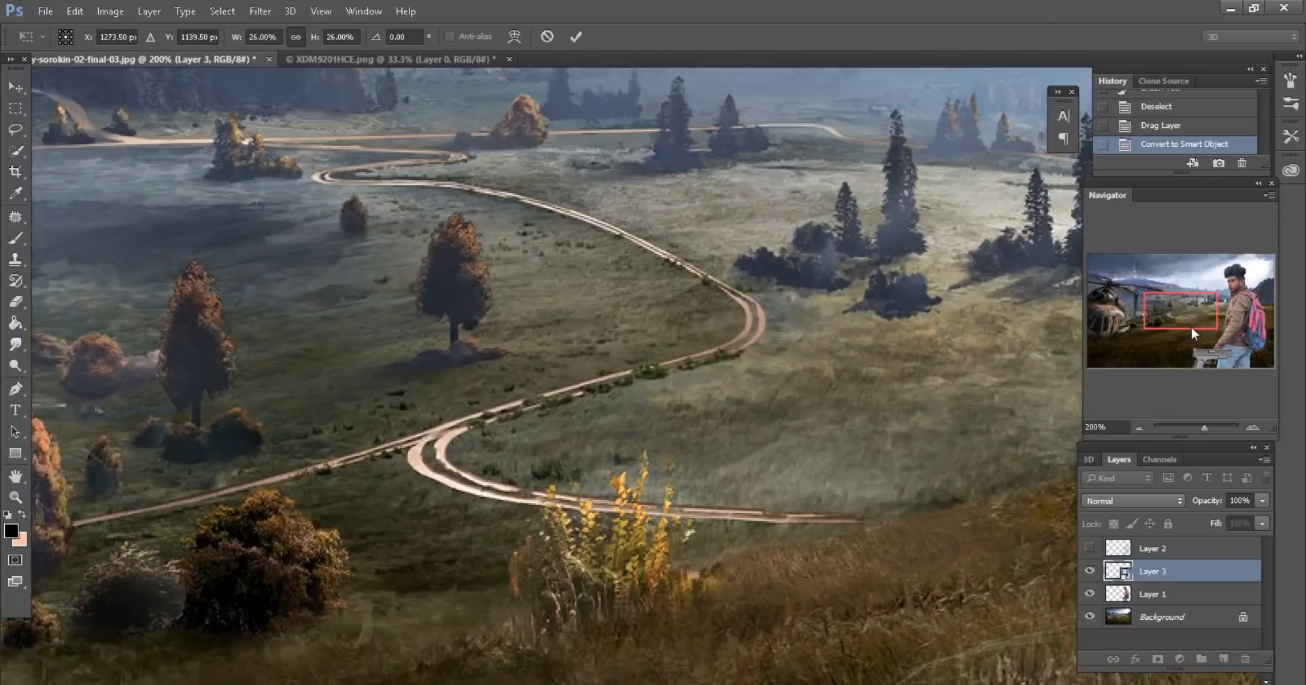
pyautogui.moveTo(1190, 327); pyautogui.dragTo(1239, 388)
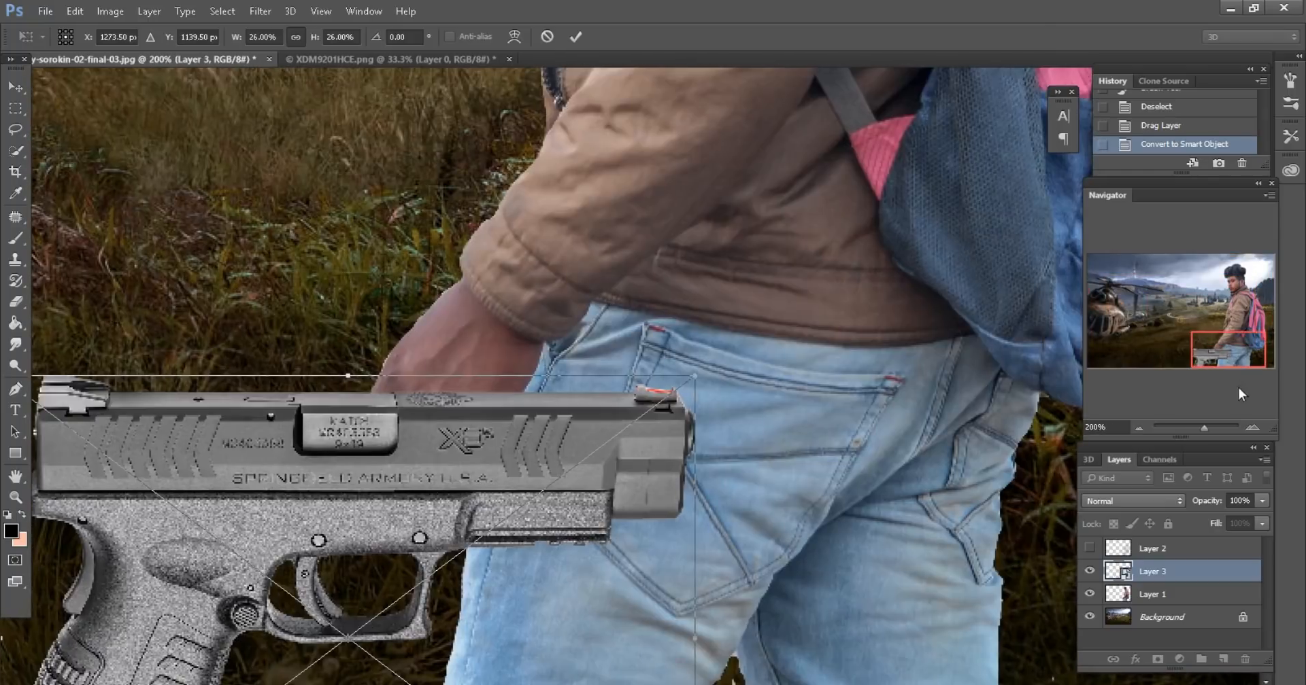
pyautogui.hotkey('ctrl', '-')
pyautogui.click(576, 36)
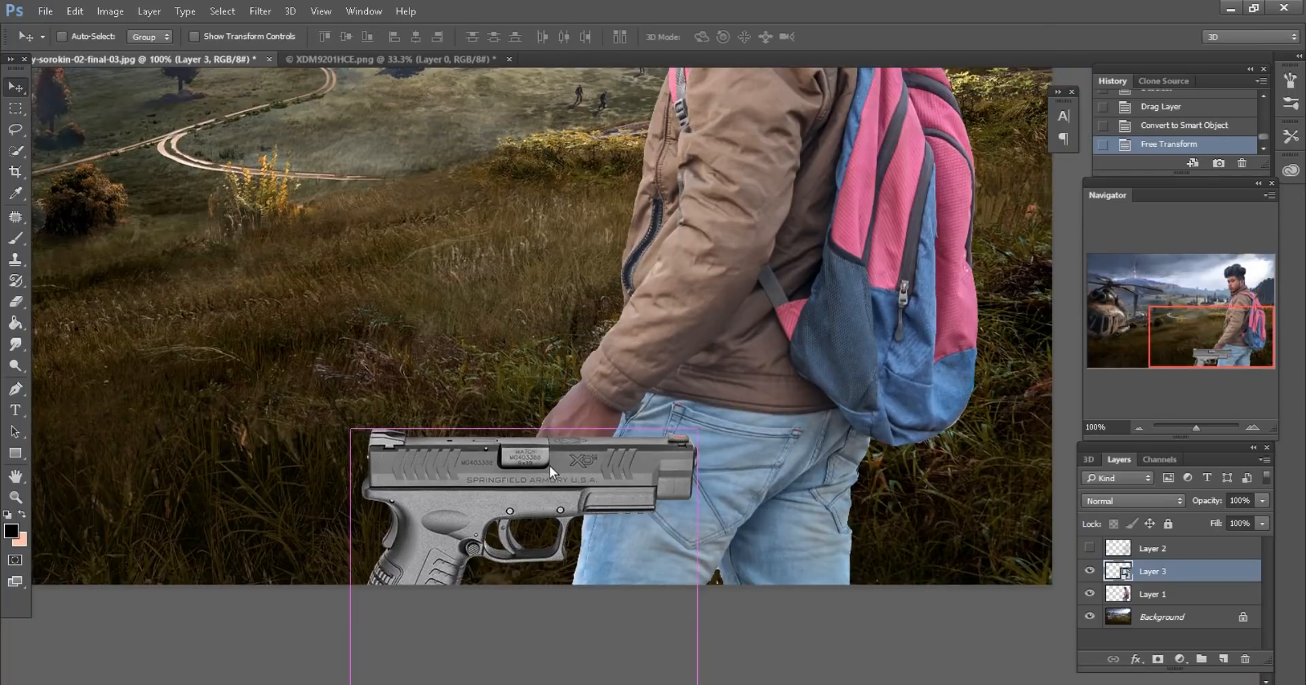
pyautogui.moveTo(549, 466); pyautogui.dragTo(642, 358)
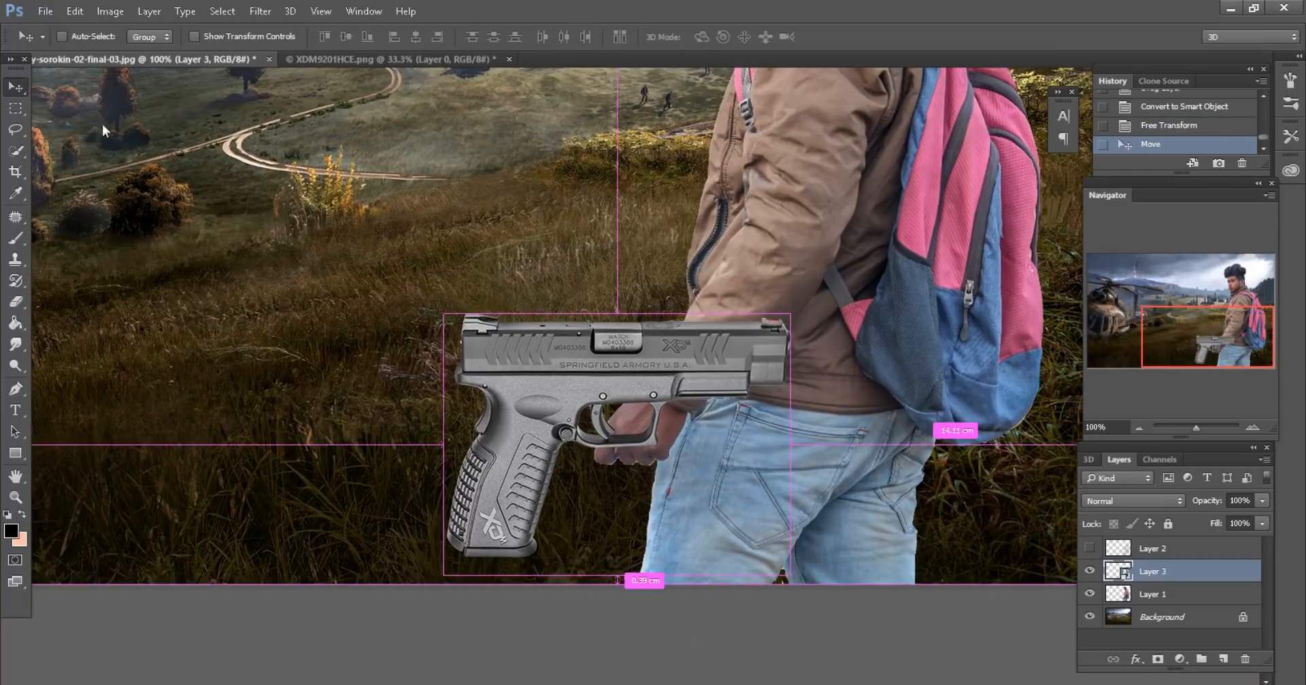
# Flip the pistol horizontally, scale it to about 17% and rotate it about -27° so the barrel points down
pyautogui.click(73, 12)
pyautogui.click(125, 322)
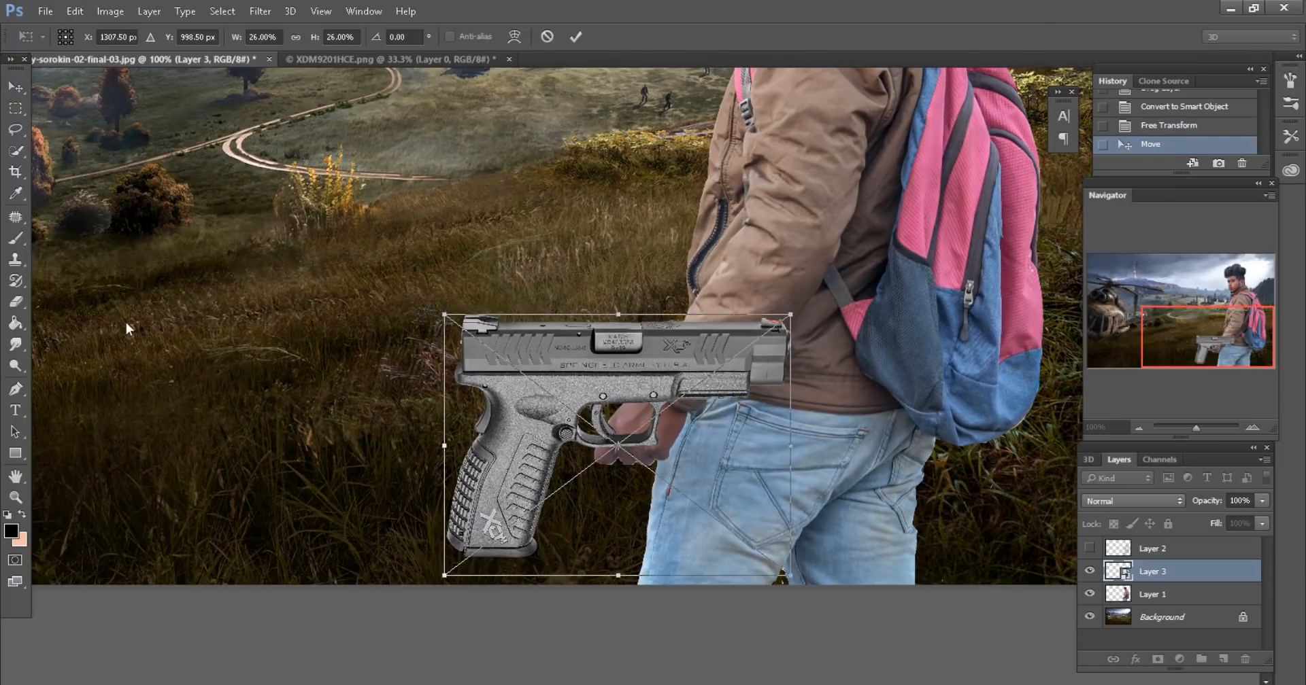
pyautogui.rightClick(652, 365)
pyautogui.click(721, 589)
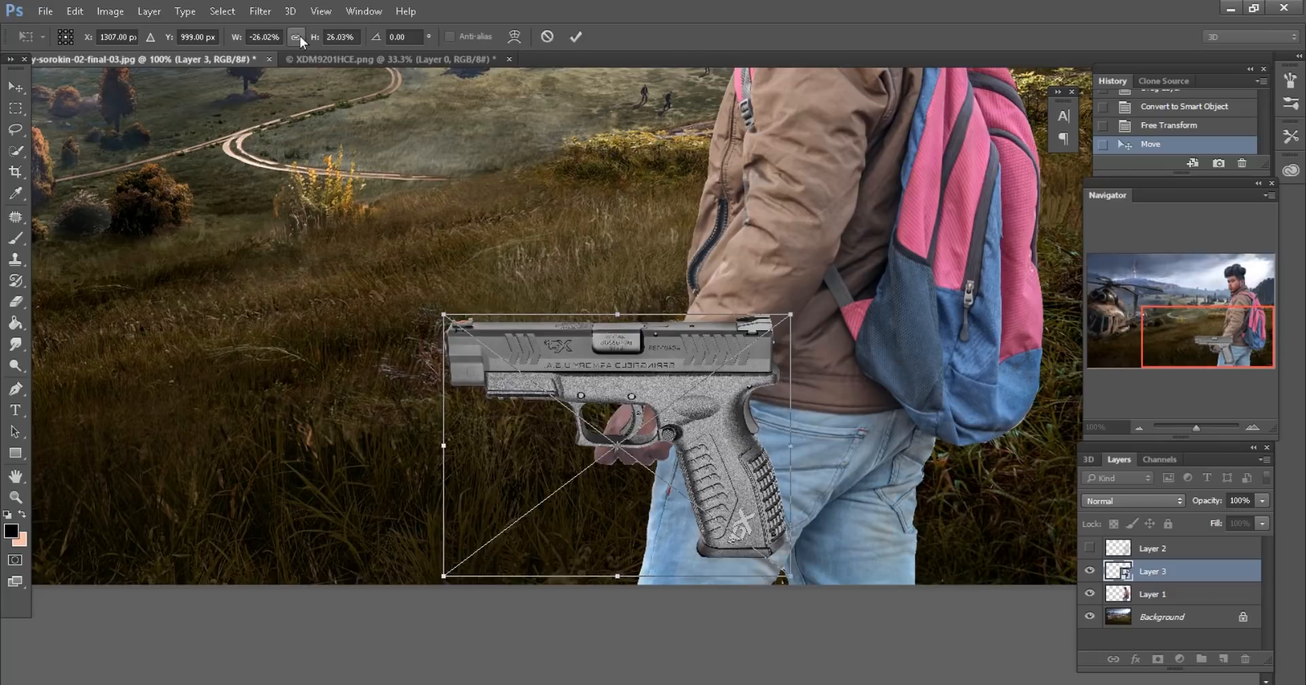
pyautogui.moveTo(313, 34); pyautogui.dragTo(304, 33)
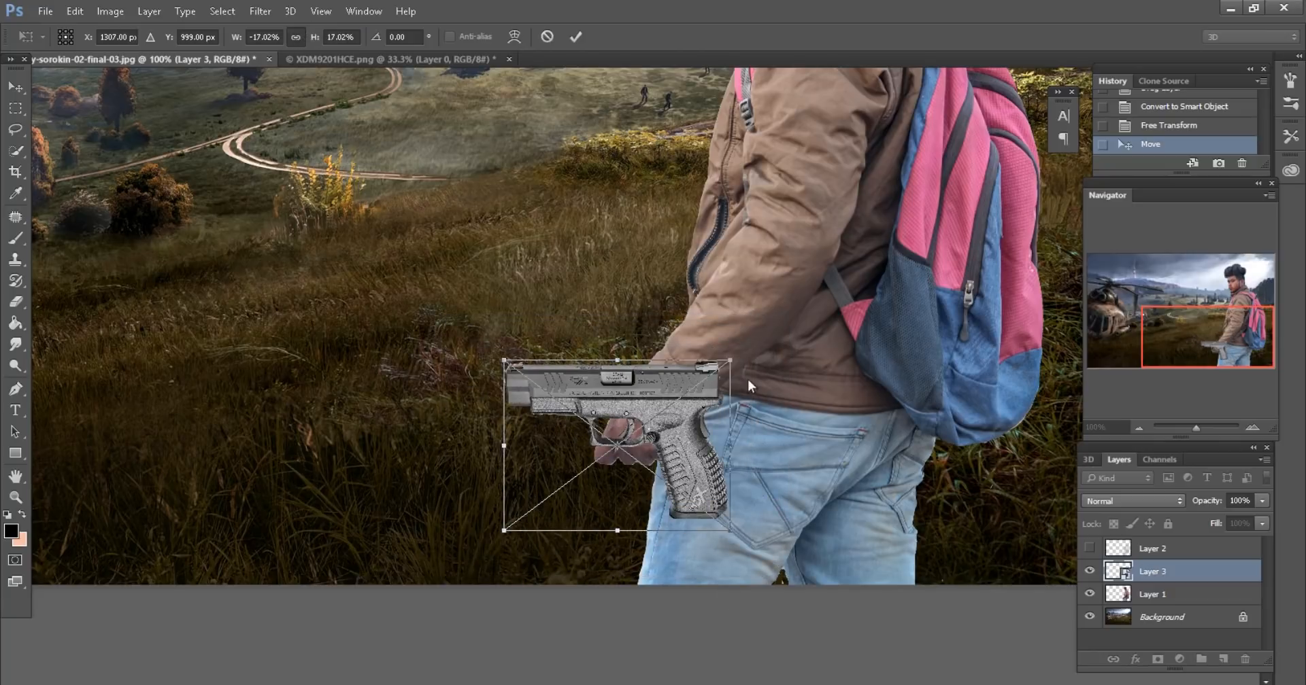
pyautogui.moveTo(748, 385); pyautogui.dragTo(720, 303)
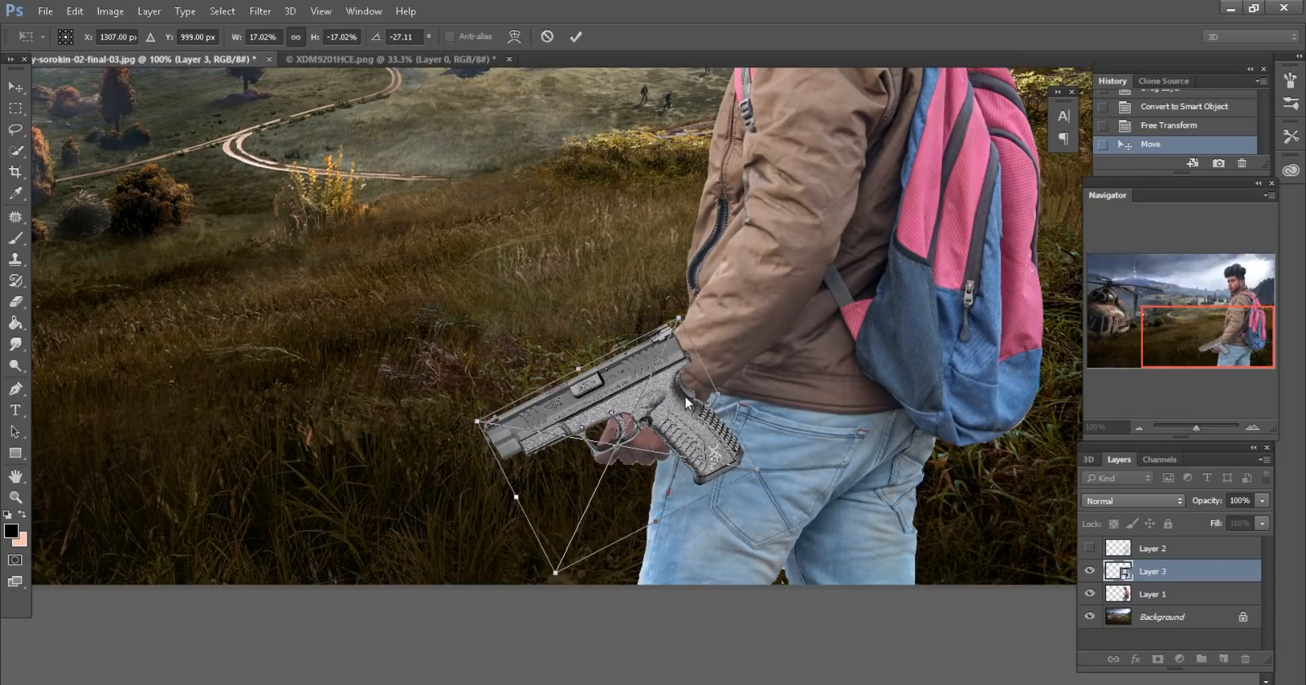
pyautogui.scroll(2, 684, 397)
pyautogui.scroll(-2, 684, 397)
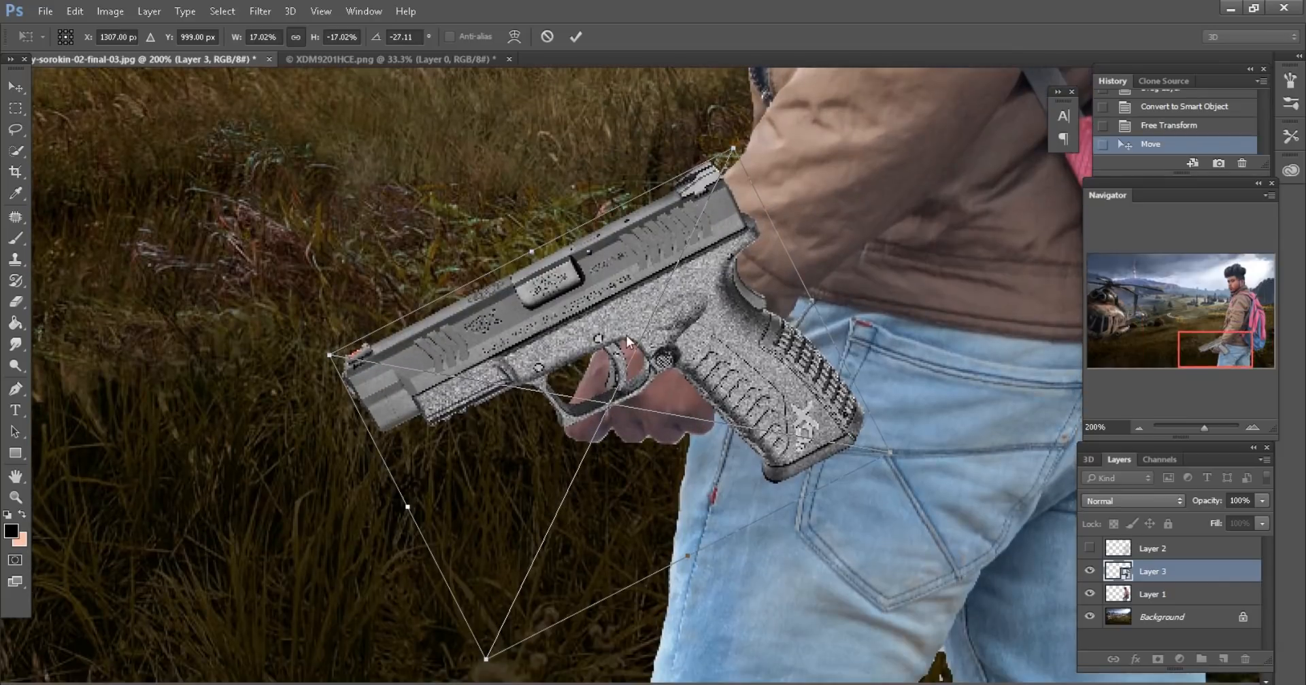
pyautogui.click(575, 36)
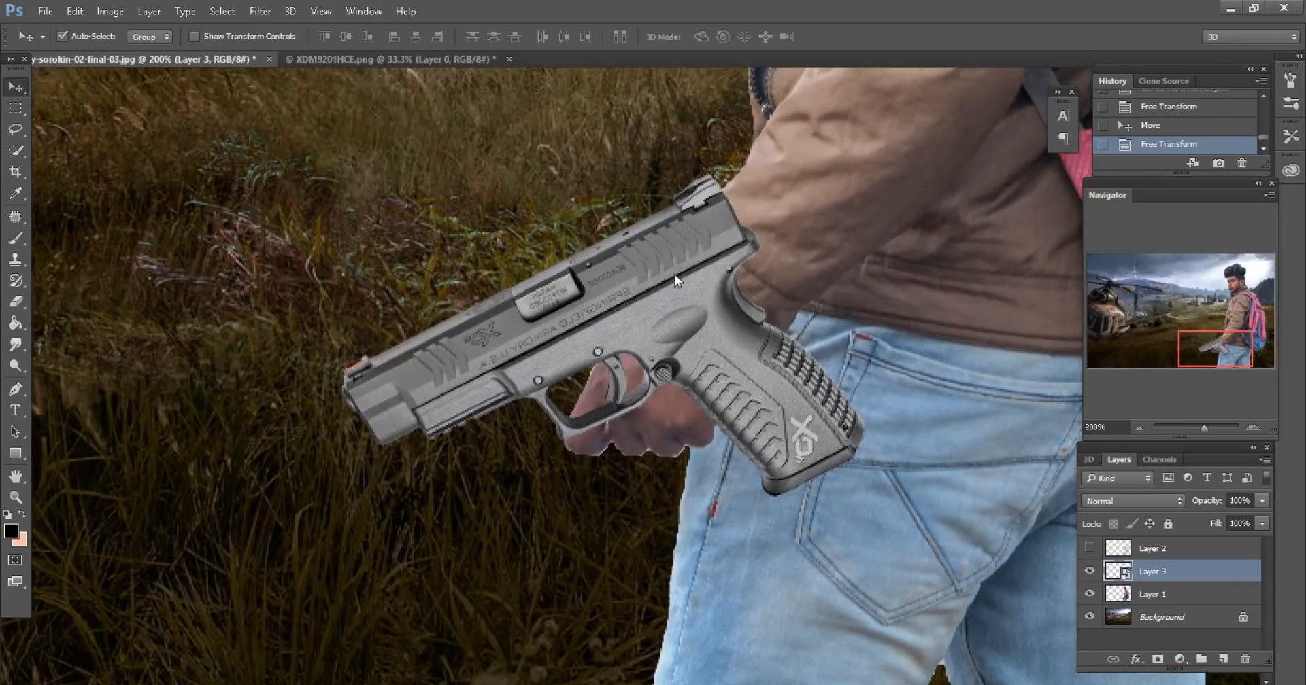
# Move the pistol down onto the hand and rotate it to about -37°
pyautogui.moveTo(675, 275); pyautogui.dragTo(636, 340)
pyautogui.click(75, 11)
pyautogui.click(160, 332)
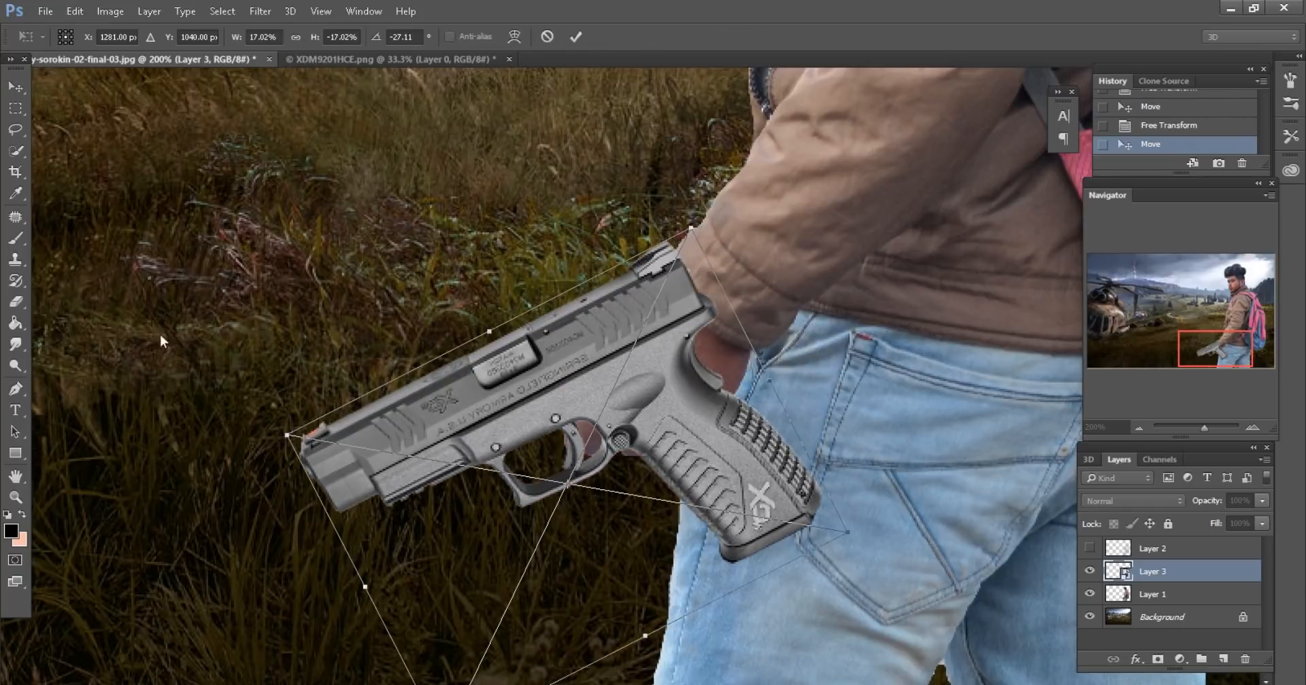
pyautogui.moveTo(857, 362); pyautogui.dragTo(827, 296)
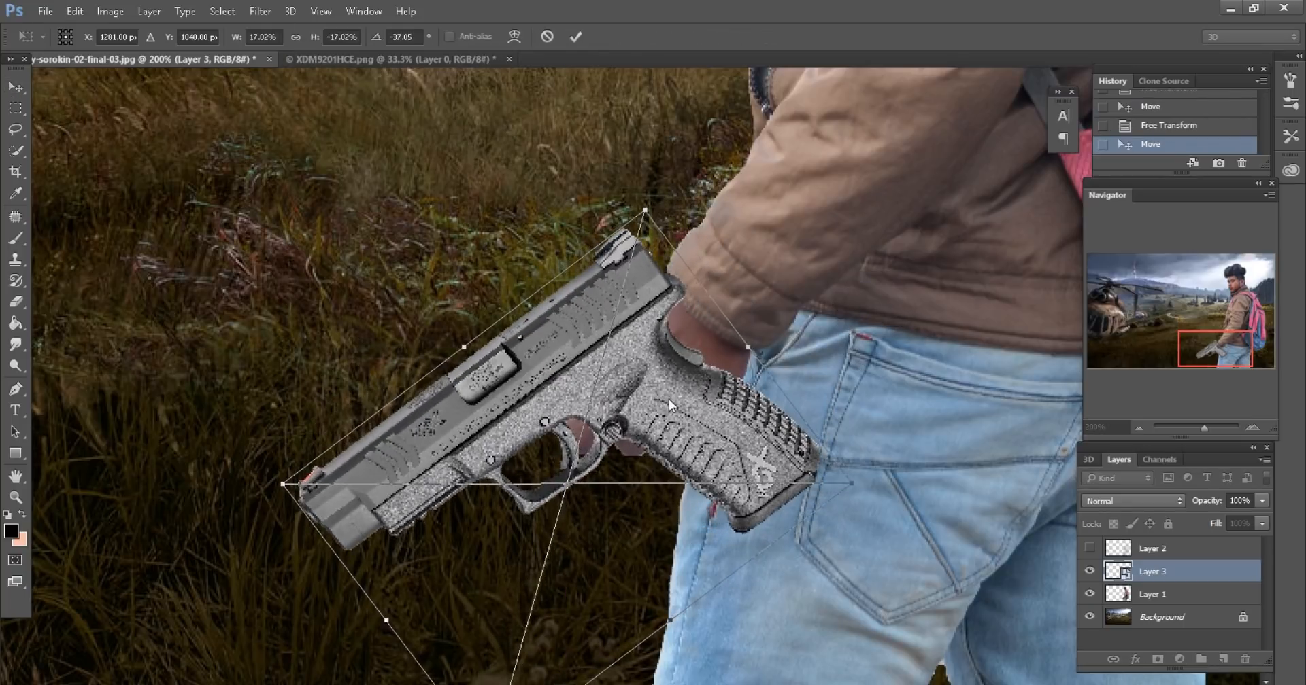
pyautogui.moveTo(668, 398); pyautogui.dragTo(684, 388)
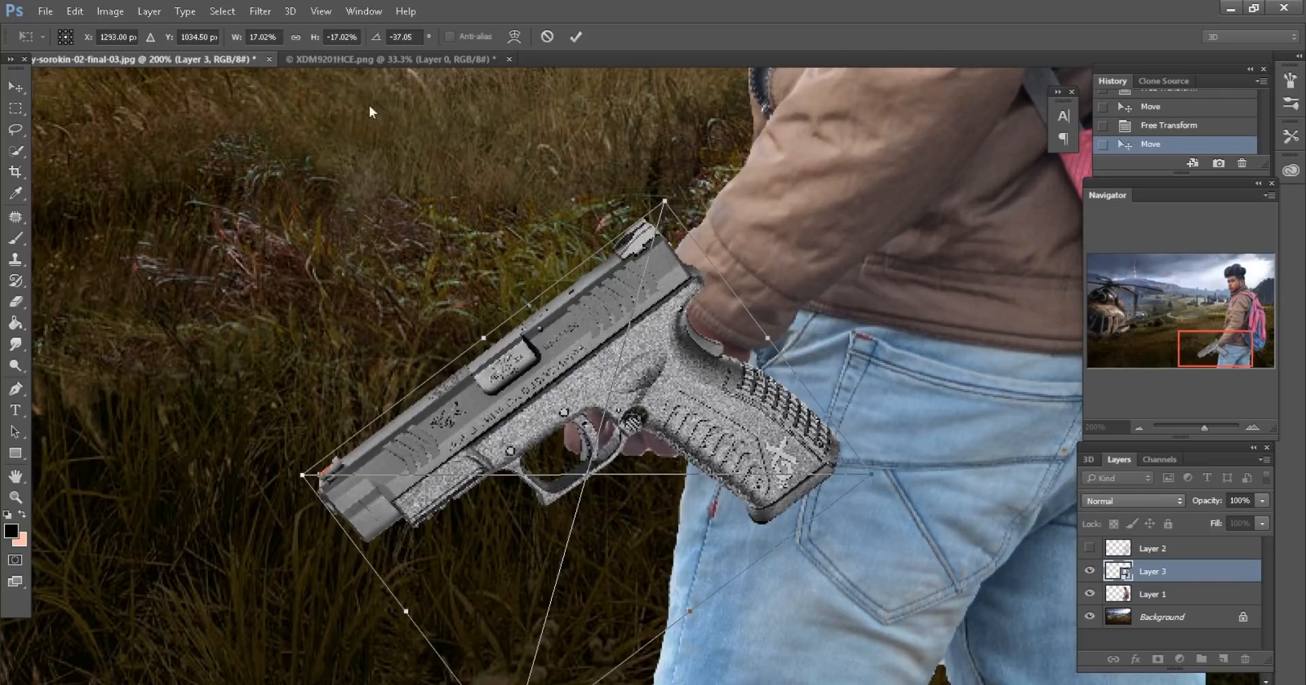
# Scale the pistol to about 14% and fine-tune its angle and position so the grip lies across the fist
pyautogui.moveTo(310, 37); pyautogui.dragTo(316, 38)
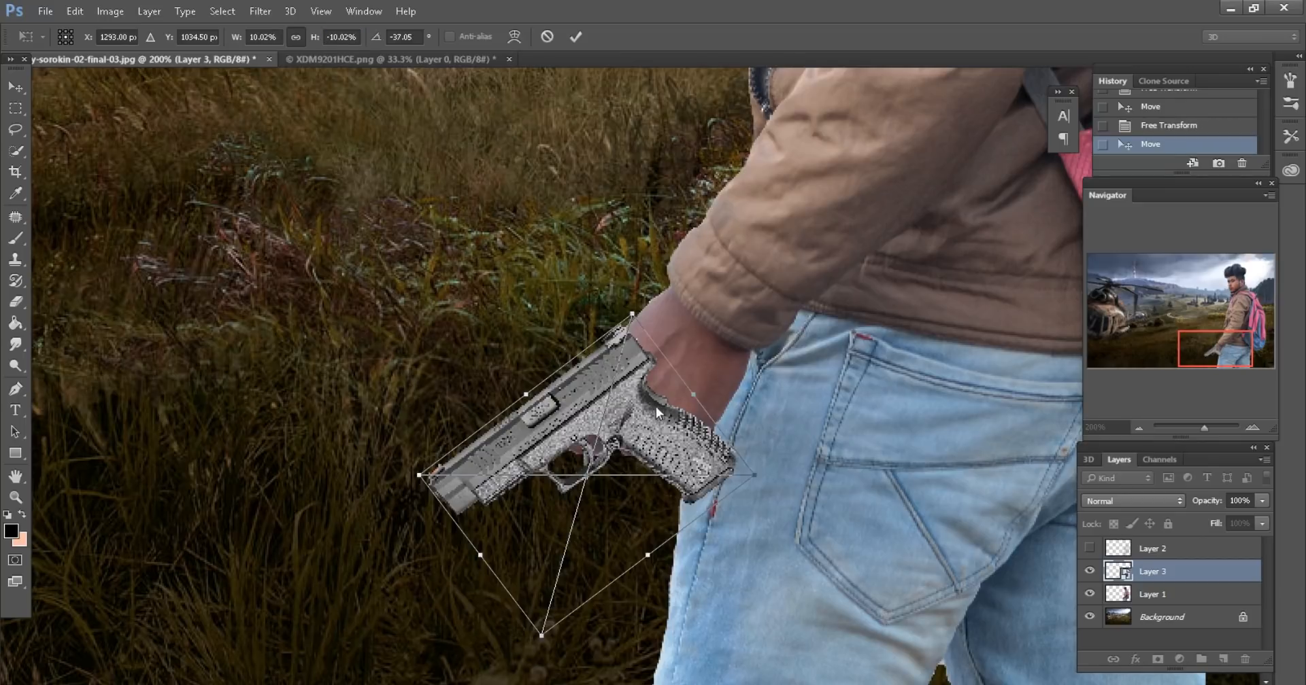
pyautogui.moveTo(656, 406); pyautogui.dragTo(661, 355)
pyautogui.moveTo(314, 37); pyautogui.dragTo(314, 37)
pyautogui.moveTo(733, 362); pyautogui.dragTo(736, 385)
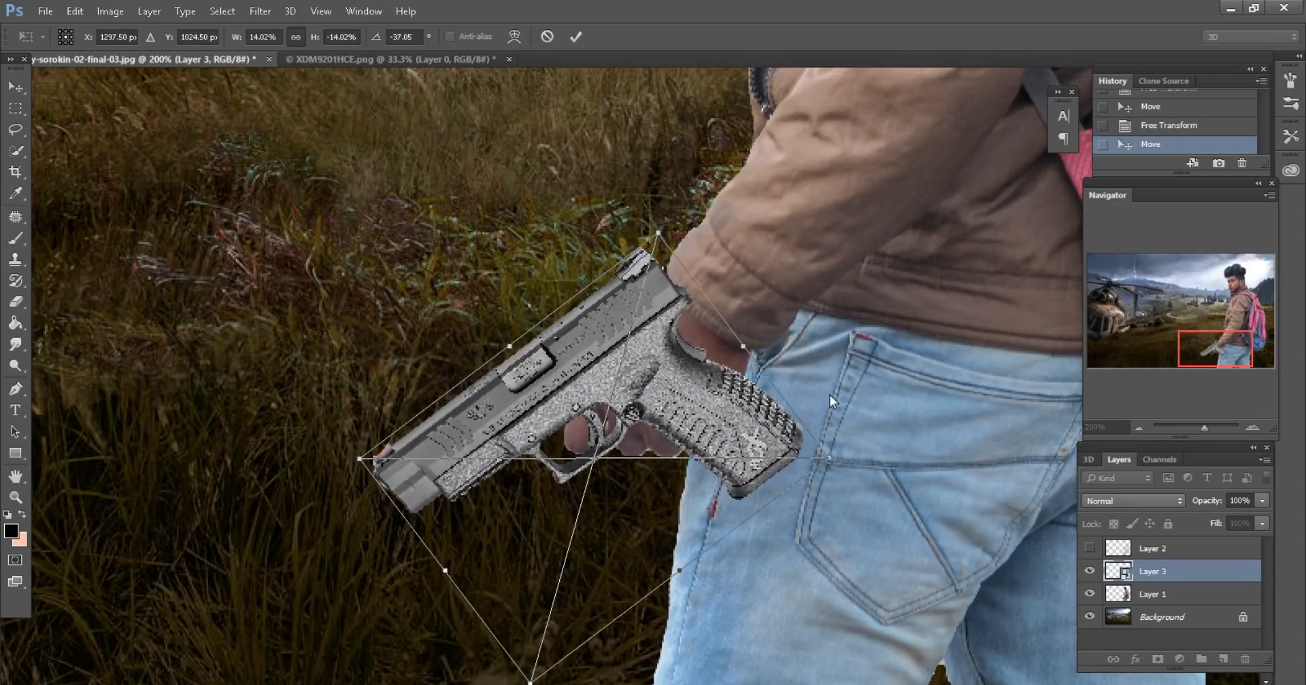
pyautogui.moveTo(829, 395); pyautogui.dragTo(835, 368)
pyautogui.moveTo(684, 394); pyautogui.dragTo(689, 384)
pyautogui.click(577, 38)
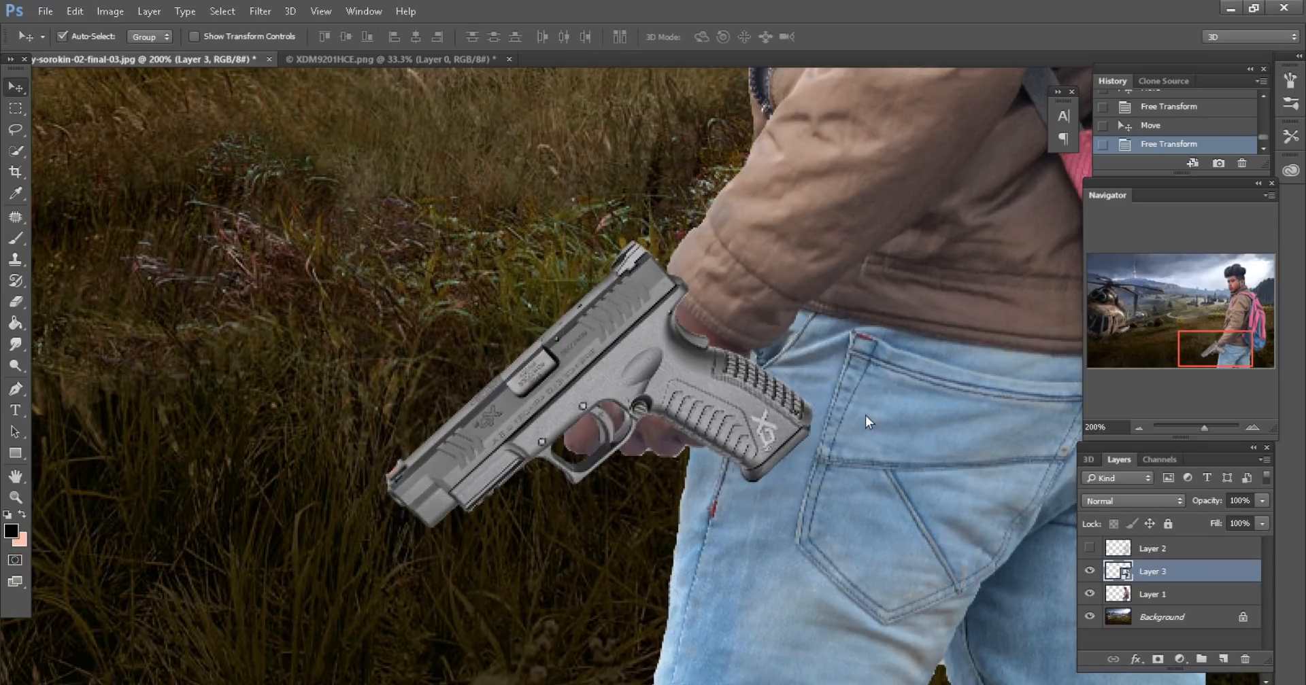
# Add a layer mask to the pistol's Layer 3 and lower the layer's fill to 40%
pyautogui.click(1157, 659)
pyautogui.moveTo(1205, 516); pyautogui.dragTo(1164, 506)
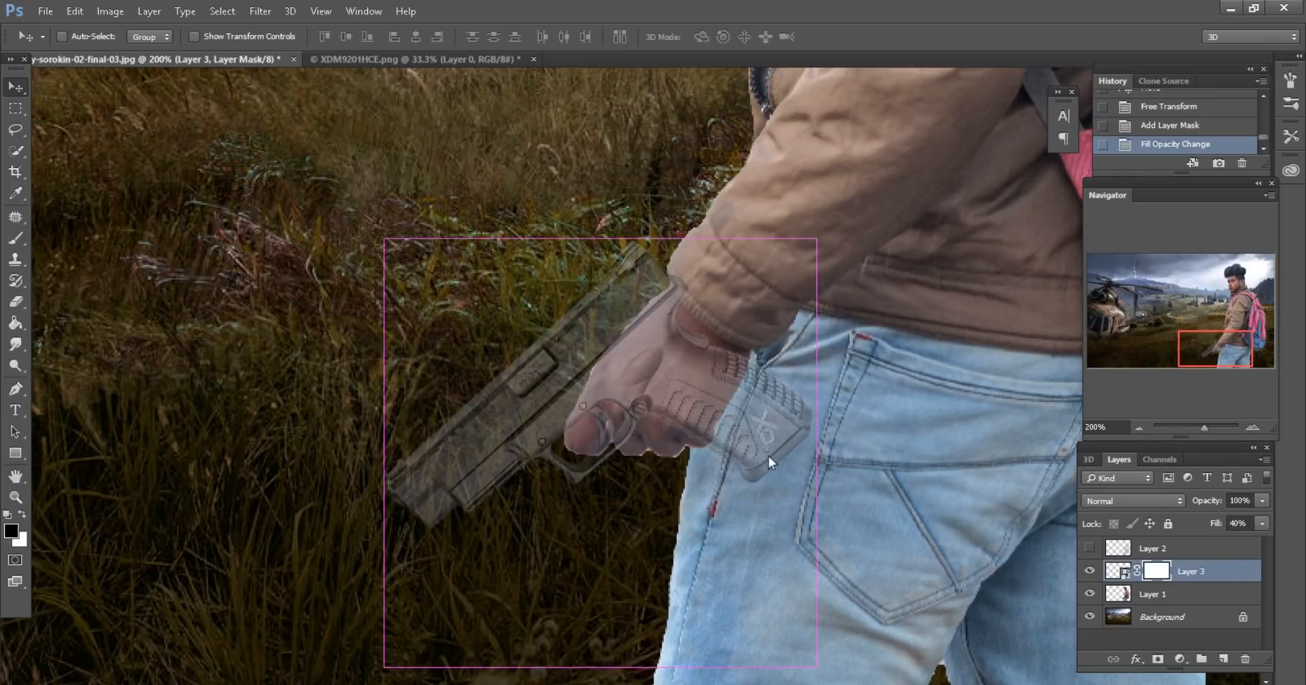
pyautogui.hotkey('ctrl', '+')
pyautogui.hotkey('ctrl', 'h')
# Mask the pistol off the back of the hand in black with a hard round 25 px brush at 100% opacity
pyautogui.press('b')
pyautogui.rightClick(576, 287)
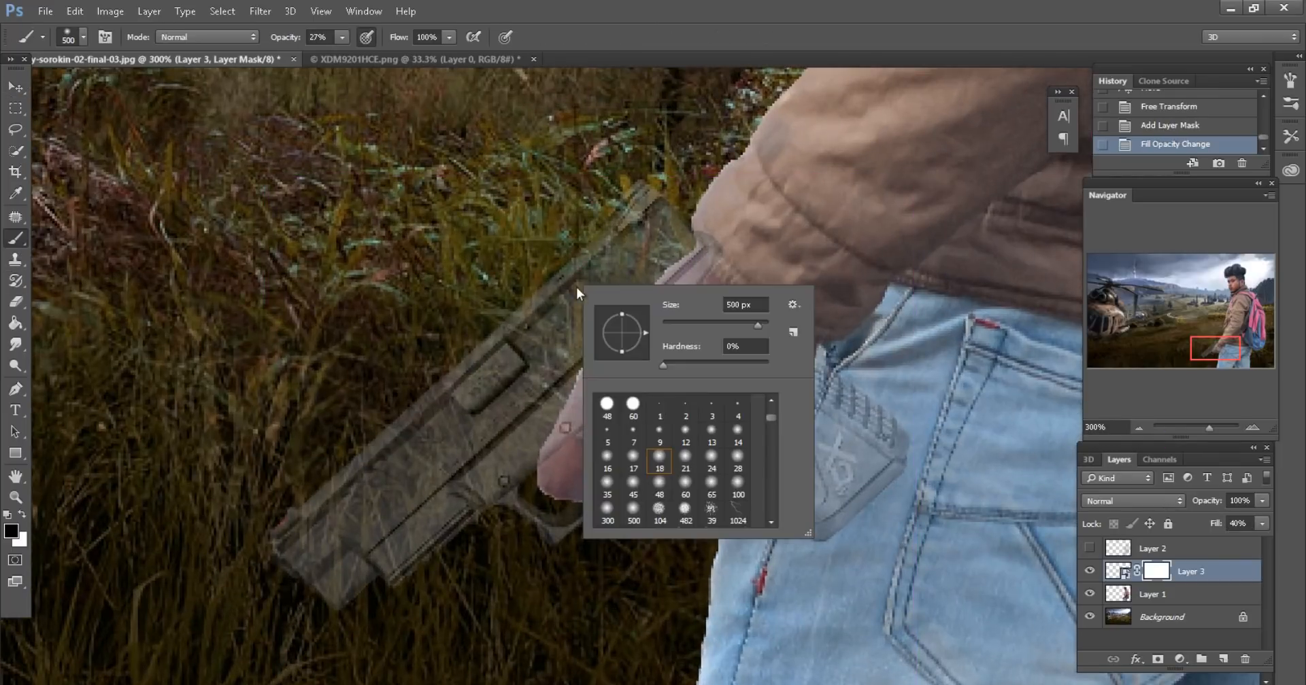
pyautogui.click(633, 405)
pyautogui.press('Return')
pyautogui.press('9')
pyautogui.press('7')
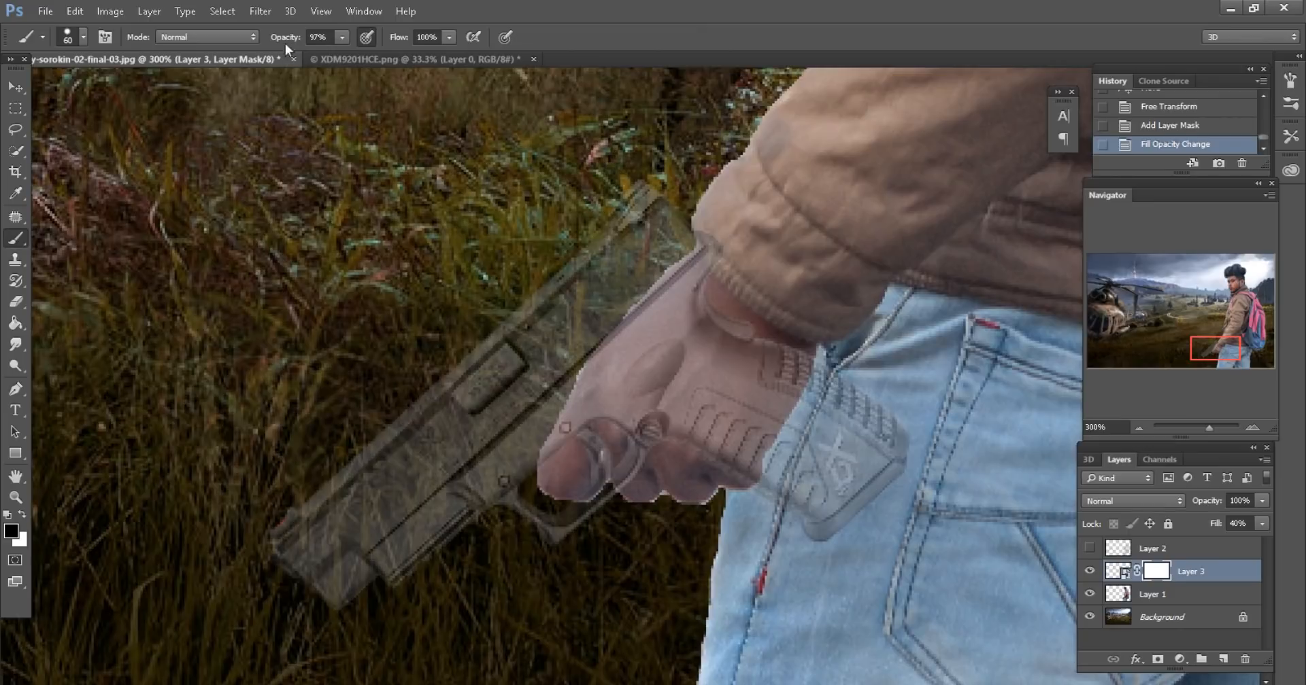
pyautogui.press('0')
pyautogui.press('[')
pyautogui.press('[')
pyautogui.press('[')
pyautogui.press('[')
pyautogui.press('[')
pyautogui.press('[')
pyautogui.hotkey('ctrl', '+')
pyautogui.moveTo(707, 362); pyautogui.dragTo(816, 246)
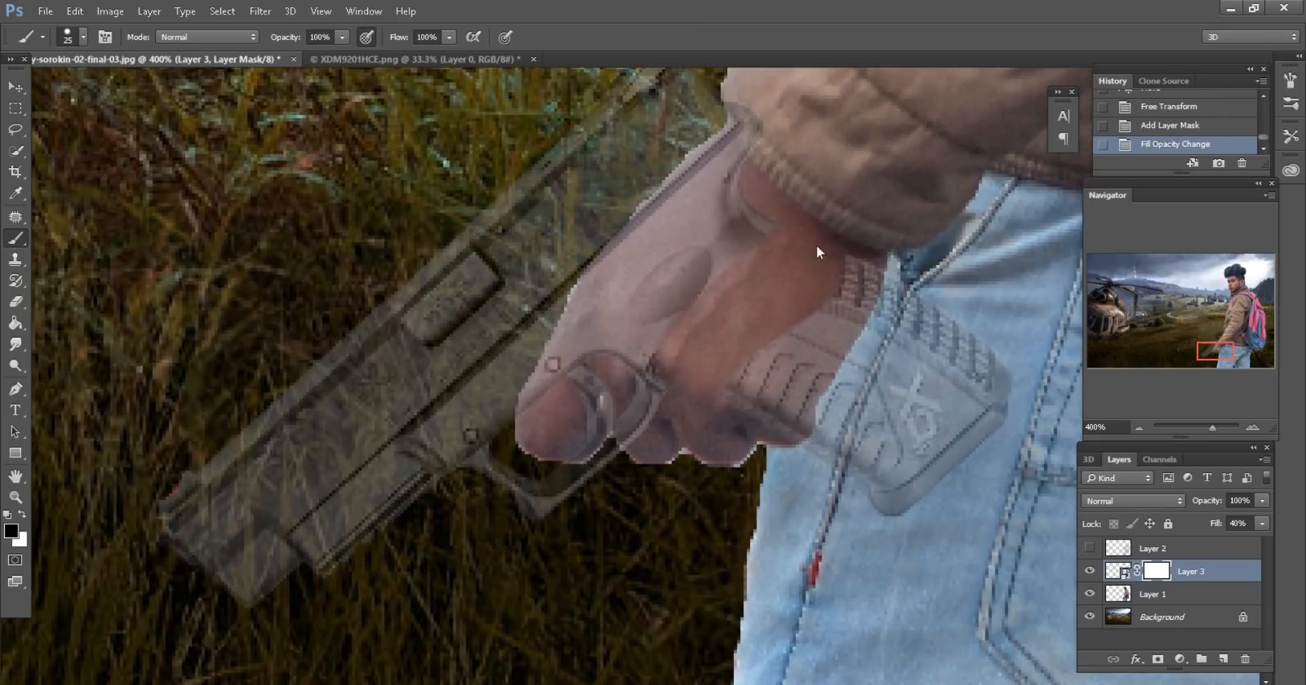
# Mask the pistol off the fingers, thumb and wrist edge with a smaller brush of about 10 px
pyautogui.press('[')
pyautogui.press('[')
pyautogui.press('[')
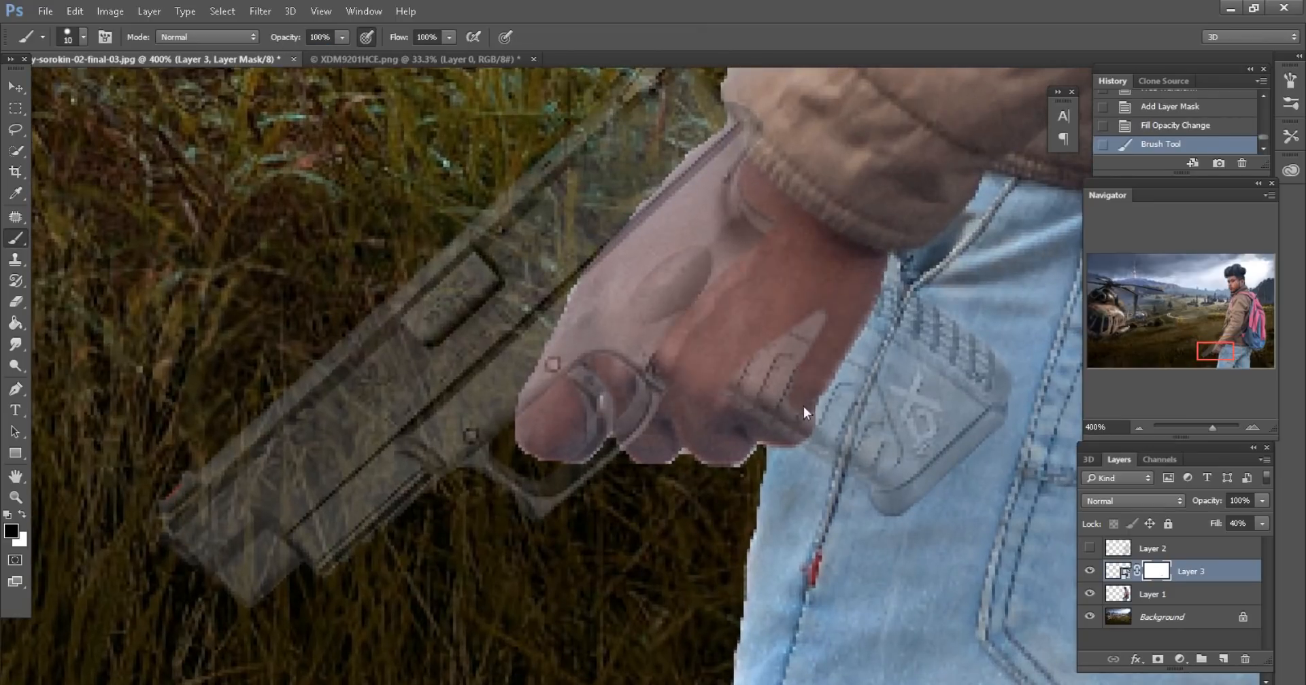
pyautogui.moveTo(802, 407)
pyautogui.mouseDown()
pyautogui.moveTo(743, 400)
pyautogui.moveTo(752, 373)
pyautogui.mouseUp()
pyautogui.scroll(2, 654, 402)
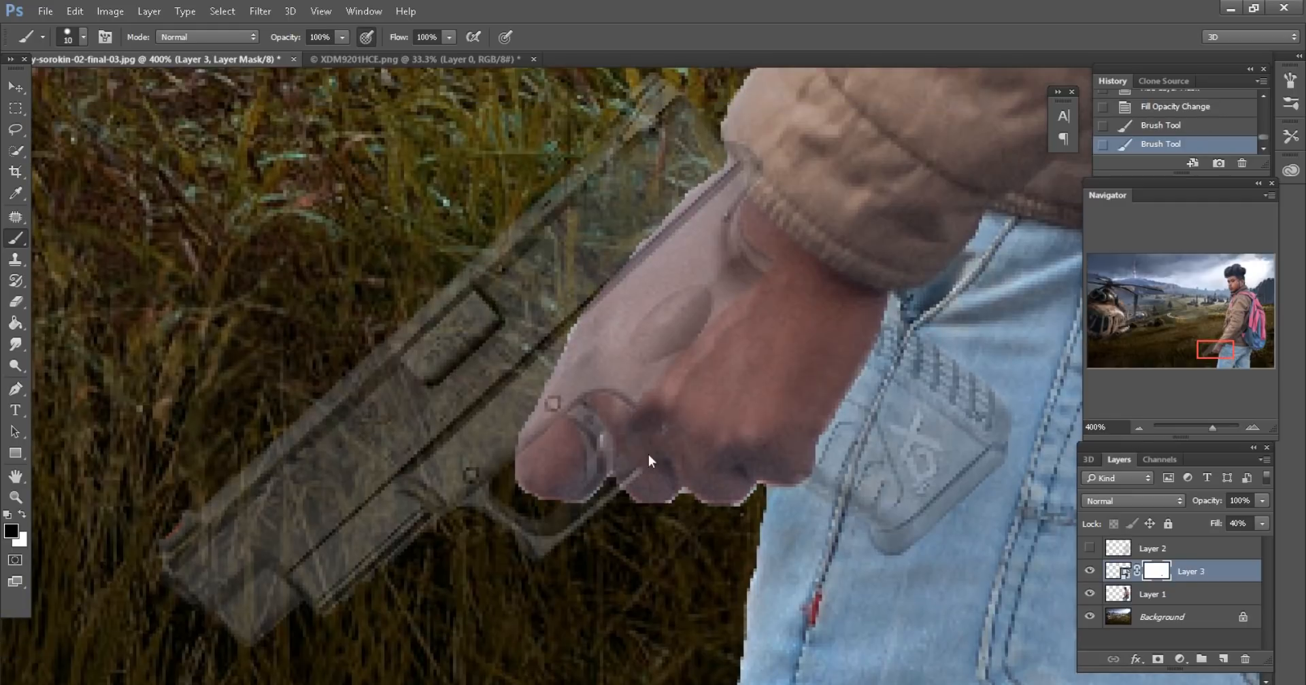
pyautogui.moveTo(648, 454); pyautogui.dragTo(594, 427)
pyautogui.moveTo(645, 476); pyautogui.dragTo(633, 449)
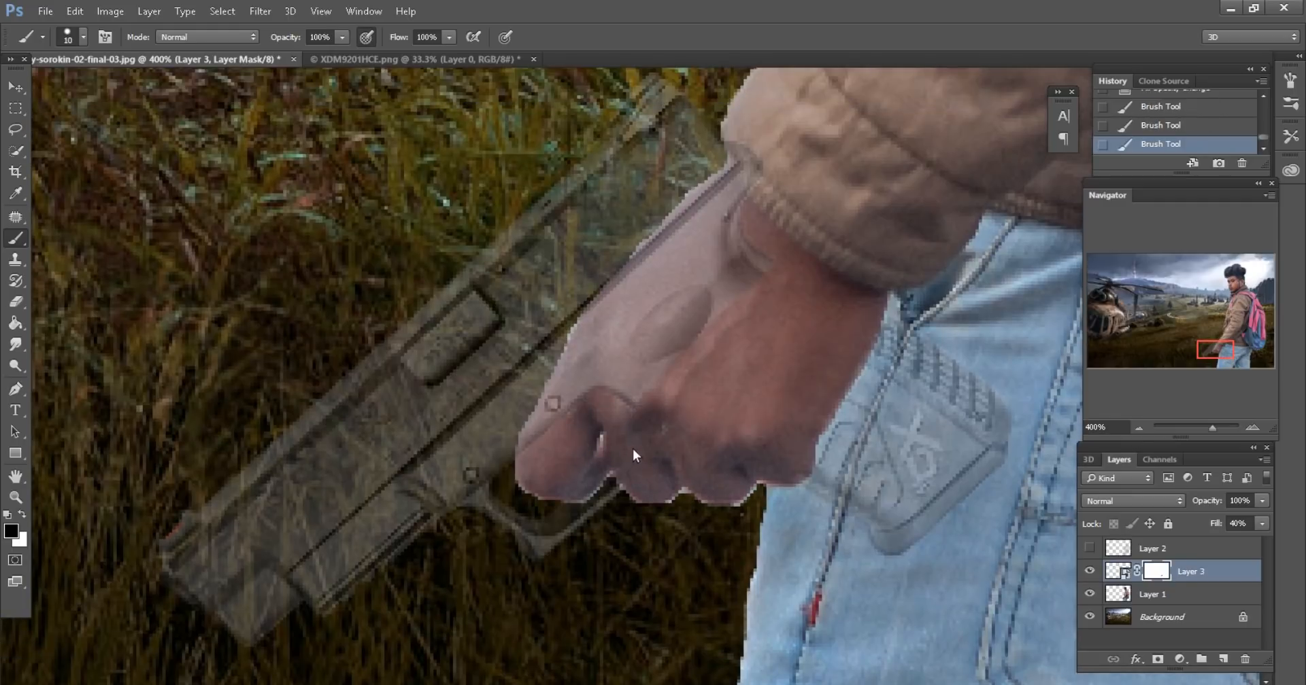
pyautogui.scroll(2, 623, 447)
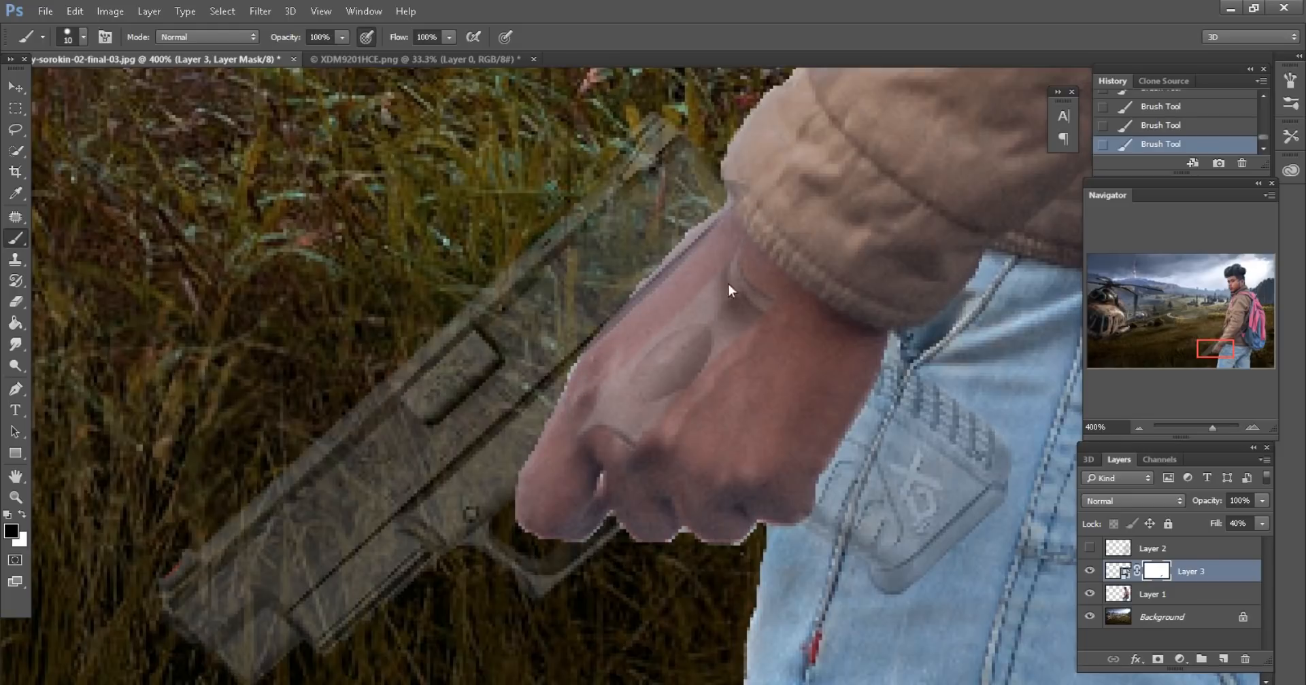
pyautogui.moveTo(728, 284)
pyautogui.mouseDown()
pyautogui.moveTo(639, 403)
pyautogui.moveTo(620, 409)
pyautogui.moveTo(621, 355)
pyautogui.mouseUp()
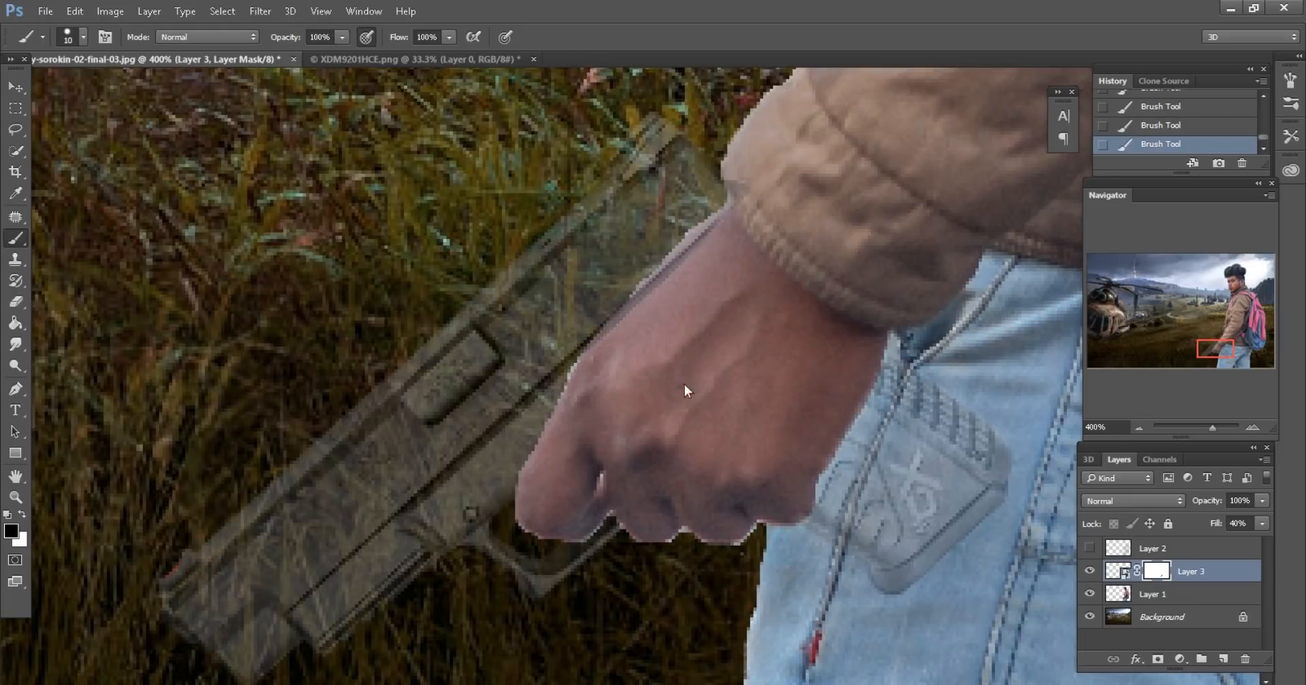
pyautogui.scroll(5, 615, 427)
pyautogui.press('[')
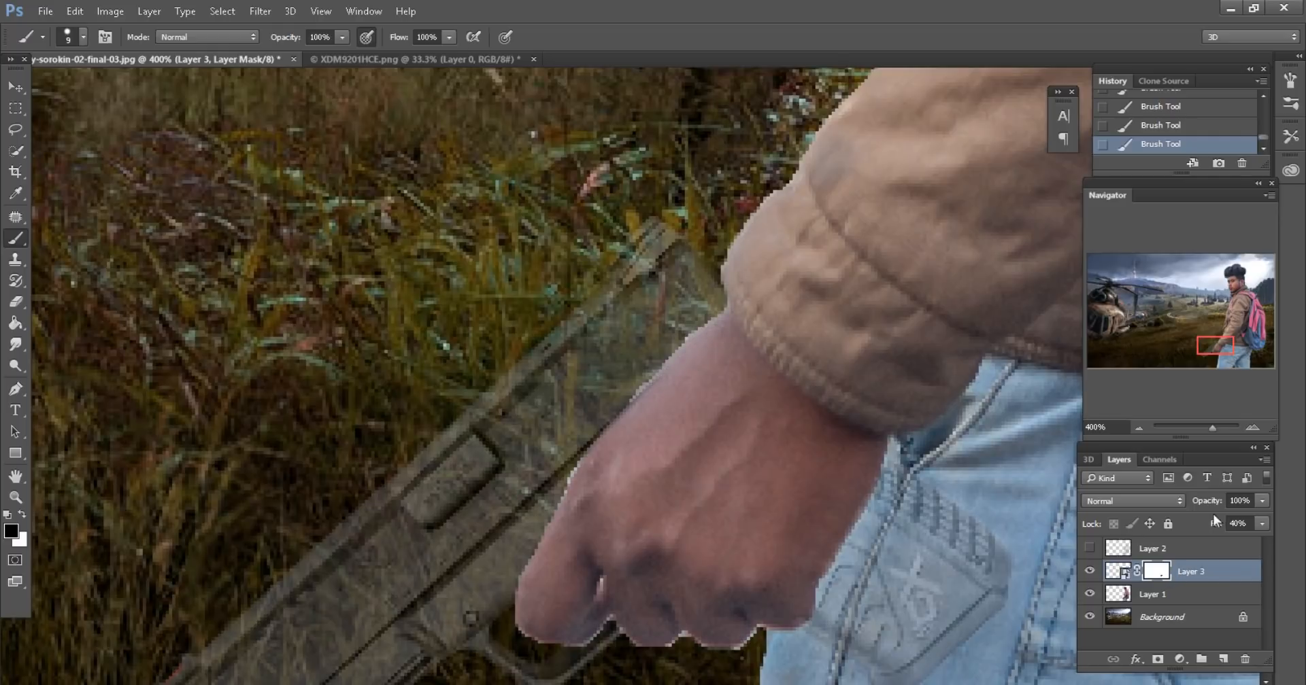
# Restore the pistol layer's fill to 100%
pyautogui.hotkey('ctrl', '-')
pyautogui.moveTo(1261, 524); pyautogui.dragTo(1275, 524)
pyautogui.moveTo(688, 615); pyautogui.dragTo(689, 487)
pyautogui.hotkey('ctrl', '+')
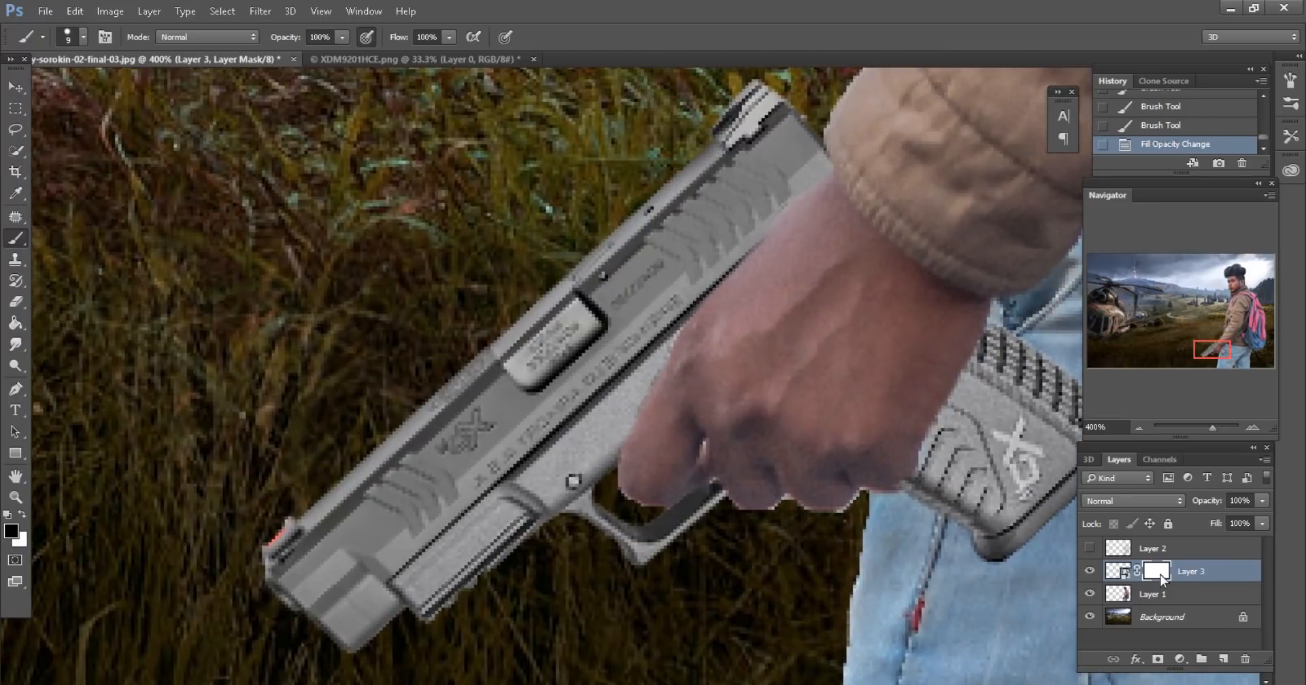
# Paint the trigger guard back into the gap between the fingers on the mask with a white 4 px brush
pyautogui.click(22, 515)
pyautogui.hotkey('ctrl', '+')
pyautogui.press('[')
pyautogui.press('[')
pyautogui.press('[')
pyautogui.press('[')
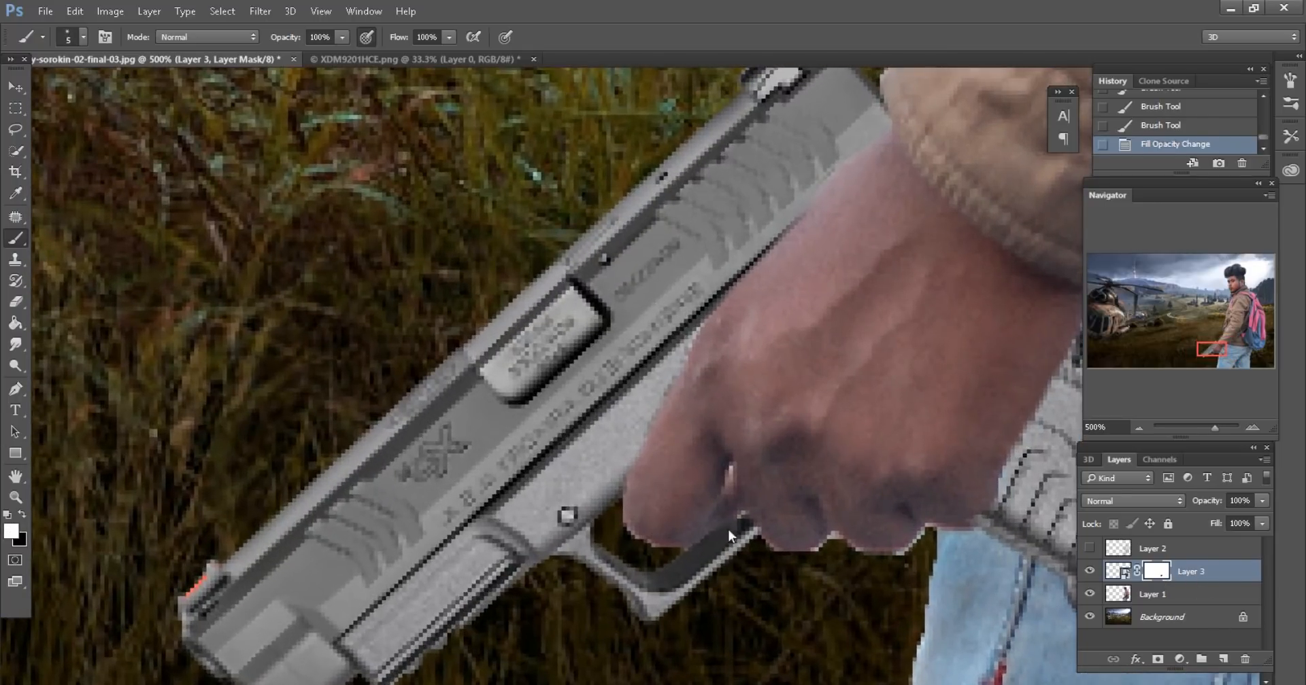
pyautogui.click(728, 472)
# Examine the masked pistol in the hand, both in the whole composition and up close
pyautogui.hotkey('ctrl', '-')
pyautogui.hotkey('ctrl', '-')
pyautogui.hotkey('ctrl', '-')
pyautogui.hotkey('ctrl', '-')
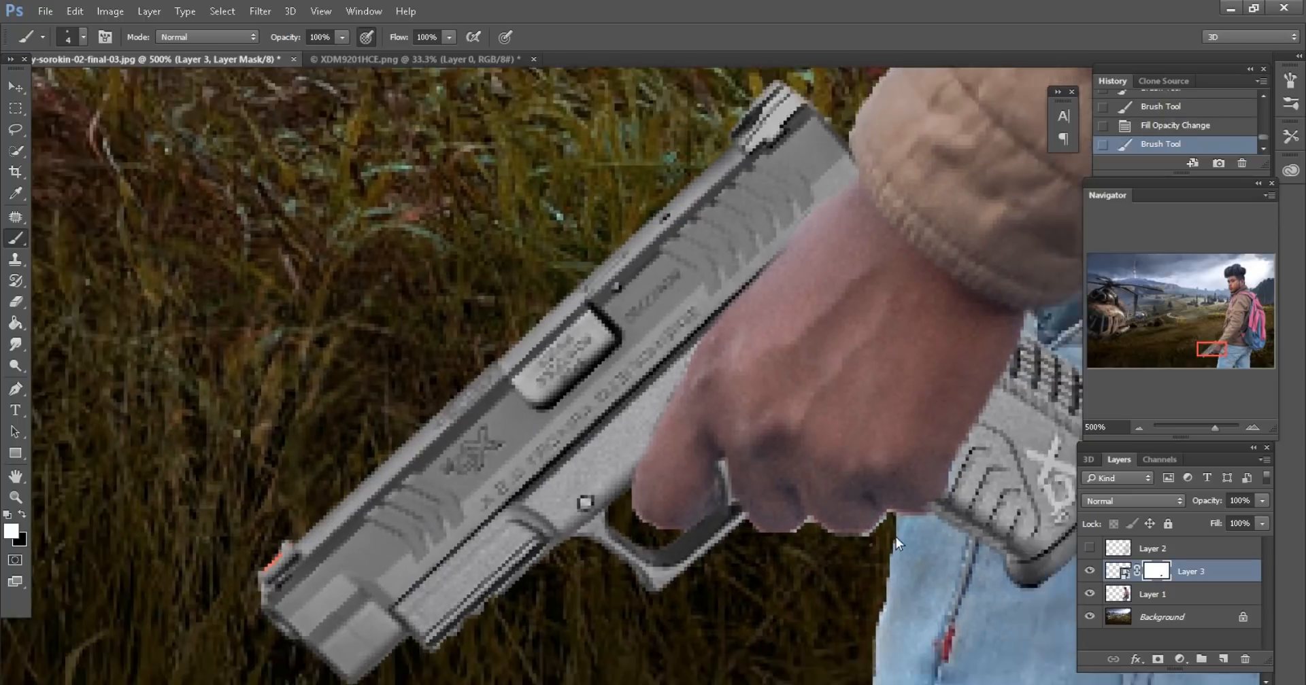
pyautogui.hotkey('ctrl', '-')
pyautogui.hotkey('ctrl', '-')
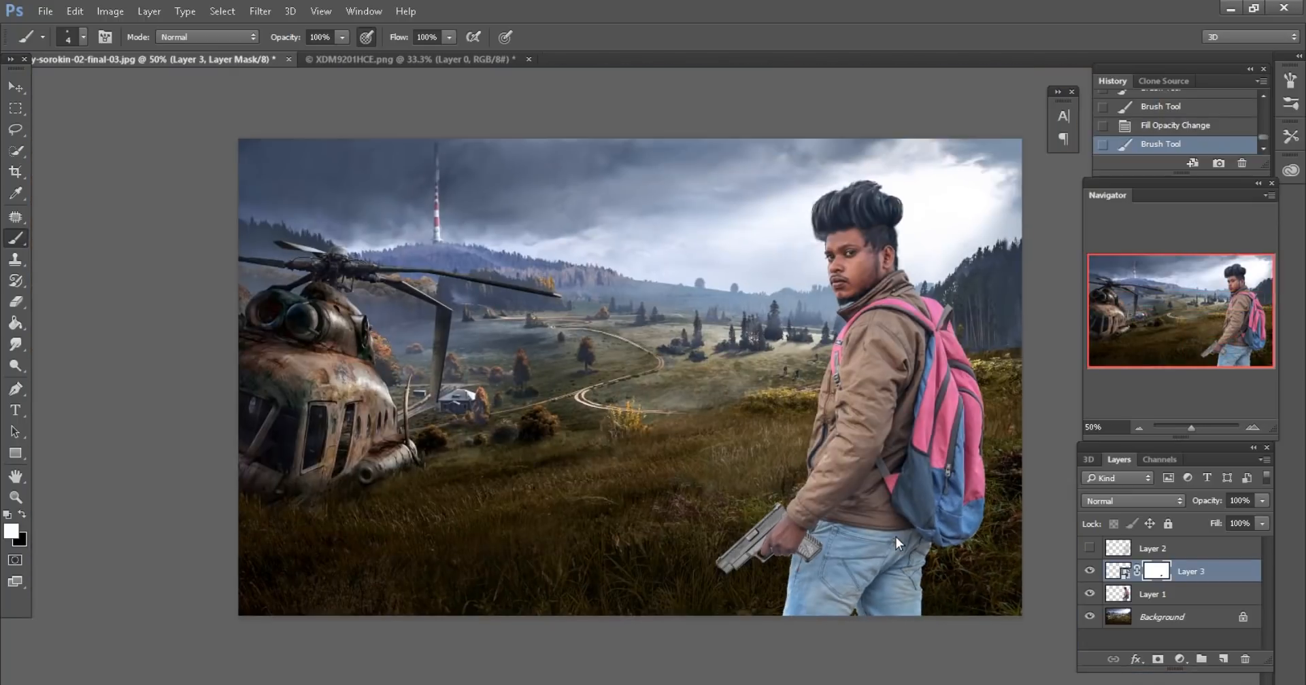
pyautogui.scroll(4, 895, 537)
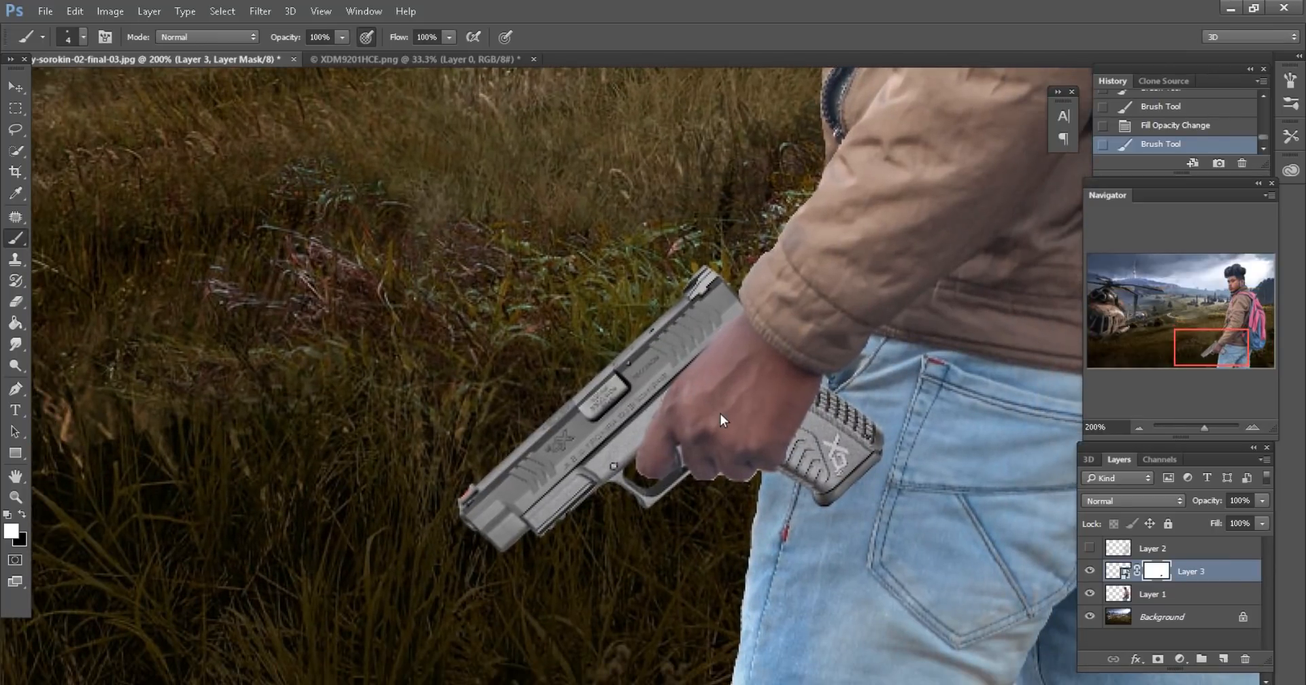
pyautogui.scroll(1, 720, 414)
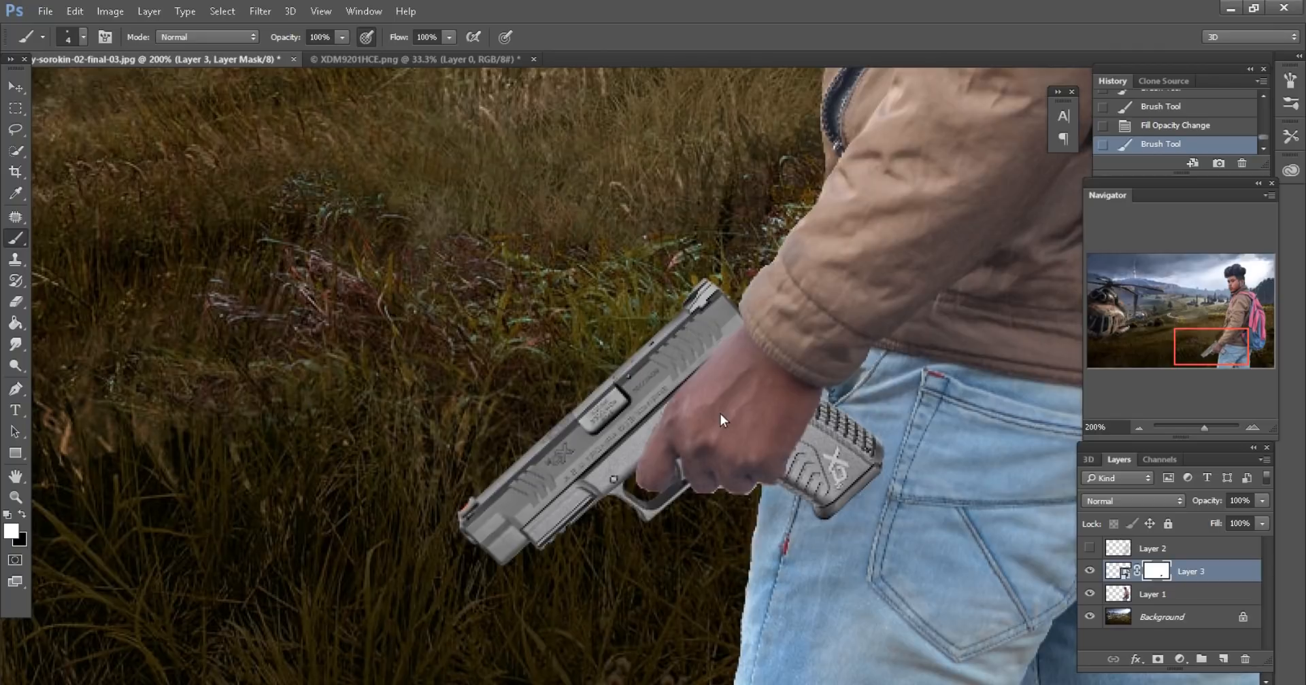
pyautogui.scroll(-1, 720, 414)
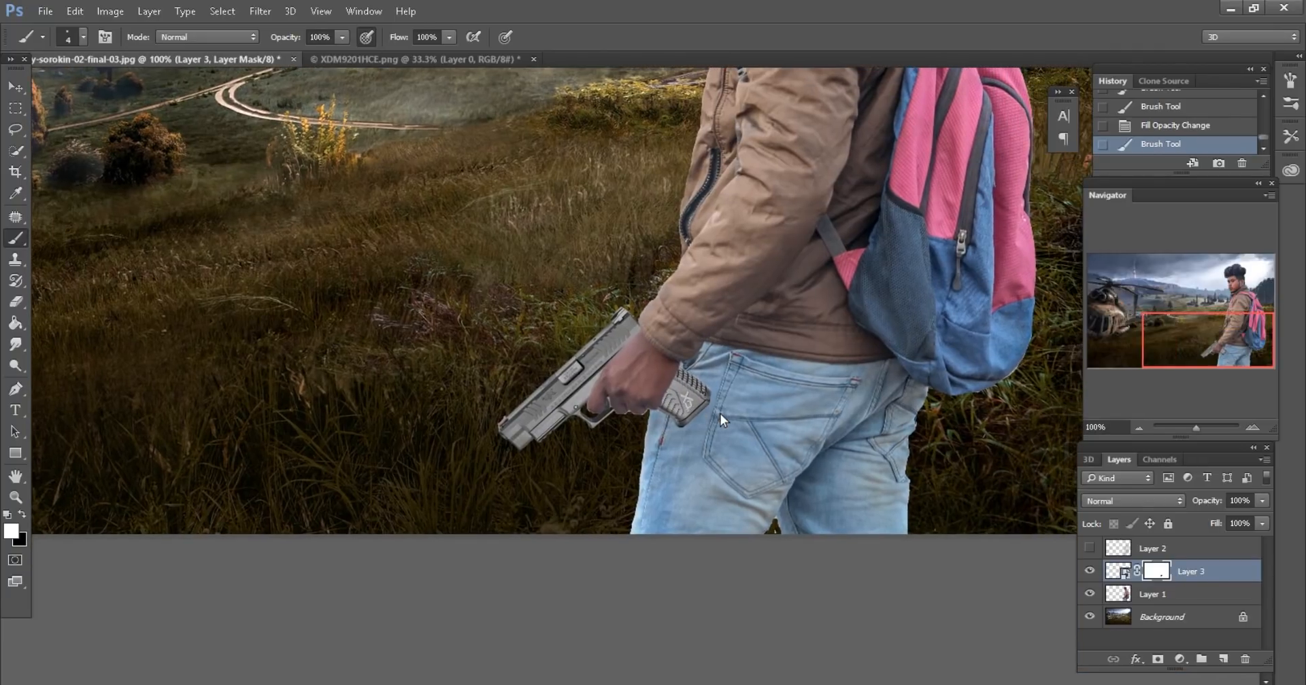
pyautogui.scroll(1, 720, 414)
pyautogui.scroll(-1, 720, 414)
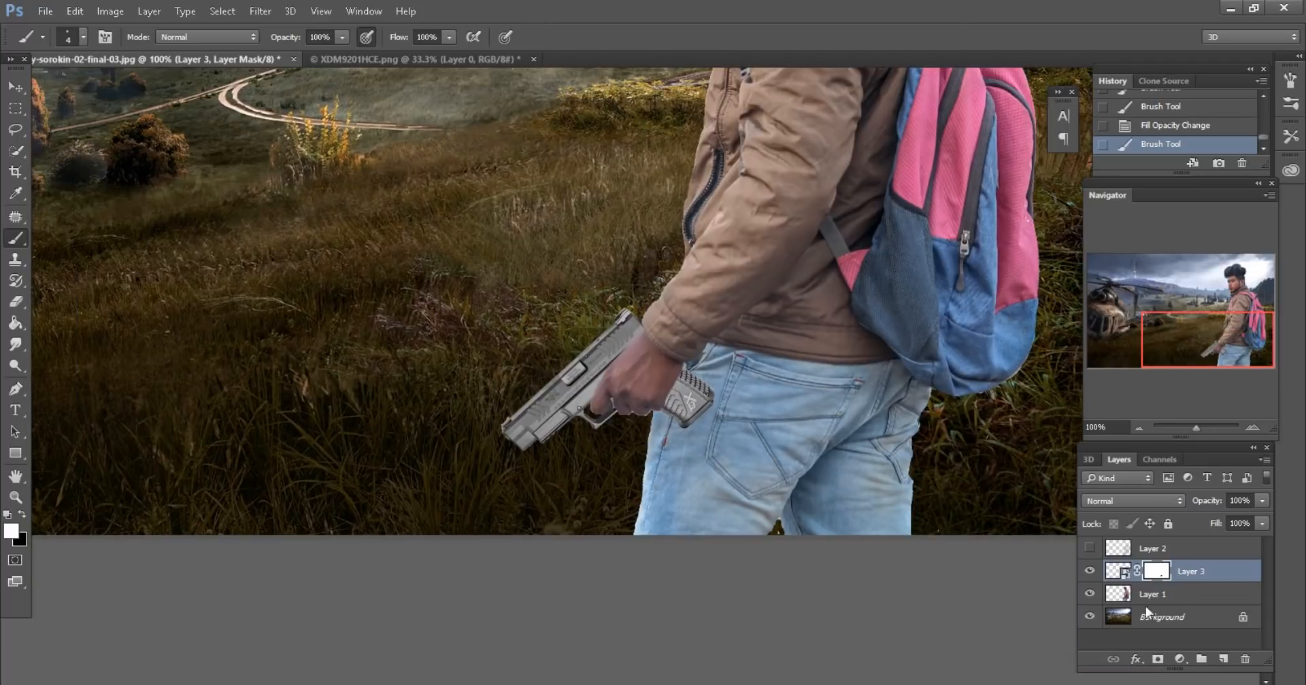
pyautogui.click(1122, 576)
pyautogui.rightClick(1139, 577)
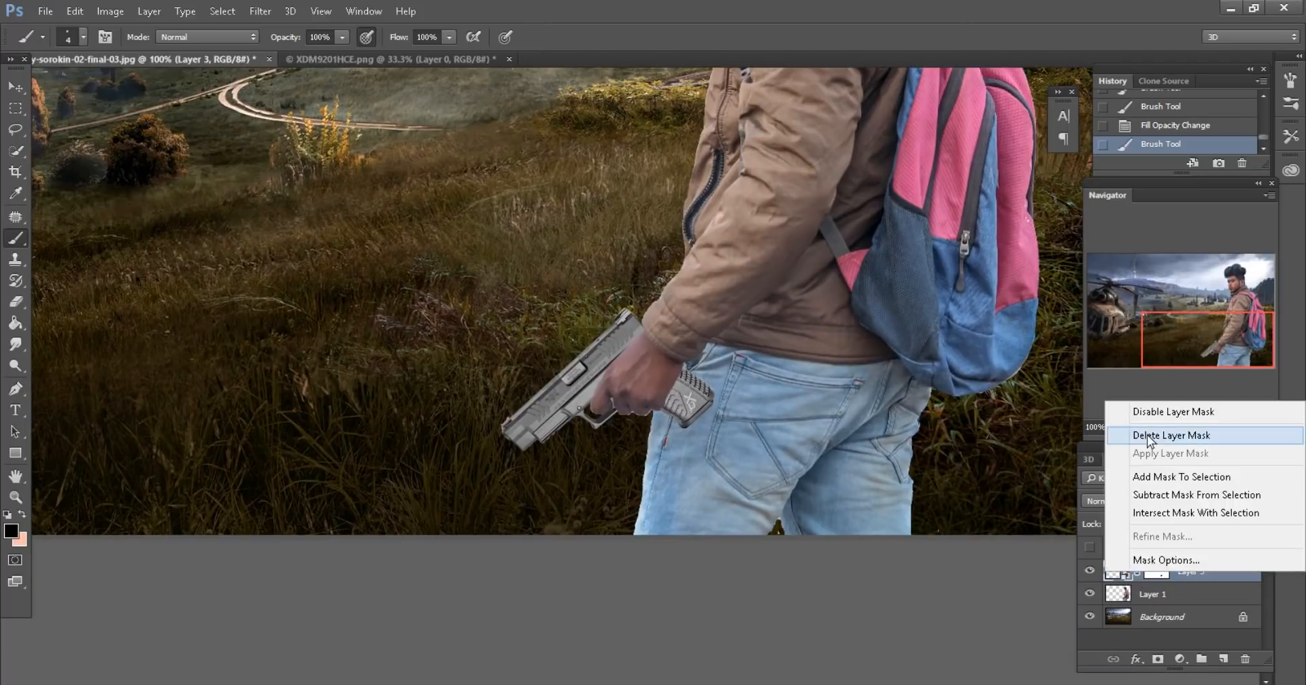
pyautogui.click(1199, 602)
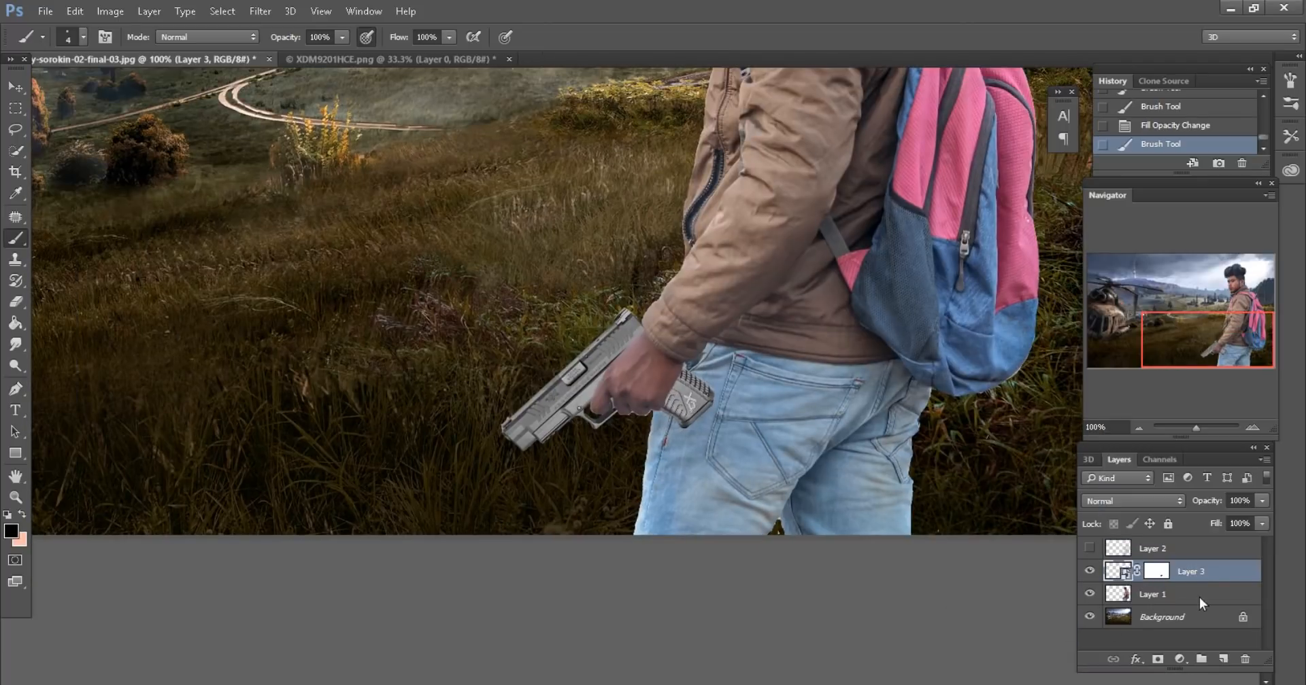
# Load the pistol's outline as a selection on a new layer and set up a soft 30 px brush at 33% opacity
pyautogui.click(1223, 659)
pyautogui.keyDown('ctrl'); pyautogui.click(1118, 593); pyautogui.keyUp('ctrl')
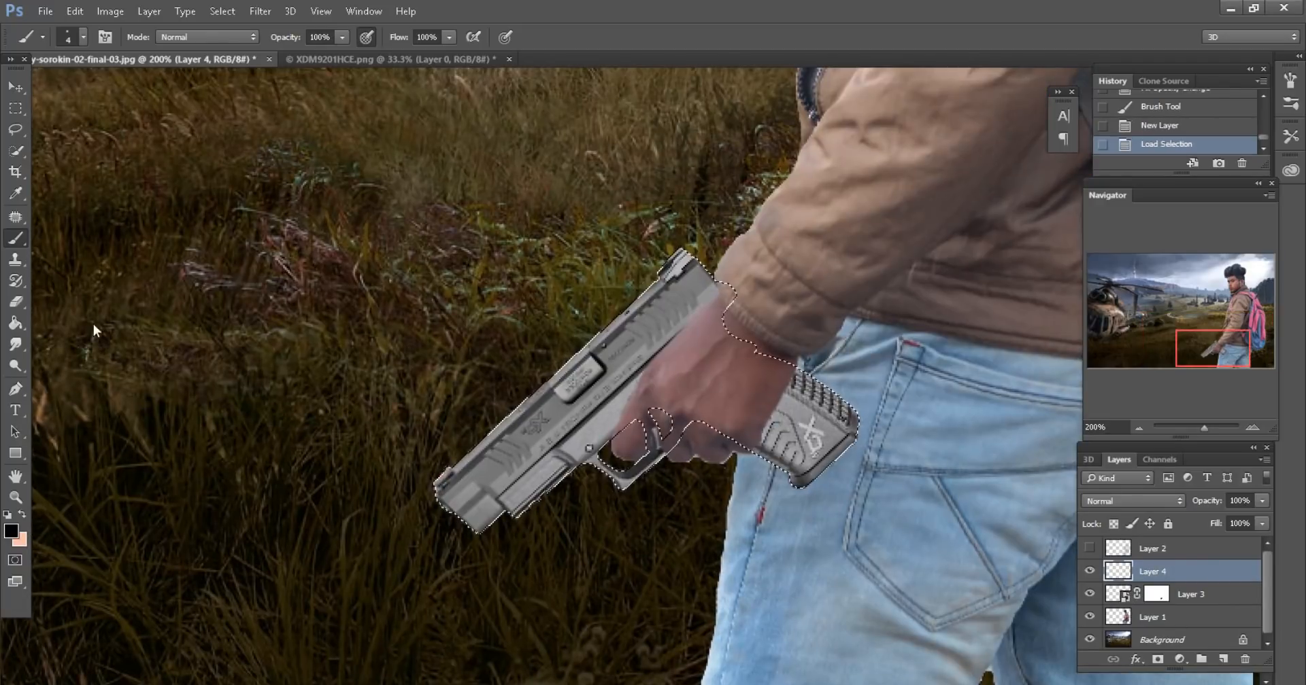
pyautogui.moveTo(285, 37); pyautogui.dragTo(228, 31)
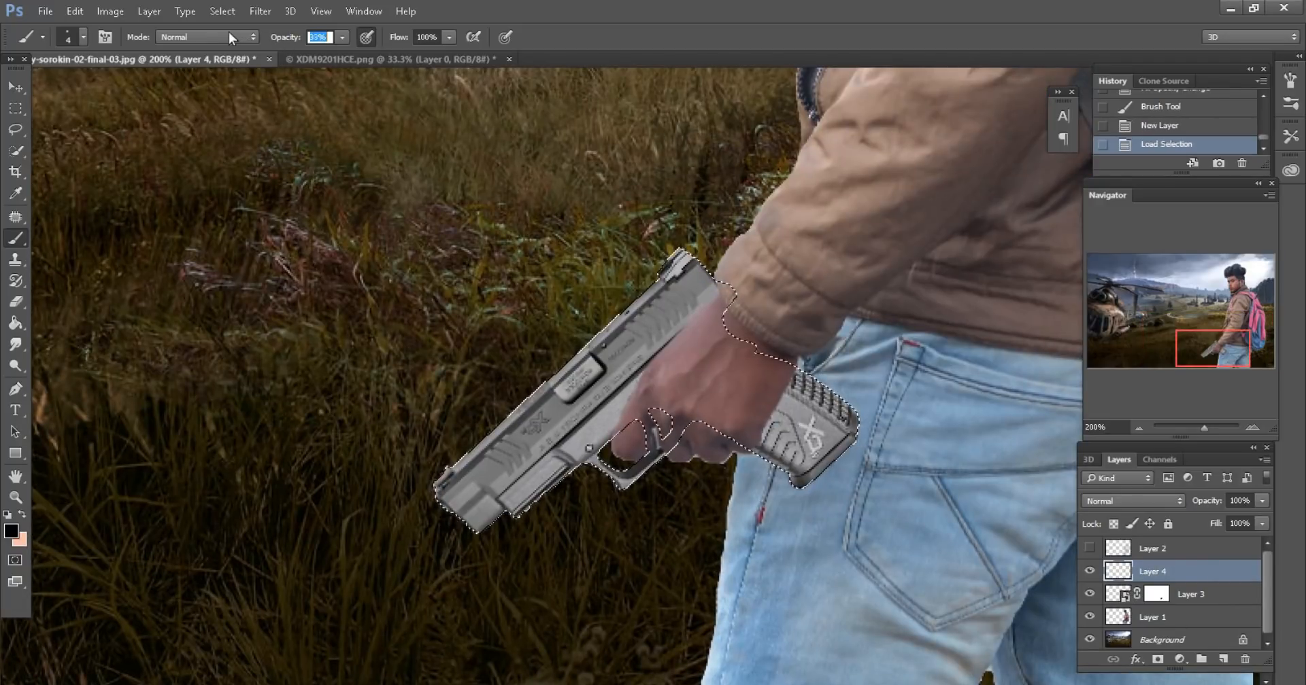
pyautogui.rightClick(459, 195)
pyautogui.doubleClick(505, 321)
pyautogui.press(']')
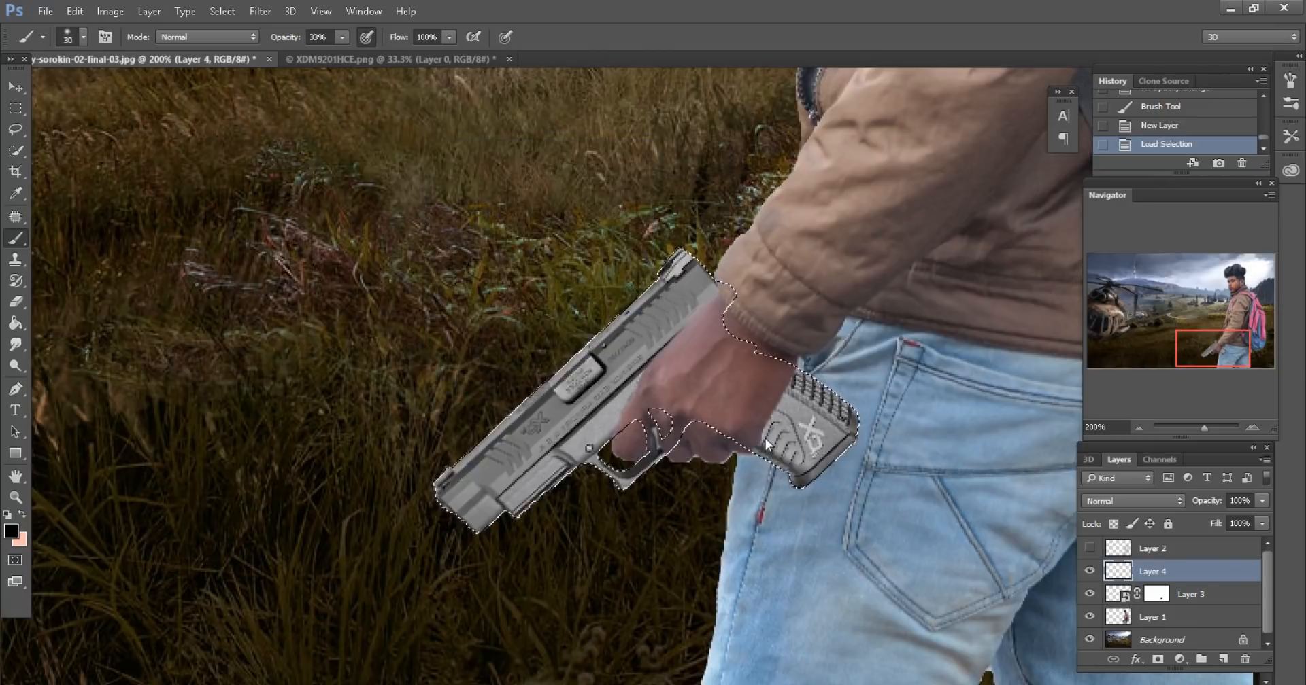
# Try a black shading stroke on the pistol grip and undo it
pyautogui.moveTo(781, 393); pyautogui.dragTo(778, 398)
pyautogui.hscroll(2, 778, 398)
pyautogui.press(']')
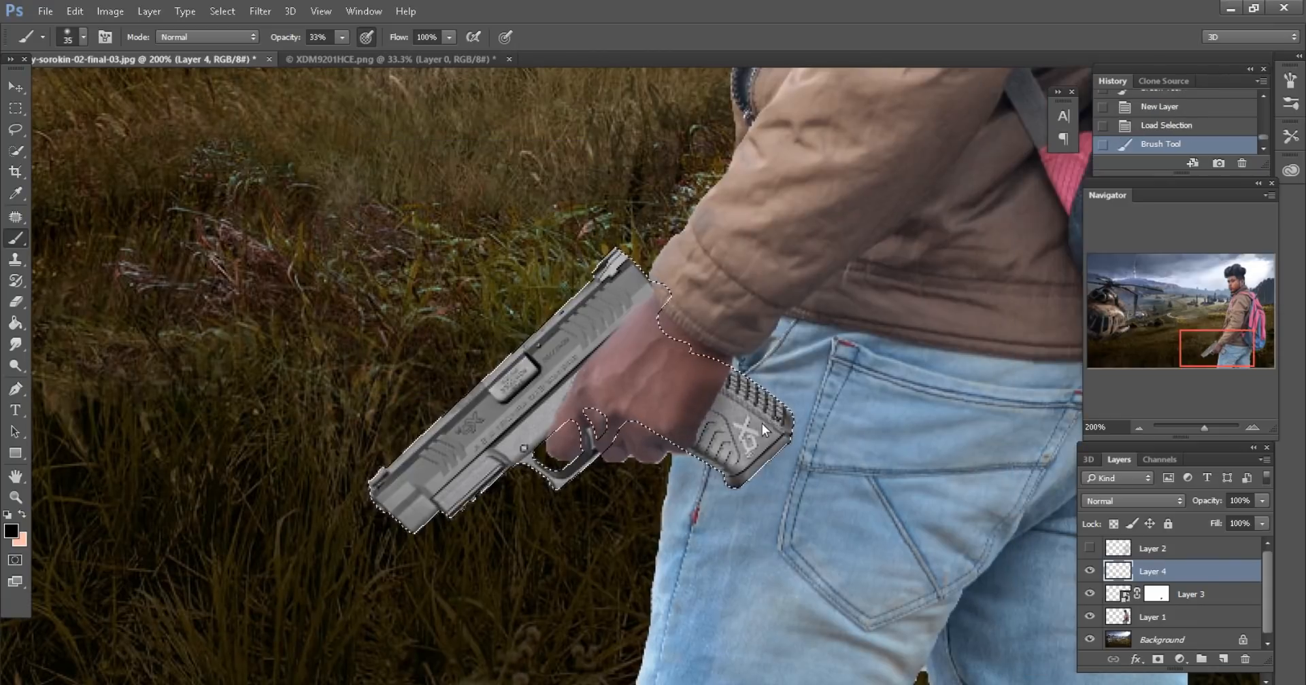
pyautogui.click(1160, 126)
# Shade the pistol's slide and grip inside the selection with a black brush of about 25 px at 27% opacity, and deselect
pyautogui.moveTo(291, 34); pyautogui.dragTo(287, 34)
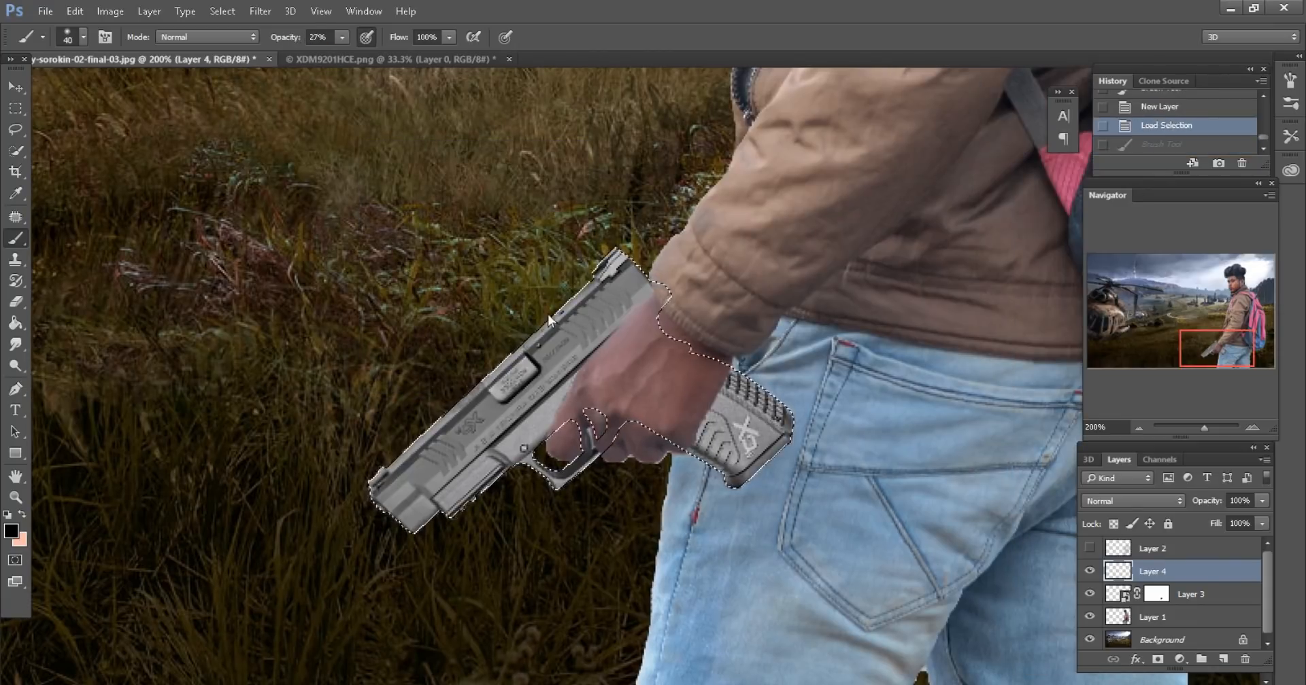
pyautogui.press('[')
pyautogui.press('[')
pyautogui.press('[')
pyautogui.moveTo(488, 451)
pyautogui.mouseDown()
pyautogui.moveTo(500, 395)
pyautogui.moveTo(402, 488)
pyautogui.moveTo(423, 504)
pyautogui.mouseUp()
pyautogui.moveTo(544, 409)
pyautogui.mouseDown()
pyautogui.moveTo(435, 454)
pyautogui.moveTo(524, 376)
pyautogui.mouseUp()
pyautogui.press(']')
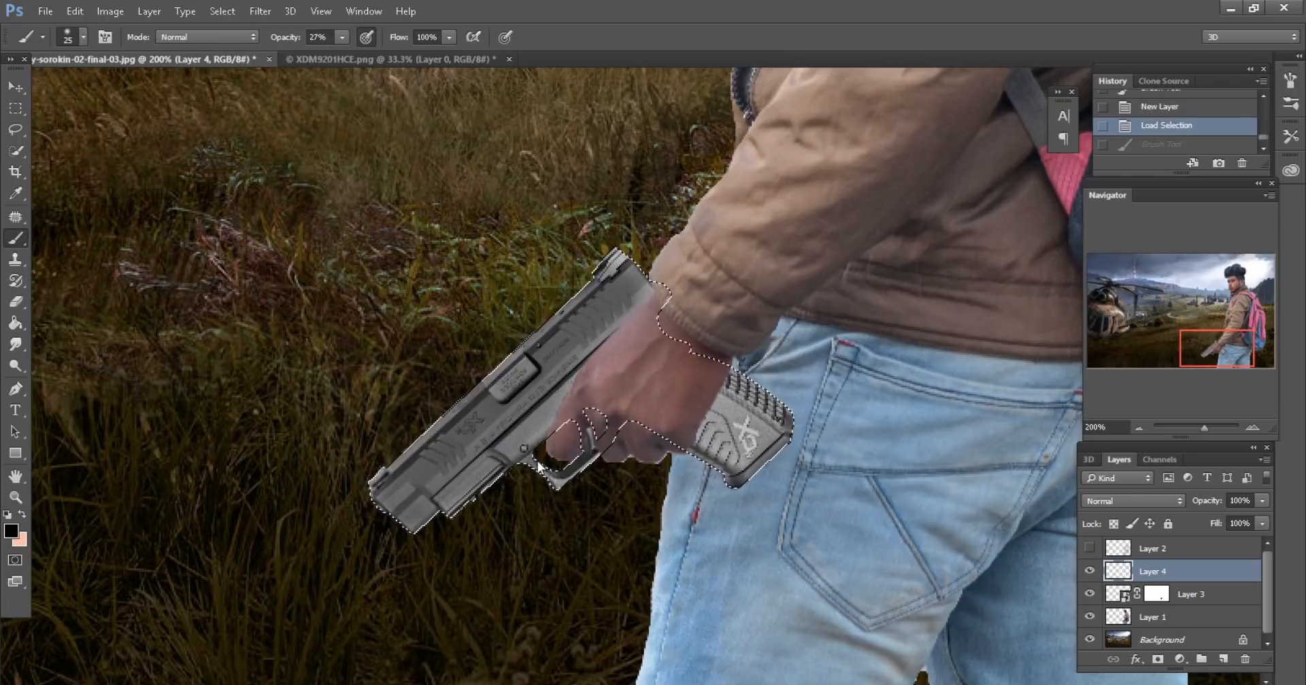
pyautogui.hotkey('ctrl', 'z')
pyautogui.moveTo(765, 414)
pyautogui.mouseDown()
pyautogui.moveTo(721, 452)
pyautogui.moveTo(743, 388)
pyautogui.mouseUp()
pyautogui.click(18, 130)
pyautogui.click(325, 219)
# Examine how the shaded pistol looks on the figure at different magnifications
pyautogui.hotkey('ctrl', '-')
pyautogui.hotkey('ctrl', '-')
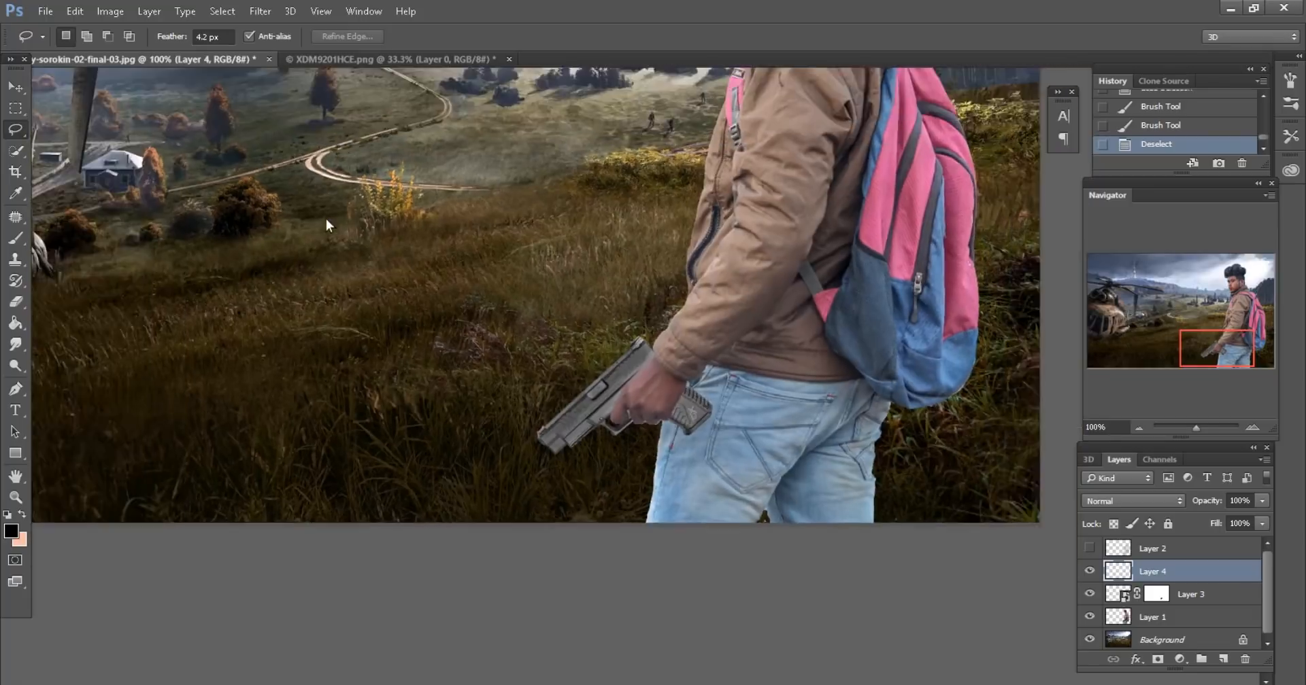
pyautogui.hotkey('ctrl', '+')
pyautogui.hotkey('ctrl', '-')
pyautogui.hotkey('ctrl', '-')
pyautogui.hotkey('ctrl', '-')
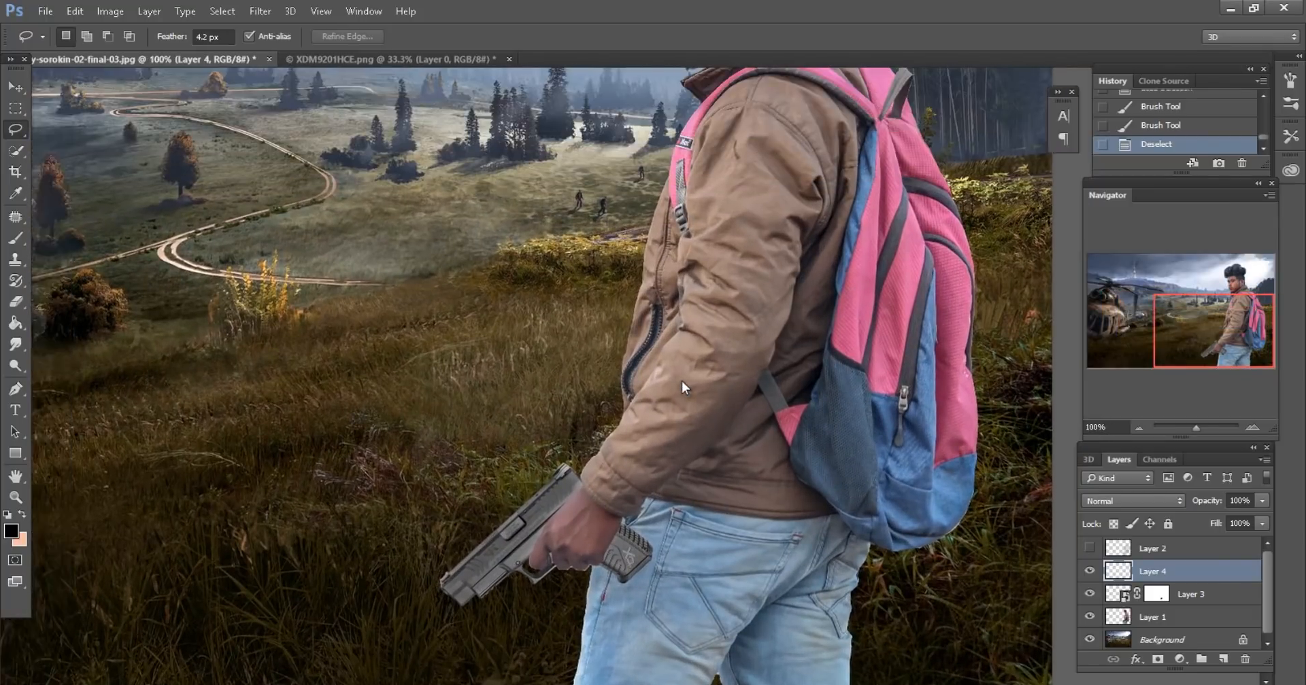
pyautogui.hotkey('ctrl', '+')
pyautogui.hotkey('ctrl', '+')
pyautogui.hotkey('ctrl', '+')
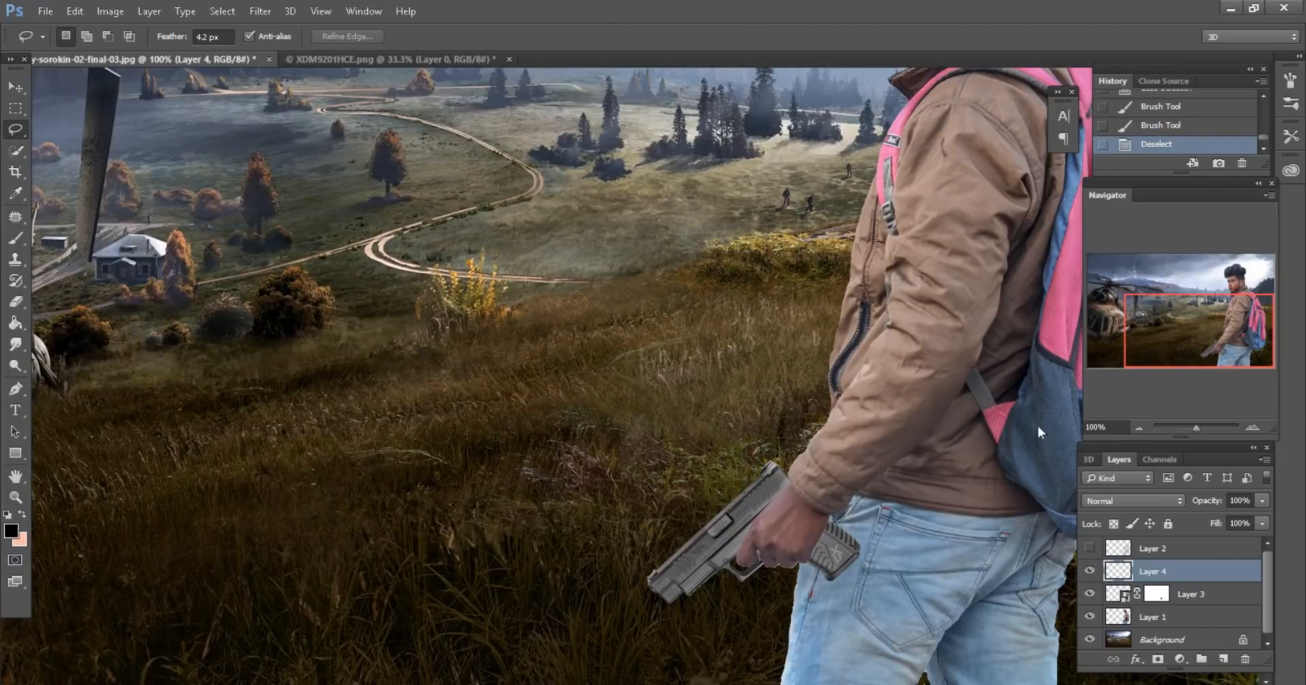
# Make the pistol layer's mask active for painting and set the brush to 100% opacity
pyautogui.moveTo(883, 596); pyautogui.dragTo(794, 476)
pyautogui.hotkey('ctrl', '+')
pyautogui.hotkey('ctrl', '+')
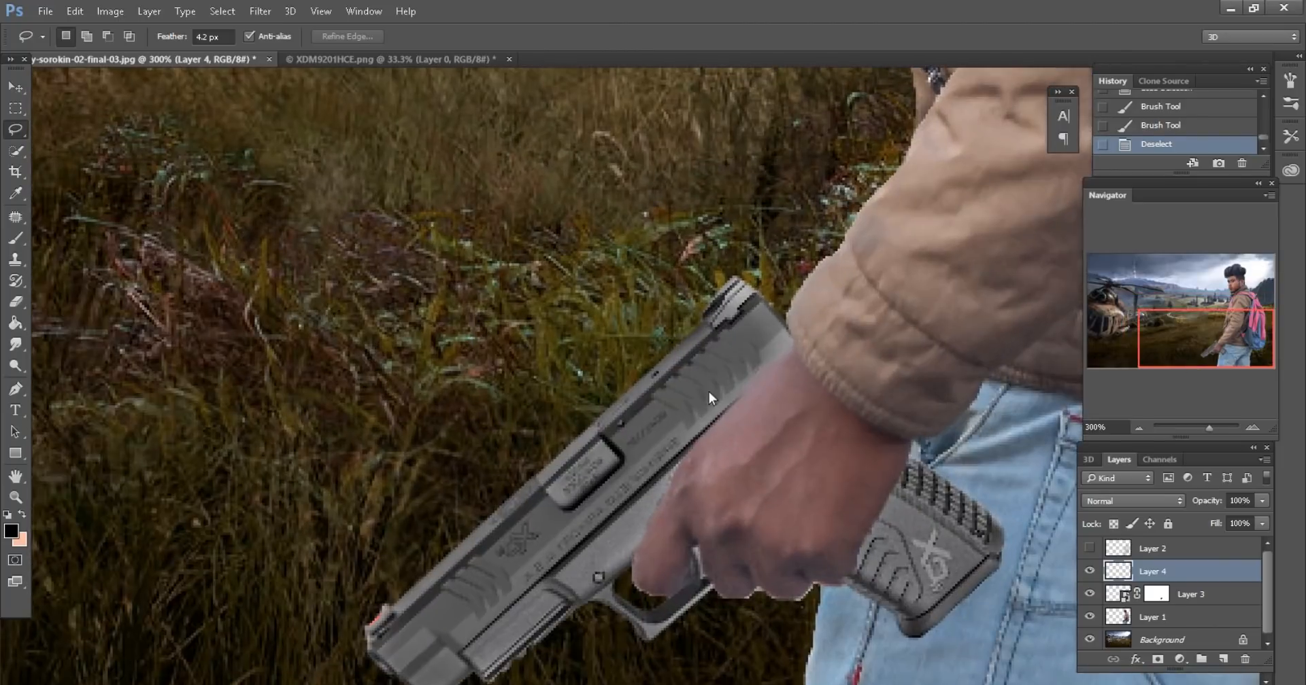
pyautogui.click(1156, 594)
pyautogui.hscroll(1, 986, 528)
pyautogui.click(17, 241)
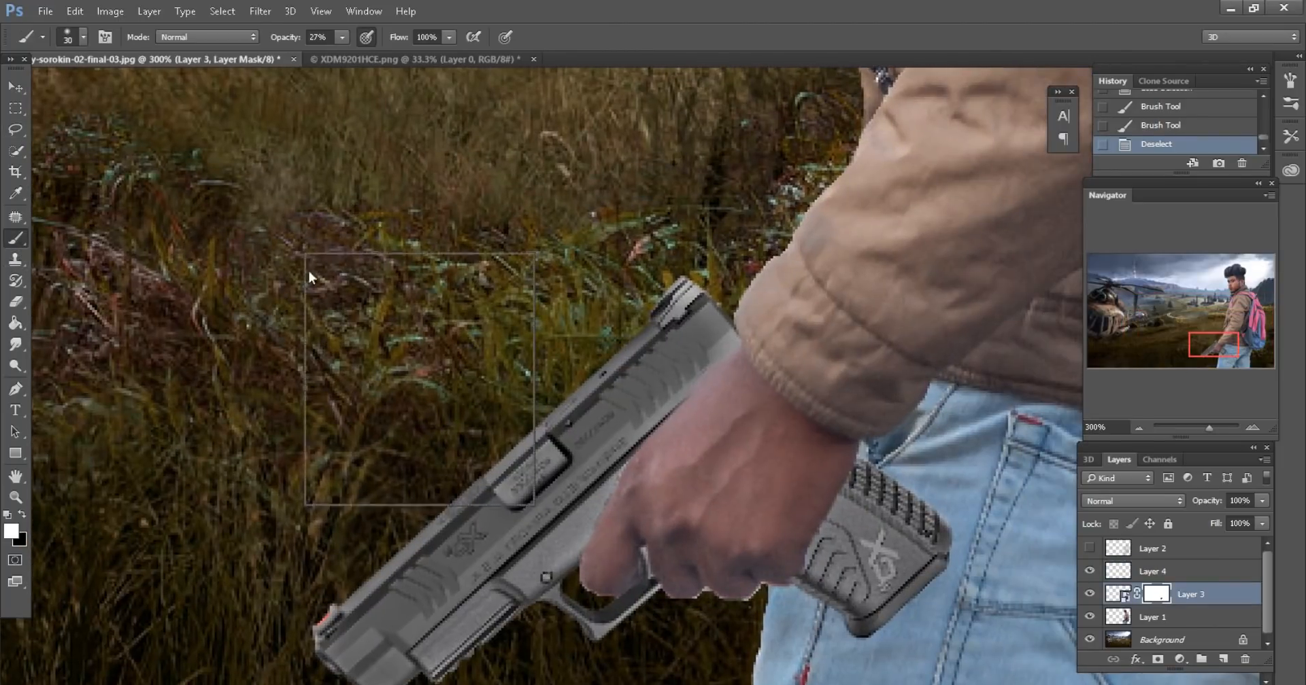
pyautogui.rightClick(305, 266)
pyautogui.doubleClick(356, 375)
pyautogui.moveTo(282, 36); pyautogui.dragTo(408, 42)
# Mask off the rear end of the pistol's slide and its rear sight with a black 8 px brush
pyautogui.press('[')
pyautogui.press('[')
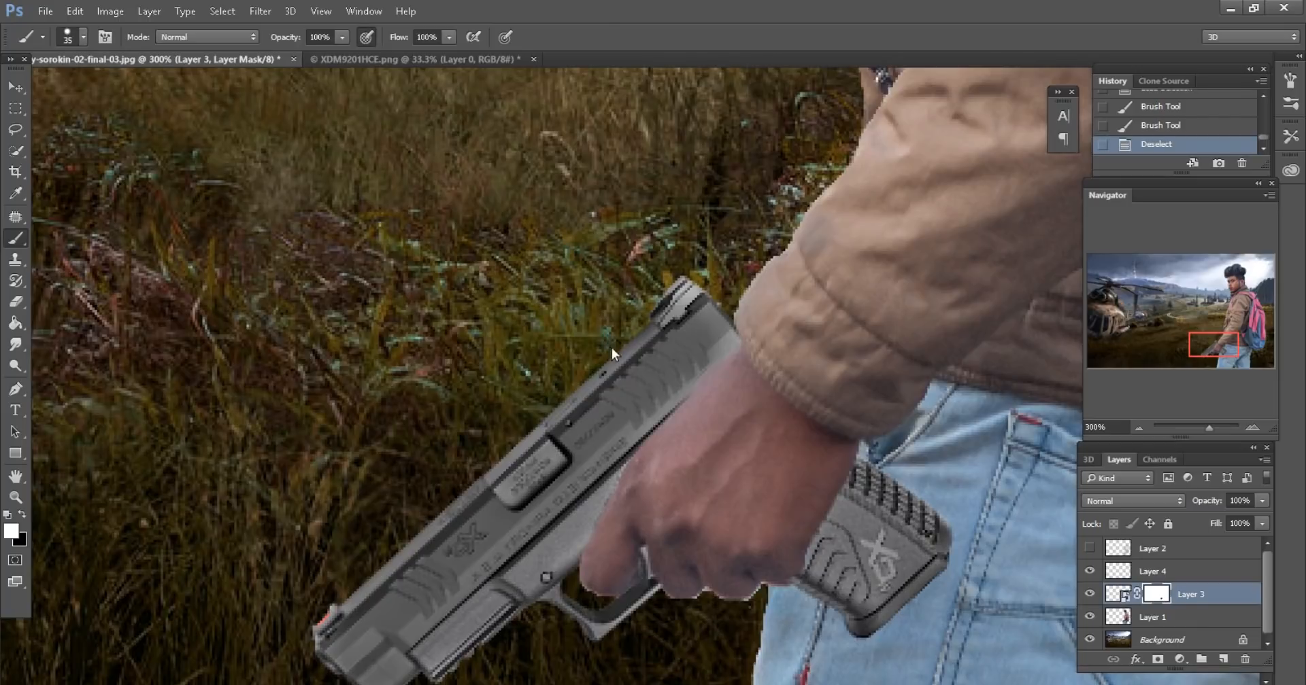
pyautogui.press('[')
pyautogui.press('[')
pyautogui.press('[')
pyautogui.press('[')
pyautogui.press('[')
pyautogui.click(680, 345)
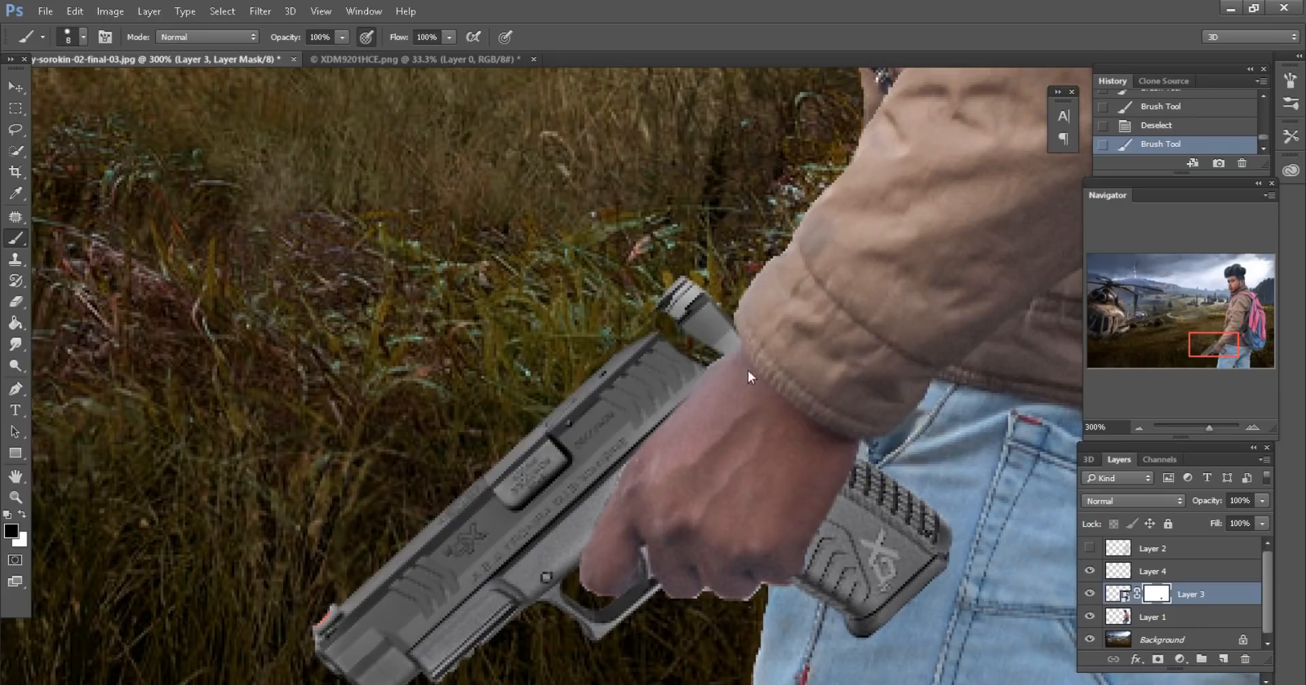
pyautogui.moveTo(692, 326); pyautogui.dragTo(766, 373)
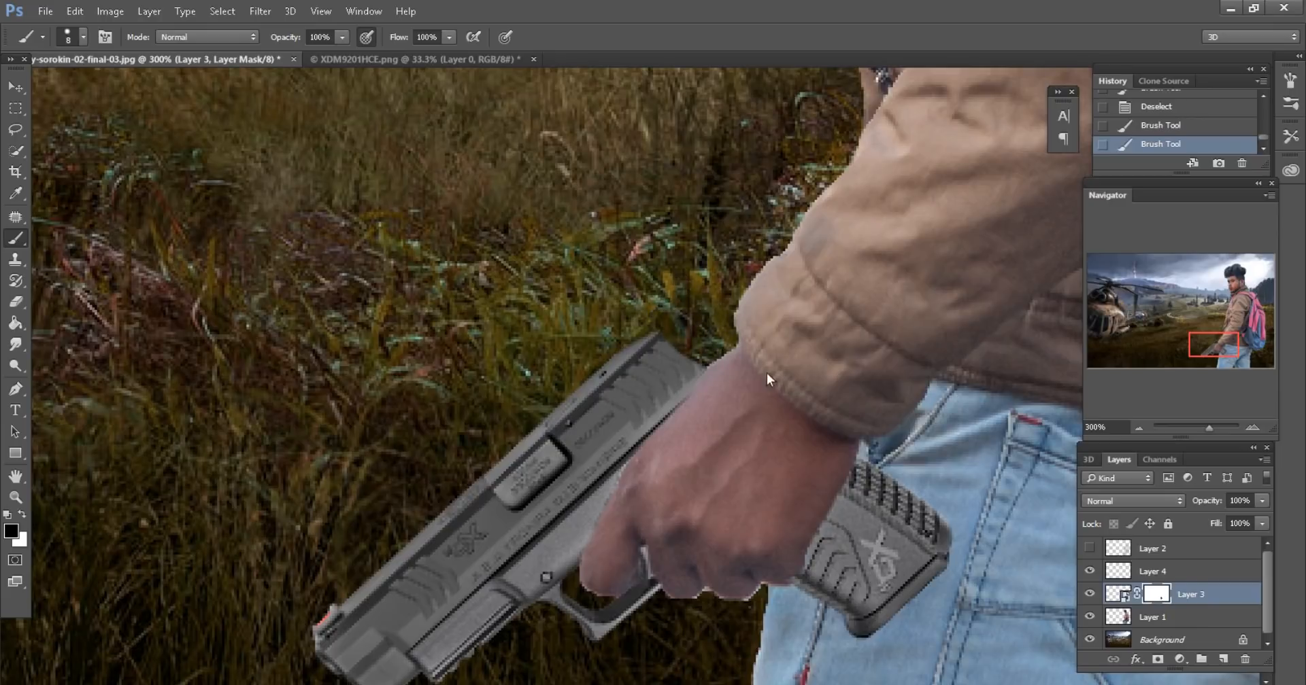
# Trim the back edge of the pistol grip on the mask with a black 15 px brush
pyautogui.scroll(-3, 766, 373)
pyautogui.press(']')
pyautogui.press(']')
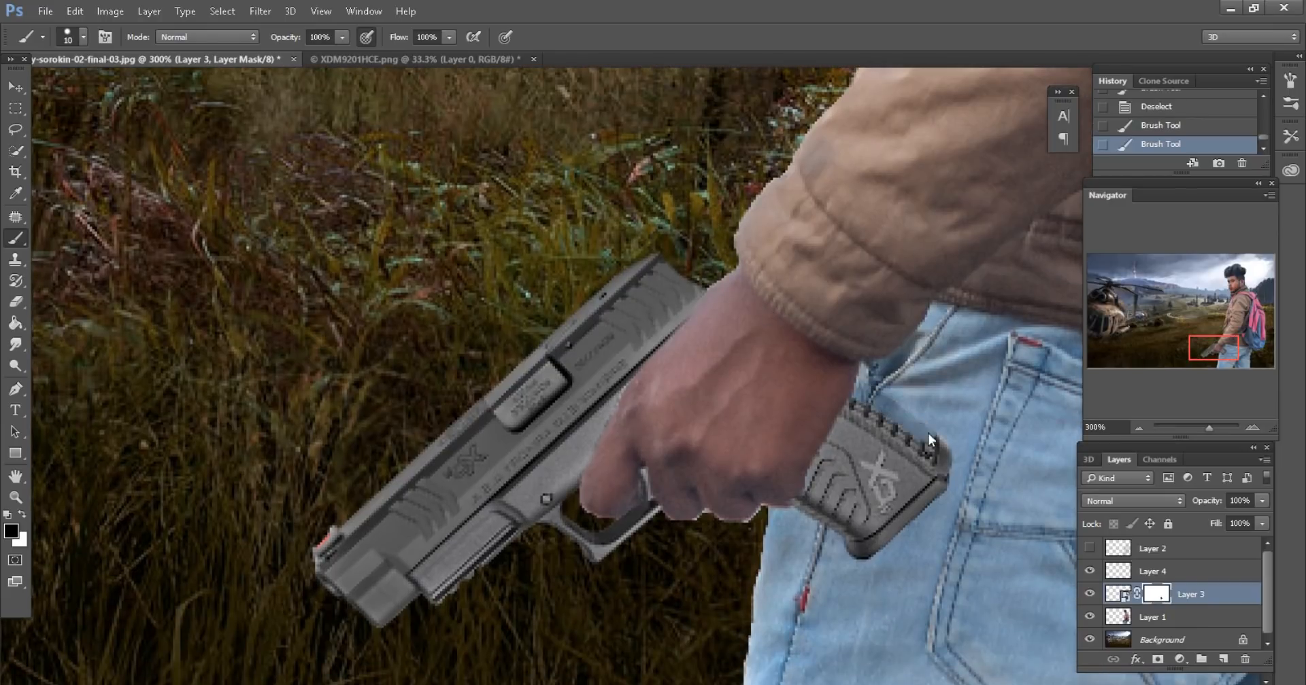
pyautogui.press(']')
pyautogui.moveTo(961, 491); pyautogui.dragTo(940, 443)
pyautogui.hotkey('ctrl', '-')
pyautogui.hotkey('ctrl', '-')
pyautogui.hotkey('ctrl', '-')
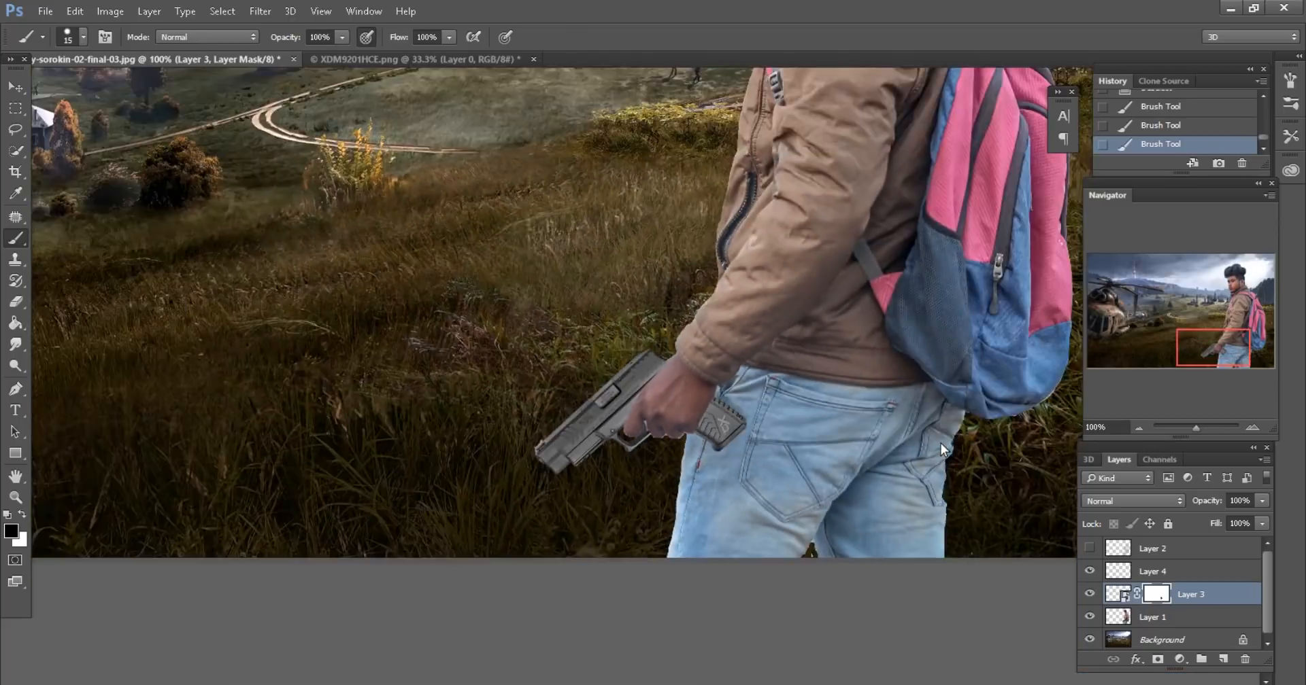
pyautogui.hotkey('ctrl', '-')
pyautogui.hotkey('ctrl', '-')
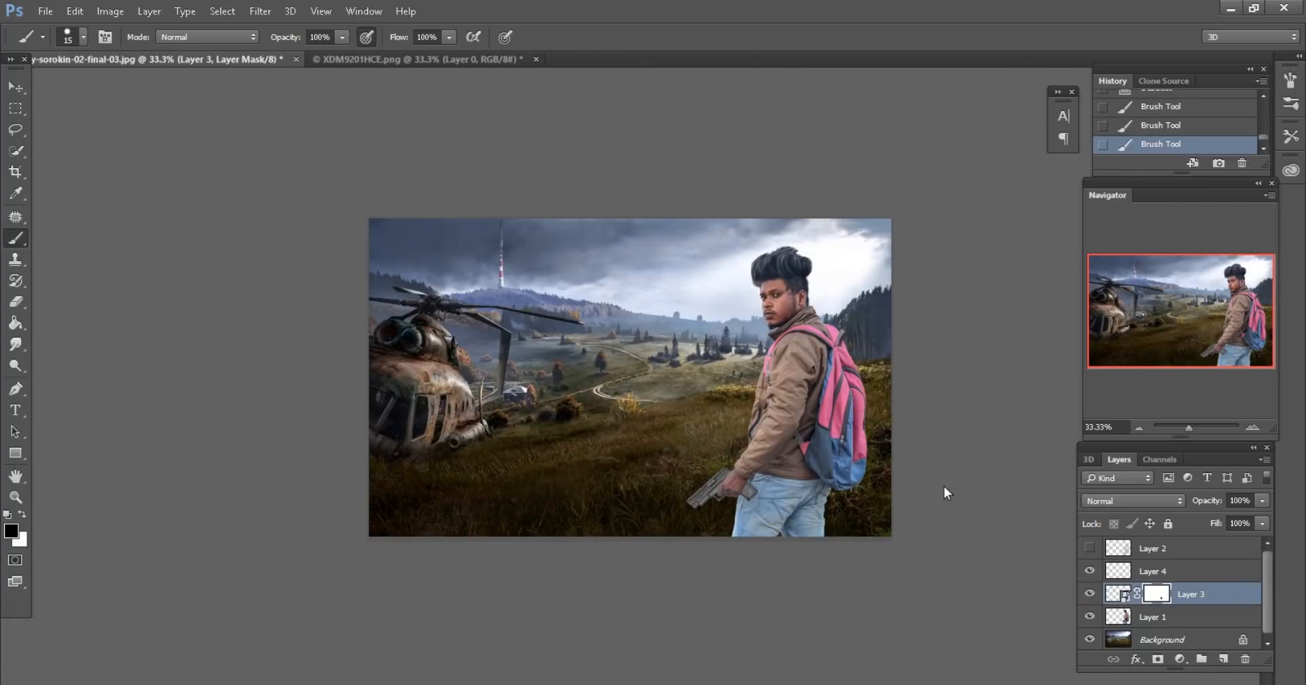
# Paint the whole pistol back in over the hand on the mask with a white 90 px brush
pyautogui.scroll(3, 944, 487)
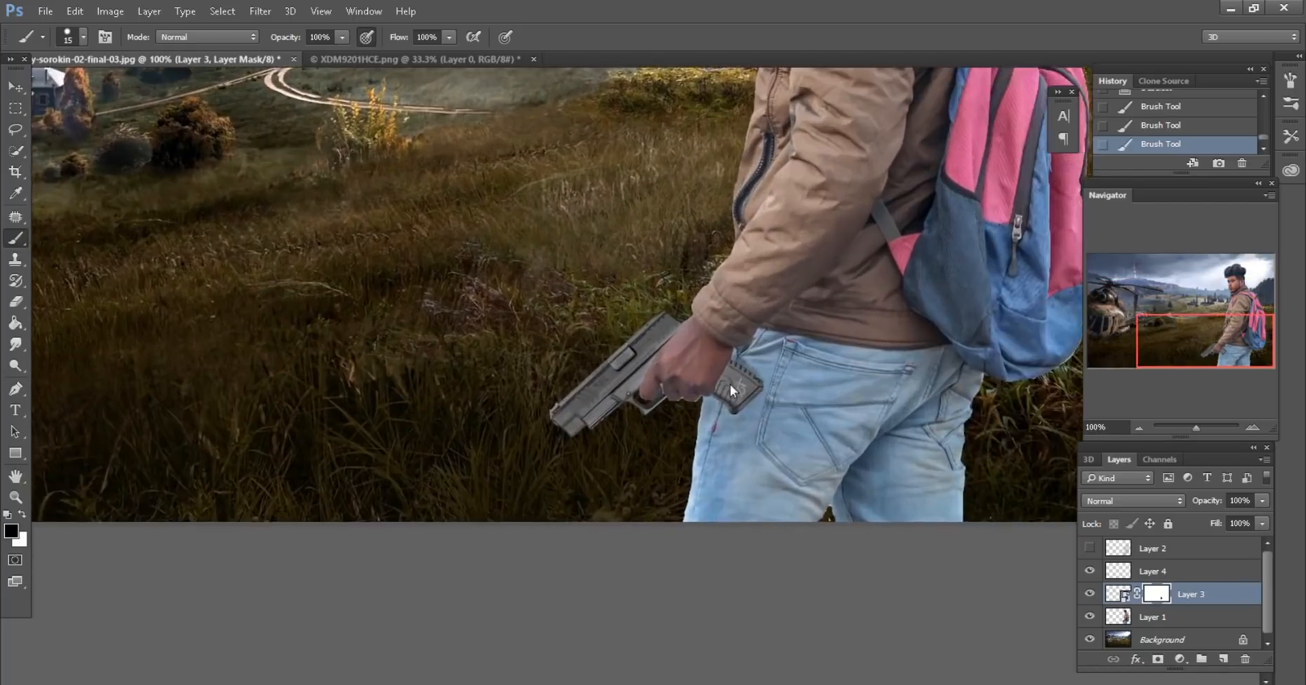
pyautogui.scroll(1, 729, 385)
pyautogui.press('x')
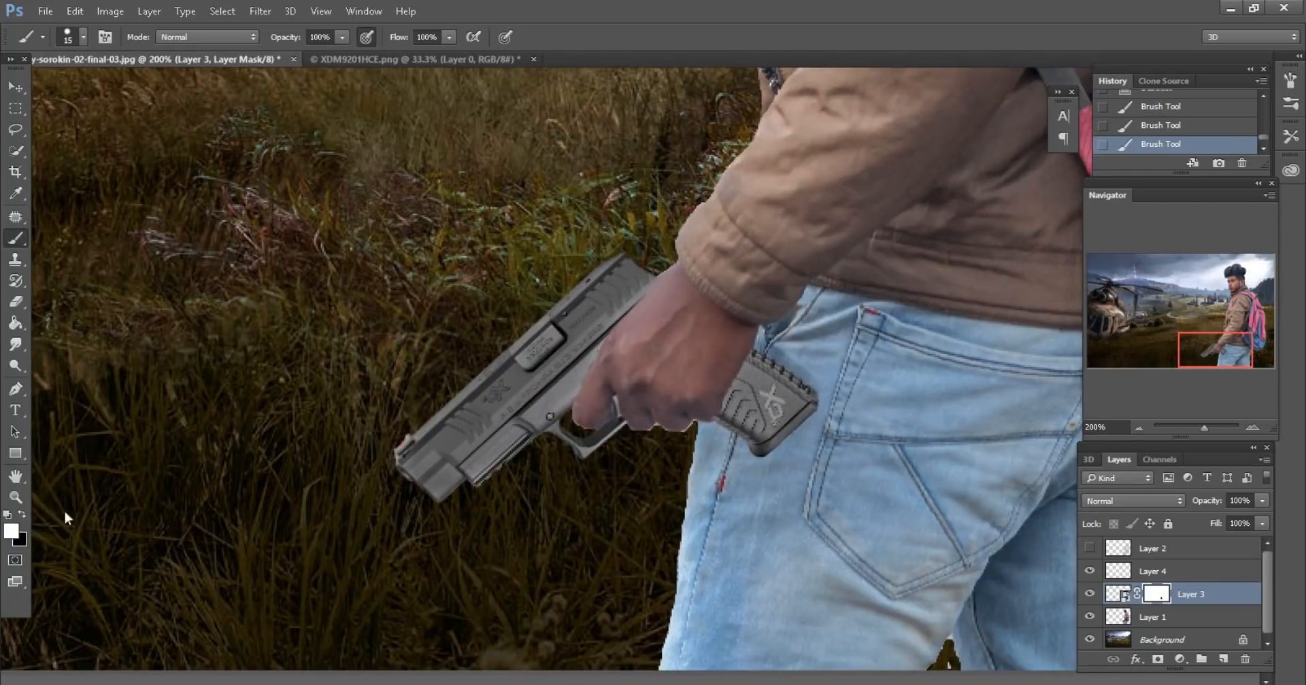
pyautogui.press(']')
pyautogui.press(']')
pyautogui.press(']')
pyautogui.press(']')
pyautogui.press(']')
pyautogui.press(']')
pyautogui.moveTo(673, 319)
pyautogui.mouseDown()
pyautogui.moveTo(603, 269)
pyautogui.moveTo(782, 431)
pyautogui.mouseUp()
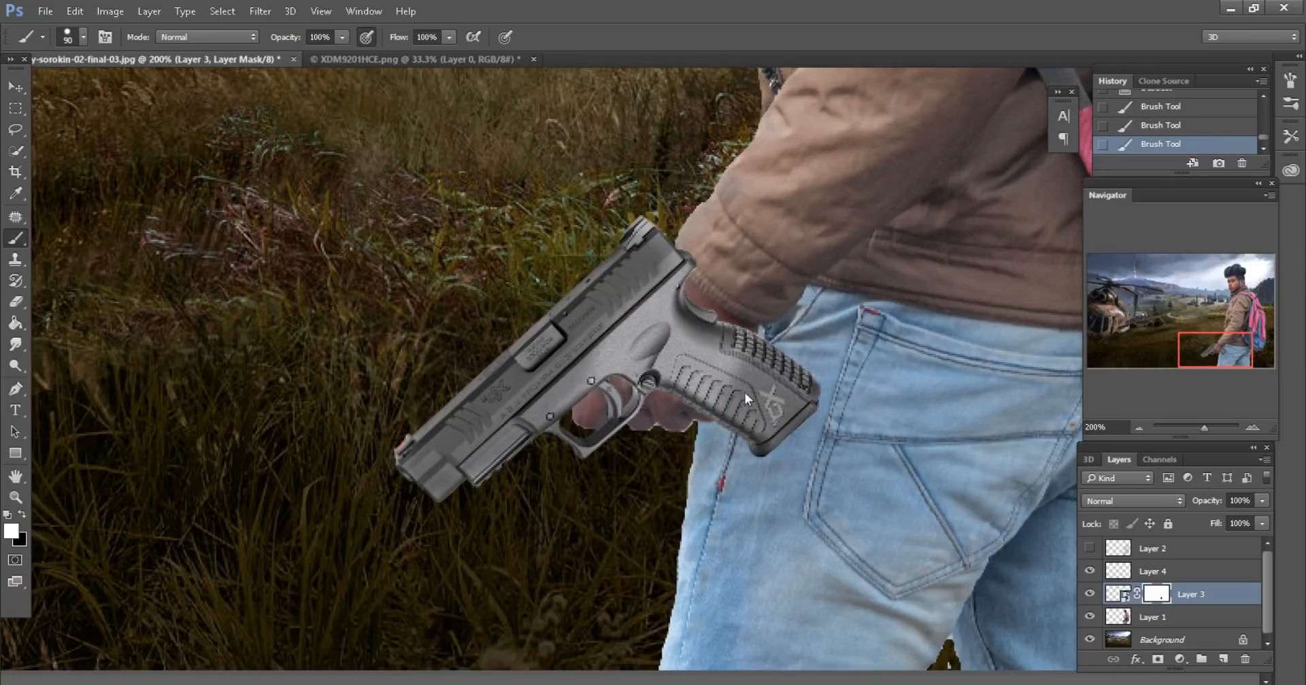
# Scale the pistol down to 85% in width and height with Free Transform and reposition it over the hand
pyautogui.scroll(1, 578, 372)
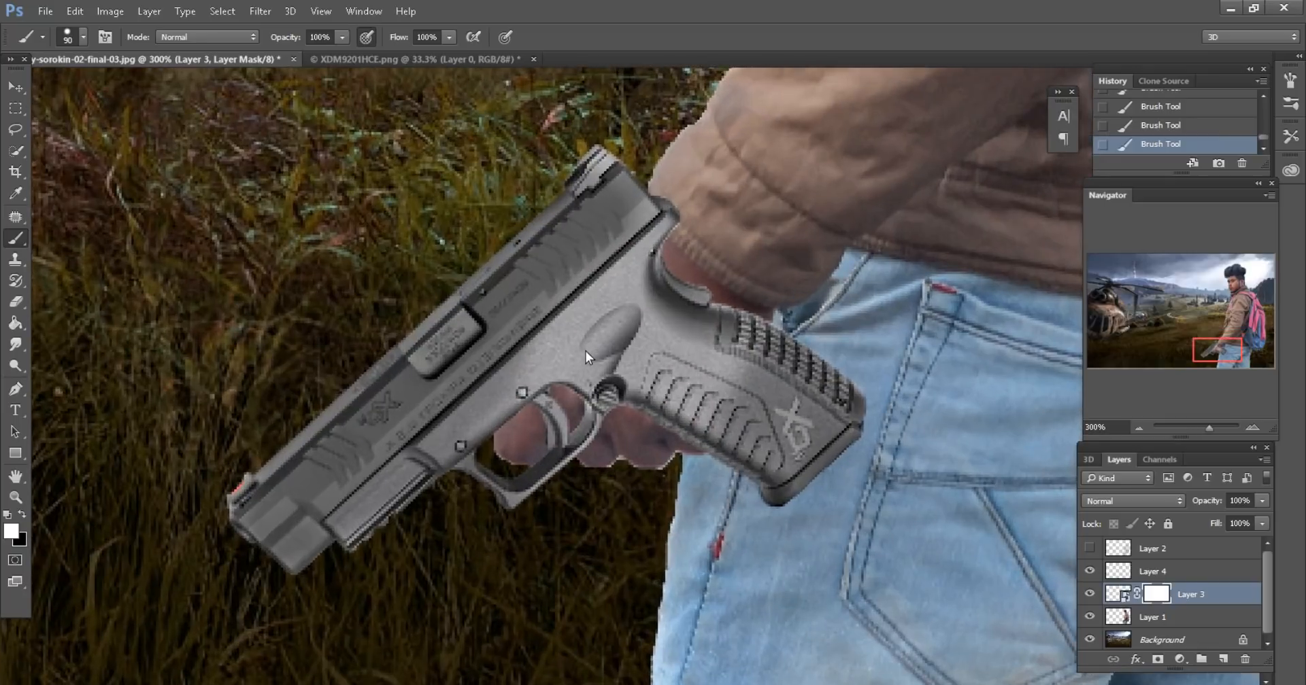
pyautogui.click(15, 87)
pyautogui.click(1108, 594)
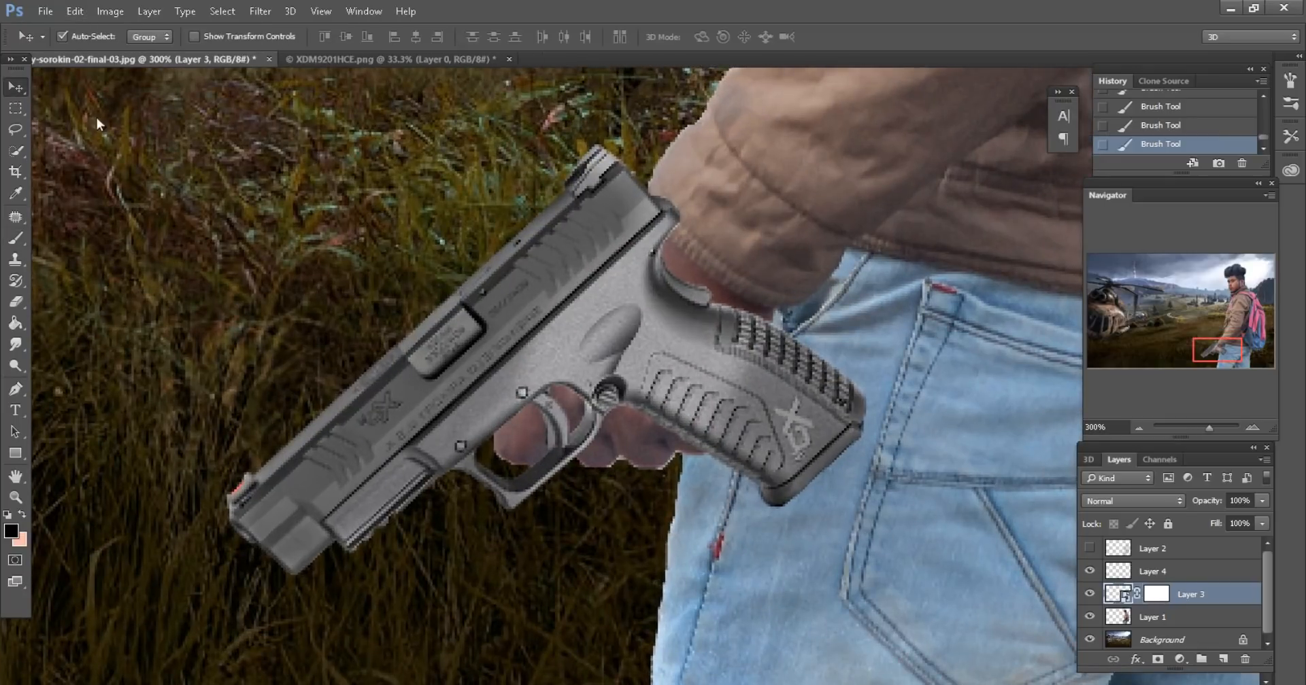
pyautogui.click(77, 11)
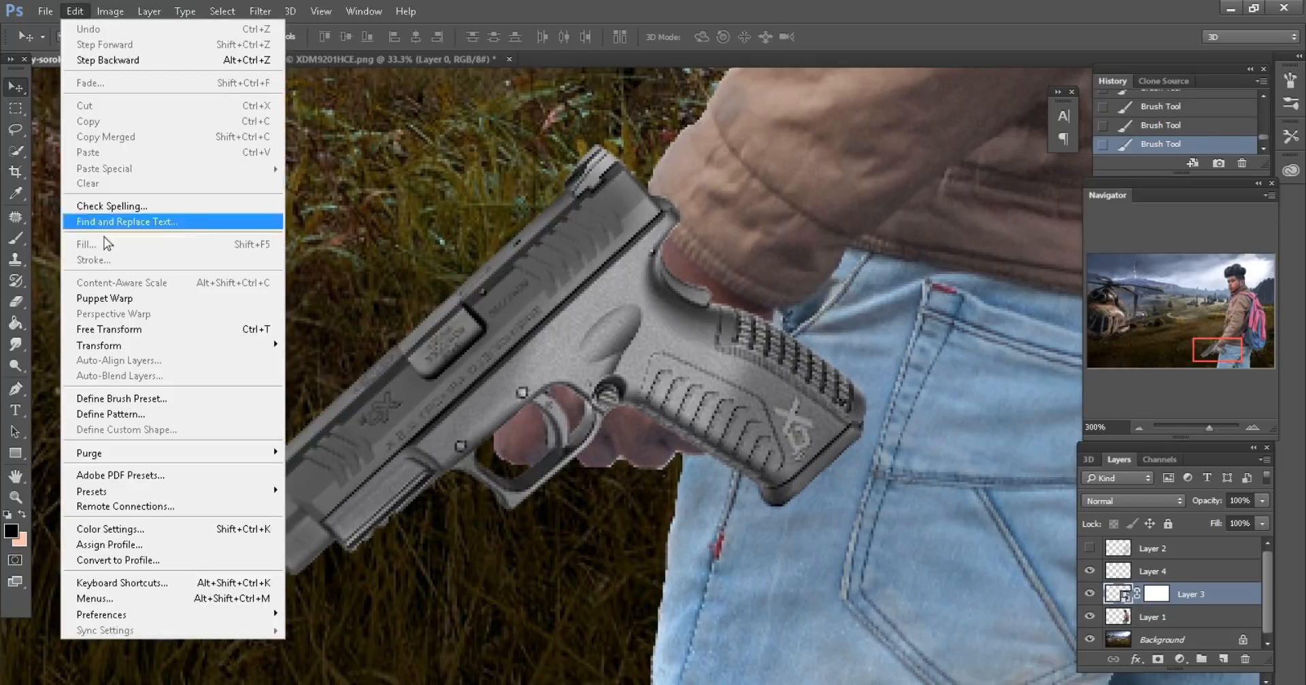
pyautogui.click(109, 329)
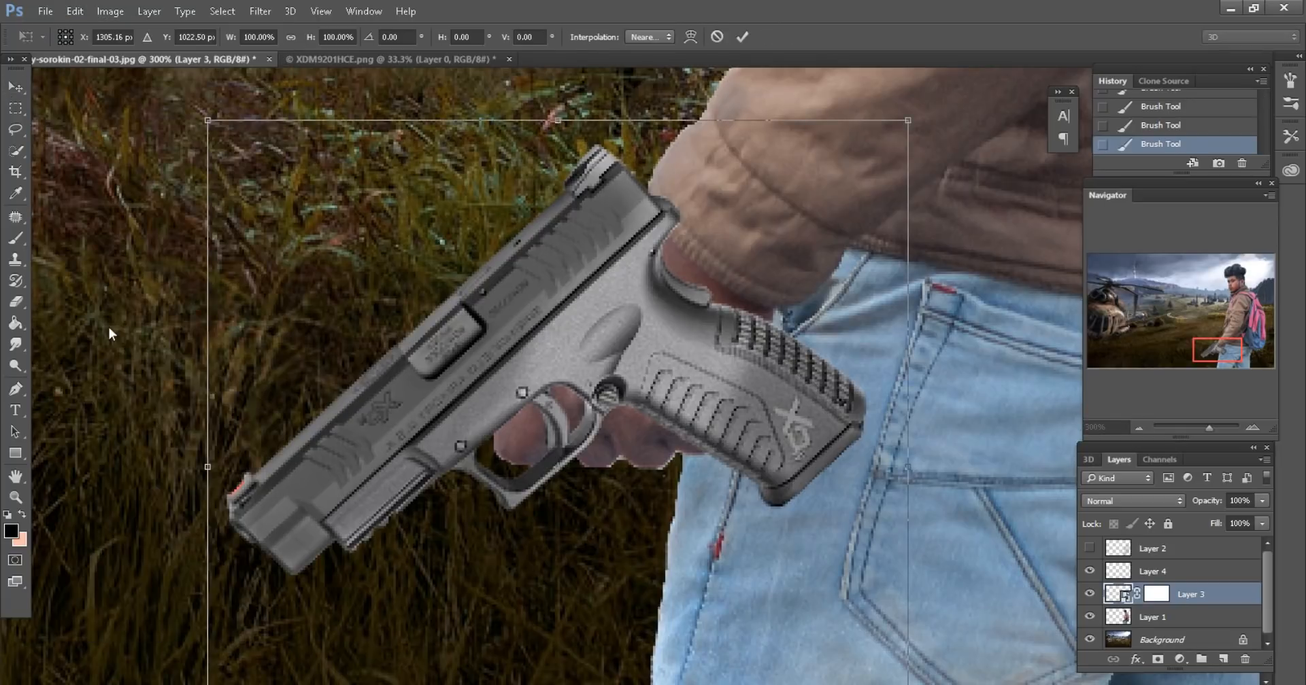
pyautogui.hotkey('ctrl', '-')
pyautogui.hotkey('ctrl', '+')
pyautogui.hscroll(2, 272, 330)
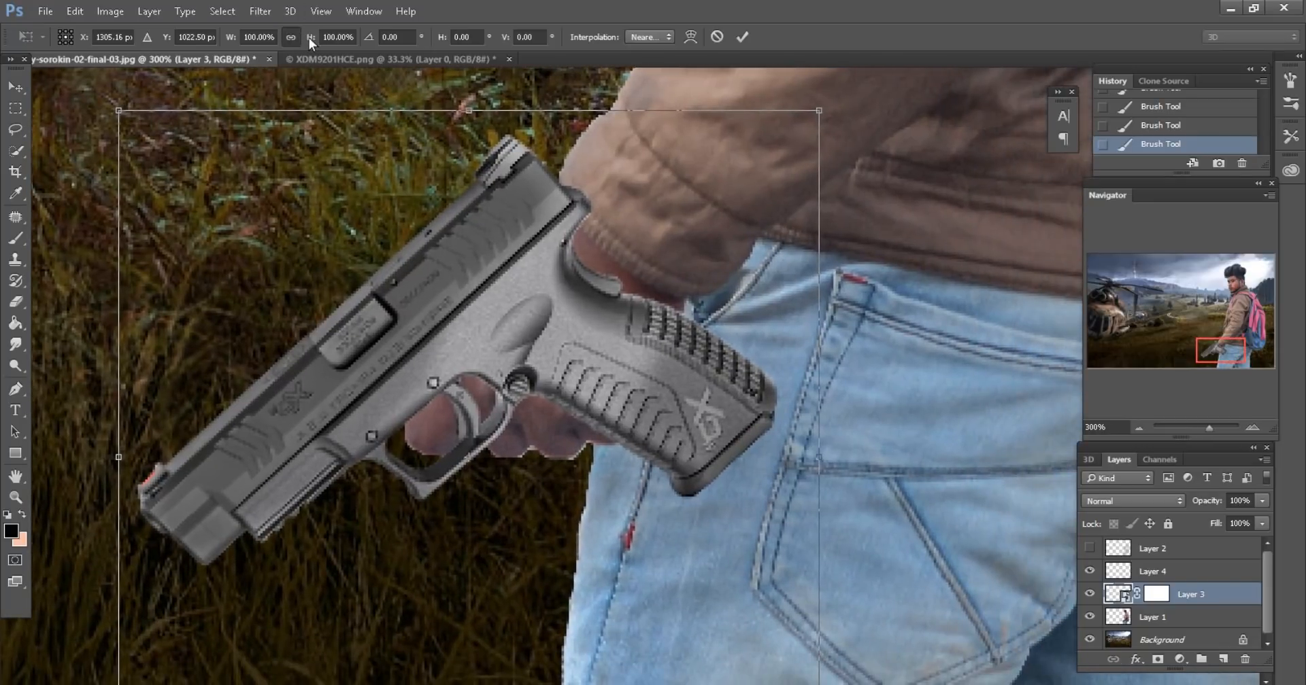
pyautogui.moveTo(309, 38); pyautogui.dragTo(295, 34)
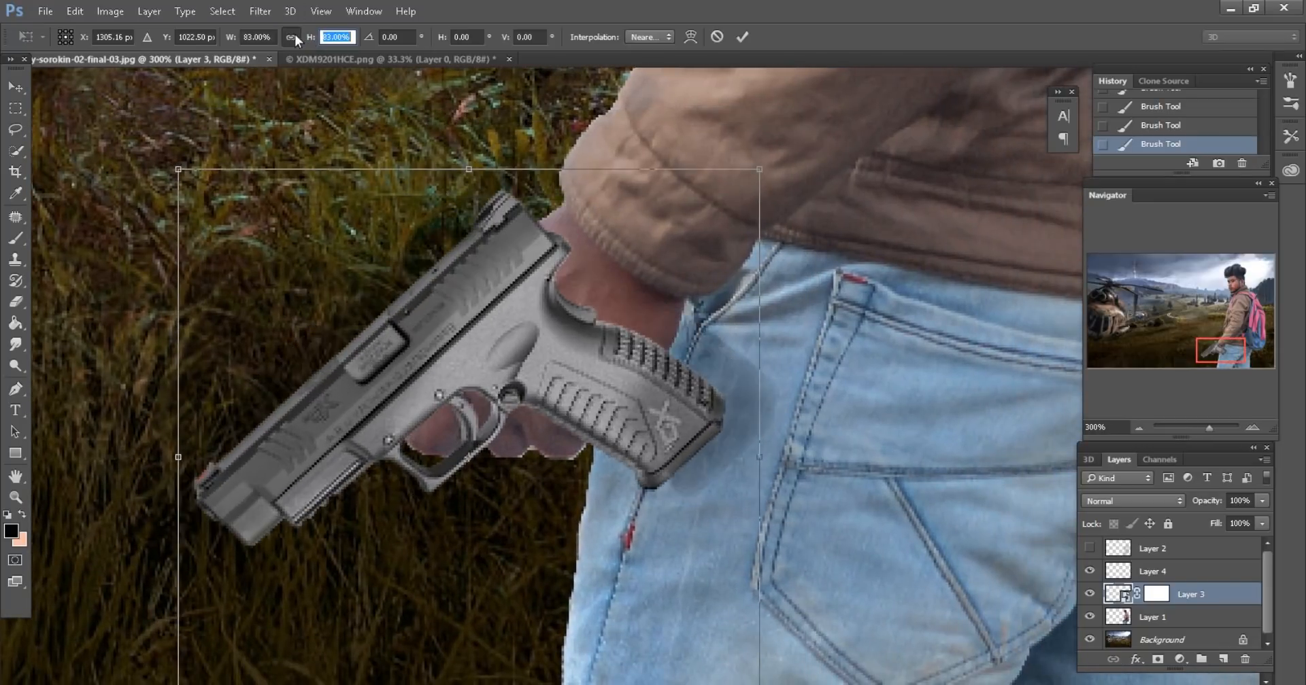
pyautogui.moveTo(464, 287)
pyautogui.mouseDown()
pyautogui.moveTo(497, 267)
pyautogui.moveTo(465, 280)
pyautogui.mouseUp()
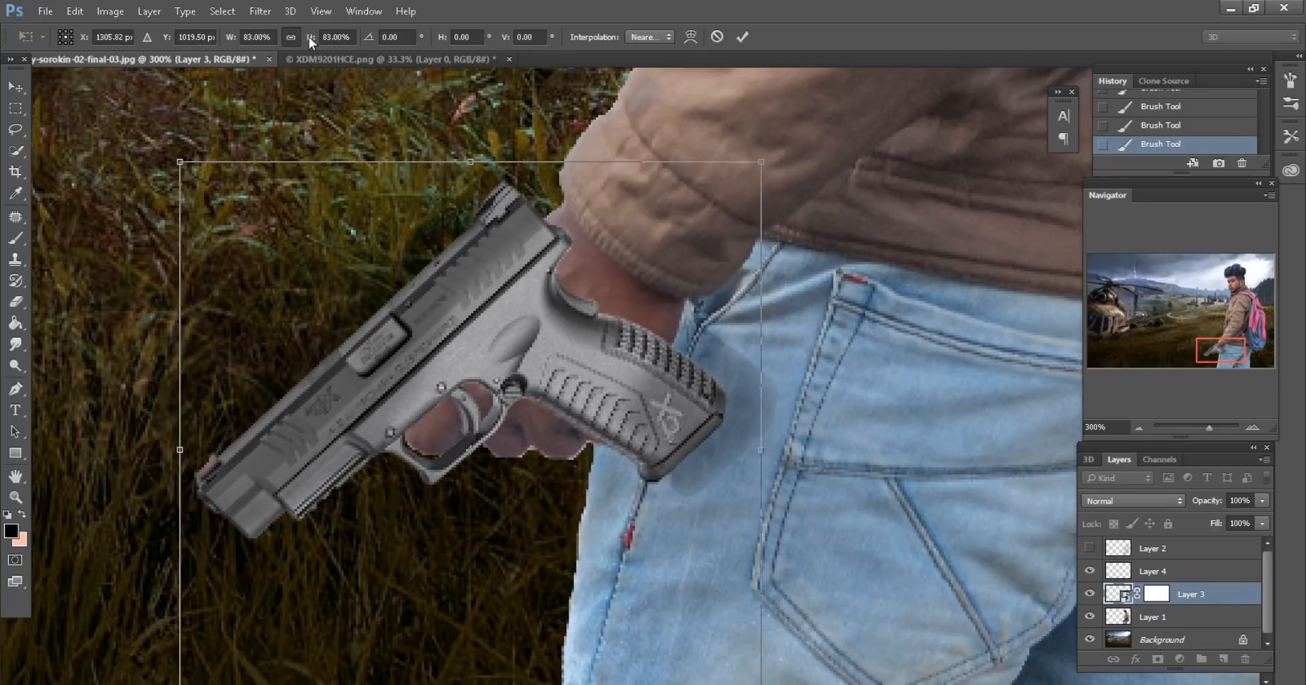
pyautogui.moveTo(309, 37); pyautogui.dragTo(311, 35)
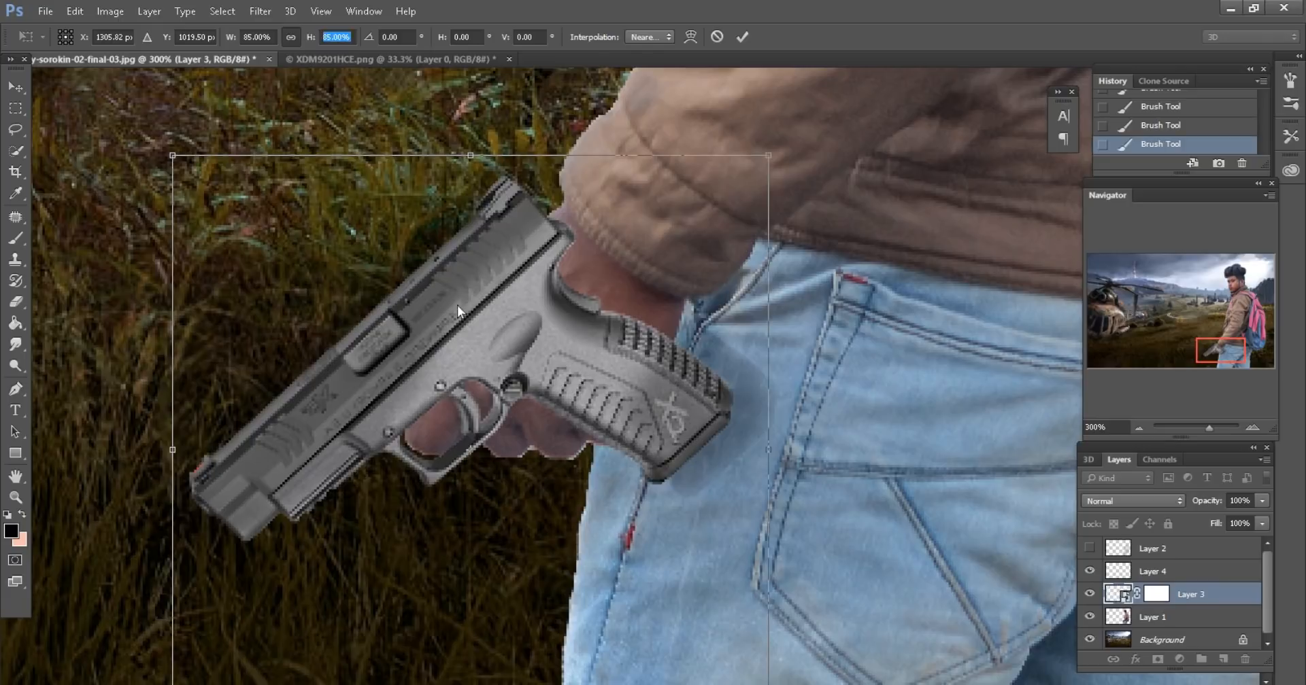
pyautogui.moveTo(457, 305); pyautogui.dragTo(474, 312)
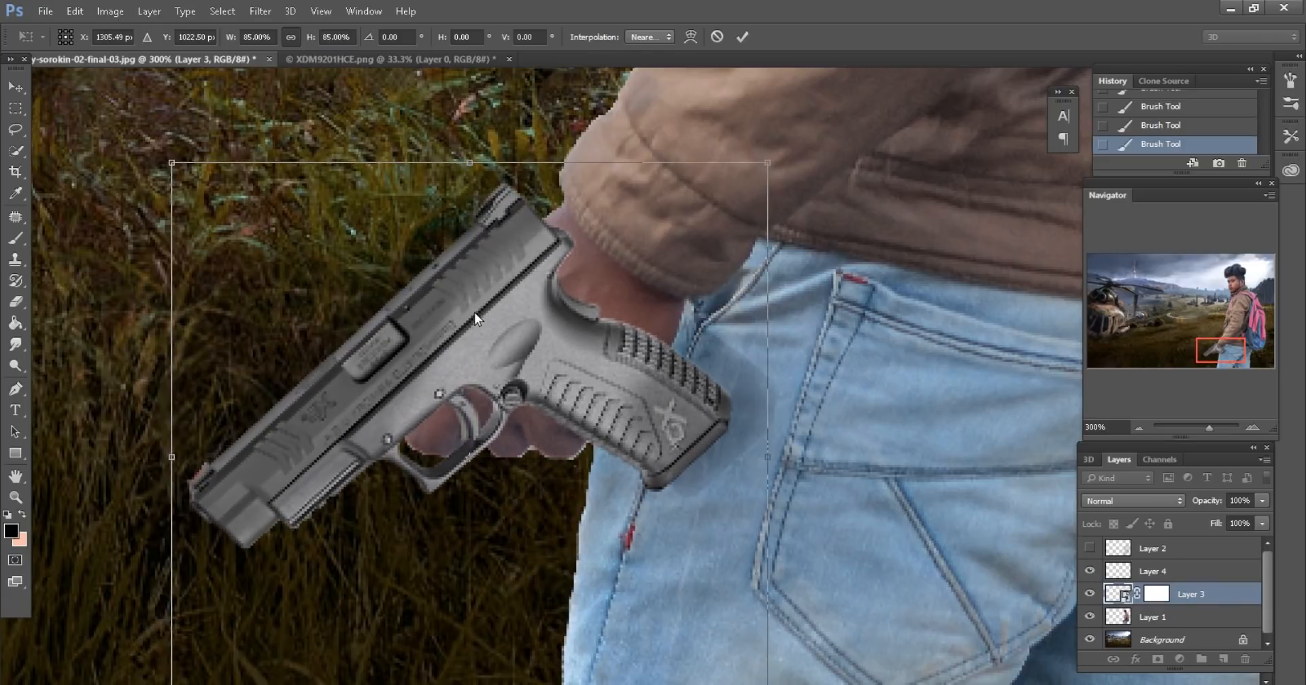
pyautogui.press('Return')
# Select the pistol layer's mask and lower the layer's fill to 70%
pyautogui.click(1157, 594)
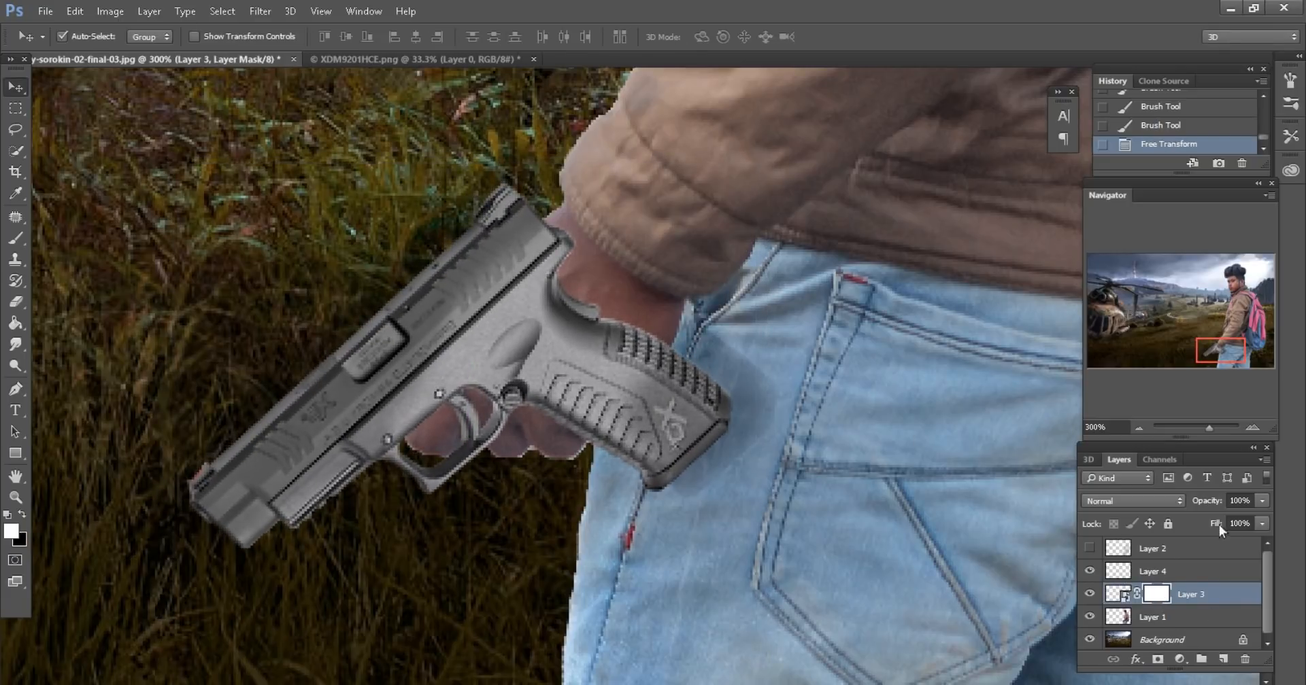
pyautogui.moveTo(1218, 525); pyautogui.dragTo(1166, 515)
pyautogui.hscroll(-3, 188, 377)
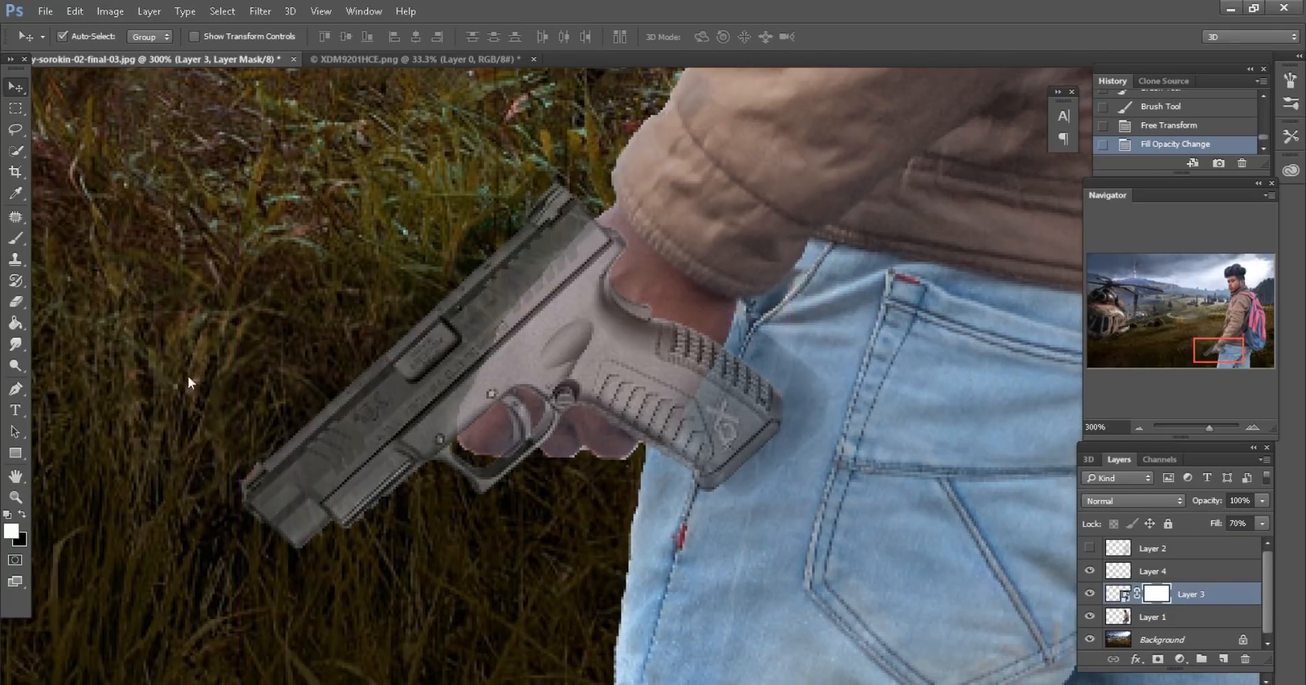
# Mask the pistol grip off the back of the hand on the pistol layer's mask with a smaller black brush
pyautogui.click(23, 242)
pyautogui.hscroll(2, 472, 430)
pyautogui.hotkey('ctrl', '+')
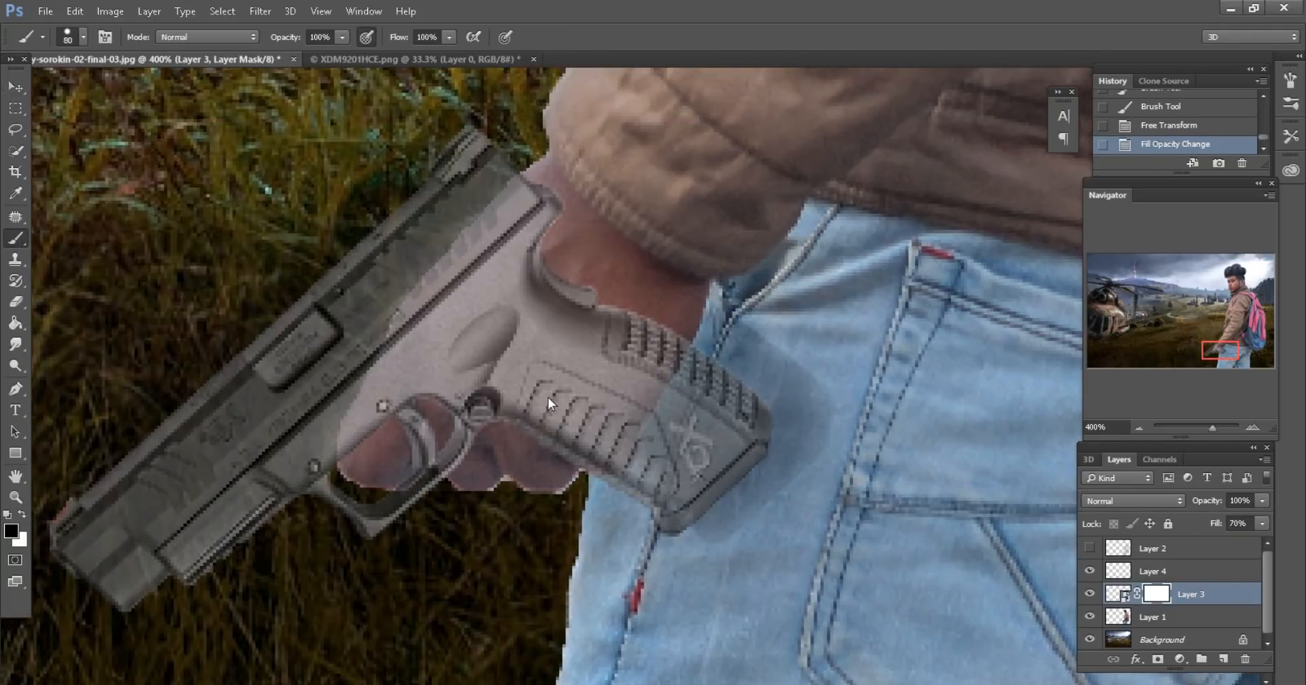
pyautogui.press('[')
pyautogui.press('[')
pyautogui.press('[')
pyautogui.press('[')
pyautogui.press('[')
pyautogui.press('[')
pyautogui.moveTo(517, 391); pyautogui.dragTo(576, 365)
pyautogui.moveTo(637, 325); pyautogui.dragTo(572, 415)
# Mask the pistol off the thumb, index finger and upper hand with a black brush of about 10 px
pyautogui.hotkey('ctrl', '+')
pyautogui.press('[')
pyautogui.press('[')
pyautogui.press('[')
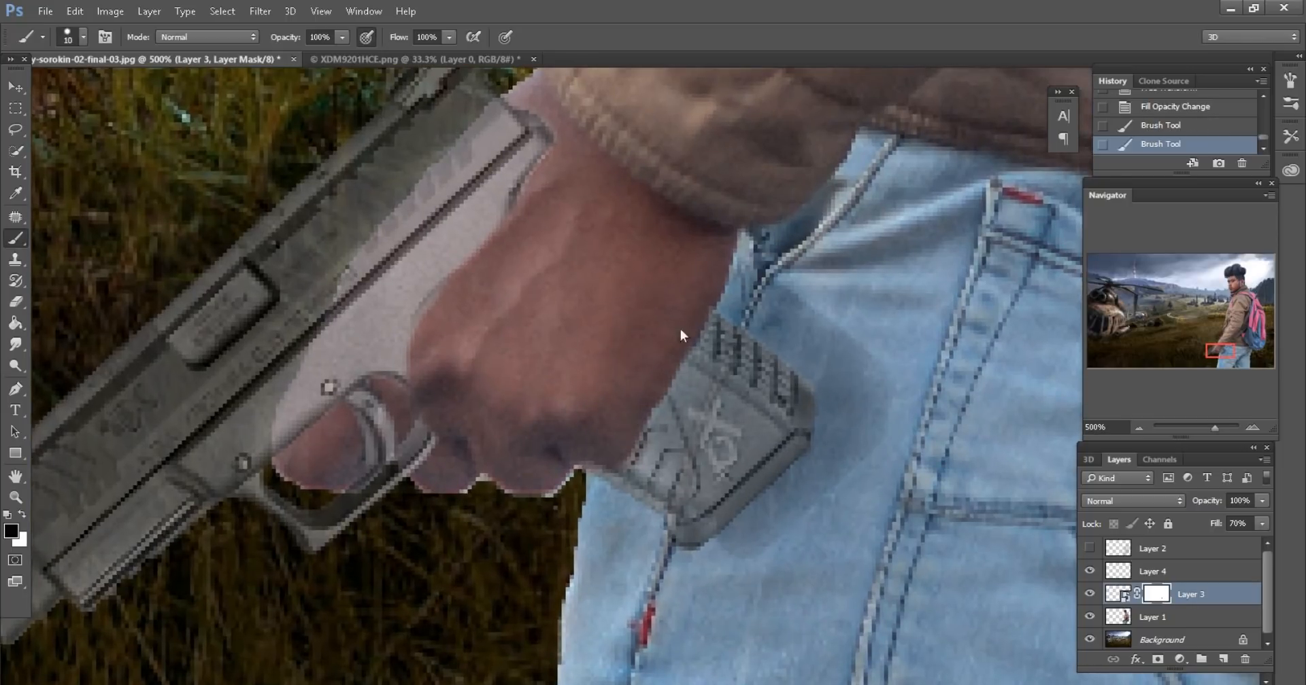
pyautogui.hscroll(-2, 680, 329)
pyautogui.moveTo(544, 370); pyautogui.dragTo(525, 385)
pyautogui.press('[')
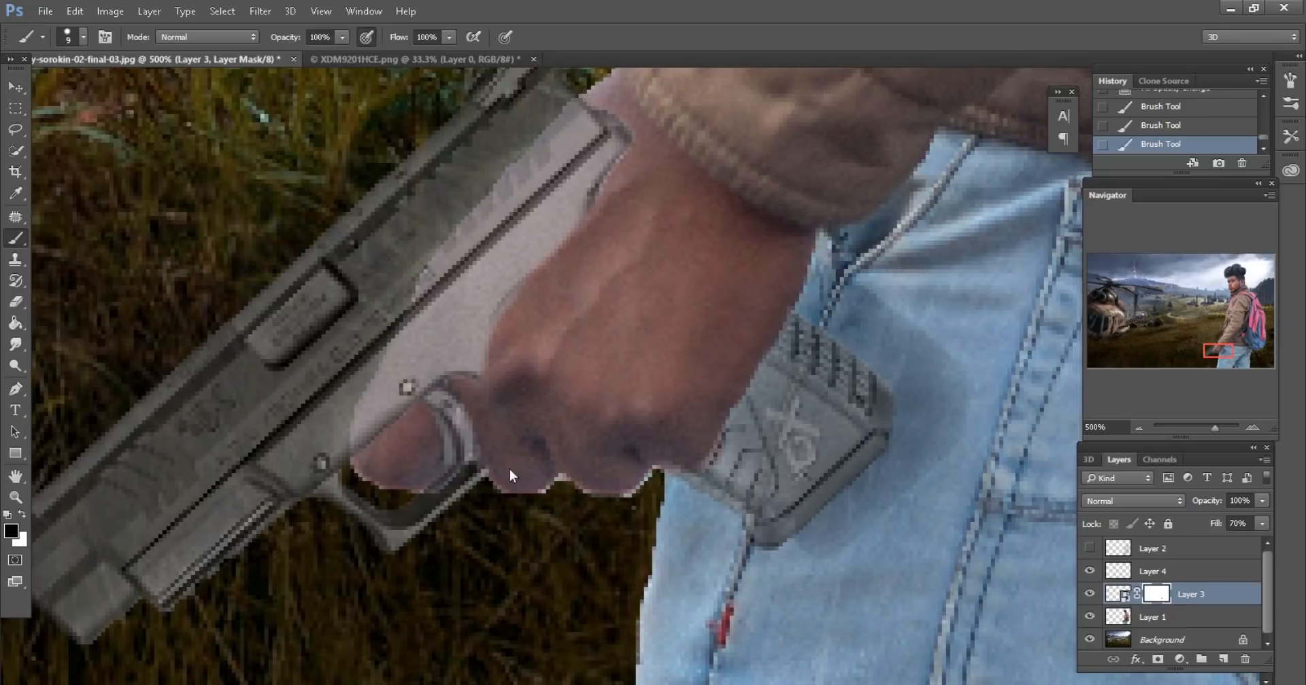
pyautogui.moveTo(509, 469); pyautogui.dragTo(484, 374)
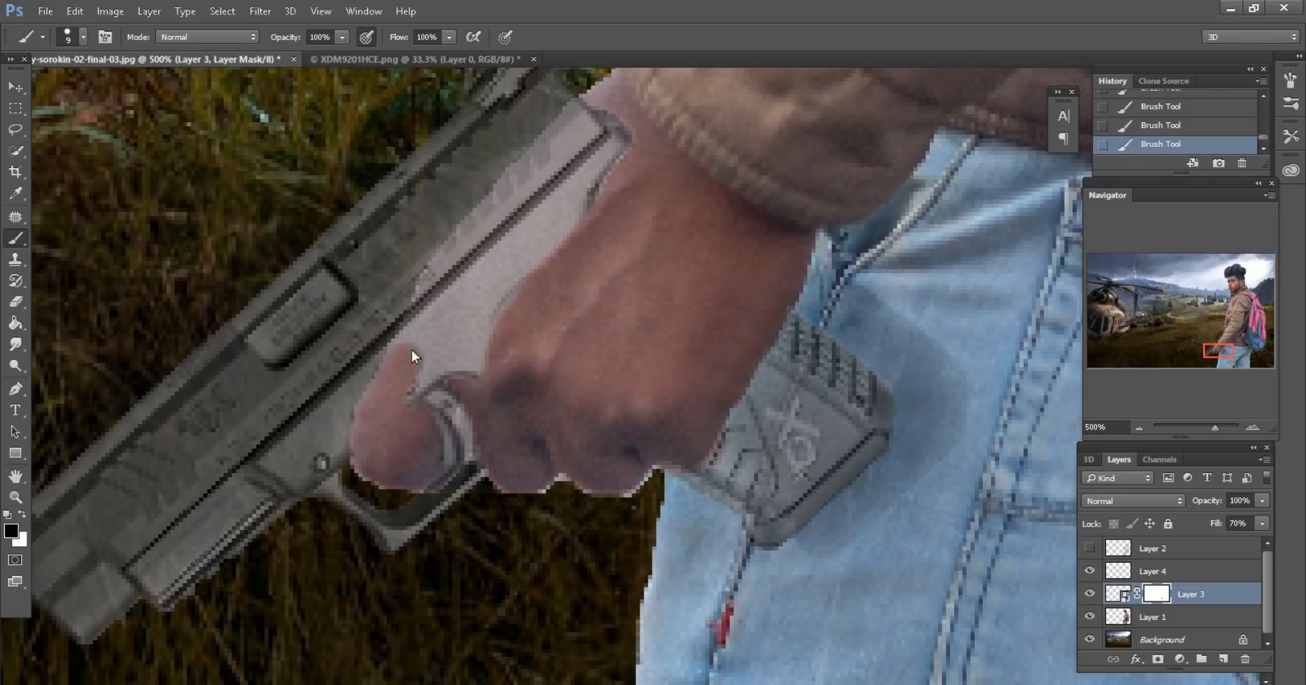
pyautogui.moveTo(624, 115); pyautogui.dragTo(574, 160)
pyautogui.press(']')
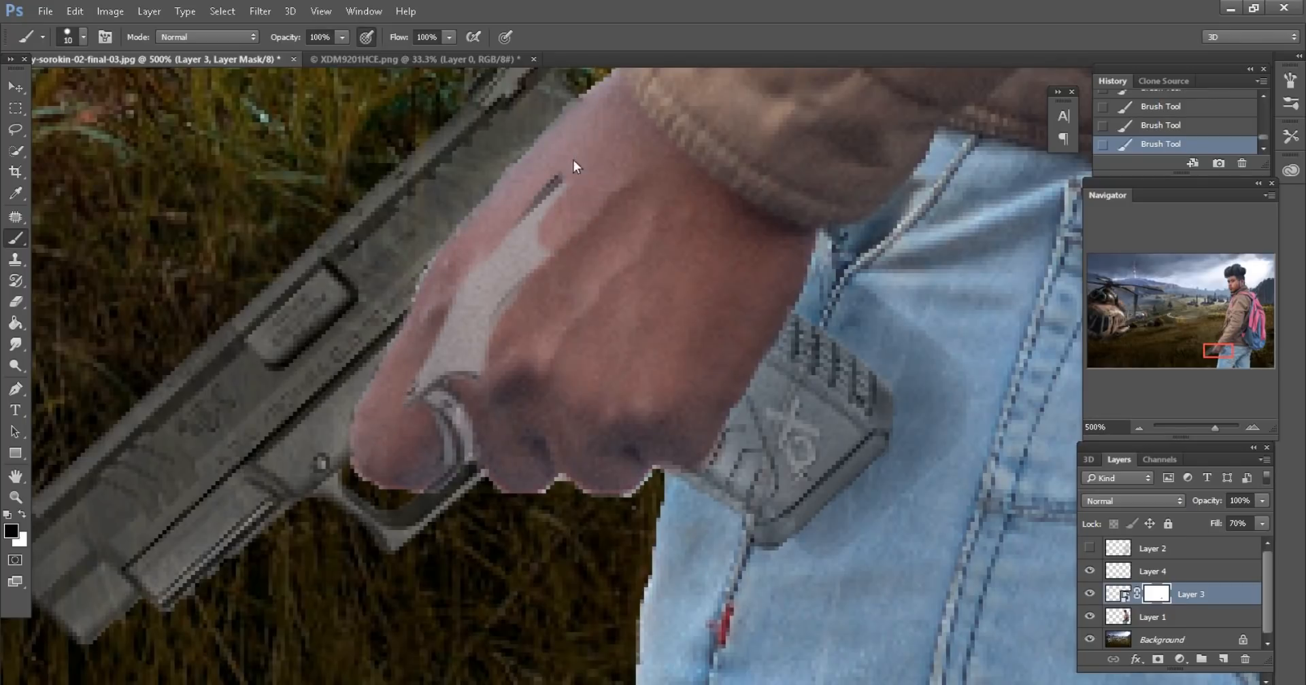
pyautogui.moveTo(515, 266)
pyautogui.mouseDown()
pyautogui.moveTo(446, 348)
pyautogui.moveTo(545, 251)
pyautogui.mouseUp()
pyautogui.scroll(3, 589, 316)
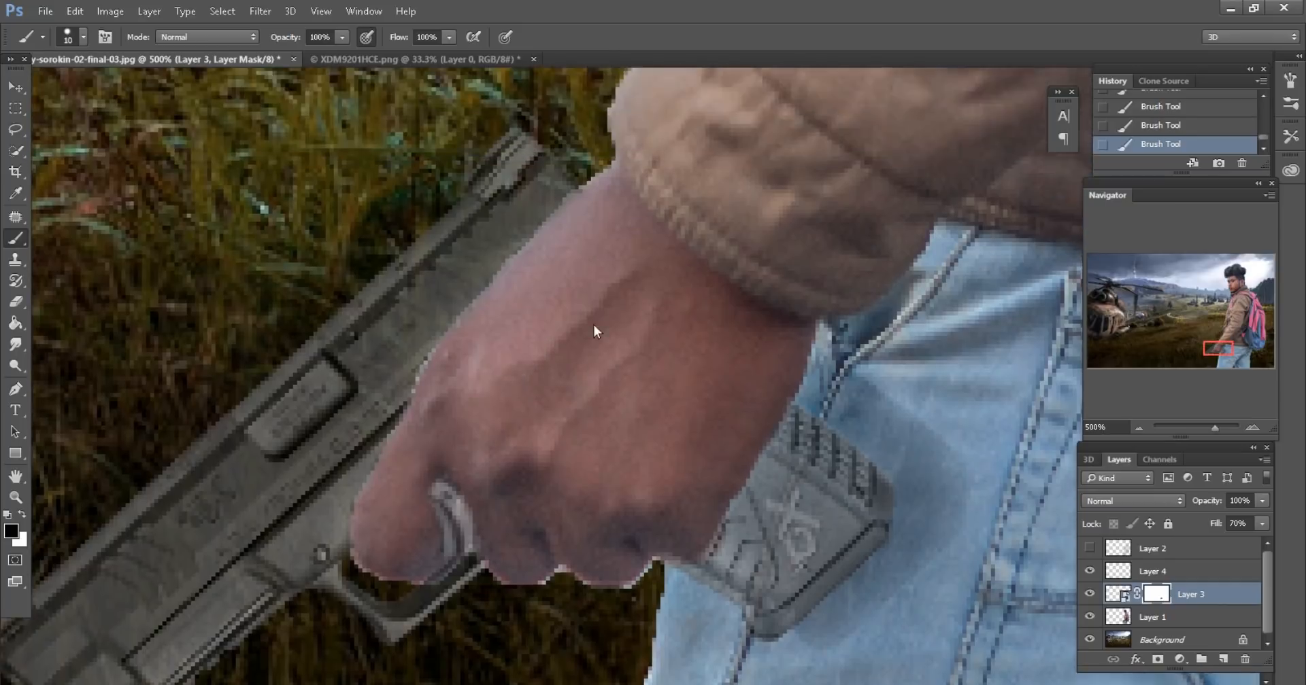
# Raise the pistol layer's fill to 100%
pyautogui.hotkey('ctrl', '-')
pyautogui.hotkey('ctrl', '-')
pyautogui.moveTo(1213, 522); pyautogui.dragTo(1297, 536)
pyautogui.hotkey('ctrl', '-')
pyautogui.hotkey('ctrl', '-')
pyautogui.hotkey('ctrl', '-')
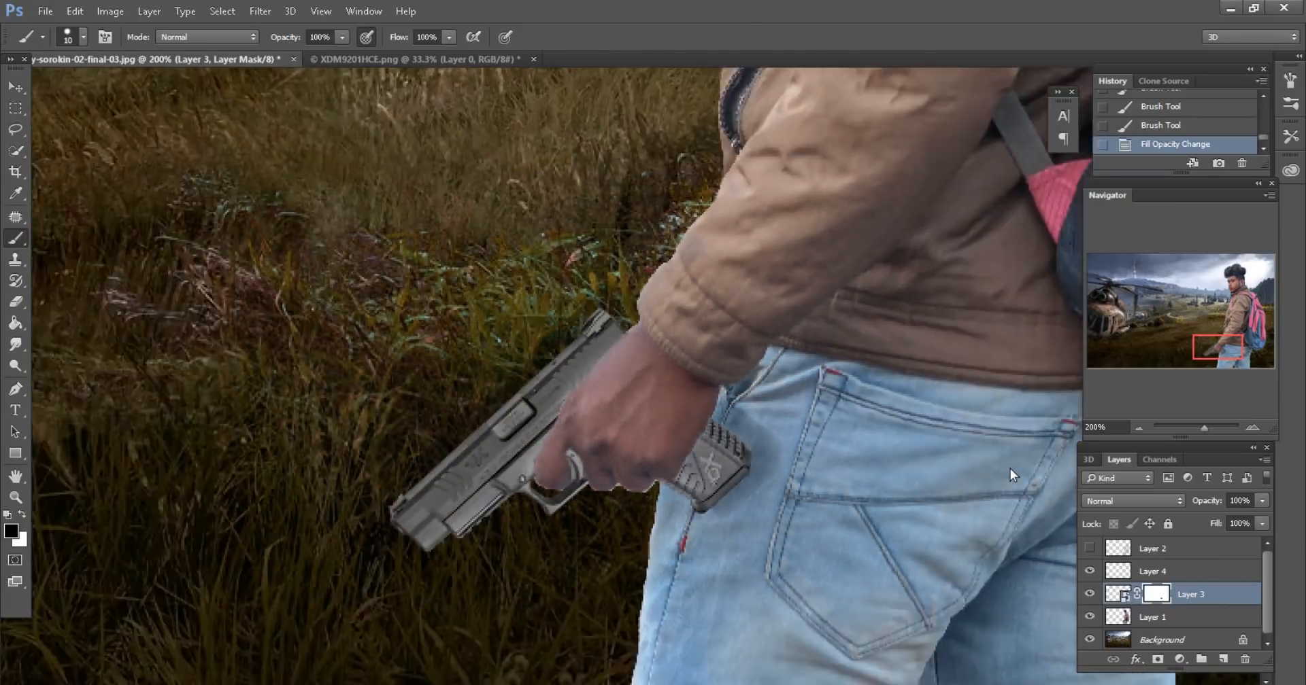
pyautogui.hotkey('ctrl', '+')
pyautogui.hotkey('ctrl', '+')
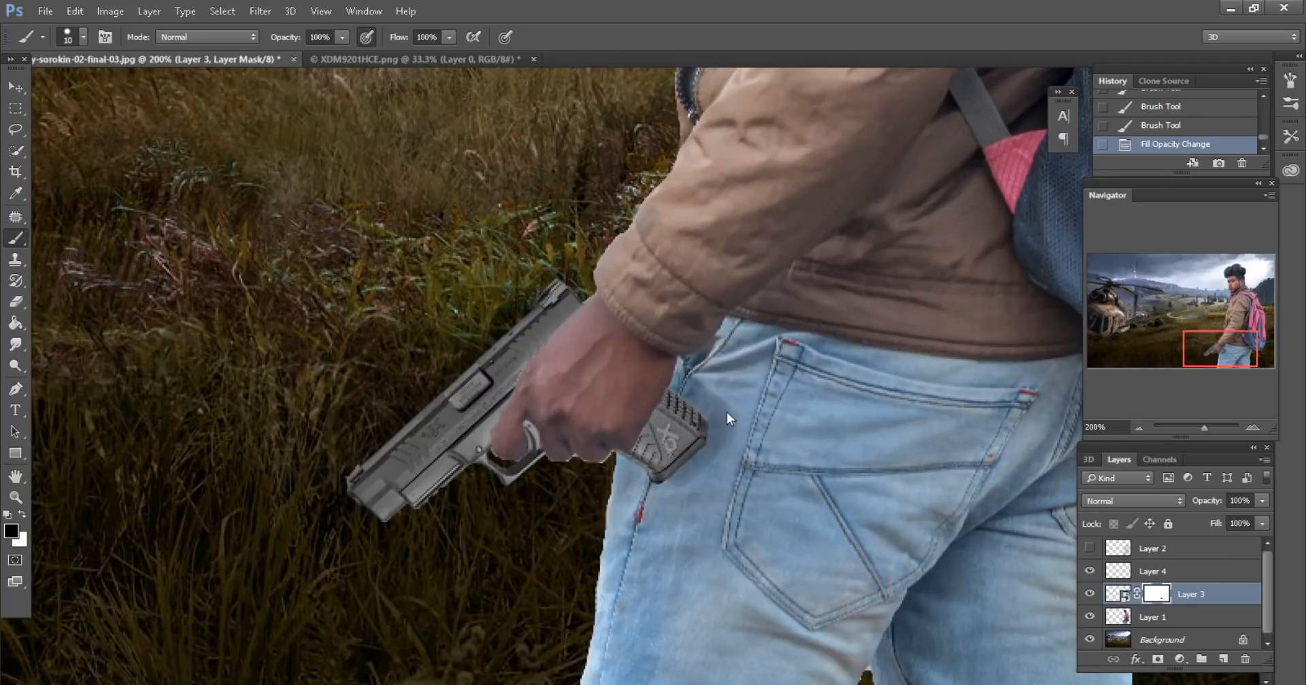
# Toggle the visibility of Layer 4 to check its shading and add a layer mask to it
pyautogui.click(1098, 573)
pyautogui.click(1095, 574)
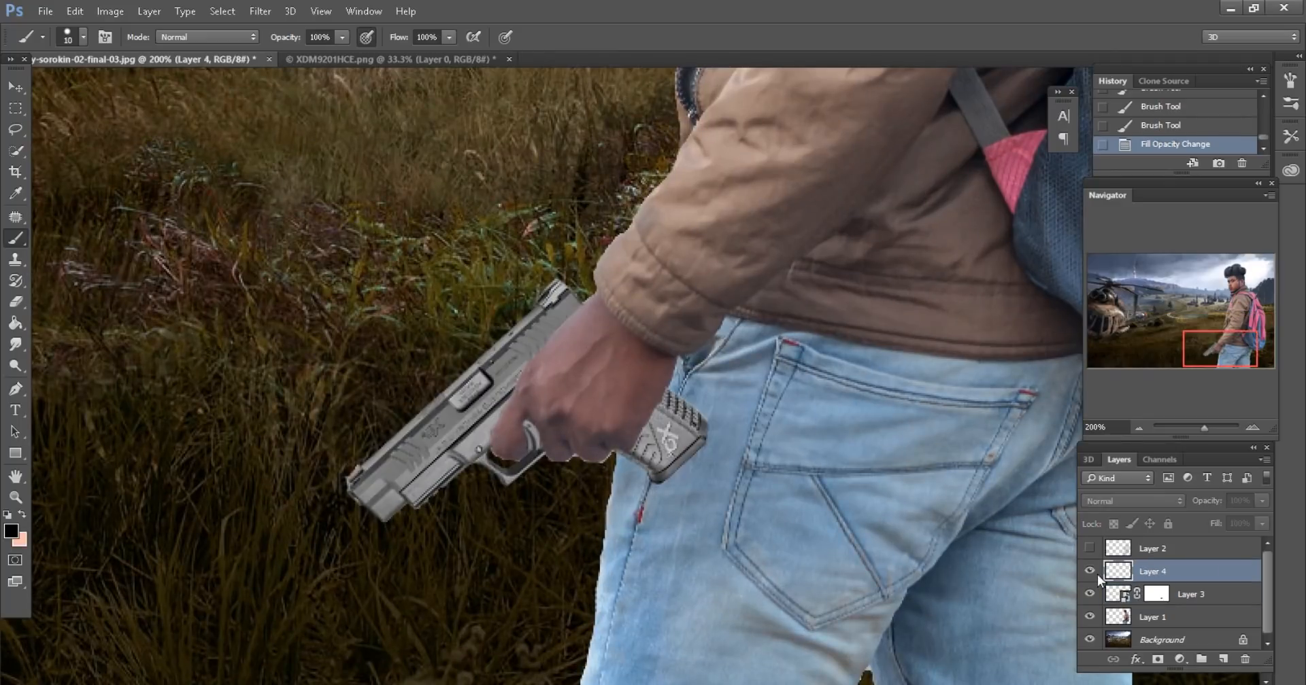
pyautogui.click(1095, 573)
pyautogui.click(1156, 658)
pyautogui.hotkey('ctrl', '+')
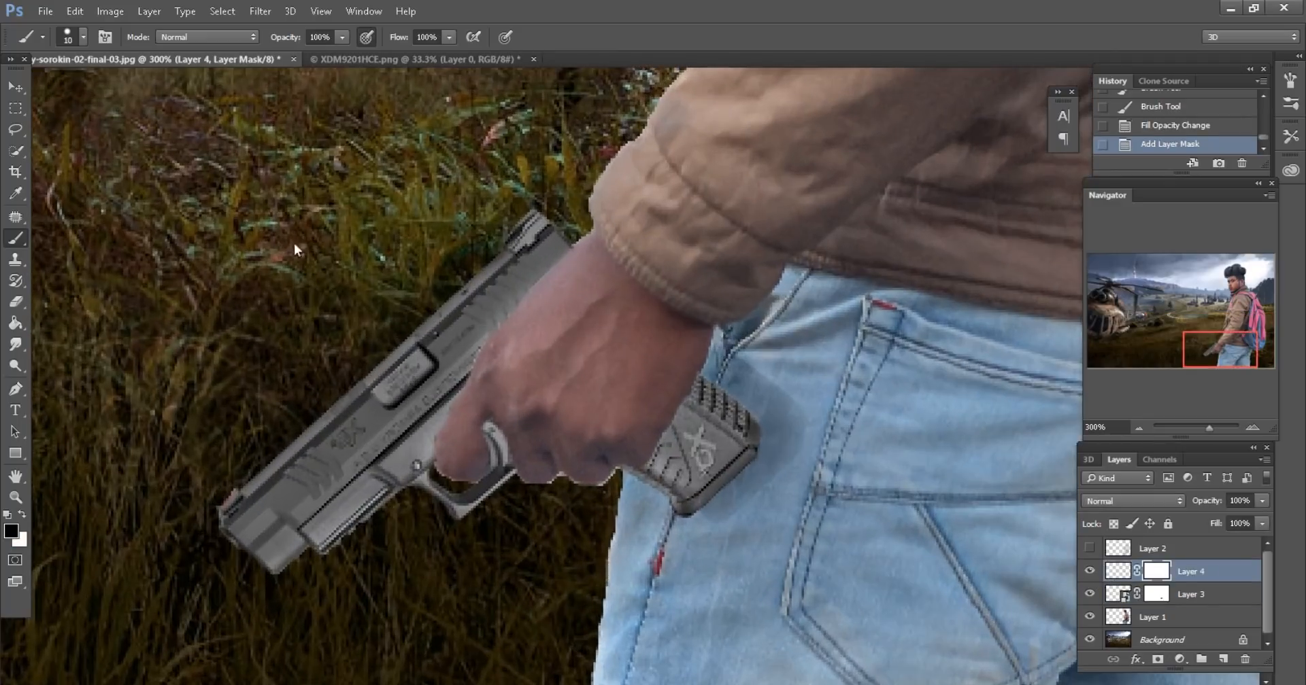
# Paint out the shadow around the pistol grip on the jeans on Layer 4's mask with a black 30 px brush
pyautogui.press(']')
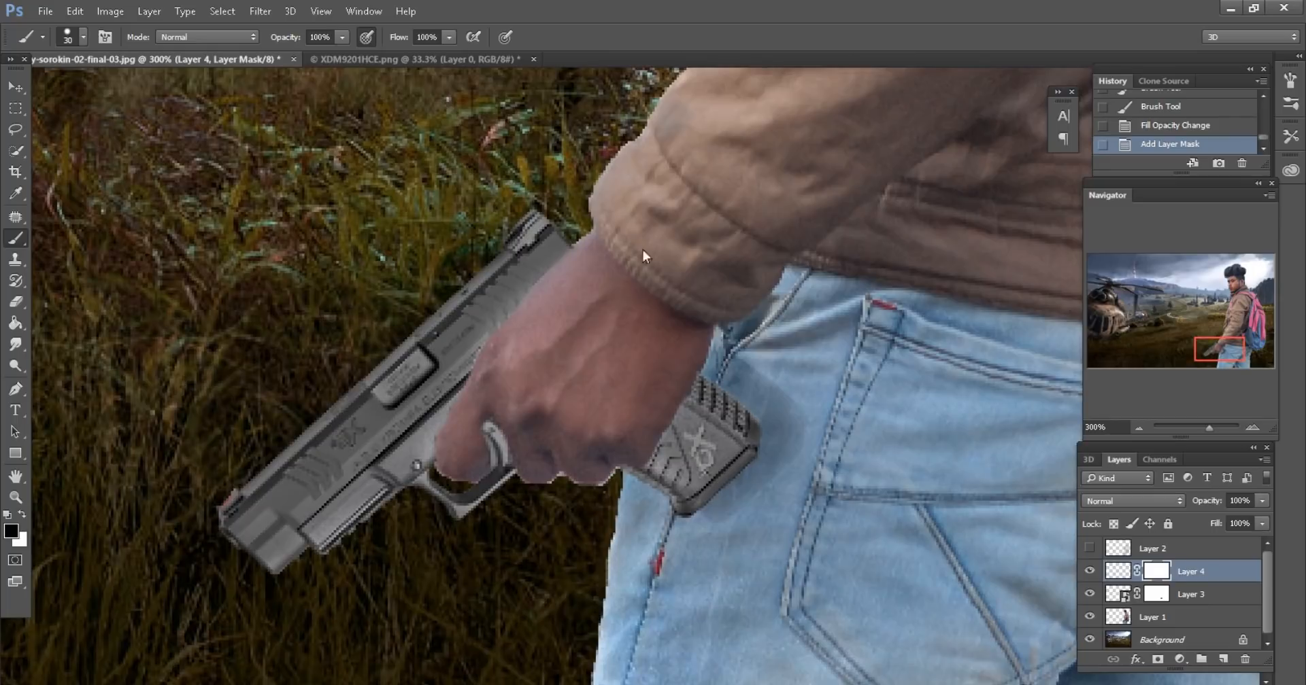
pyautogui.moveTo(642, 250); pyautogui.dragTo(721, 328)
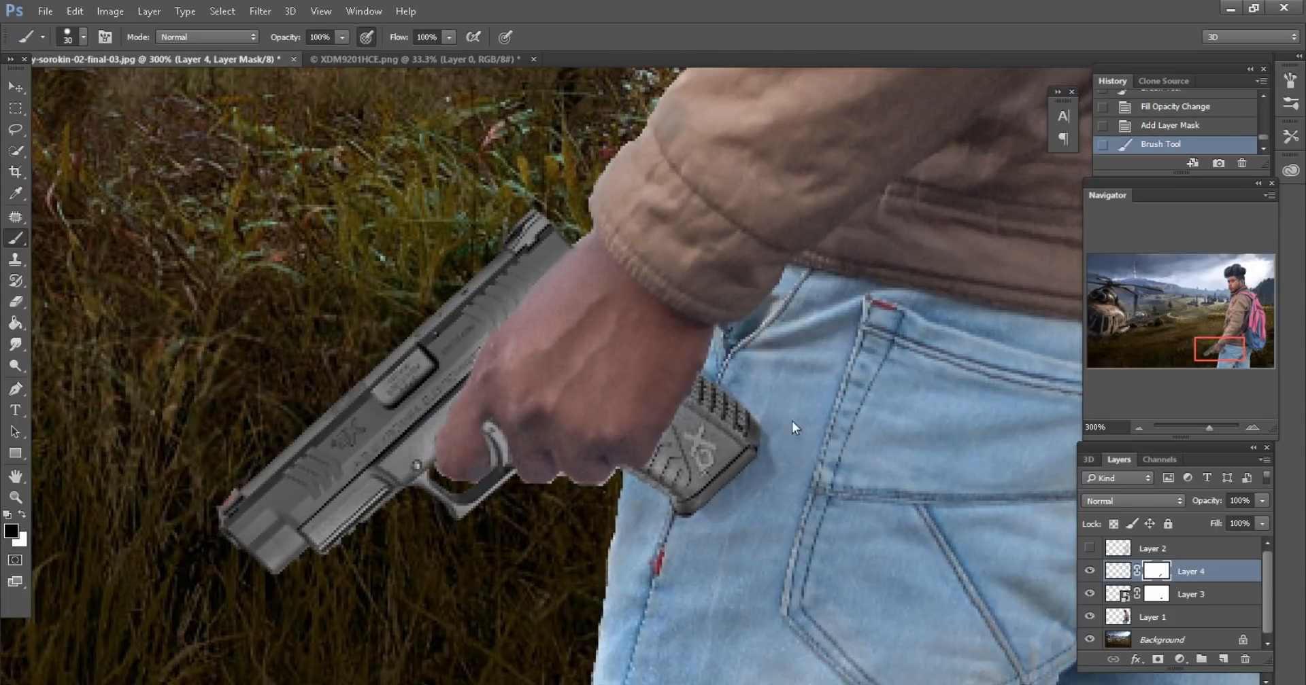
pyautogui.moveTo(762, 469); pyautogui.dragTo(752, 508)
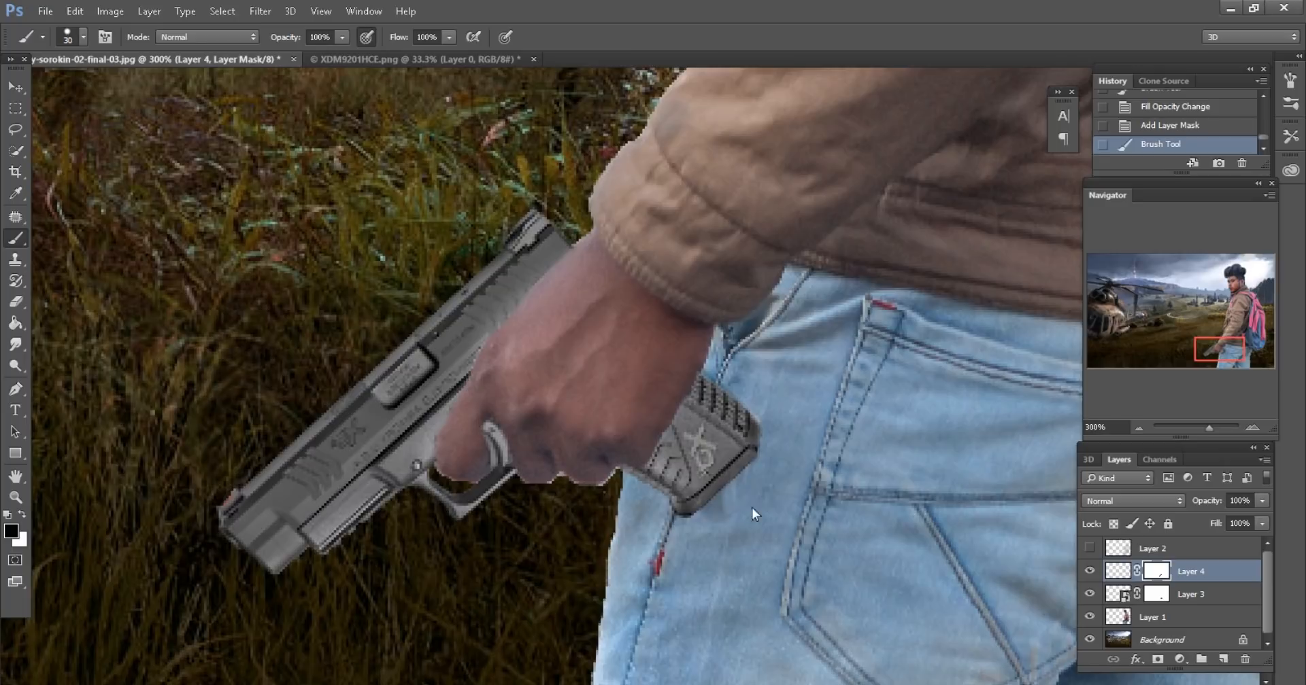
pyautogui.click(359, 603)
# Merge the visible person, pistol and shading layers with the background hidden, and show the background again
pyautogui.hotkey('ctrl', '-')
pyautogui.hotkey('ctrl', '-')
pyautogui.hotkey('ctrl', '-')
pyautogui.hscroll(3, 862, 440)
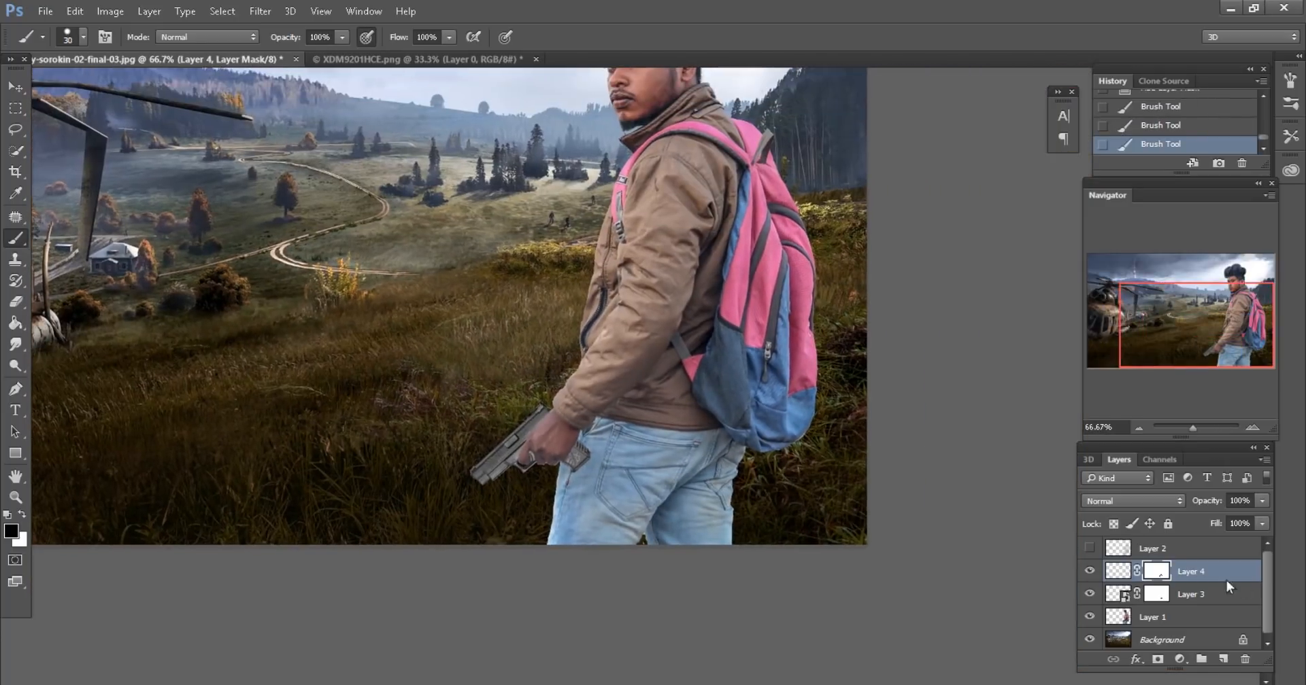
pyautogui.rightClick(1202, 573)
pyautogui.click(1277, 612)
pyautogui.click(1089, 639)
pyautogui.rightClick(1194, 570)
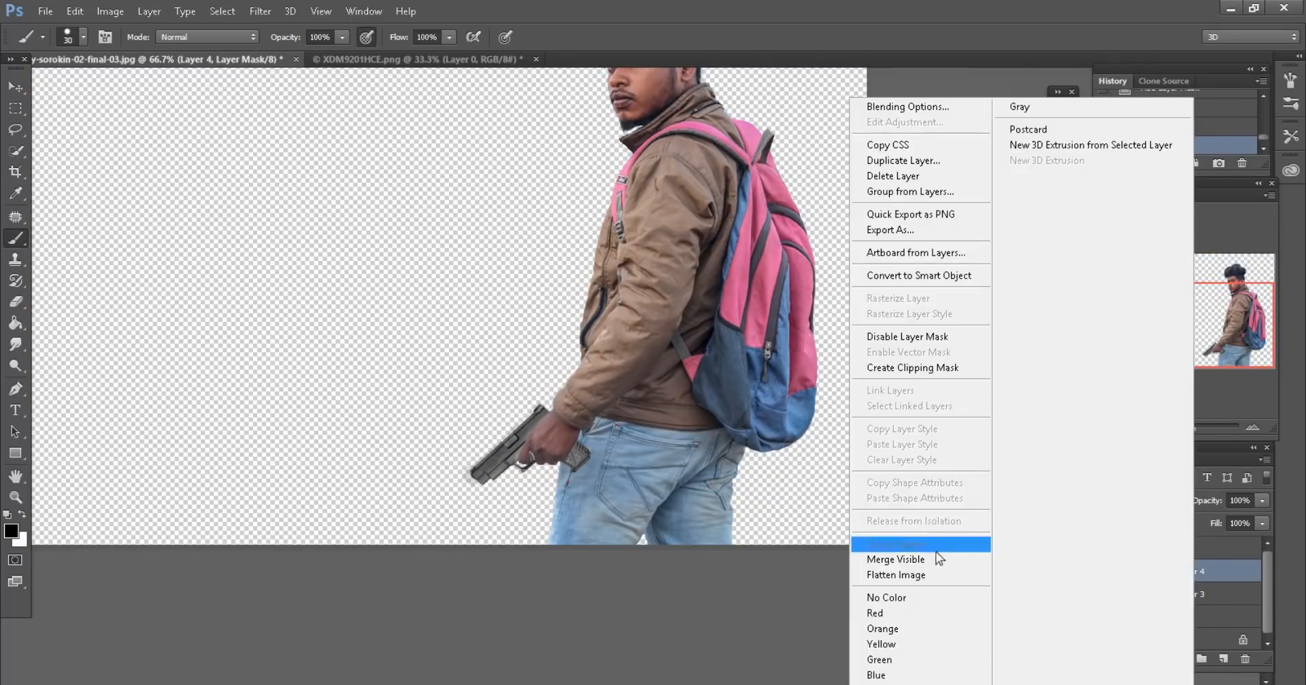
pyautogui.click(884, 556)
pyautogui.click(1089, 595)
pyautogui.hotkey('ctrl', '+')
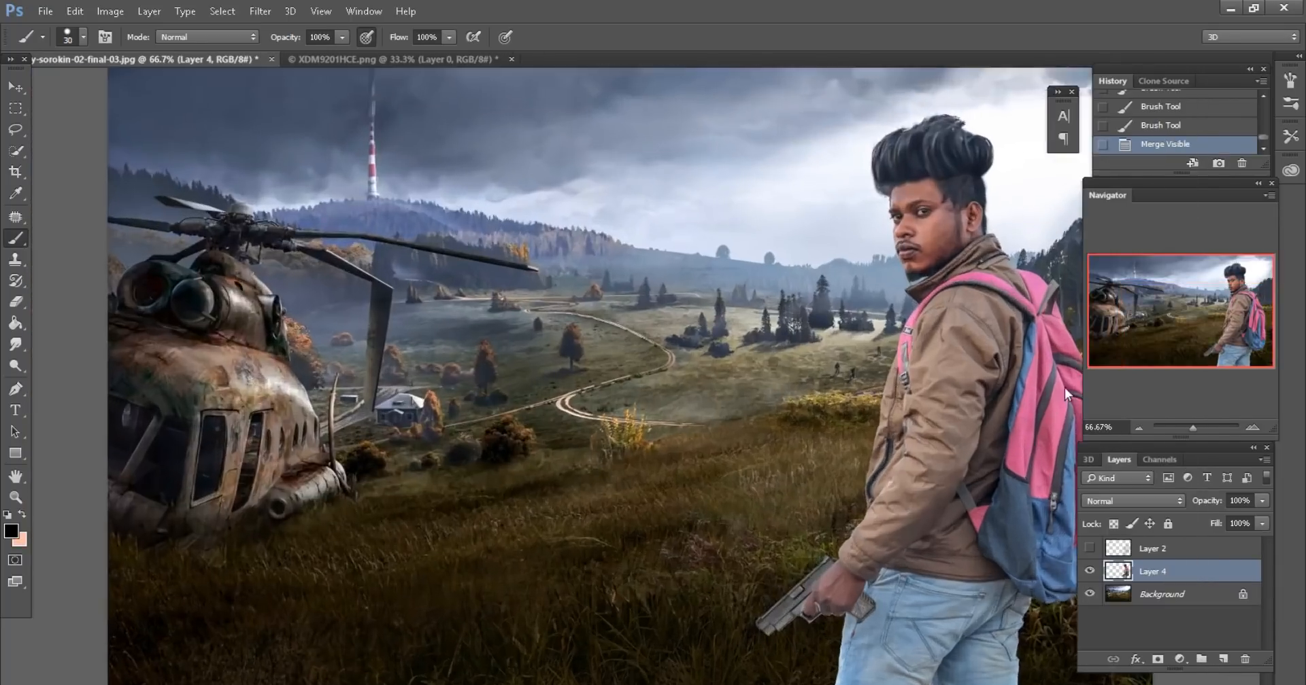
pyautogui.hscroll(3, 966, 407)
pyautogui.scroll(-3, 950, 414)
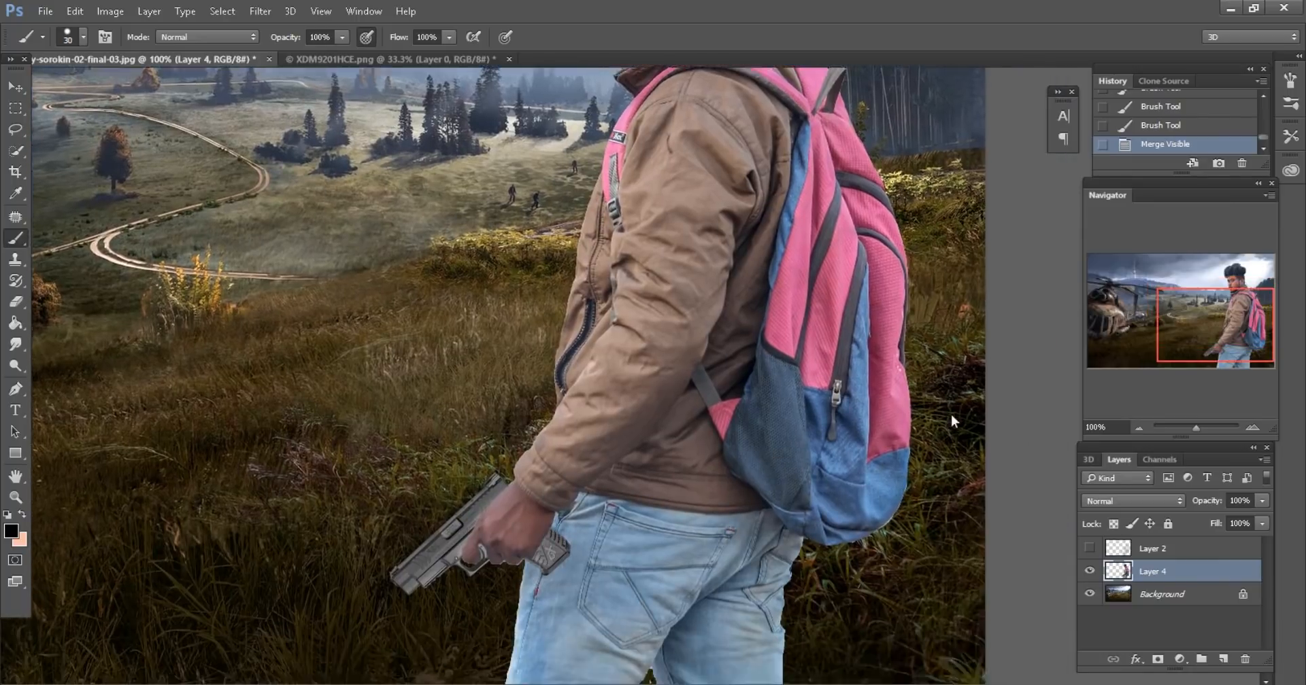
# Toggle Layer 2 on and off to compare its shading and delete that layer
pyautogui.click(1178, 550)
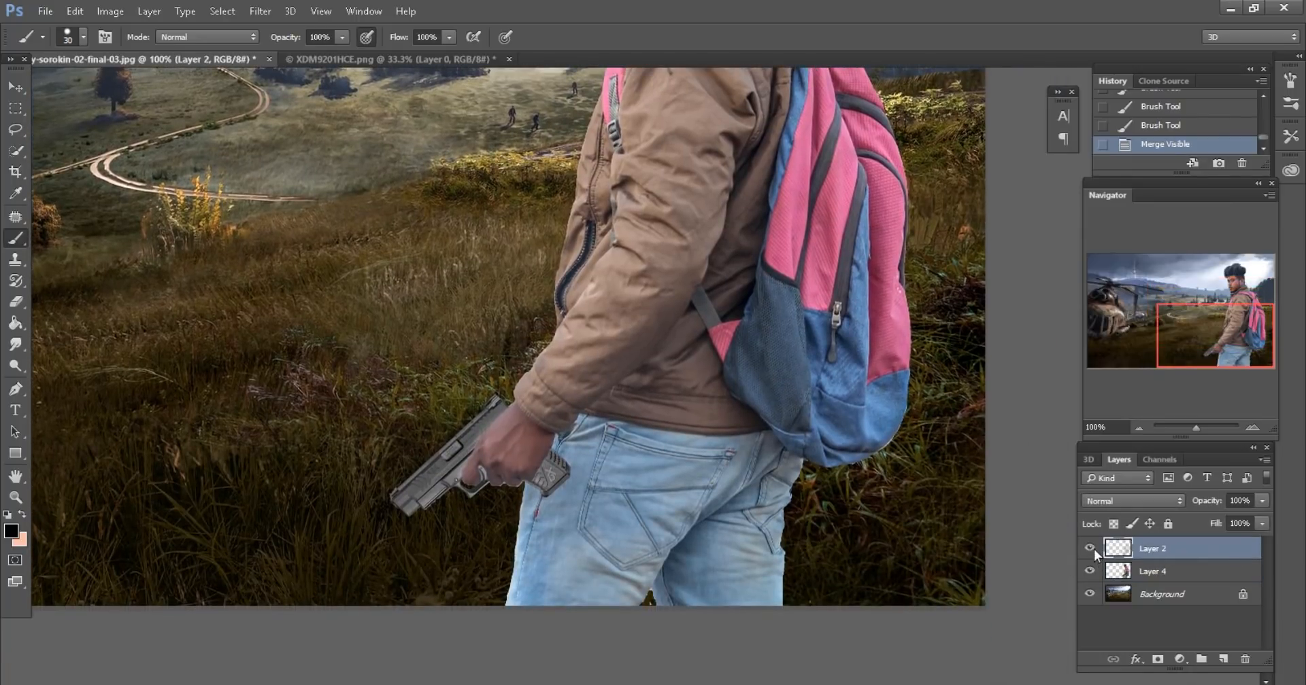
pyautogui.click(1090, 548)
pyautogui.click(1089, 549)
pyautogui.click(1090, 548)
pyautogui.click(1092, 549)
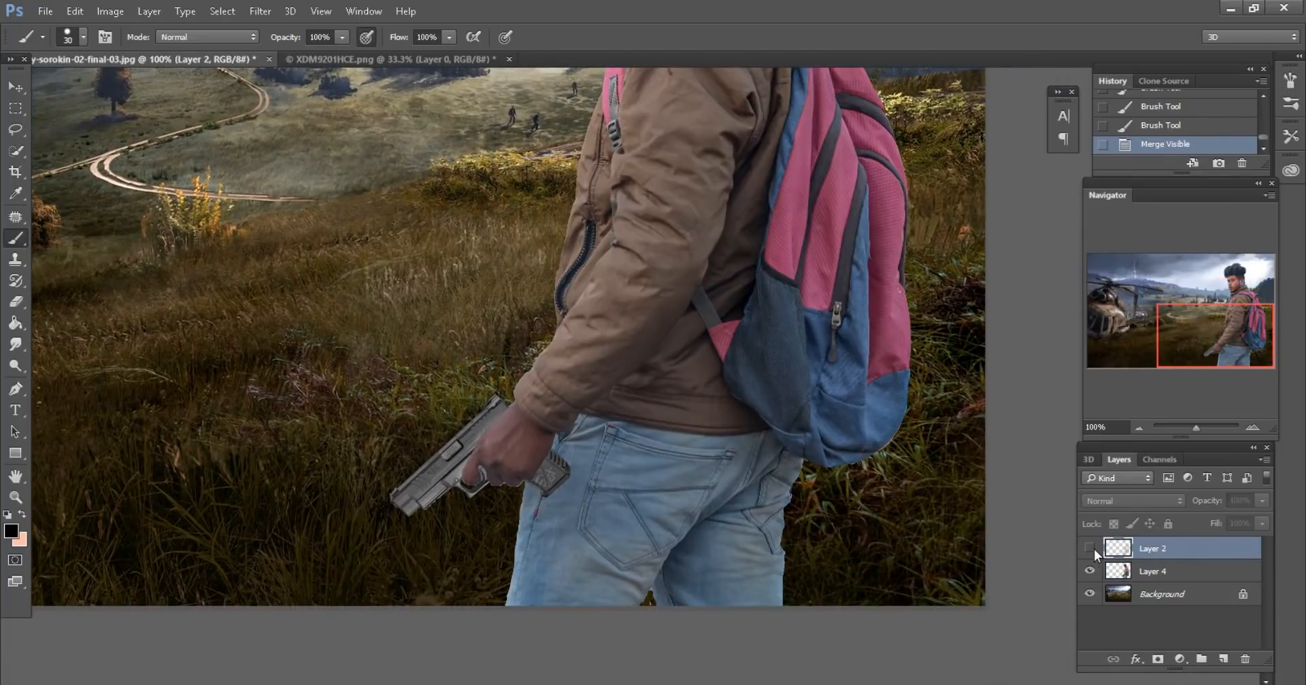
pyautogui.click(1246, 663)
# Add a new empty layer on top and load the merged person layer's outline as a selection
pyautogui.click(1222, 658)
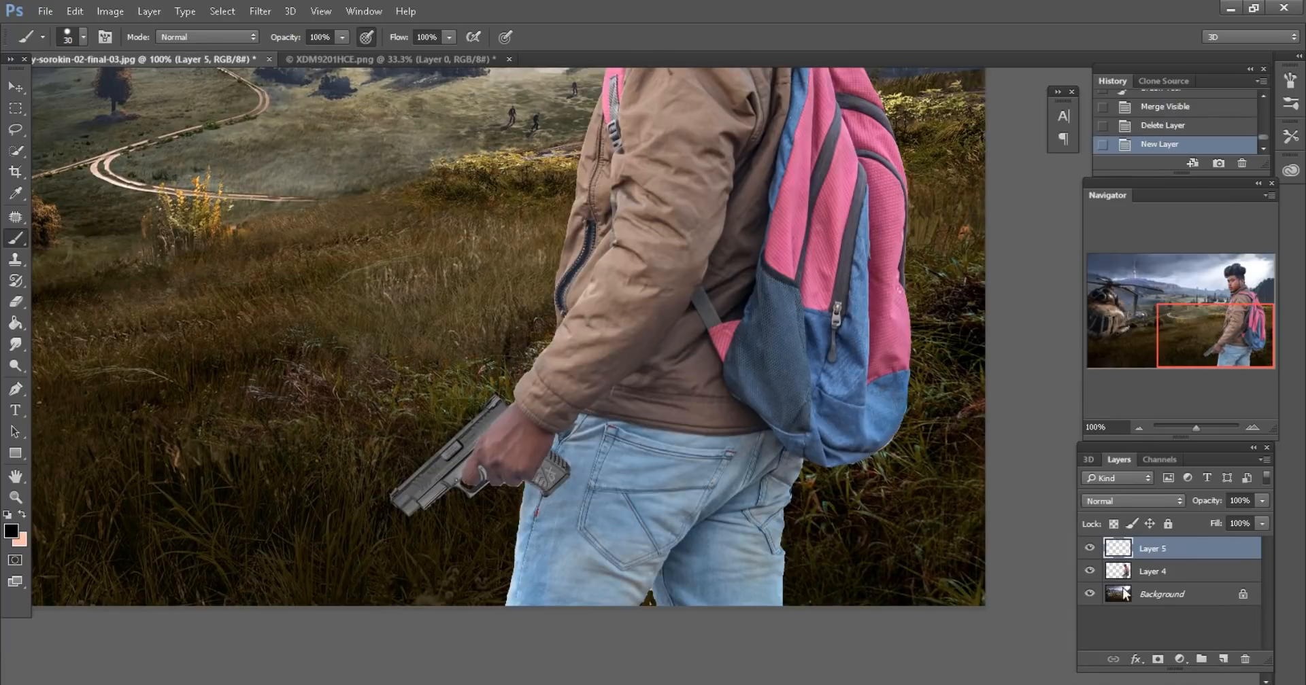
pyautogui.keyDown('ctrl'); pyautogui.click(1117, 571); pyautogui.keyUp('ctrl')
pyautogui.hscroll(1, 442, 394)
pyautogui.press(']')
pyautogui.press(']')
pyautogui.press(']')
pyautogui.scroll(-3, 371, 198)
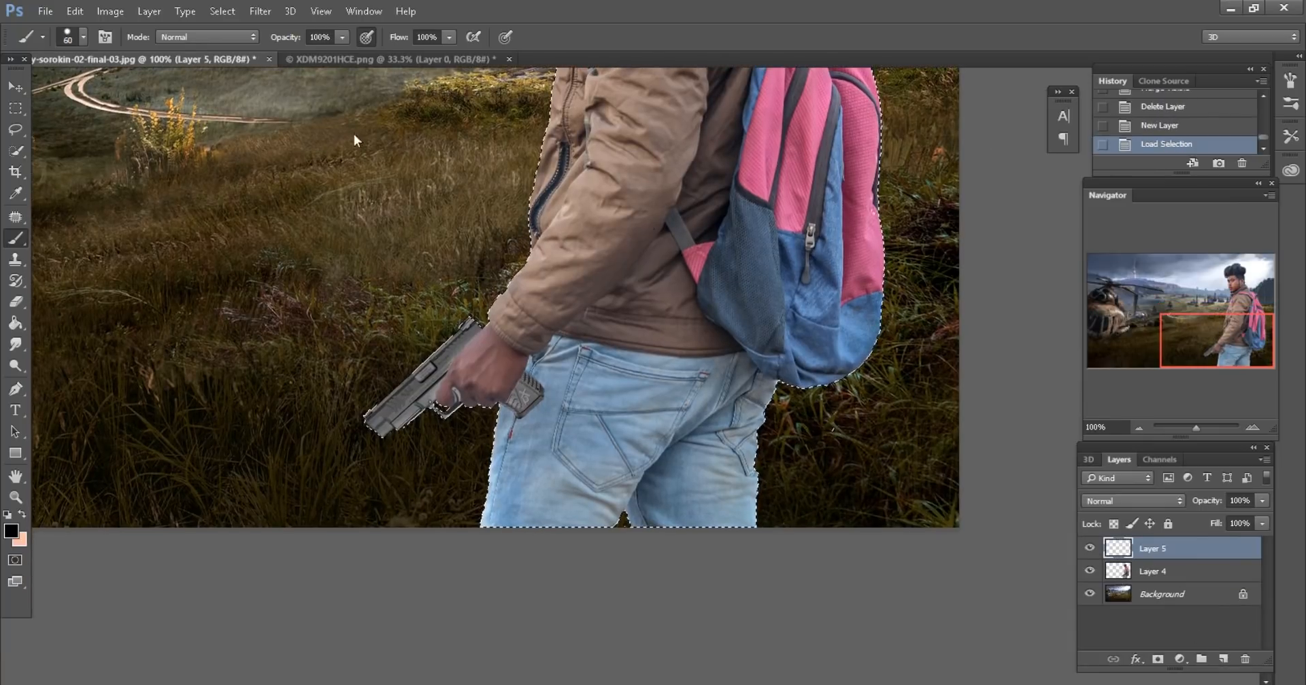
# Set the black brush to 22% opacity and give it a soft 300 px tip
pyautogui.moveTo(283, 36); pyautogui.dragTo(228, 34)
pyautogui.write('22')
pyautogui.rightClick(615, 225)
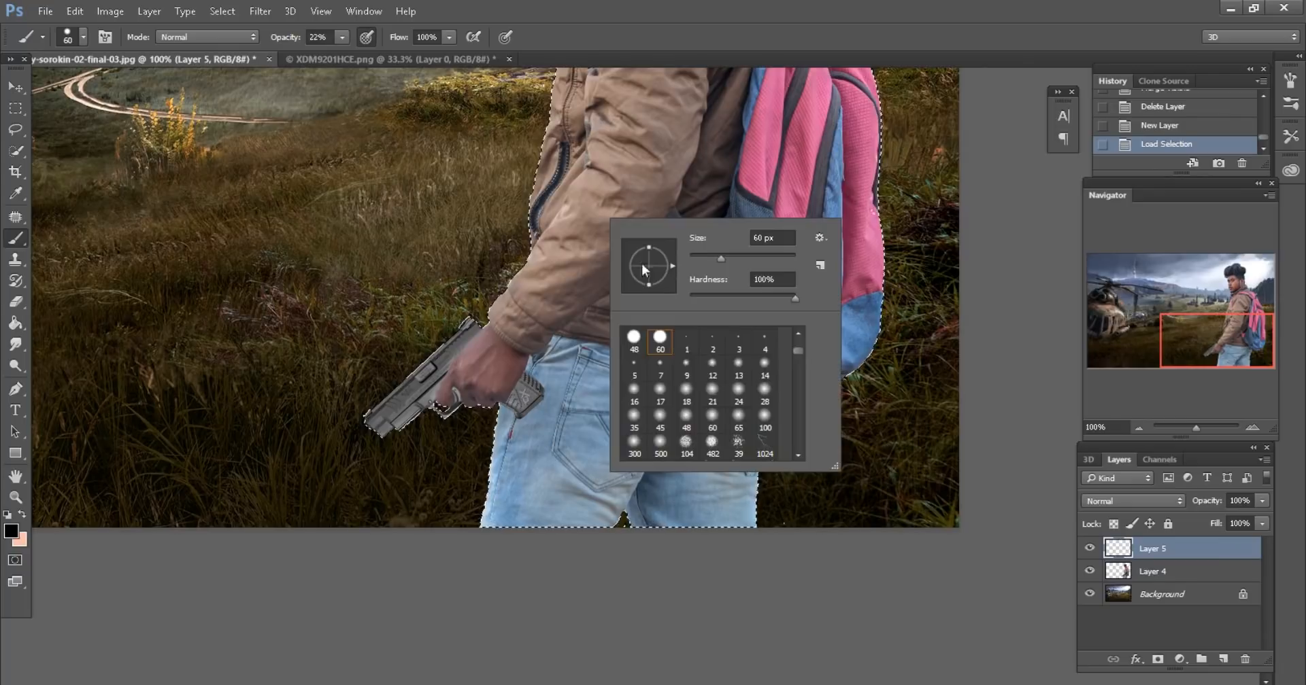
pyautogui.press('[')
pyautogui.press('[')
pyautogui.press('[')
pyautogui.press('[')
pyautogui.press('Return')
pyautogui.scroll(2, 663, 373)
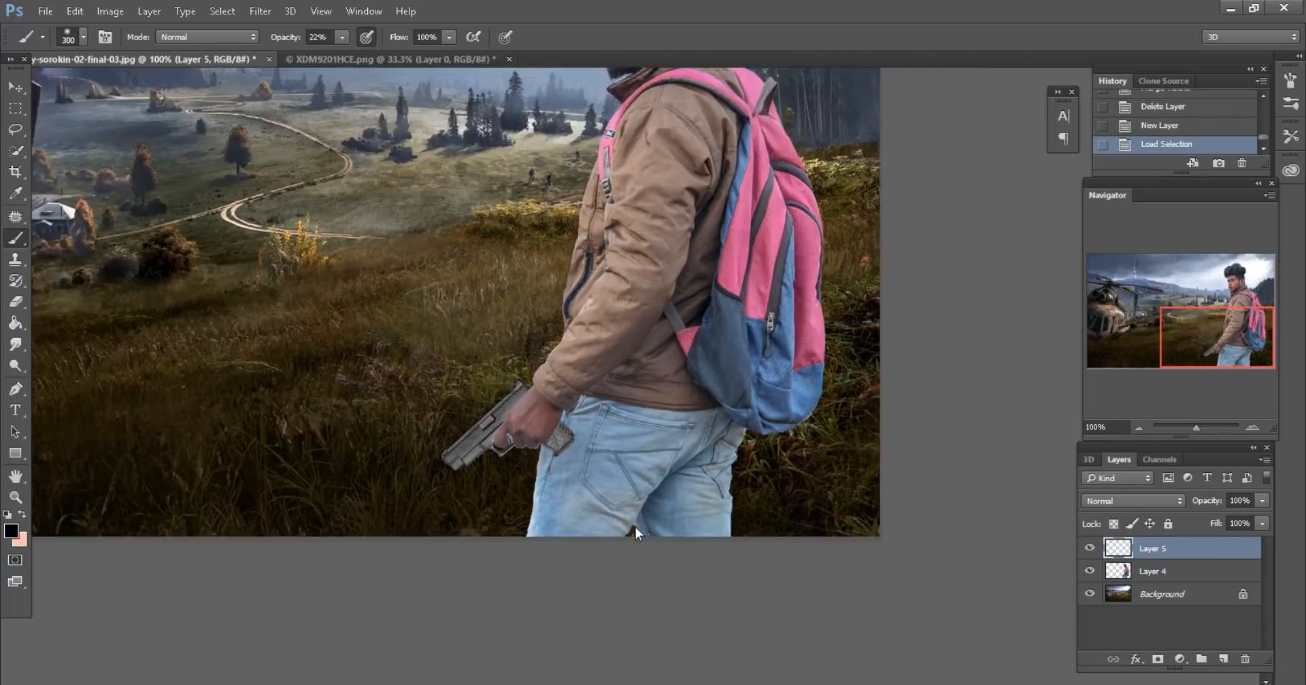
# Shade the jacket, backpack and jeans inside the selection with a soft black 500 px brush at 22% opacity
pyautogui.hotkey('ctrl', '-')
pyautogui.hotkey('ctrl', '-')
pyautogui.press(']')
pyautogui.press(']')
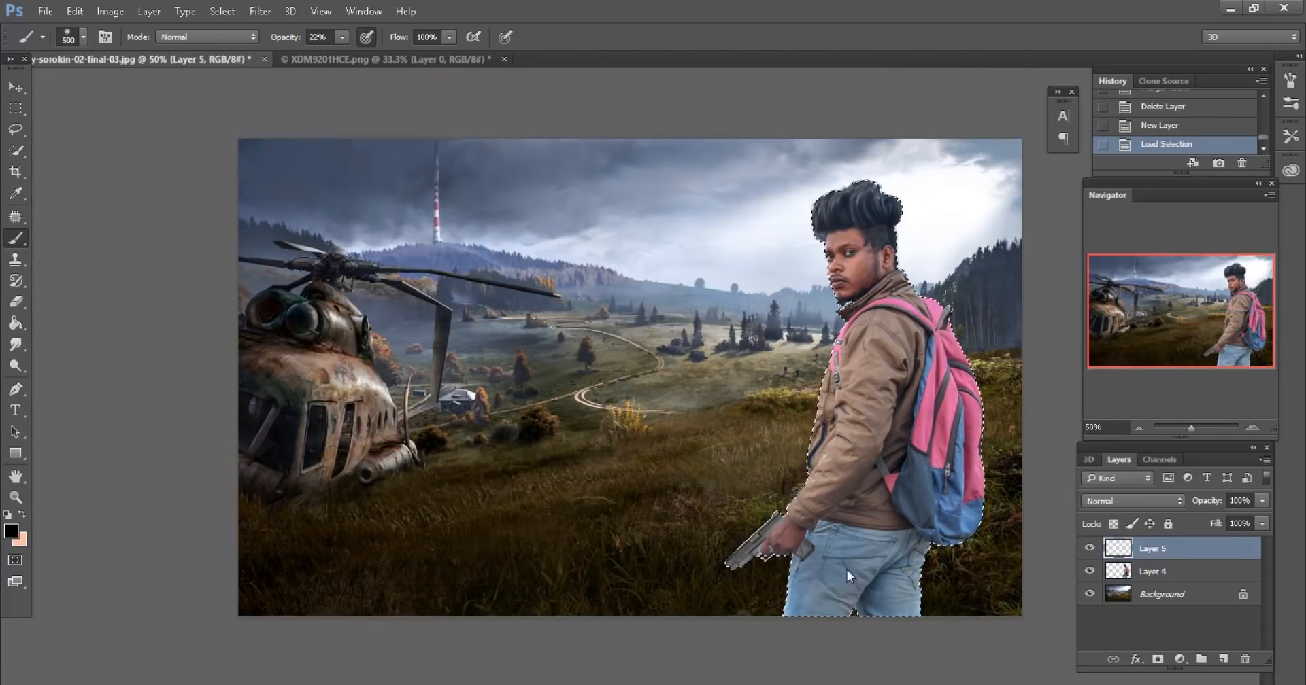
pyautogui.moveTo(879, 401)
pyautogui.mouseDown()
pyautogui.moveTo(904, 406)
pyautogui.moveTo(880, 529)
pyautogui.mouseUp()
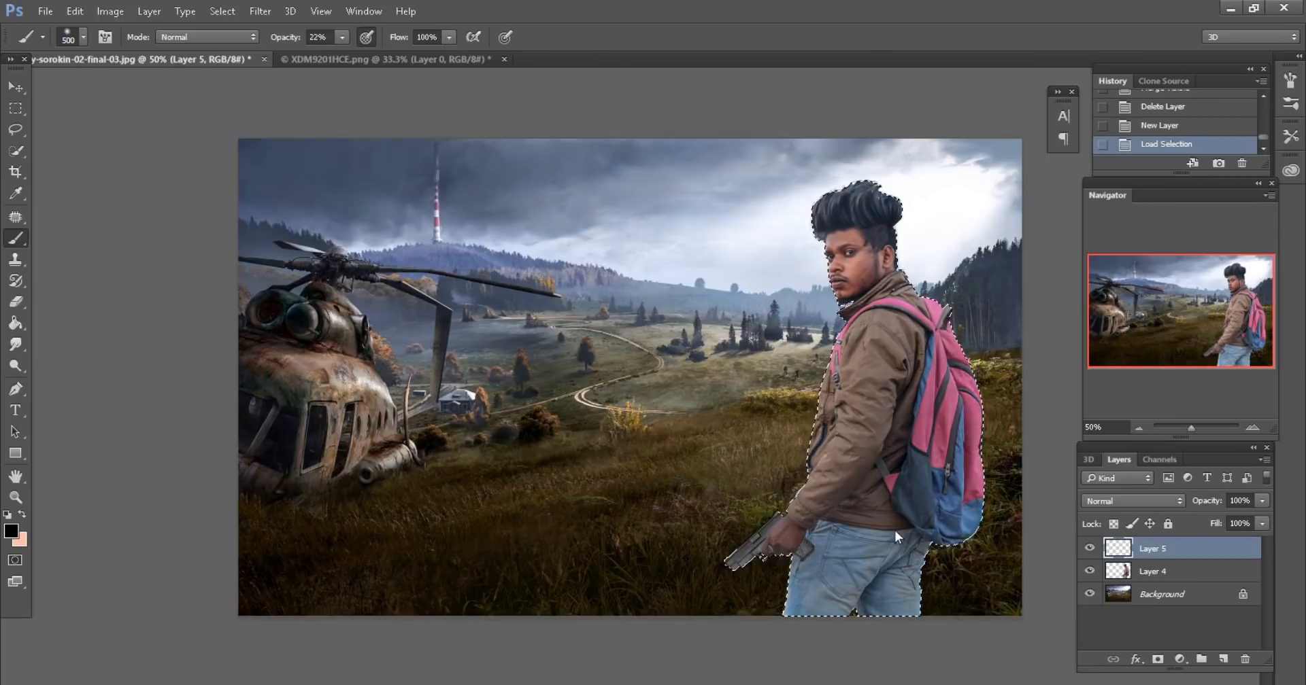
pyautogui.hotkey('ctrl', '+')
pyautogui.click(1179, 333)
pyautogui.scroll(-2, 869, 442)
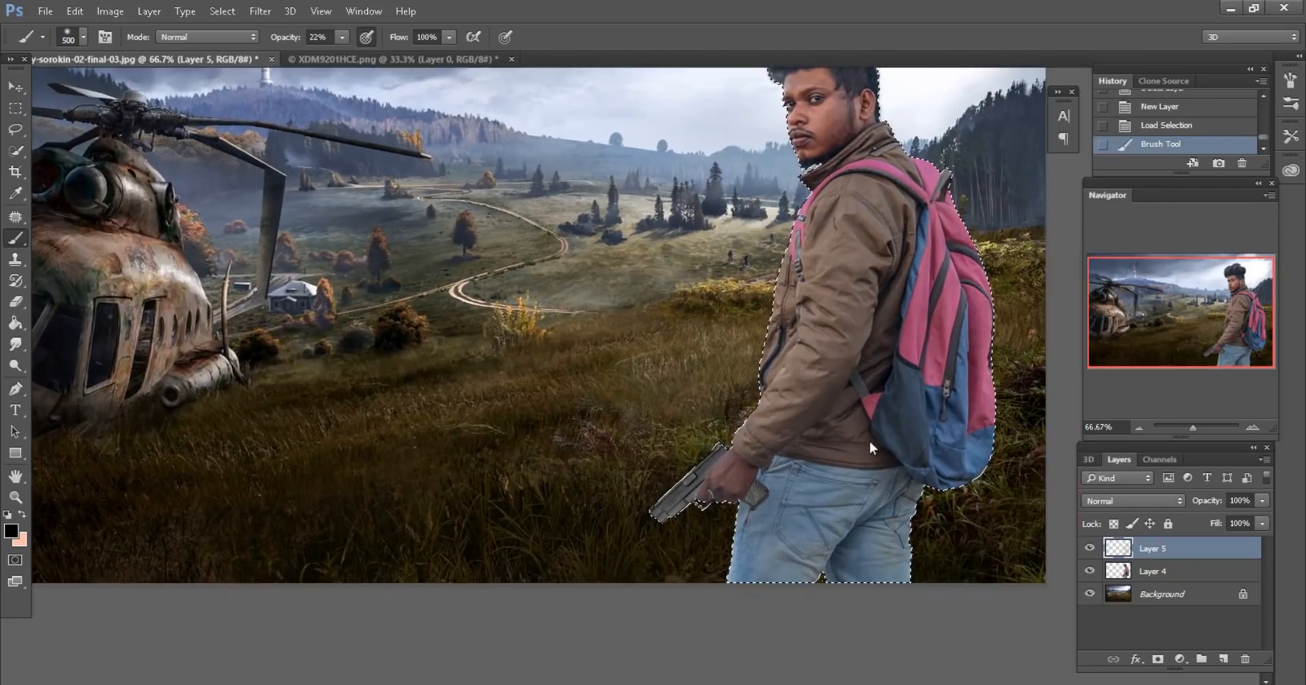
# Darken the lower jacket and jeans further with a smaller soft black brush at 22% opacity
pyautogui.hscroll(3, 869, 442)
pyautogui.press('[')
pyautogui.press('[')
pyautogui.press('[')
pyautogui.press(']')
pyautogui.press(']')
pyautogui.moveTo(668, 398)
pyautogui.mouseDown()
pyautogui.moveTo(653, 488)
pyautogui.moveTo(582, 567)
pyautogui.moveTo(612, 571)
pyautogui.moveTo(650, 500)
pyautogui.mouseUp()
# Deepen the shading on the jacket sleeve and body edges with smaller soft black brushes at 22% opacity
pyautogui.press('[')
pyautogui.press('[')
pyautogui.press('[')
pyautogui.moveTo(680, 283)
pyautogui.mouseDown()
pyautogui.moveTo(654, 293)
pyautogui.moveTo(555, 449)
pyautogui.mouseUp()
pyautogui.press('[')
pyautogui.press('[')
pyautogui.press('[')
pyautogui.press('[')
pyautogui.press('[')
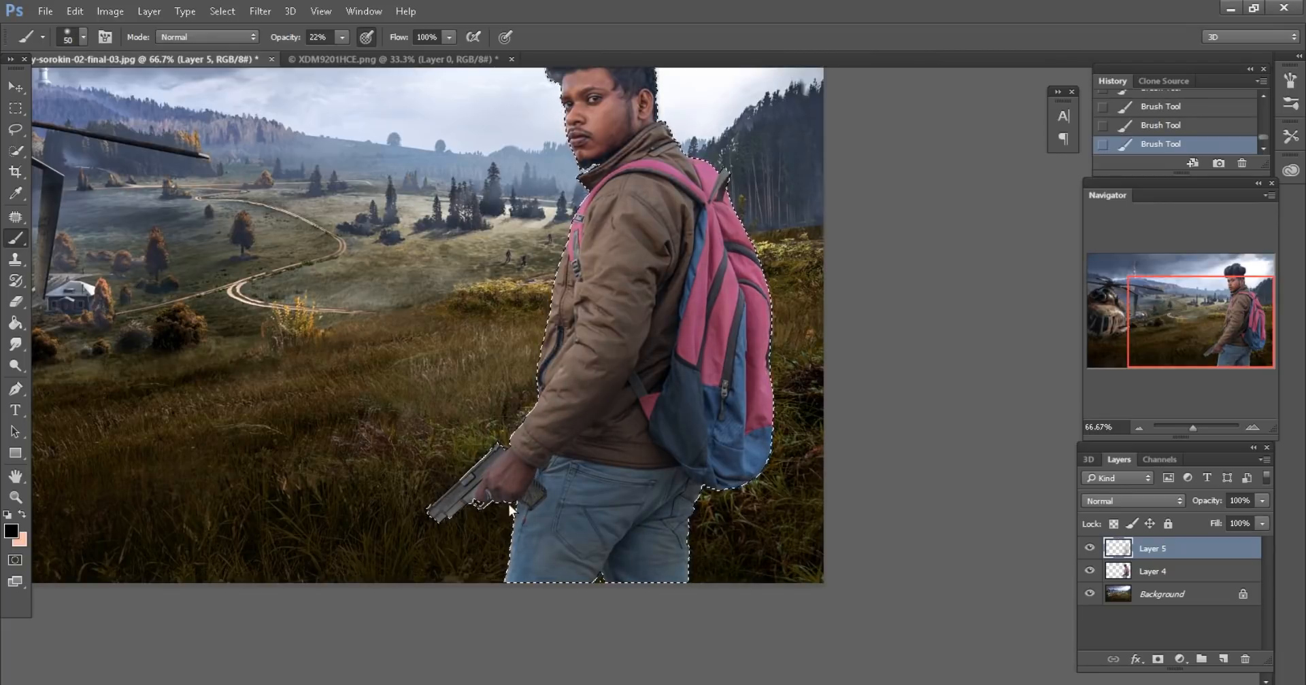
pyautogui.scroll(2, 707, 292)
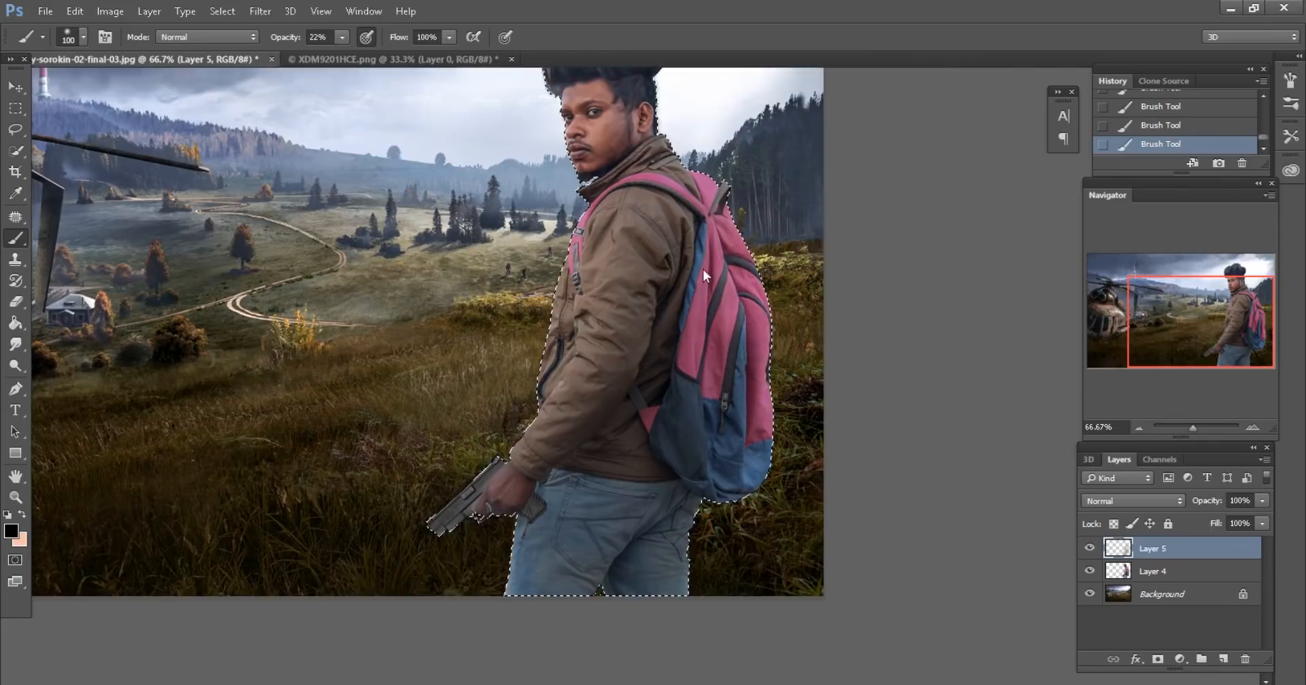
pyautogui.press(']')
pyautogui.press(']')
pyautogui.press(']')
pyautogui.scroll(3, 631, 333)
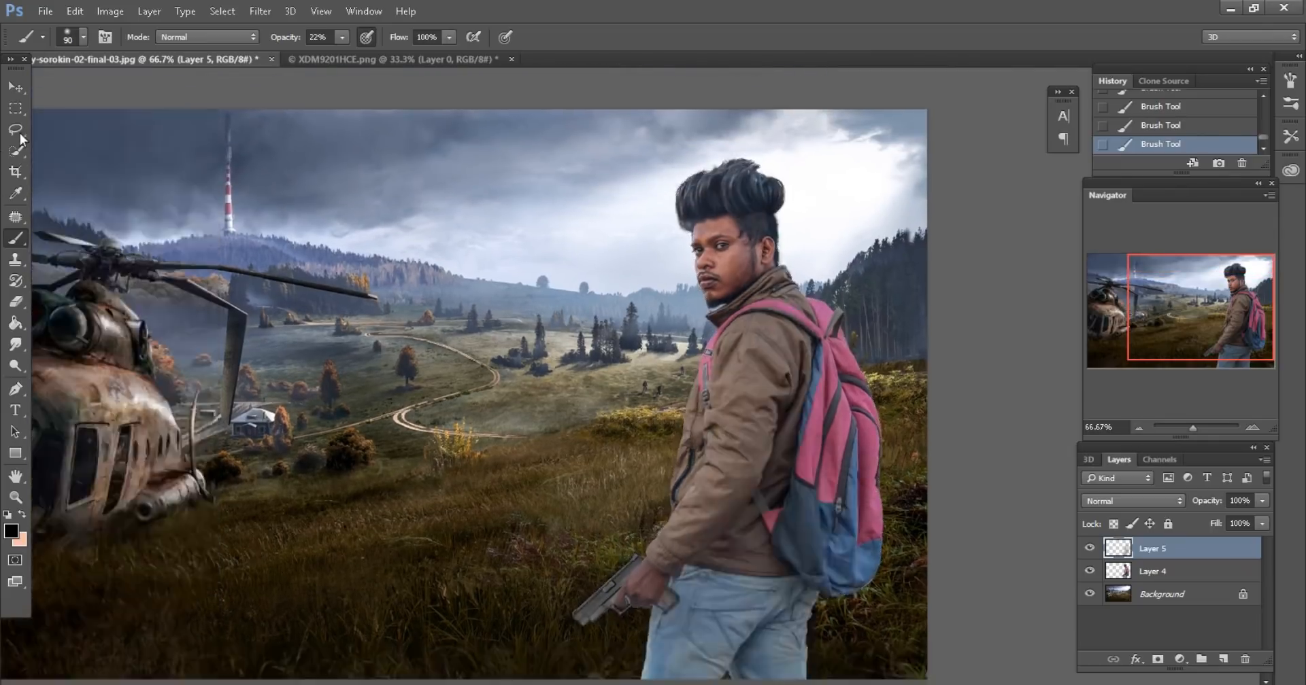
# Deselect the person's outline
pyautogui.hotkey('ctrl', '-')
pyautogui.click(15, 129)
pyautogui.hotkey('ctrl', 'd')
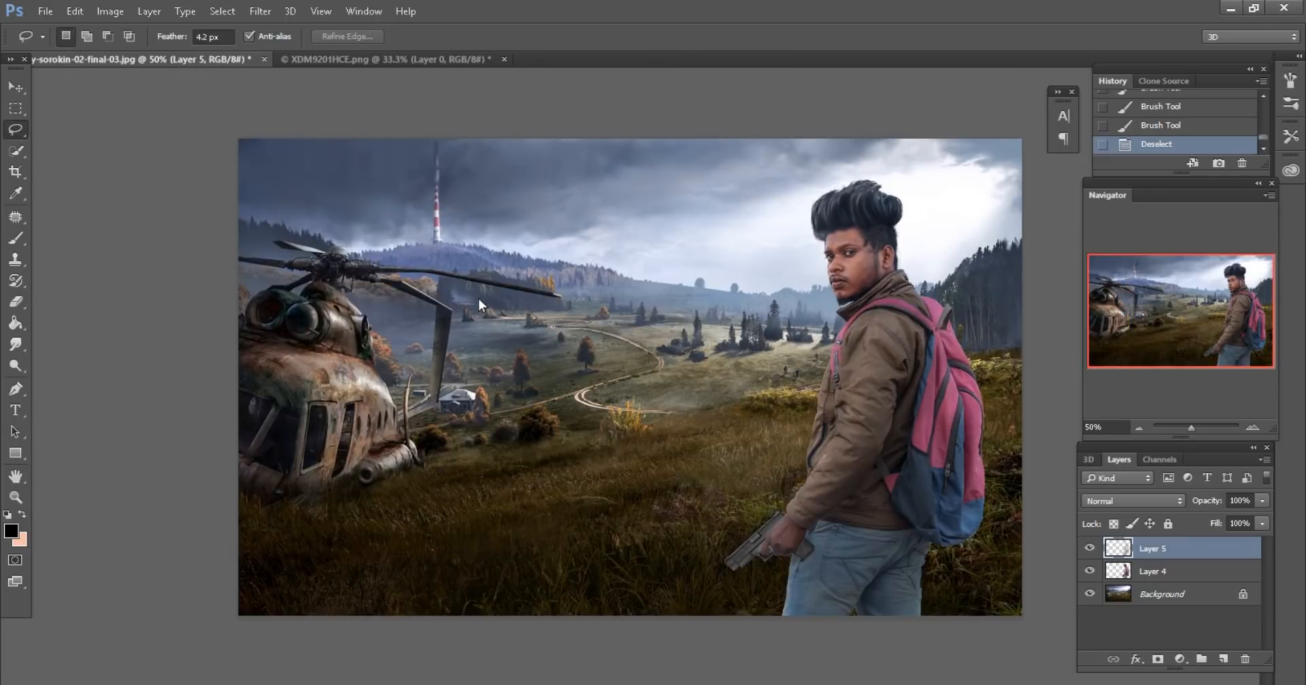
# Raise Clarity to +20 on the person's Layer 4 with the Camera Raw Filter
pyautogui.click(17, 89)
pyautogui.click(1157, 595)
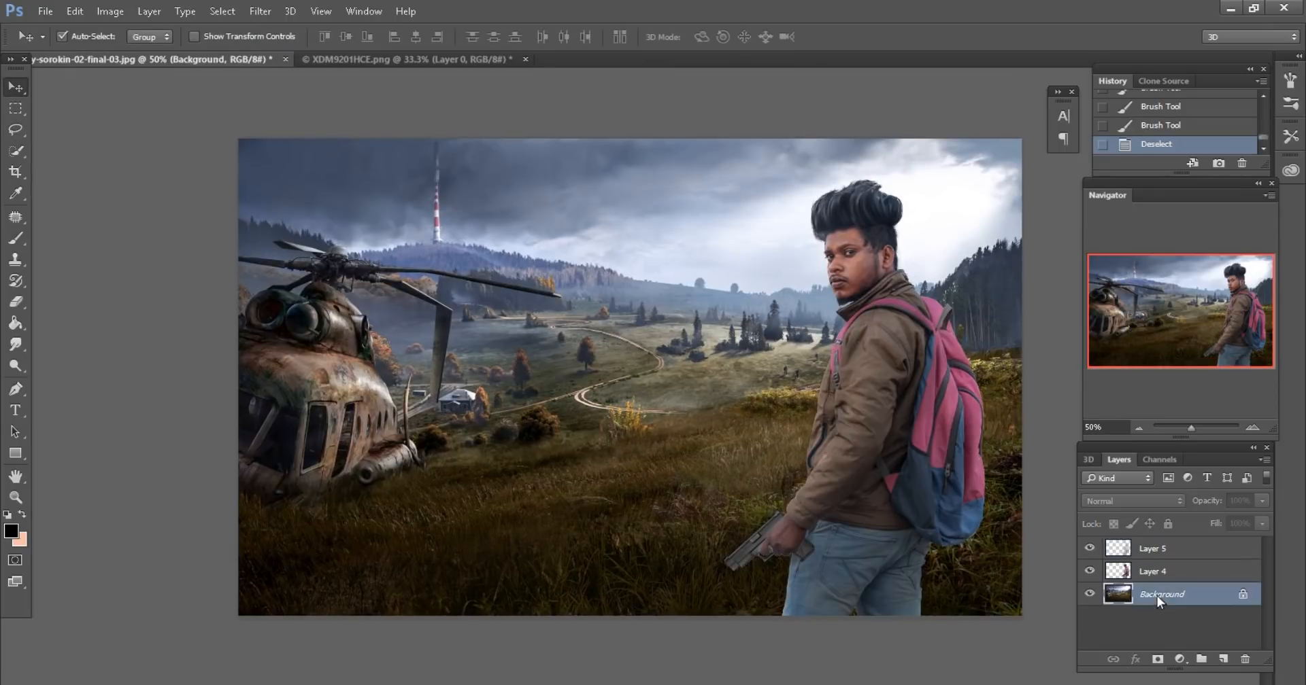
pyautogui.hotkey('ctrl', '+')
pyautogui.hotkey('ctrl', '+')
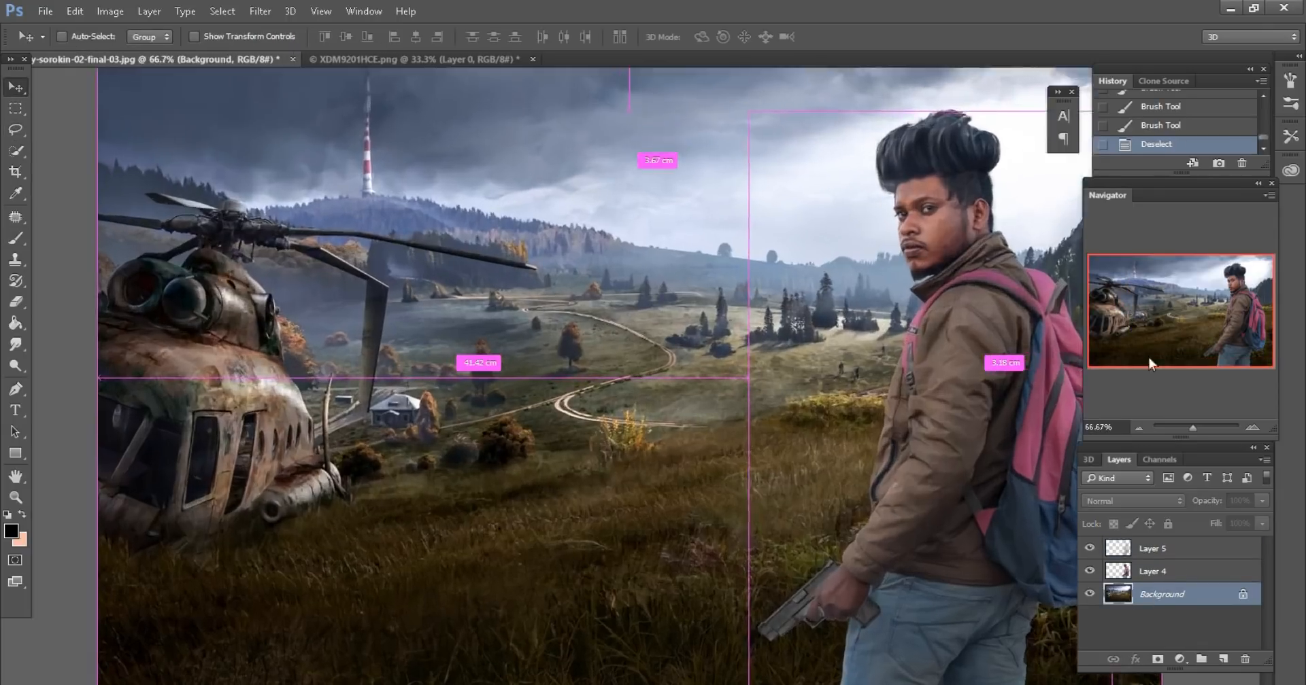
pyautogui.hscroll(5, 1010, 351)
pyautogui.click(790, 359)
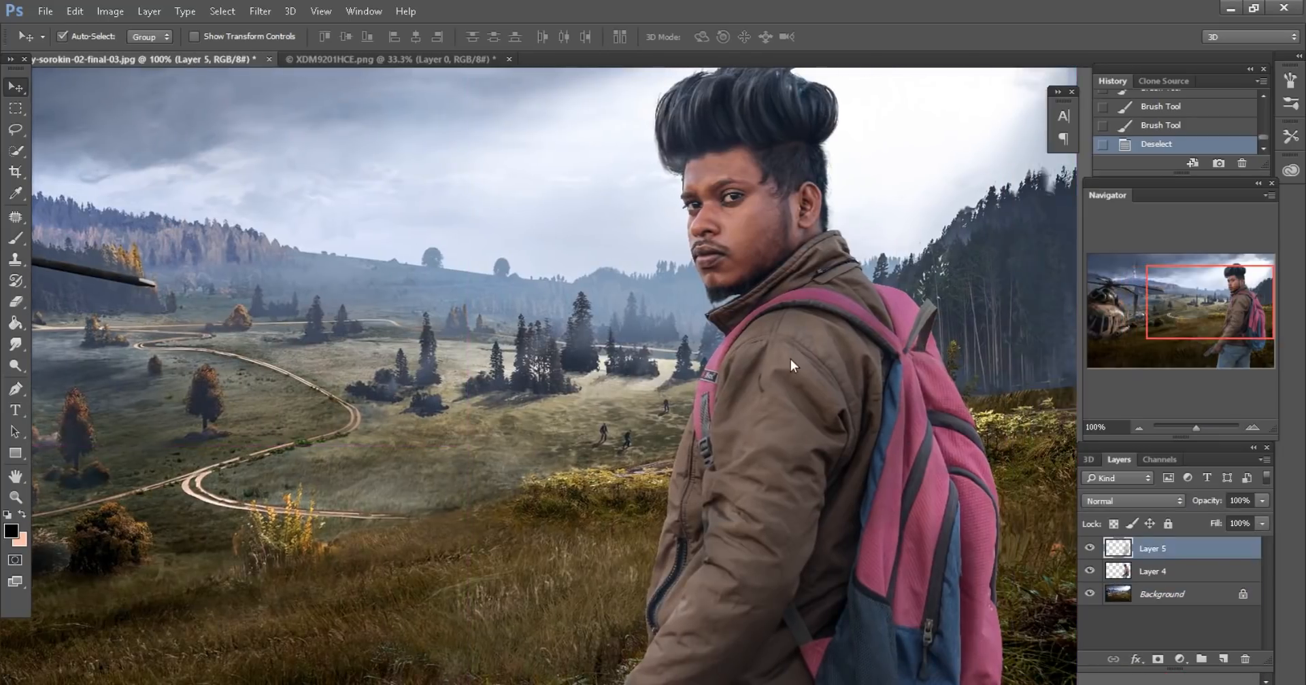
pyautogui.hscroll(3, 790, 359)
pyautogui.hotkey('ctrl', '+')
pyautogui.click(1166, 571)
pyautogui.scroll(2, 858, 434)
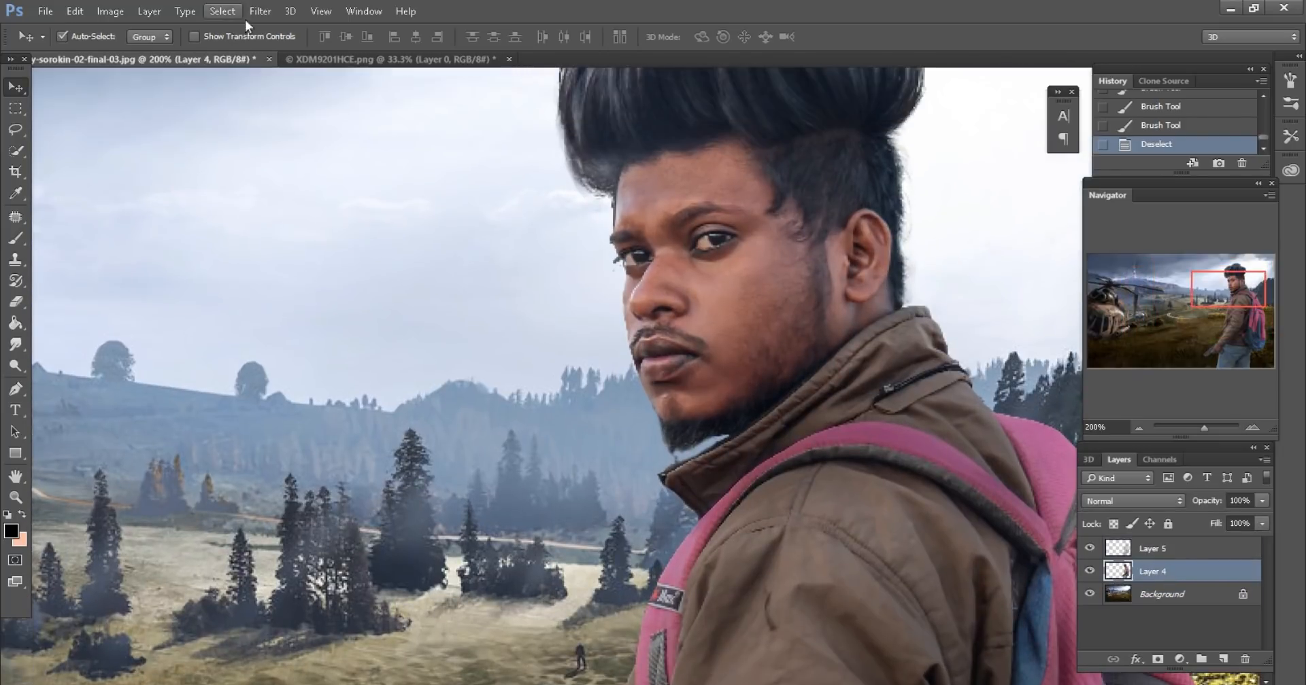
pyautogui.click(260, 11)
pyautogui.click(288, 105)
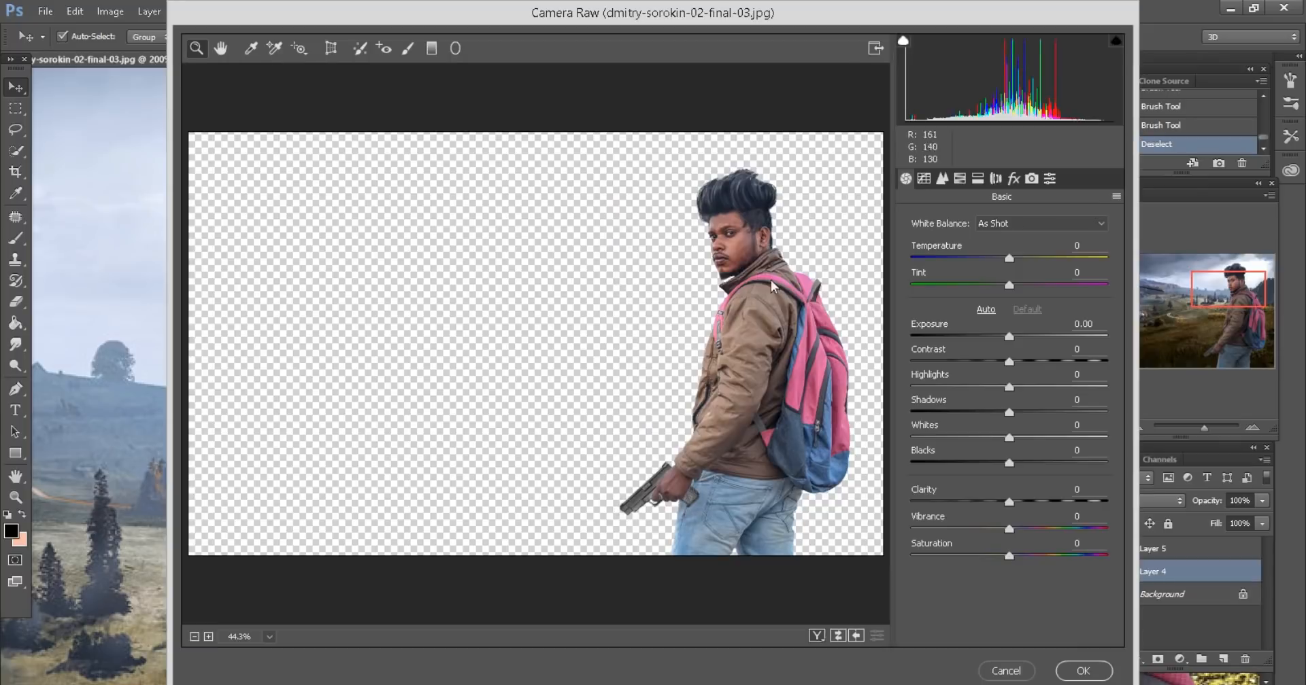
pyautogui.moveTo(1018, 504); pyautogui.dragTo(1027, 504)
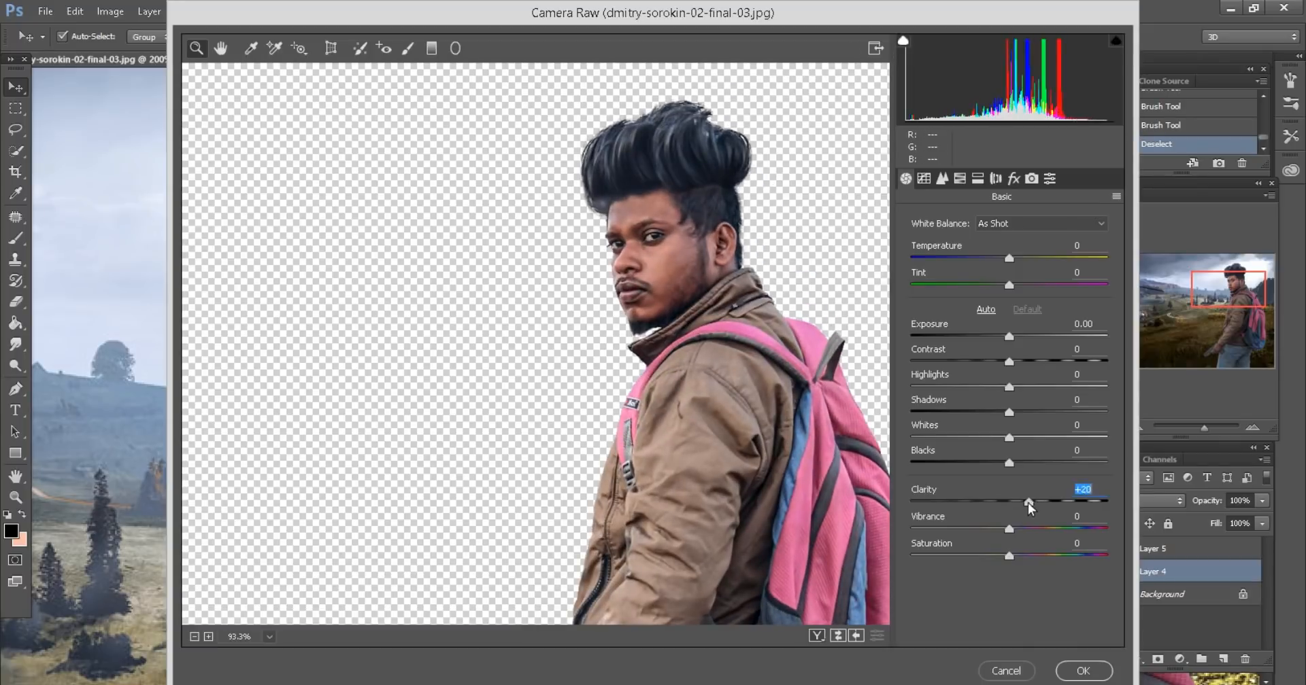
pyautogui.moveTo(1009, 463); pyautogui.dragTo(1006, 465)
# Set the person's Oranges saturation to -30 in Camera Raw and apply the filter
pyautogui.click(959, 179)
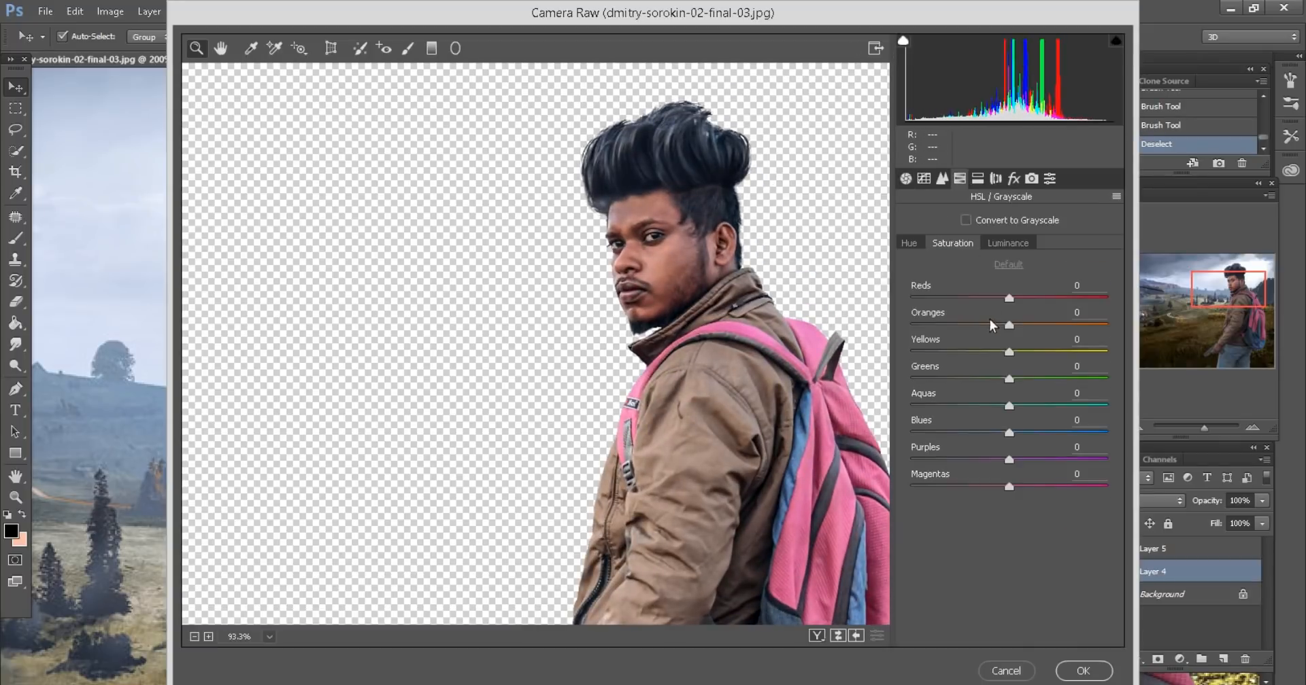
pyautogui.moveTo(989, 323); pyautogui.dragTo(979, 327)
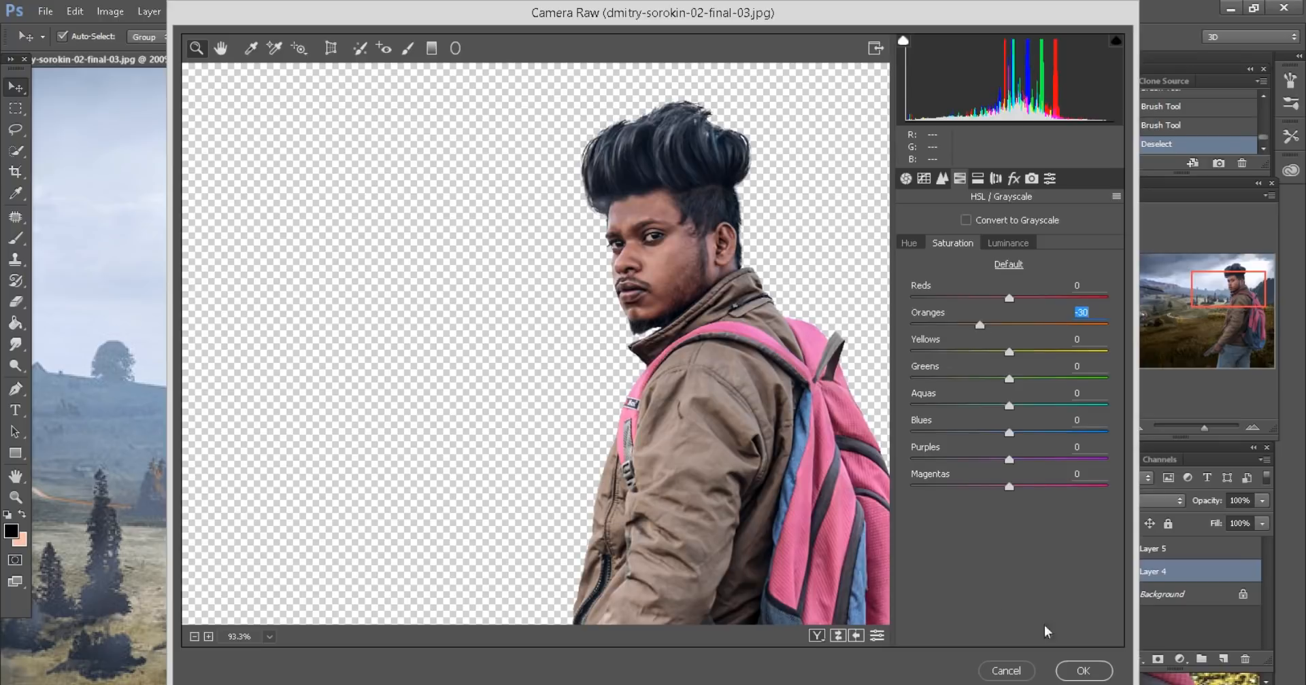
pyautogui.click(1096, 673)
pyautogui.hotkey('ctrl', '-')
pyautogui.hotkey('ctrl', '-')
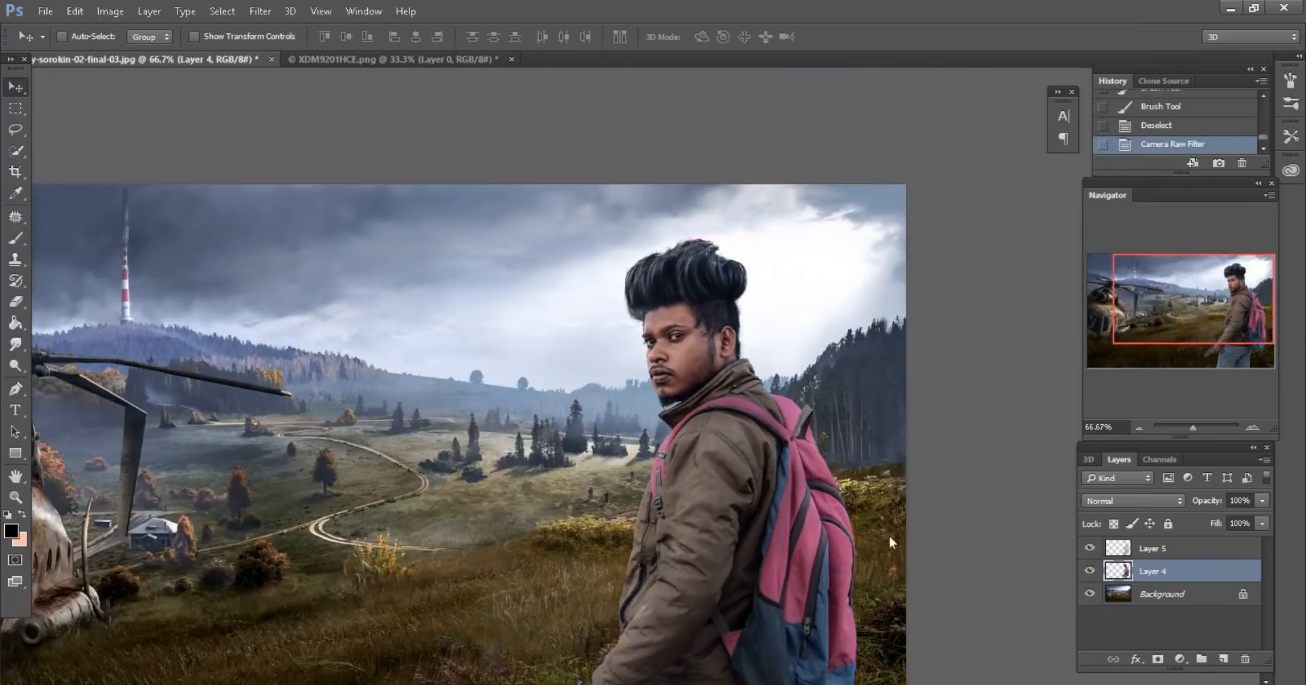
# Reduce the saturation of the oranges and yellows in the Background layer with the Camera Raw Filter and apply it
pyautogui.click(621, 472)
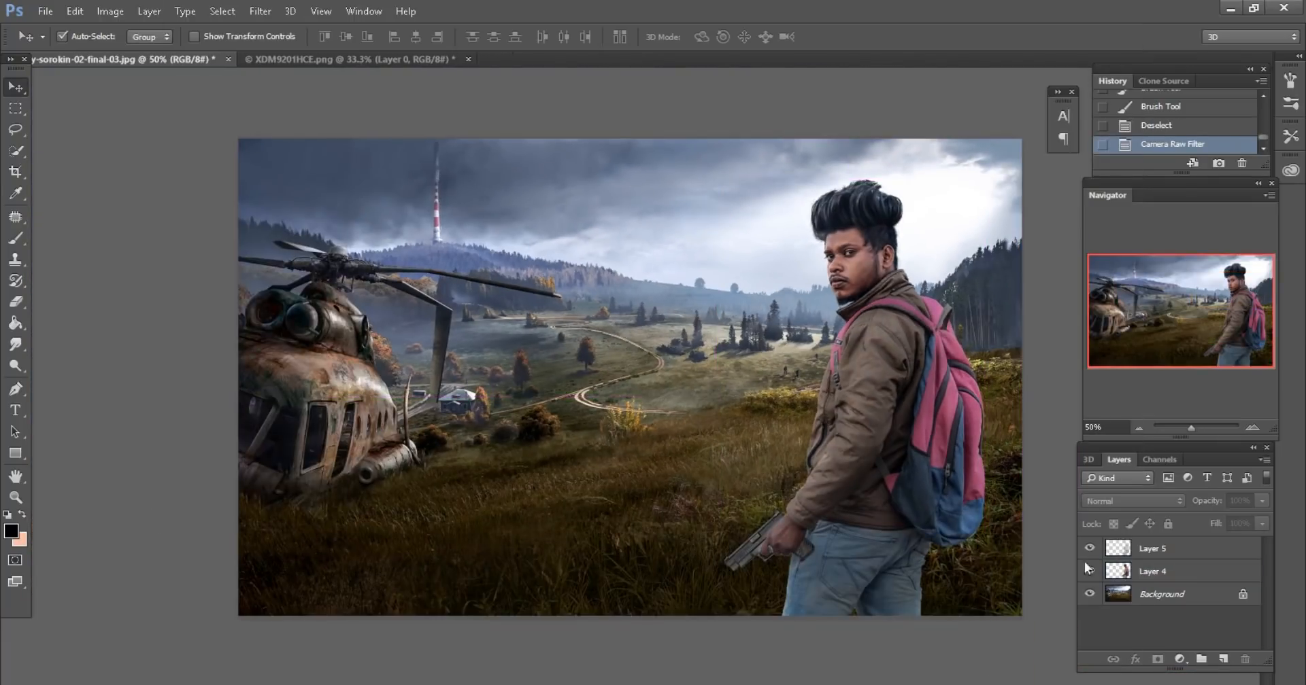
pyautogui.click(251, 11)
pyautogui.click(292, 108)
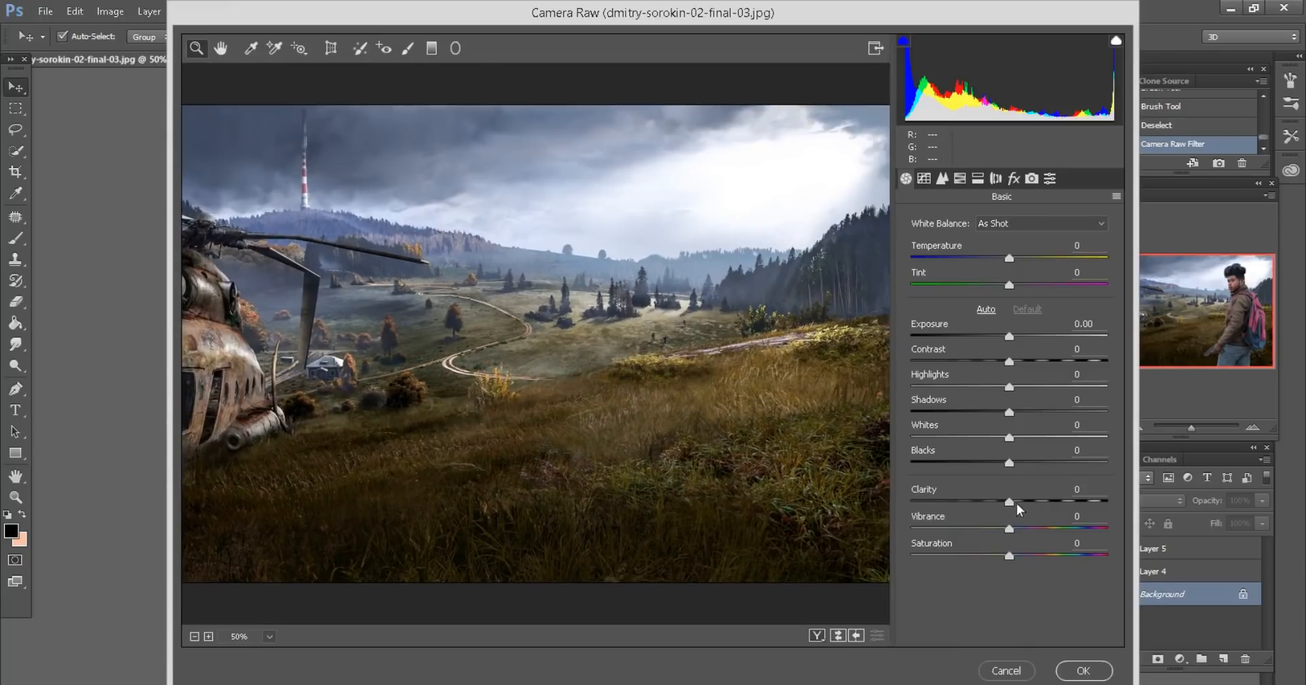
pyautogui.click(959, 178)
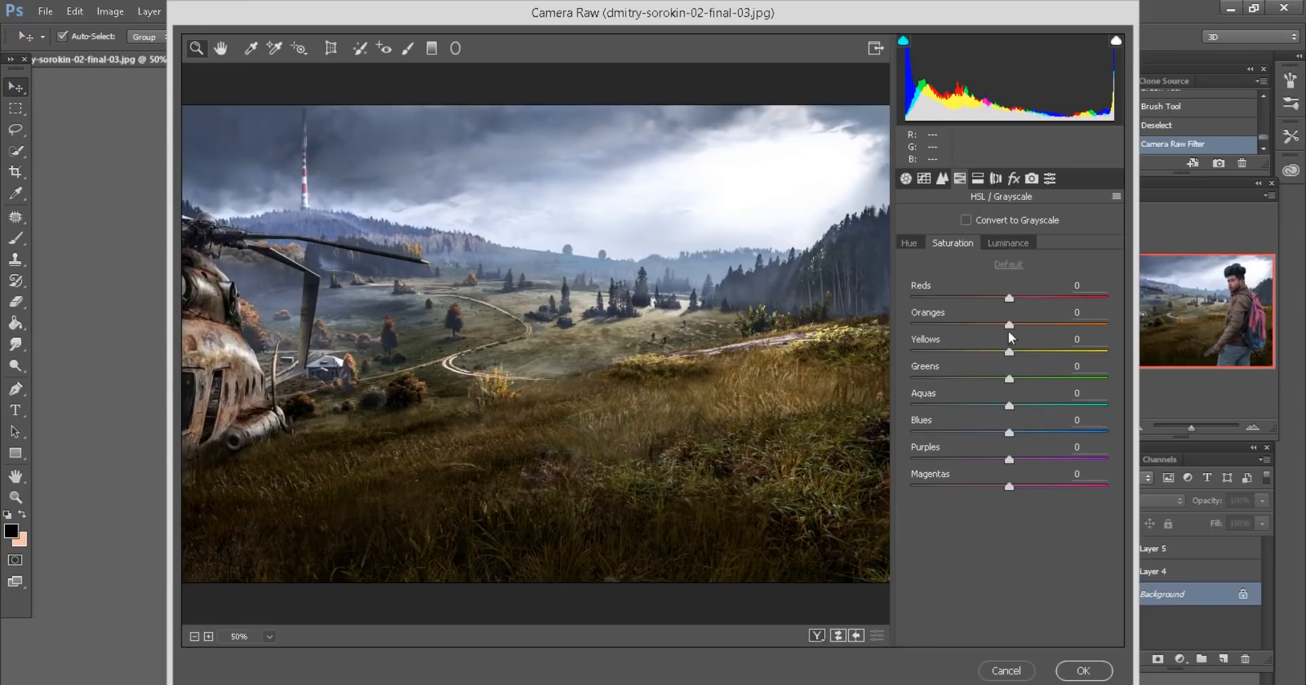
pyautogui.moveTo(1009, 326); pyautogui.dragTo(978, 351)
pyautogui.click(1082, 672)
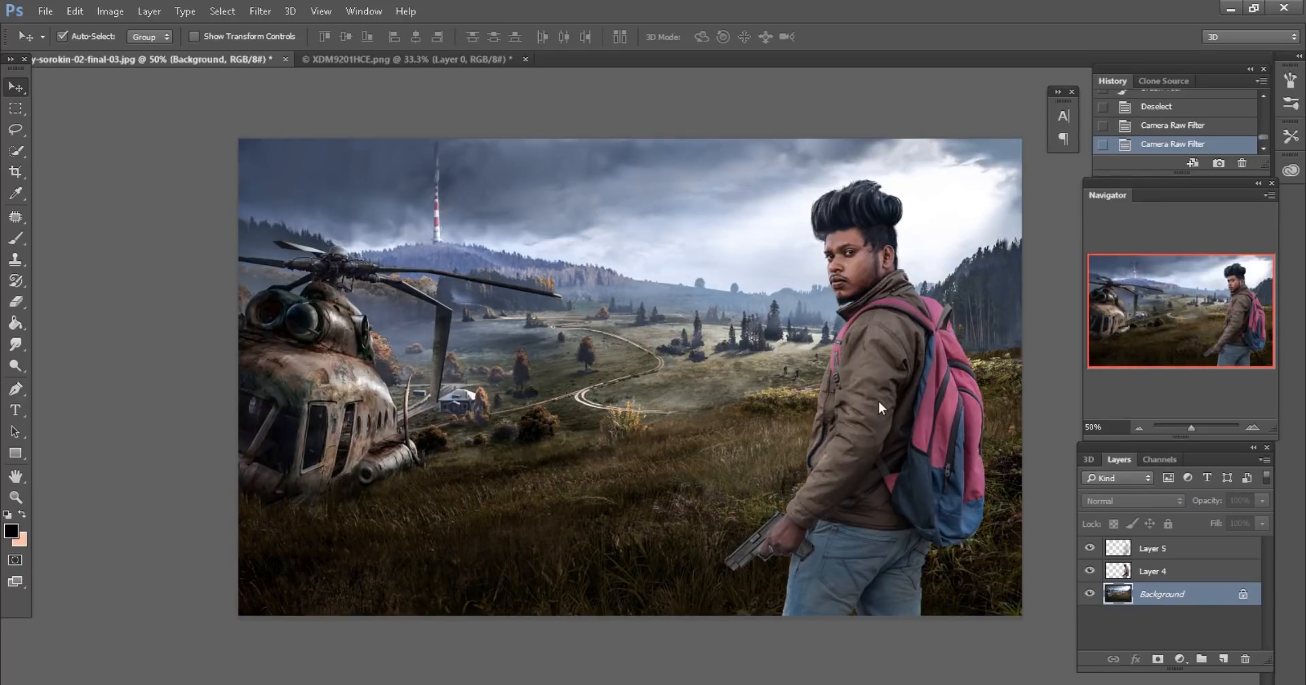
# Merge Layer 5 down into the person's Layer 4 and add a layer mask to it
pyautogui.click(1178, 551)
pyautogui.rightClick(1174, 545)
pyautogui.click(884, 535)
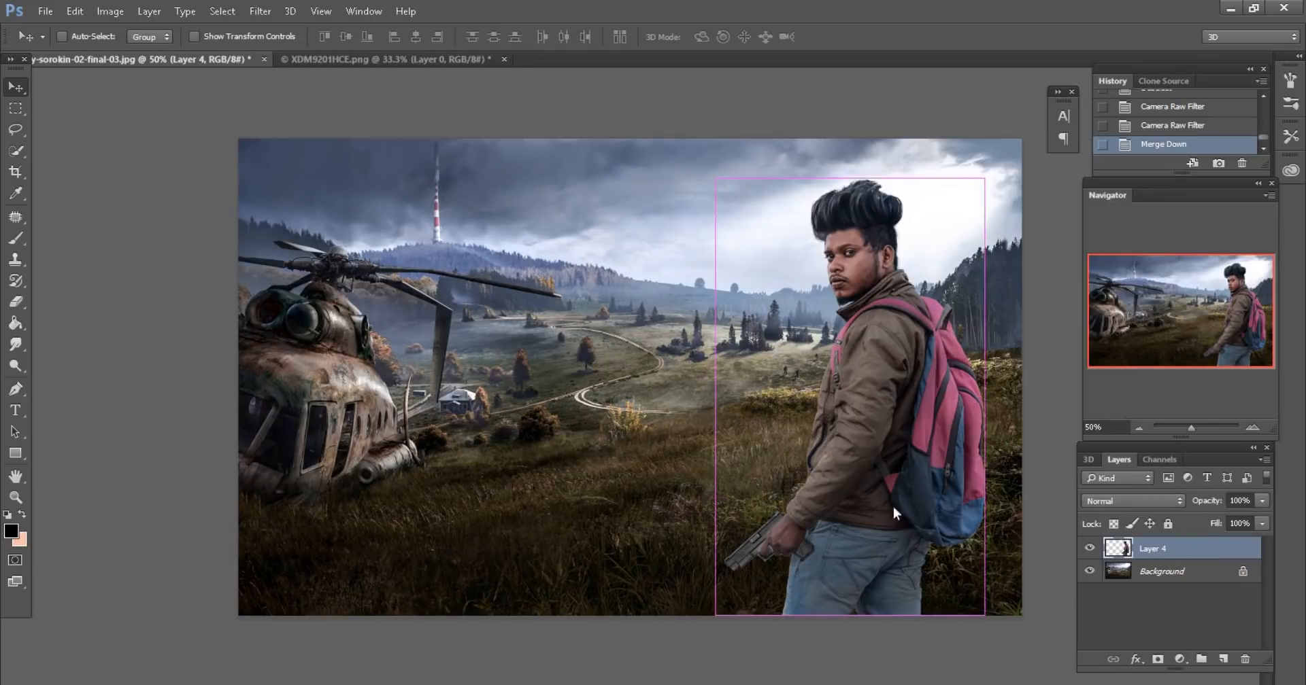
pyautogui.click(1158, 659)
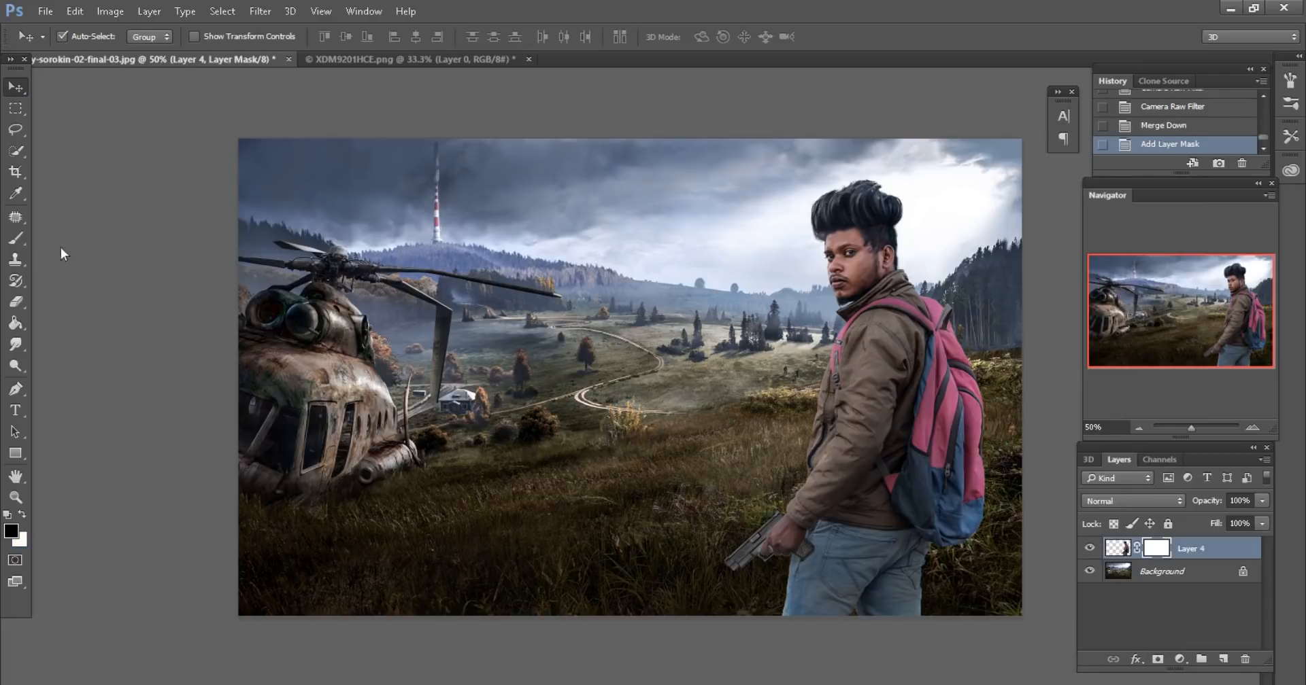
# Mask out the lower jeans so they fade into the grass, using a soft black 150 px brush at 100% opacity
pyautogui.press('b')
pyautogui.rightClick(536, 308)
pyautogui.press('Escape')
pyautogui.hotkey('ctrl', '+')
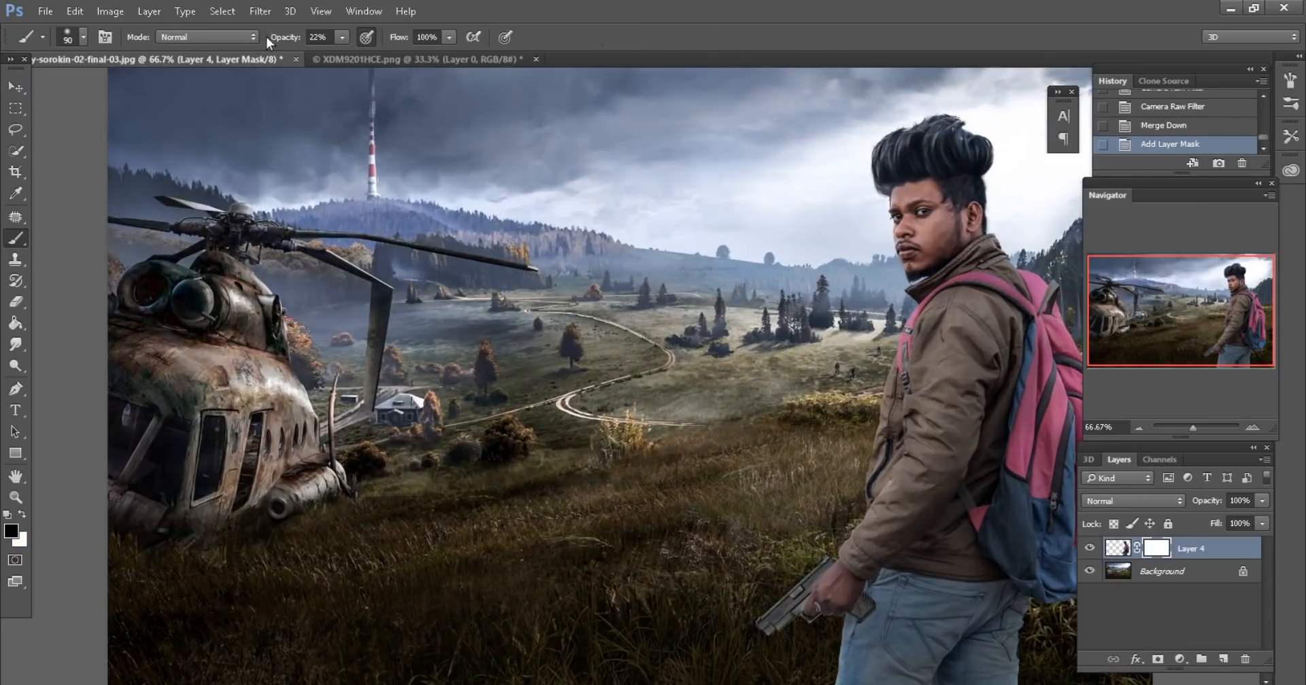
pyautogui.moveTo(271, 36)
pyautogui.mouseDown()
pyautogui.moveTo(306, 37)
pyautogui.moveTo(280, 39)
pyautogui.mouseUp()
pyautogui.hotkey('ctrl', '+')
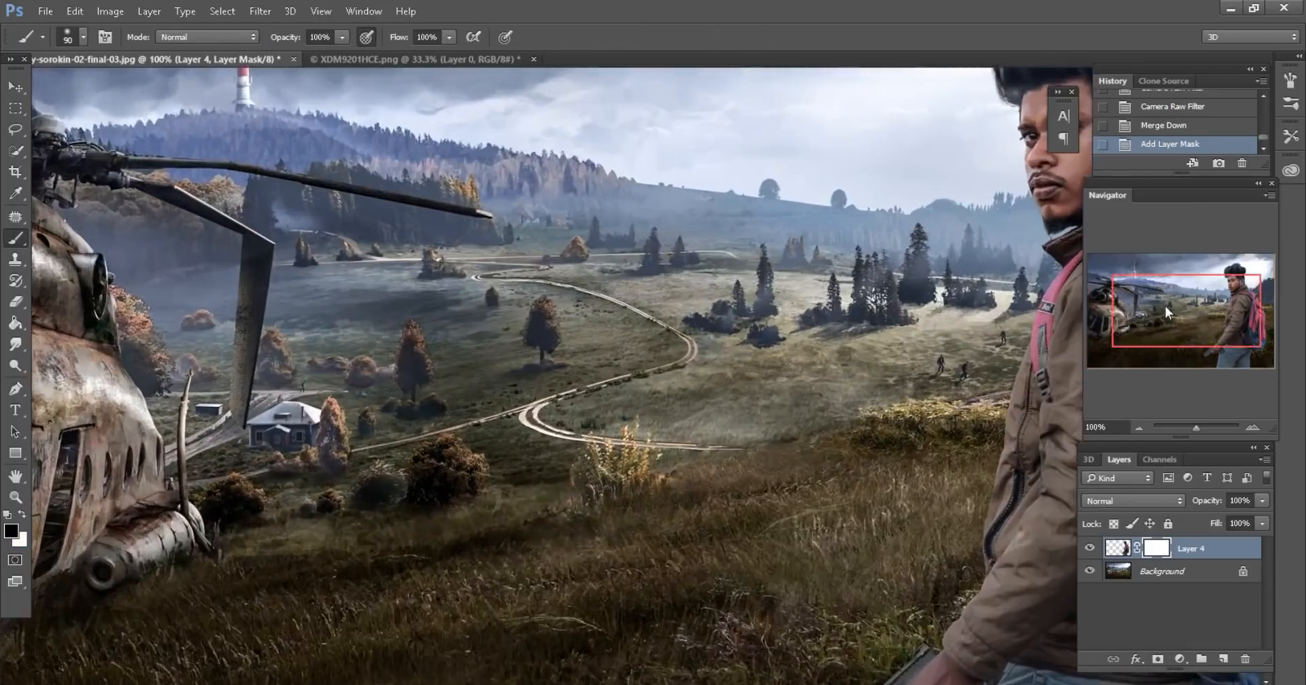
pyautogui.scroll(-5, 997, 440)
pyautogui.hscroll(6, 888, 435)
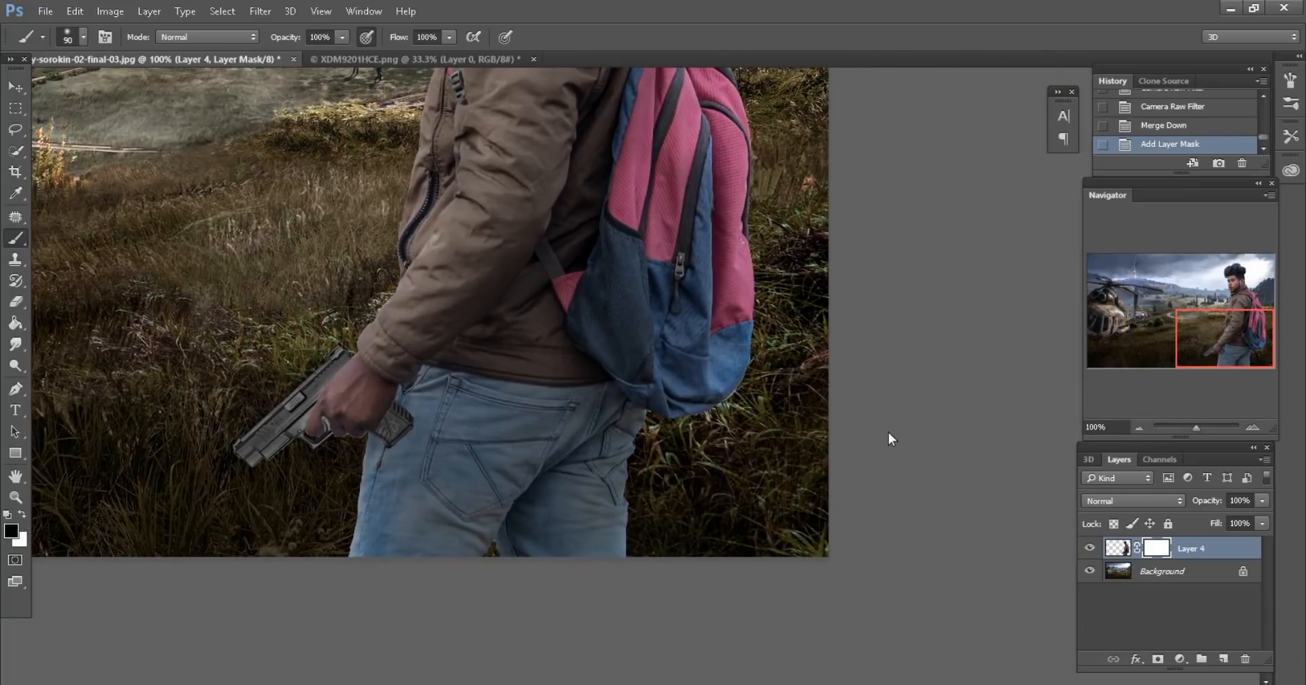
pyautogui.hscroll(2, 888, 433)
pyautogui.scroll(-2, 816, 439)
pyautogui.press(']')
pyautogui.press(']')
pyautogui.press(']')
pyautogui.moveTo(599, 442)
pyautogui.mouseDown()
pyautogui.moveTo(540, 487)
pyautogui.moveTo(551, 457)
pyautogui.moveTo(489, 426)
pyautogui.moveTo(426, 458)
pyautogui.mouseUp()
pyautogui.moveTo(292, 440); pyautogui.dragTo(326, 503)
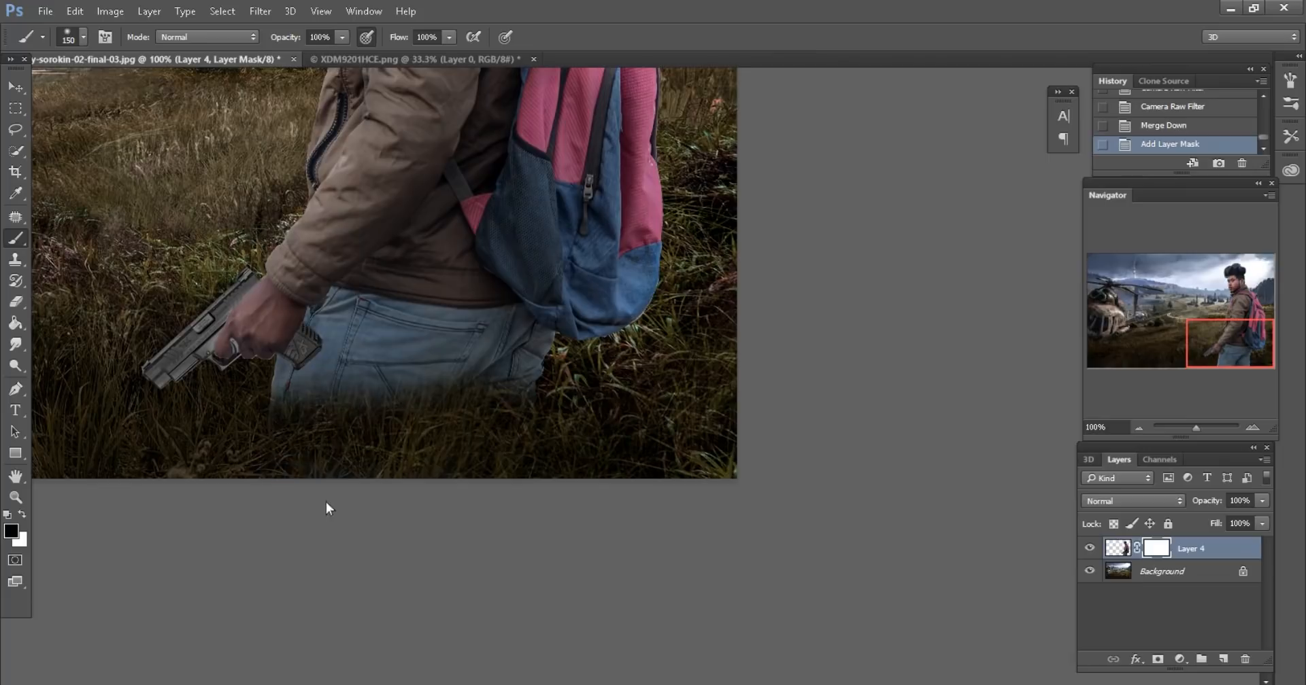
pyautogui.moveTo(565, 456); pyautogui.dragTo(566, 455)
# Move the masked person slightly up and to the right in the landscape
pyautogui.scroll(3, 523, 267)
pyautogui.hscroll(-1, 522, 267)
pyautogui.moveTo(525, 252); pyautogui.dragTo(540, 214)
pyautogui.hscroll(-2, 534, 300)
pyautogui.scroll(2, 536, 302)
pyautogui.hscroll(-2, 536, 302)
# Hide the remaining lower edge of the jeans on the mask with a soft black 200 px brush
pyautogui.press(']')
pyautogui.press(']')
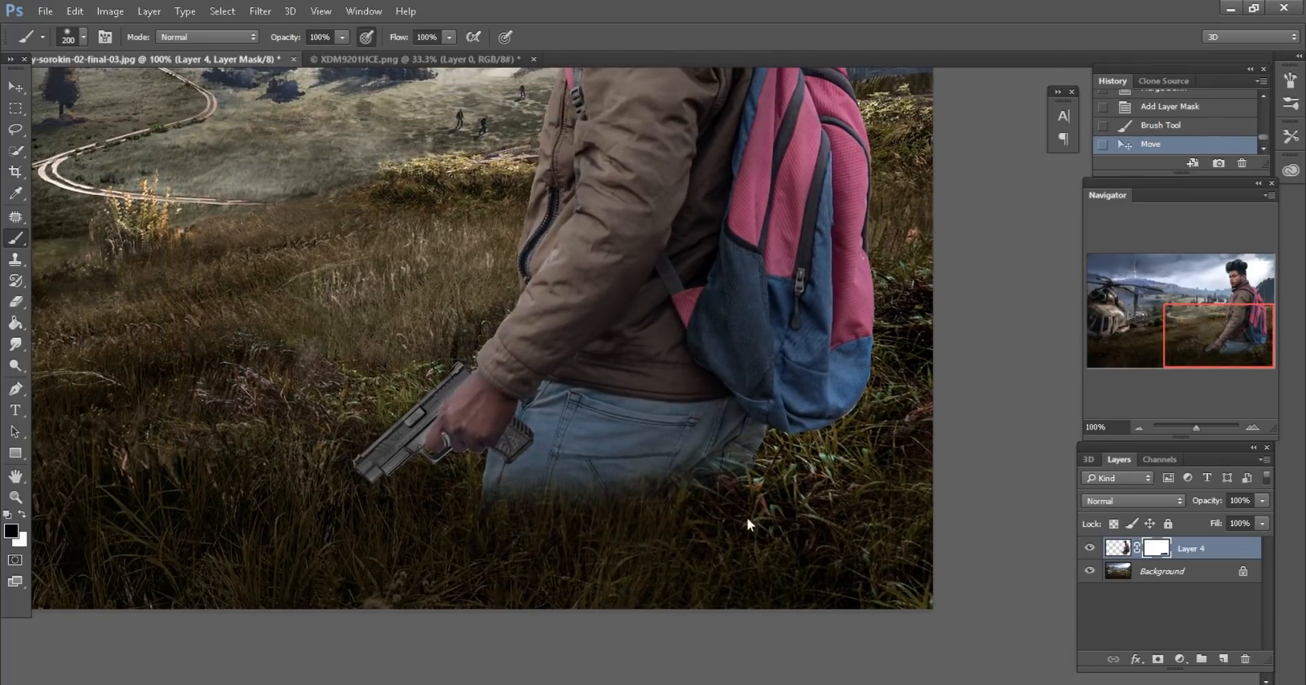
pyautogui.moveTo(579, 551); pyautogui.dragTo(492, 553)
pyautogui.scroll(-2, 596, 537)
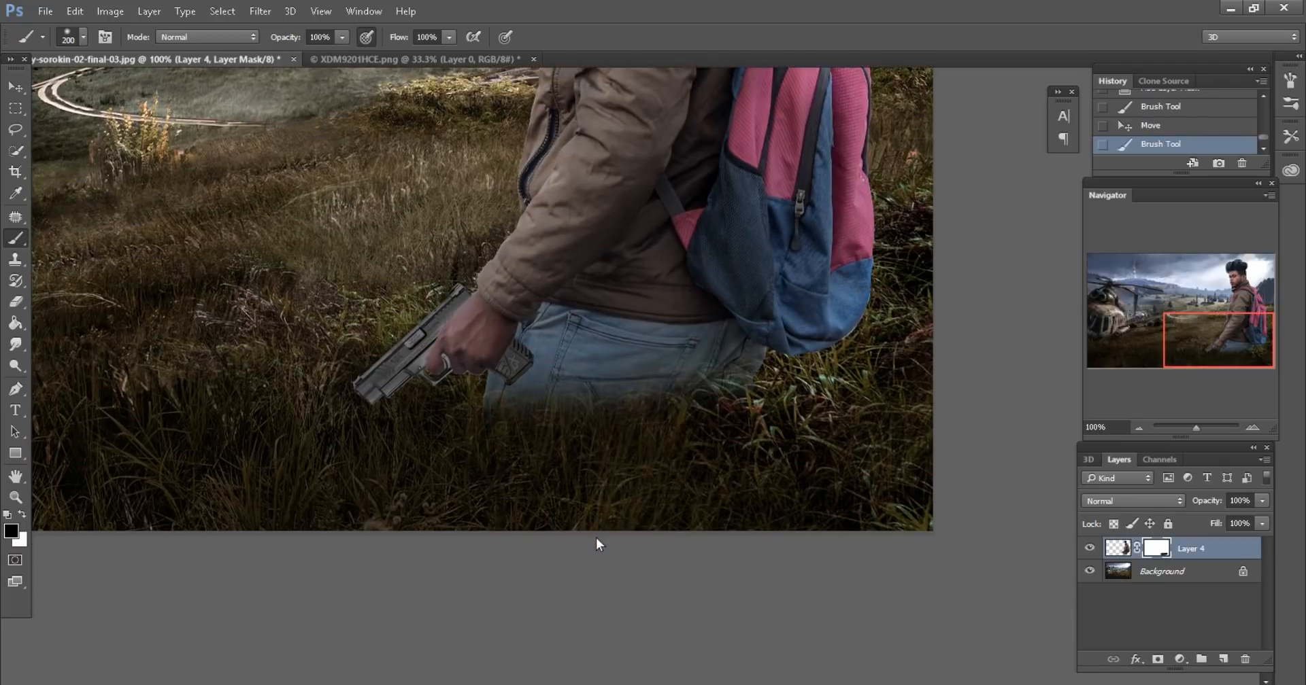
pyautogui.scroll(-1, 596, 537)
pyautogui.scroll(-1, 858, 480)
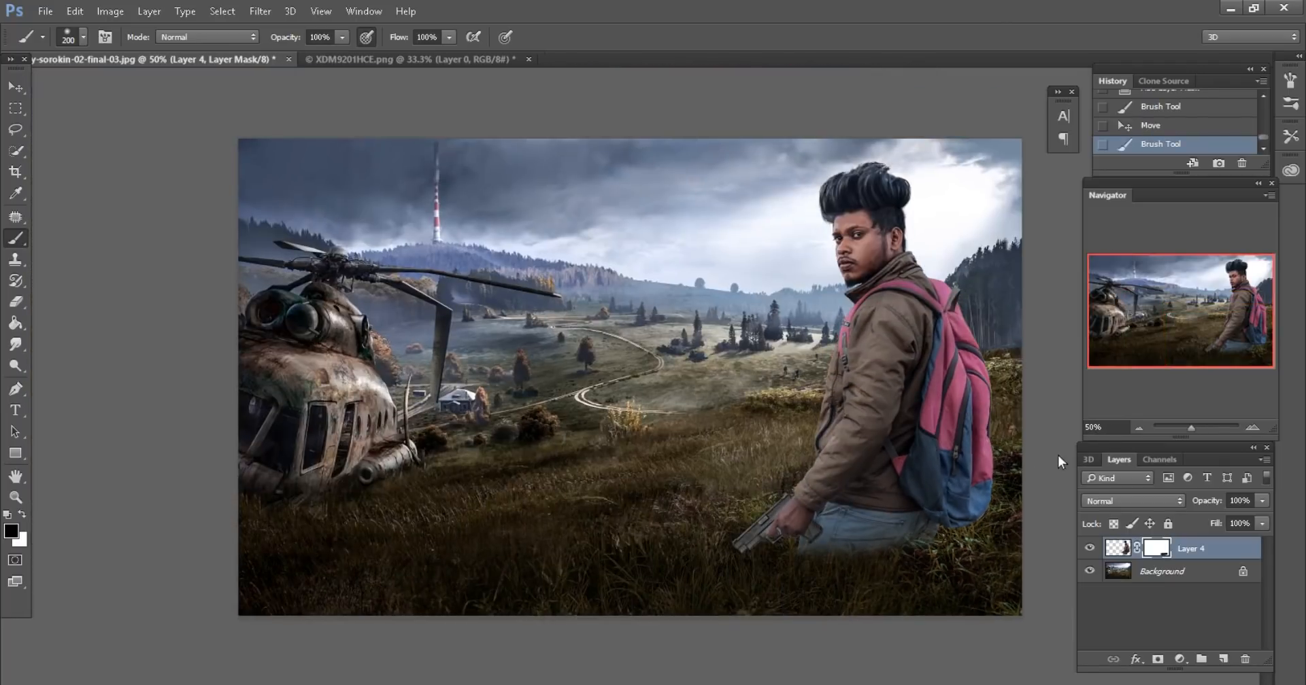
# Target the image of Layer 4 and load the person's outline as a selection
pyautogui.scroll(2, 1008, 415)
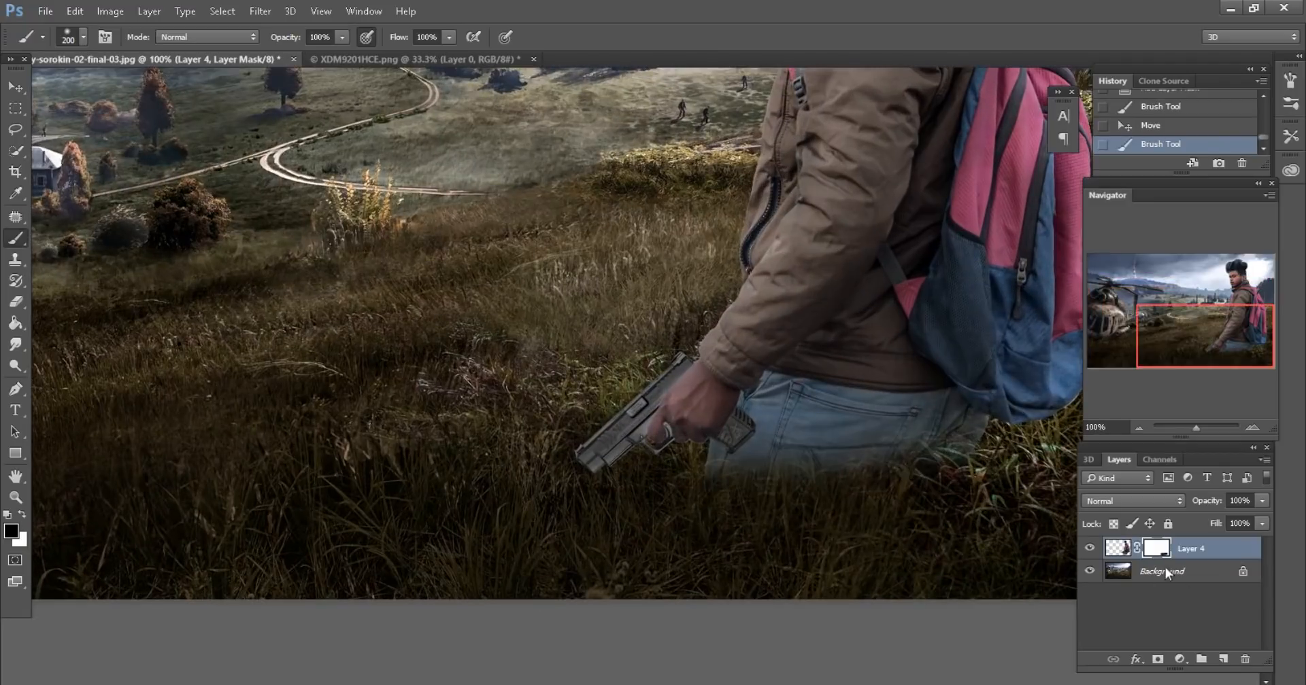
pyautogui.click(1117, 549)
pyautogui.keyDown('ctrl'); pyautogui.click(1116, 549); pyautogui.keyUp('ctrl')
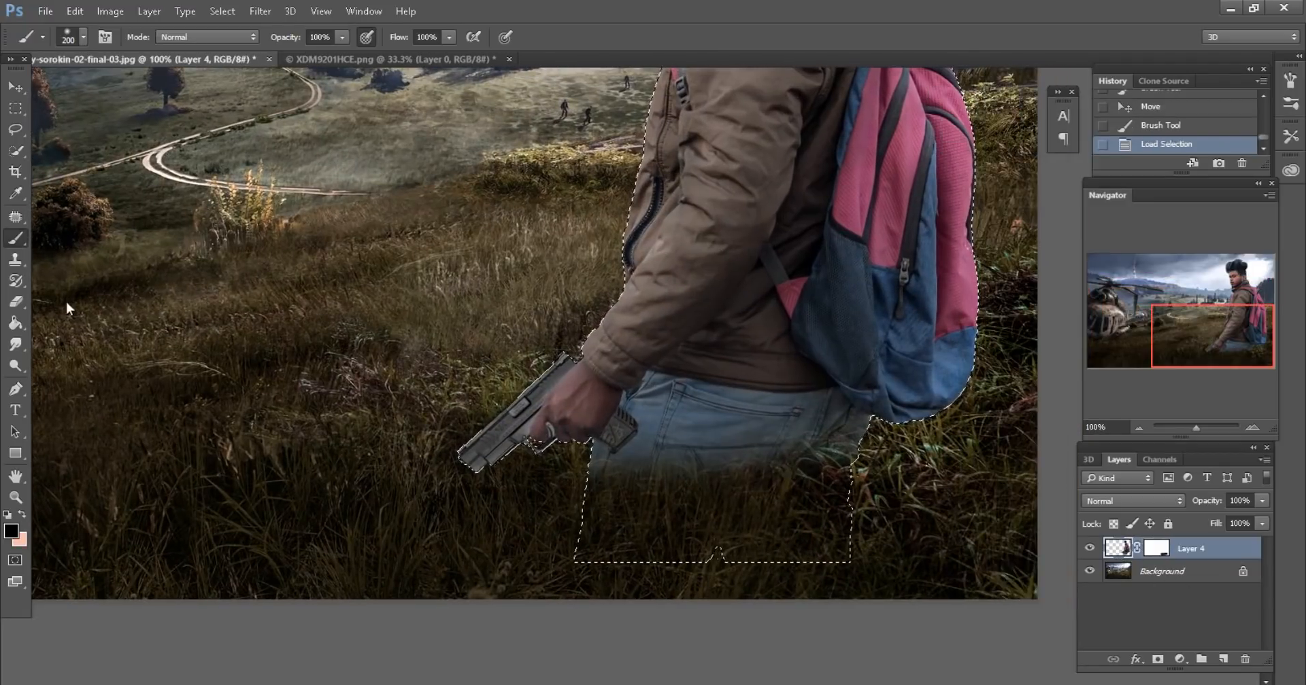
# Darken the jeans and lower edges of the person inside the selection with a soft black 150 px brush at 52% opacity
pyautogui.moveTo(284, 36); pyautogui.dragTo(245, 35)
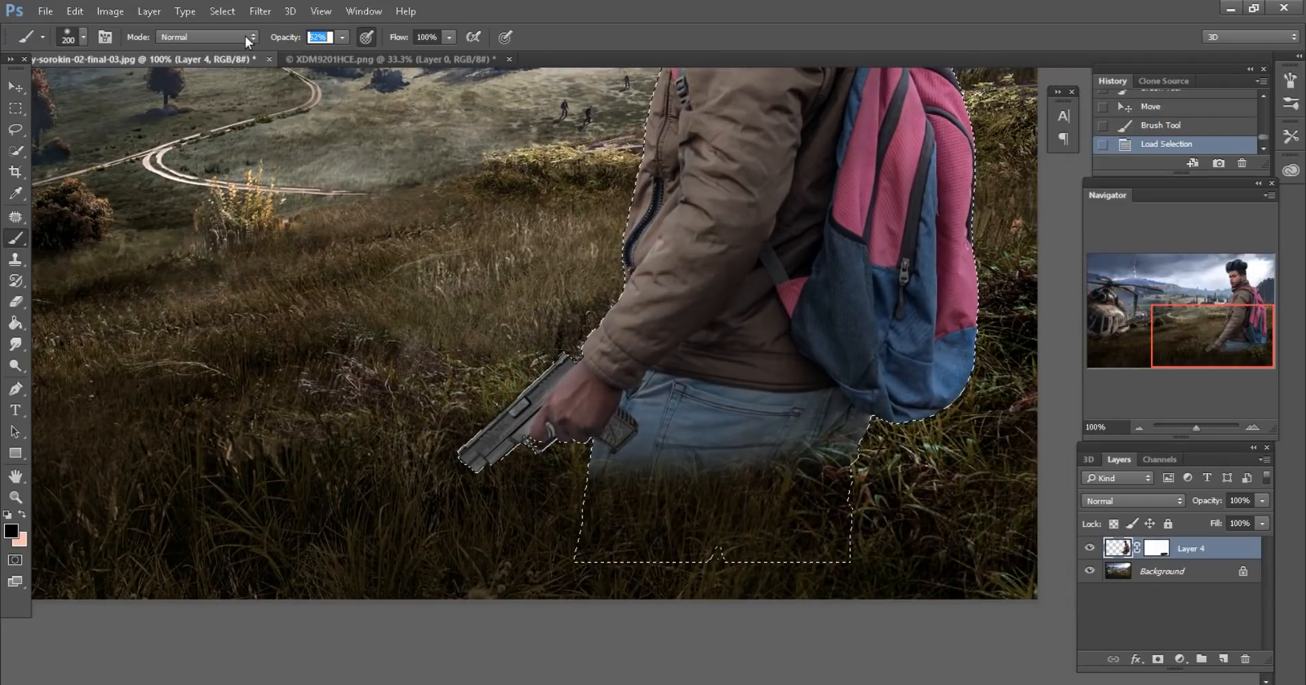
pyautogui.rightClick(523, 254)
pyautogui.press('Escape')
pyautogui.hotkey('ctrl', '+')
pyautogui.press('[')
pyautogui.press('[')
pyautogui.moveTo(739, 537); pyautogui.dragTo(1076, 525)
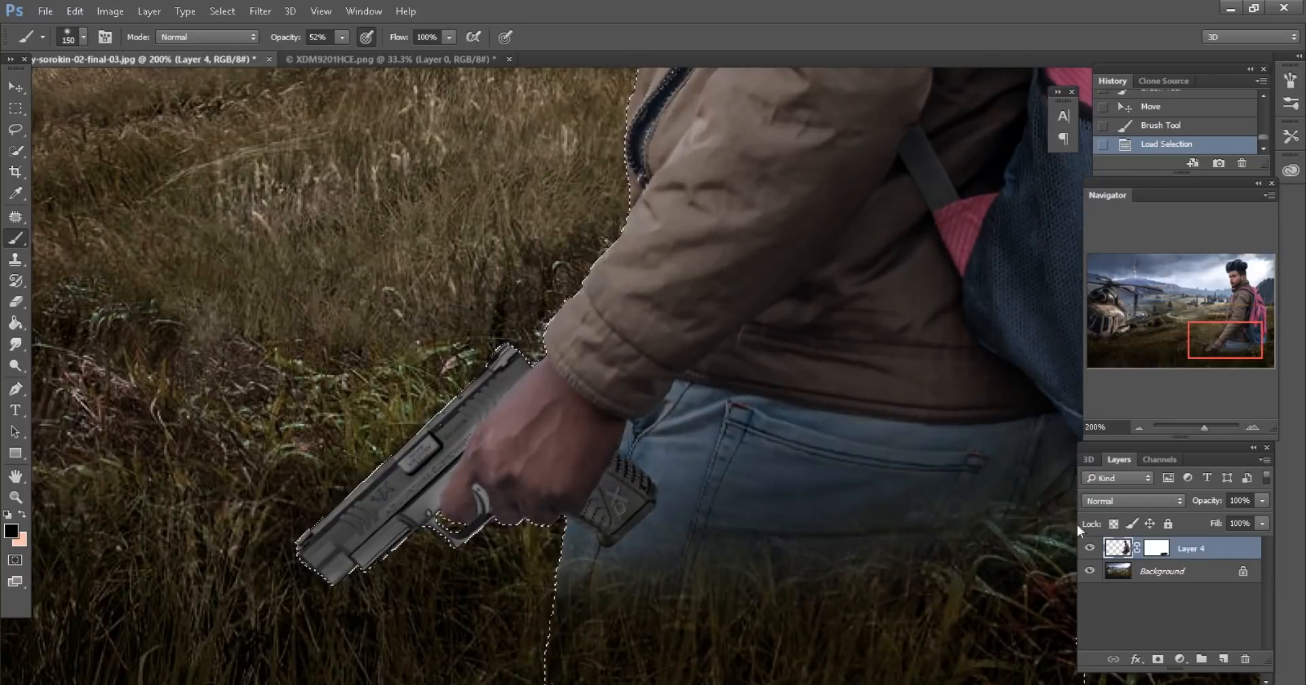
pyautogui.hotkey('ctrl', '-')
pyautogui.hotkey('ctrl', '-')
pyautogui.moveTo(816, 425); pyautogui.dragTo(877, 442)
pyautogui.moveTo(688, 482); pyautogui.dragTo(636, 469)
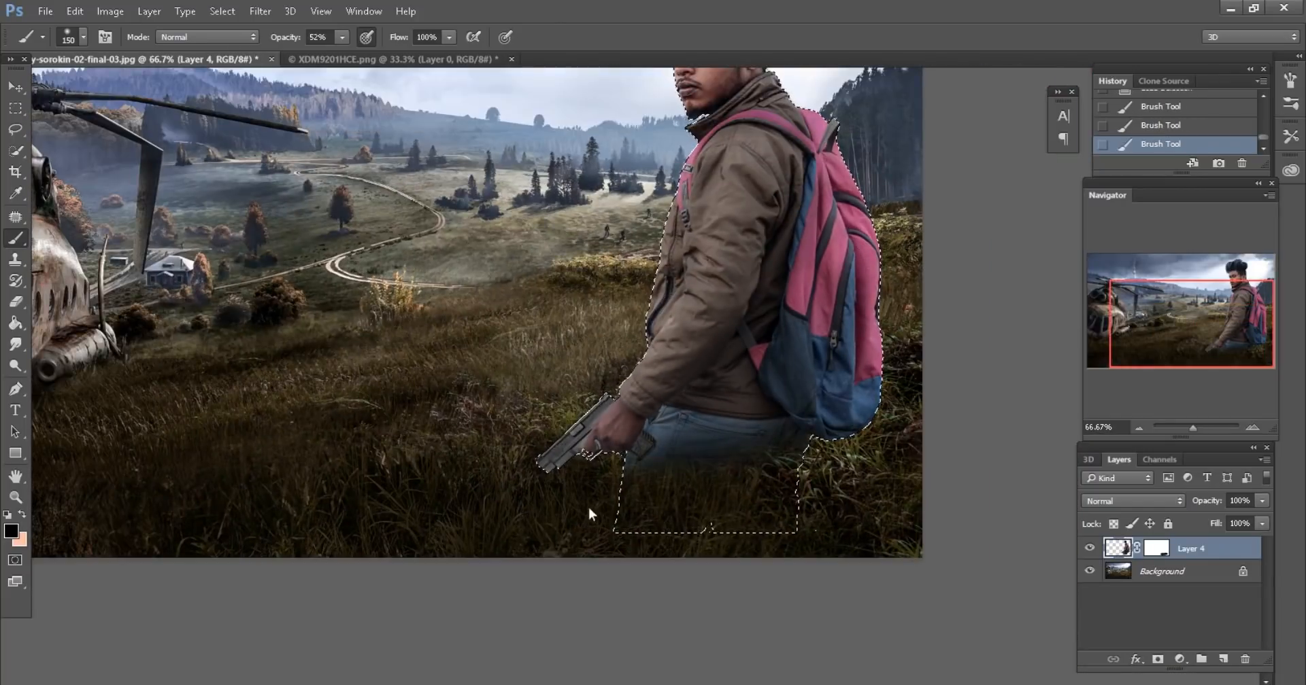
# Deselect the person's outline and return to the full-image view
pyautogui.press('l')
pyautogui.hotkey('ctrl', 'd')
pyautogui.hotkey('ctrl', '-')
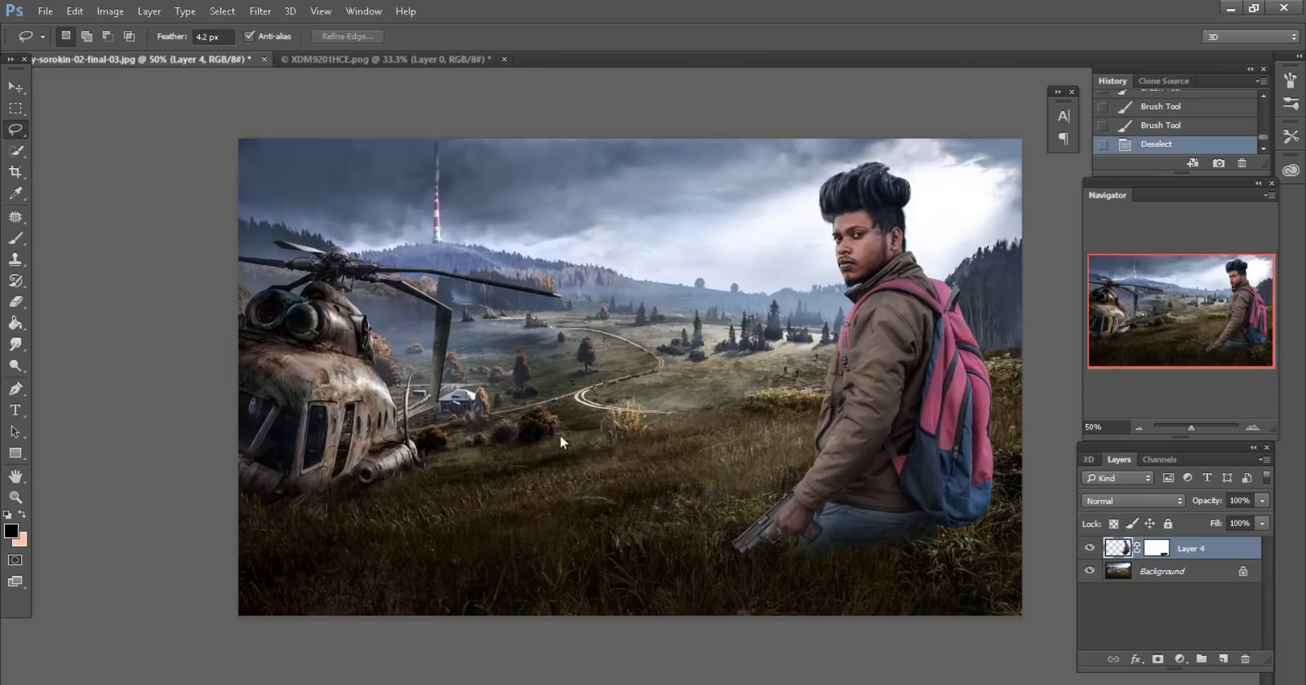
pyautogui.hotkey('ctrl', '-')
pyautogui.hotkey('ctrl', '+')
# Add a new layer directly above the Background and set its blend mode to Screen
pyautogui.click(1170, 572)
pyautogui.click(1222, 659)
pyautogui.click(1133, 501)
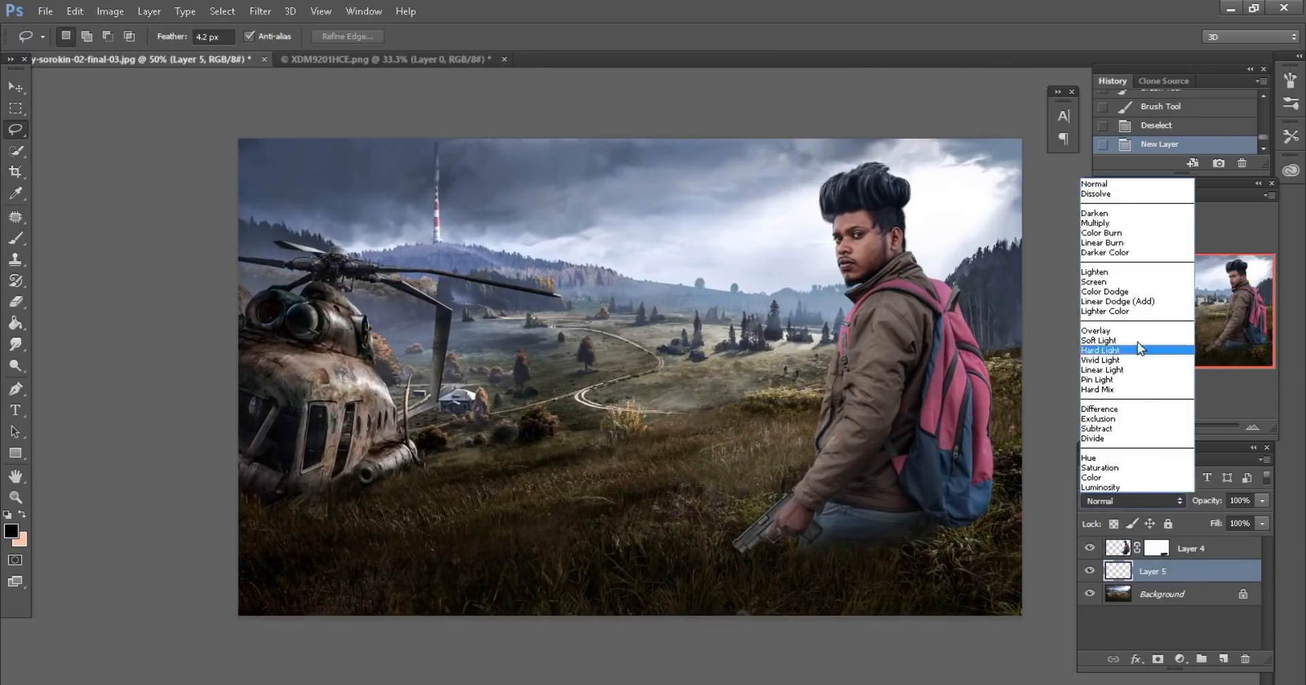
pyautogui.click(1097, 283)
# Unlock the Background as a regular layer and load its outline as a selection with the Screen layer active
pyautogui.hotkey('alt', '[')
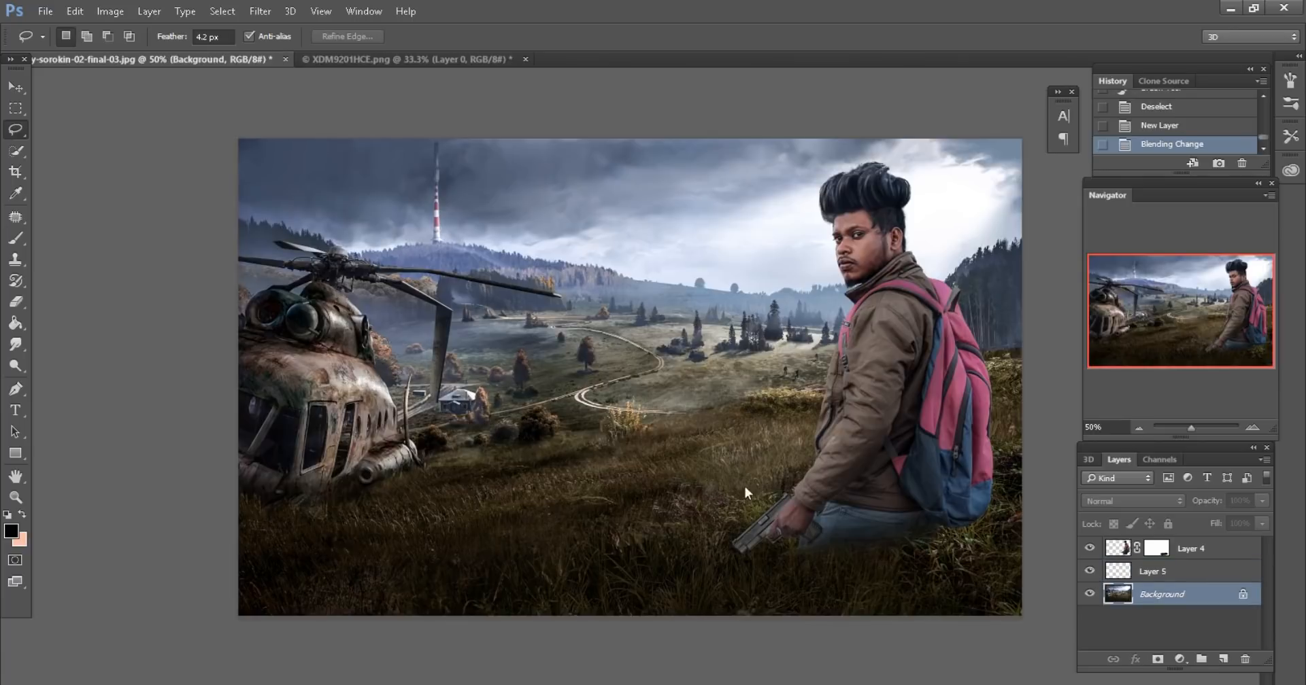
pyautogui.click(1245, 595)
pyautogui.click(1142, 577)
pyautogui.keyDown('ctrl'); pyautogui.click(1118, 594); pyautogui.keyUp('ctrl')
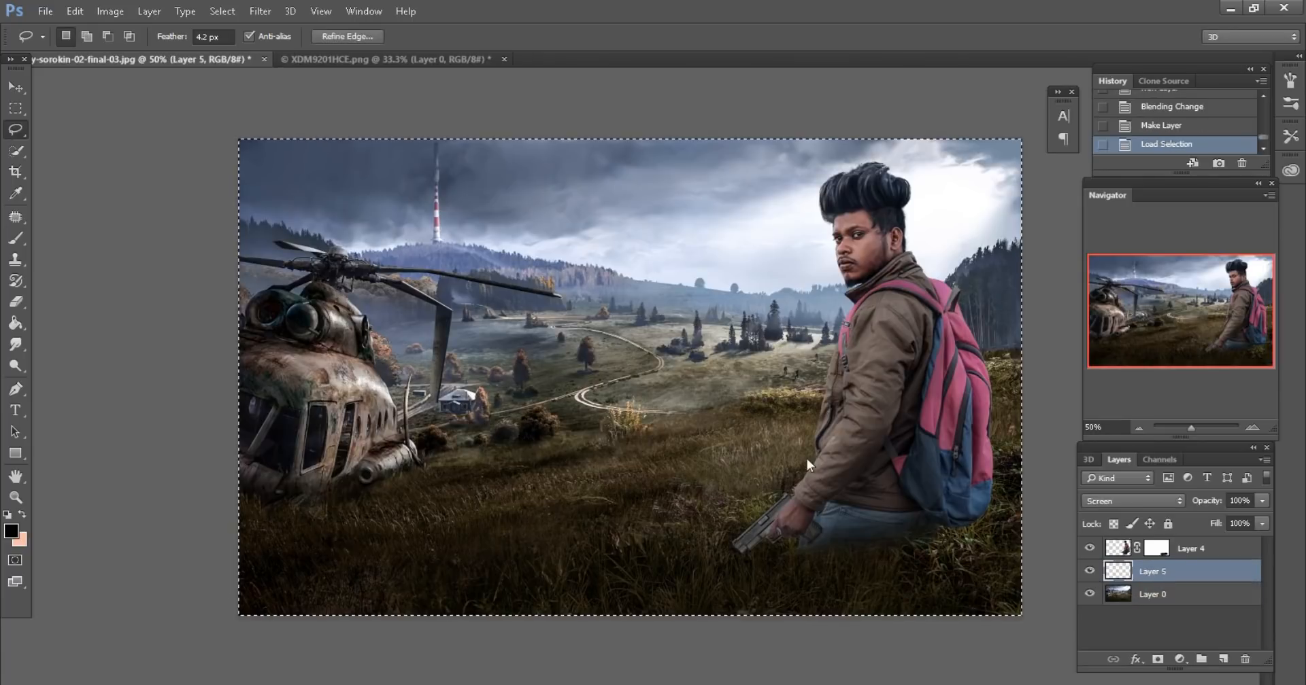
# Set up the brush with 23% opacity and a paler peach foreground colour
pyautogui.hotkey('ctrl', '+')
pyautogui.hotkey('ctrl', '+')
pyautogui.press('b')
pyautogui.moveTo(276, 38); pyautogui.dragTo(263, 37)
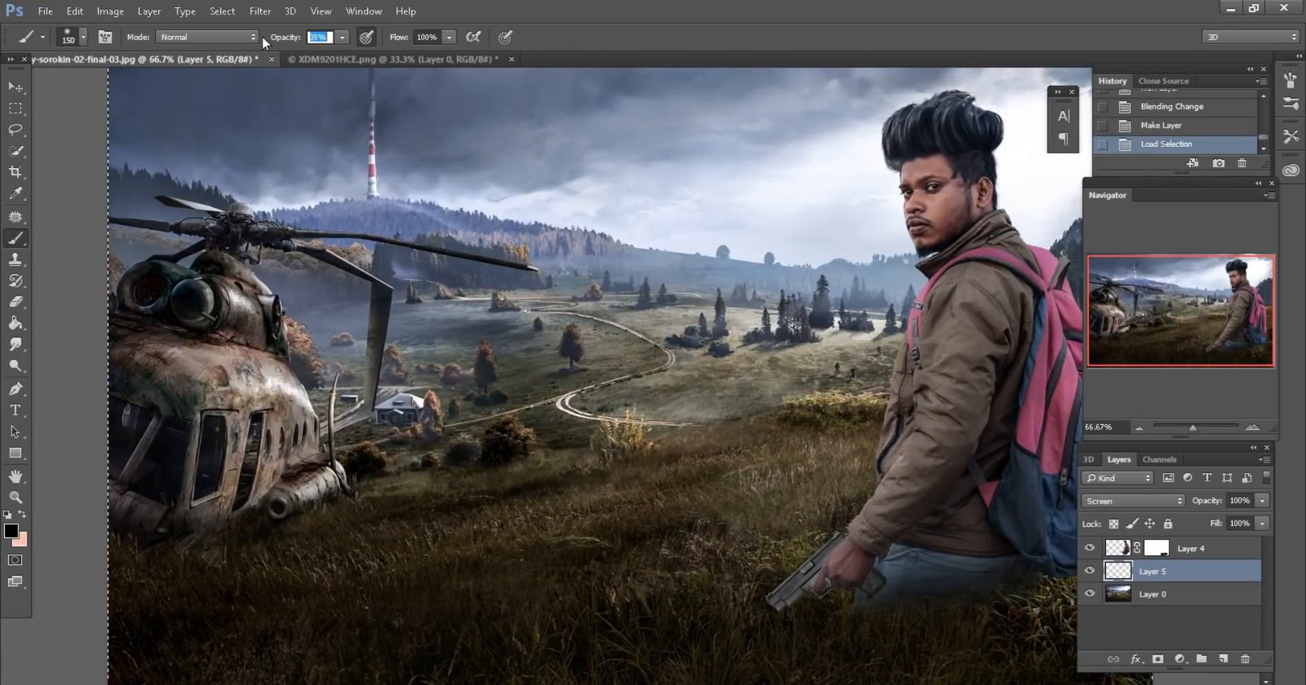
pyautogui.click(22, 515)
pyautogui.click(11, 532)
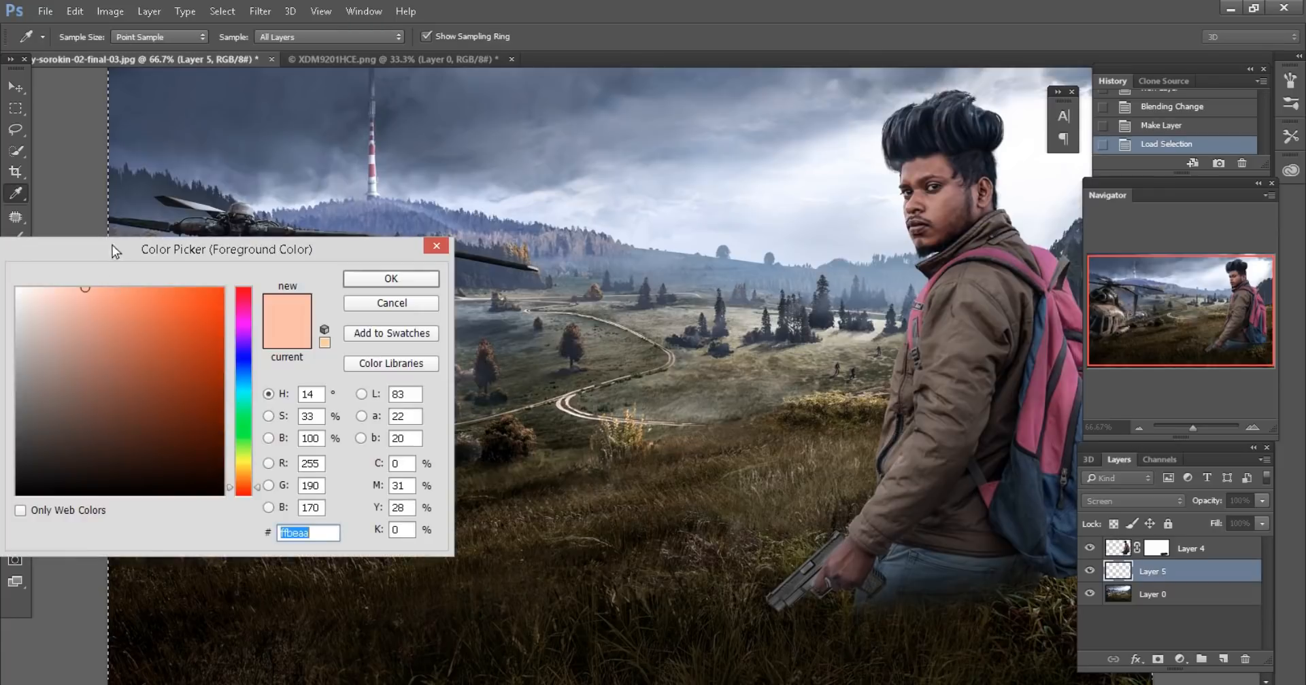
pyautogui.click(71, 289)
pyautogui.click(389, 280)
pyautogui.hotkey('ctrl', '-')
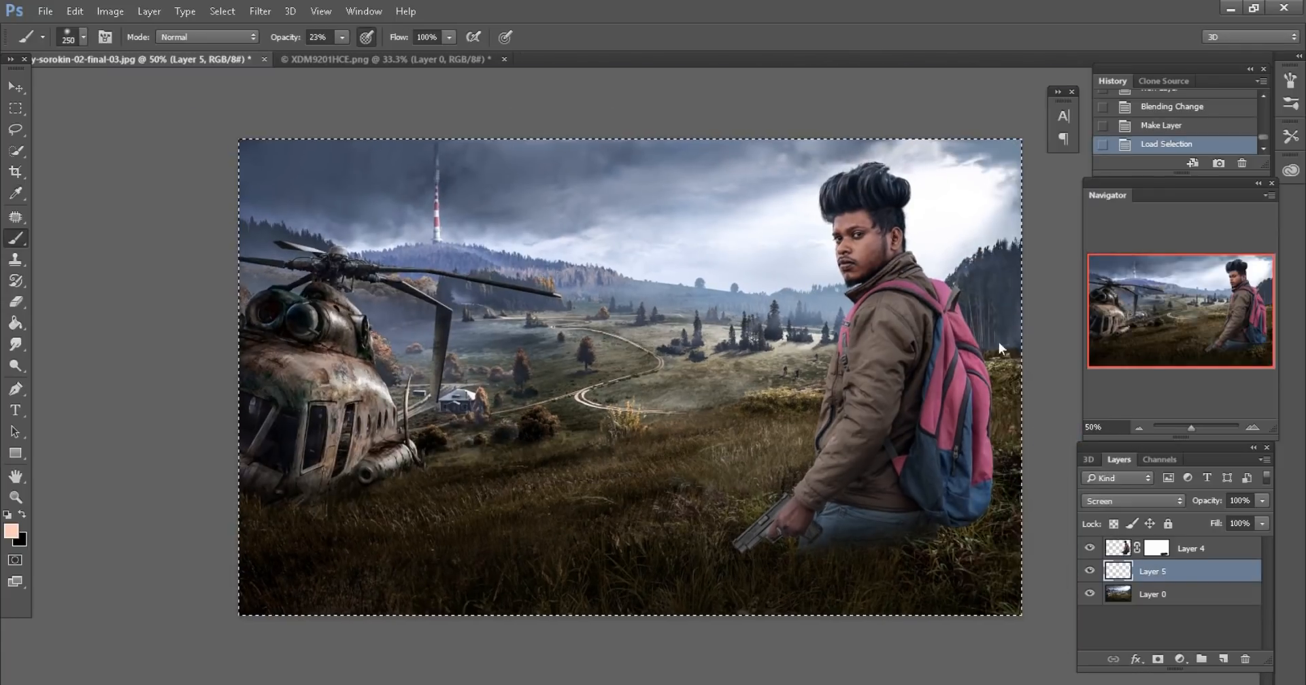
# Paint a soft peach haze over the landscape around the person on the Screen layer, using a brush of about 1100 to 1200 px
pyautogui.click(886, 256)
pyautogui.press('[')
pyautogui.press('[')
pyautogui.click(884, 260)
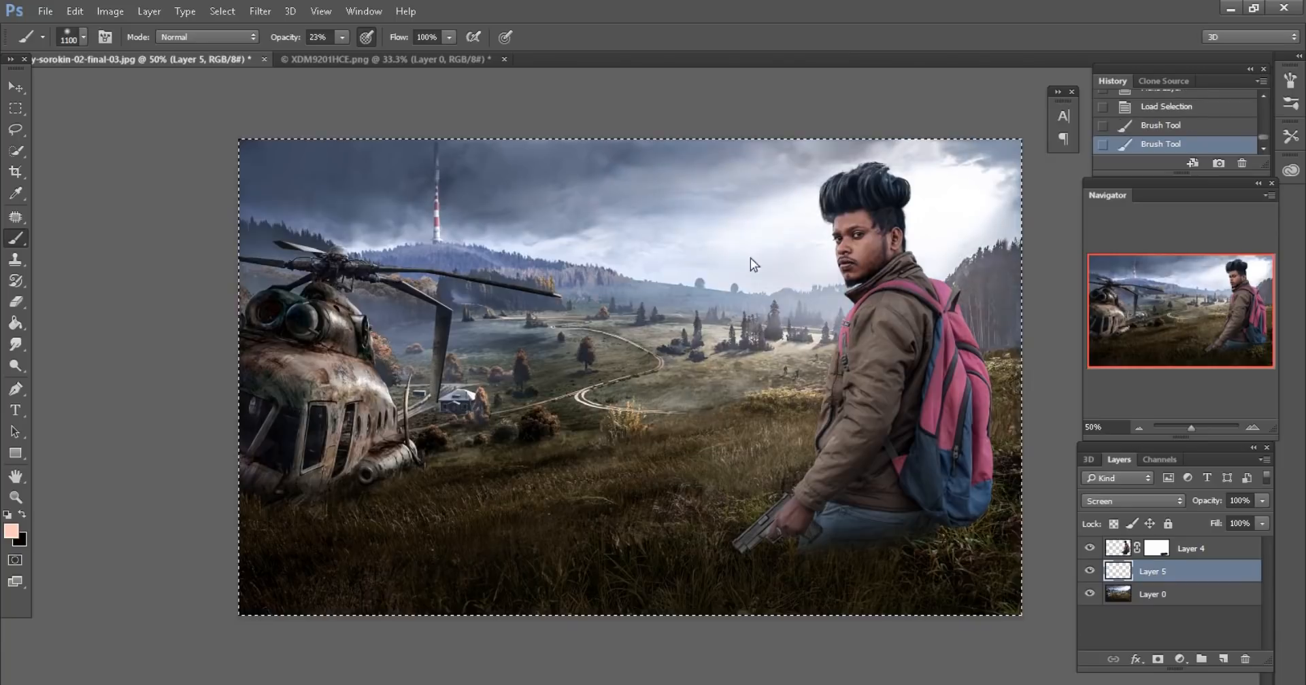
pyautogui.press(']')
pyautogui.click(665, 271)
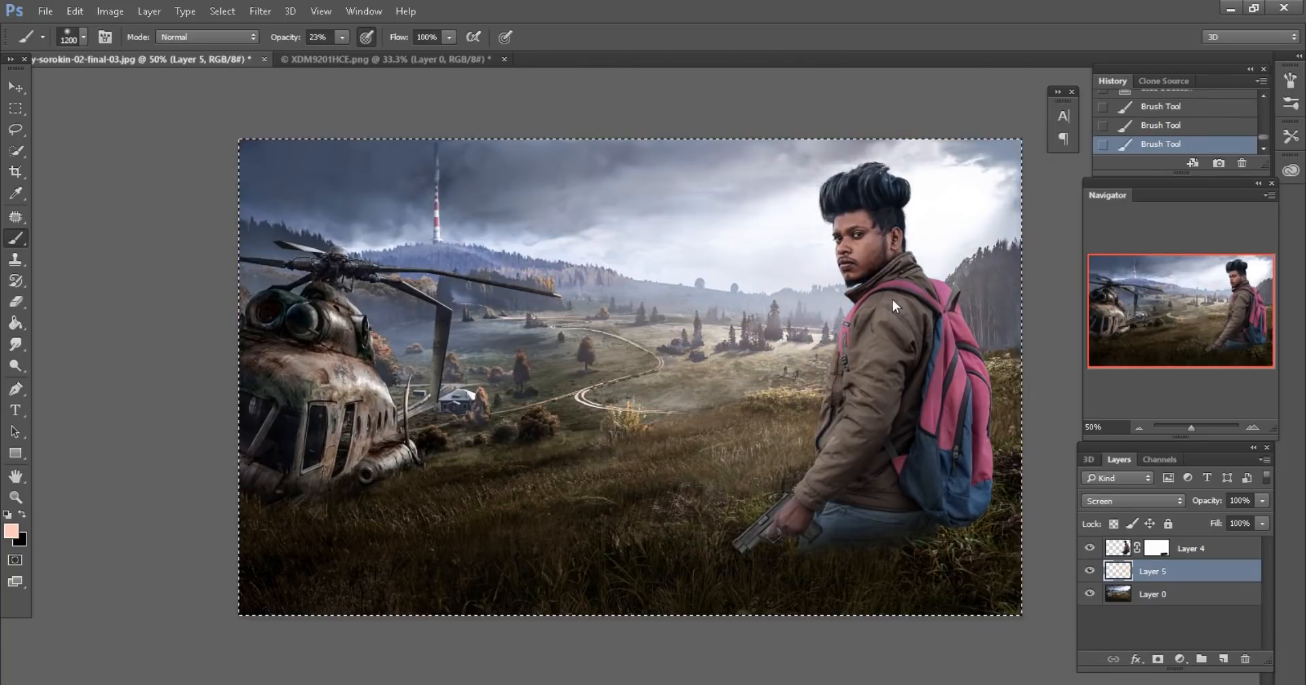
pyautogui.press('[')
pyautogui.press('[')
pyautogui.press('[')
pyautogui.press('[')
pyautogui.press('[')
pyautogui.press('[')
pyautogui.press('[')
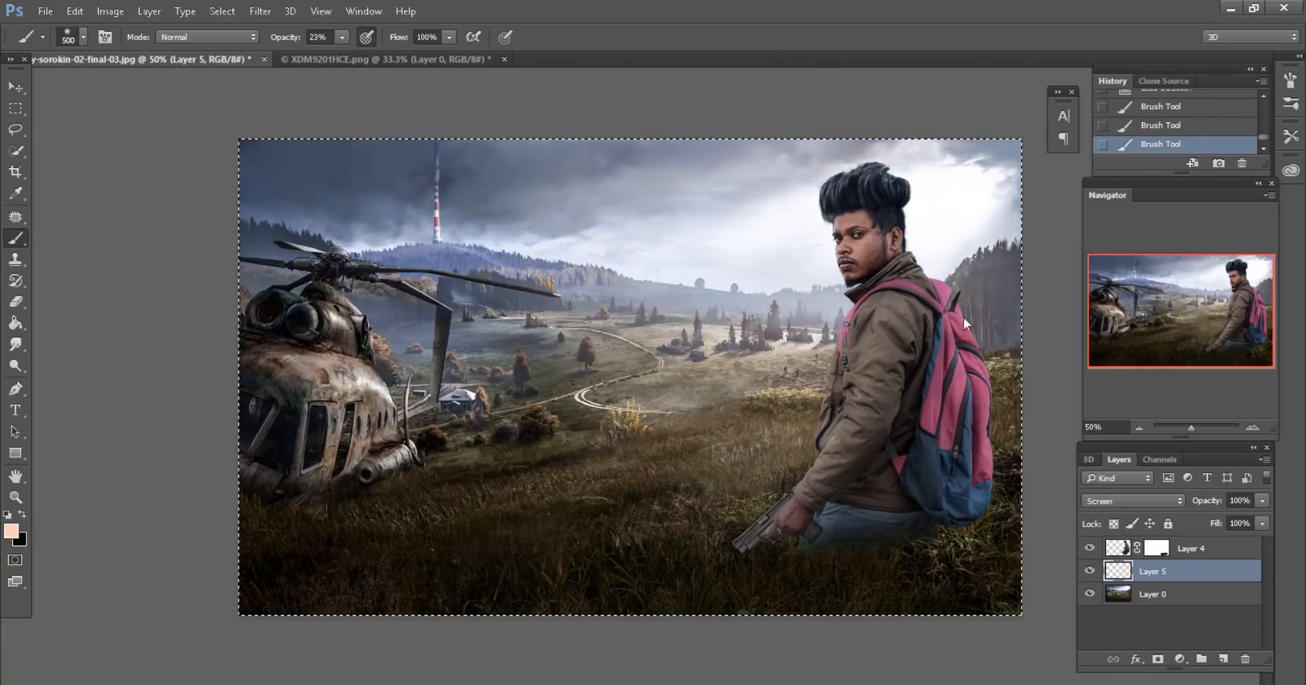
# Clear the selection and apply the layer mask of the person's layer, Layer 4
pyautogui.hotkey('ctrl', '+')
pyautogui.hotkey('ctrl', '+')
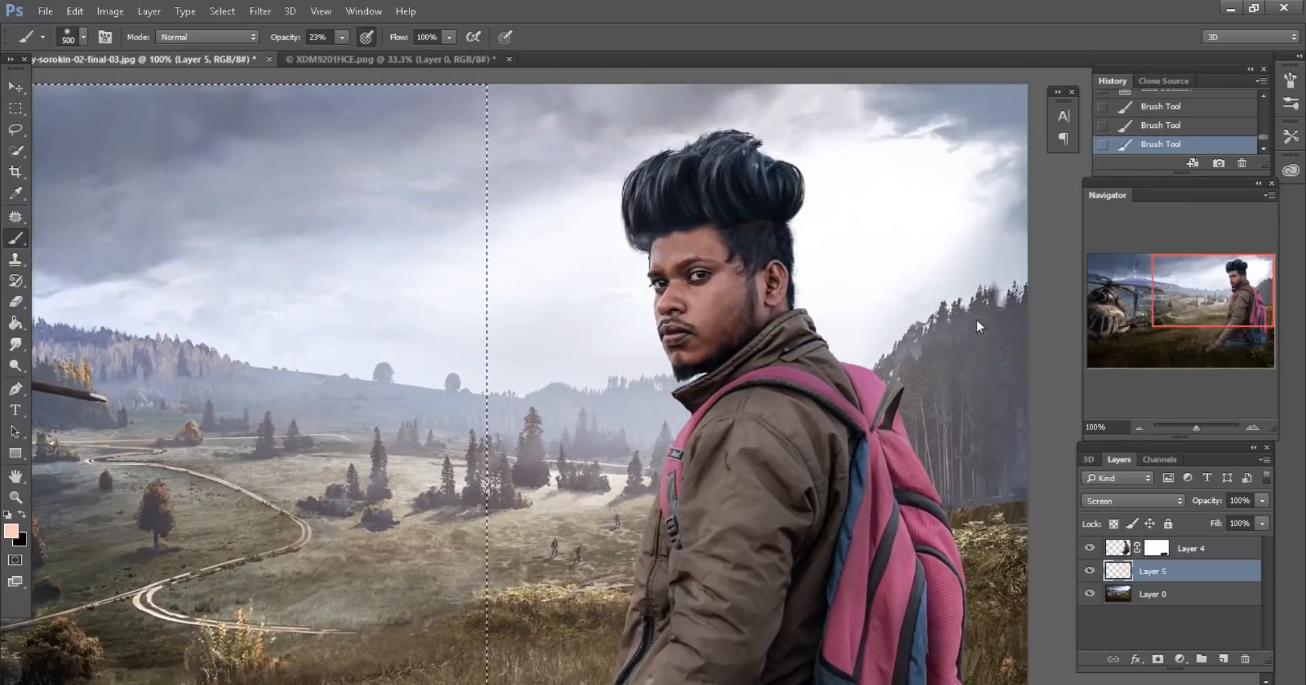
pyautogui.press('l')
pyautogui.hotkey('ctrl', 'd')
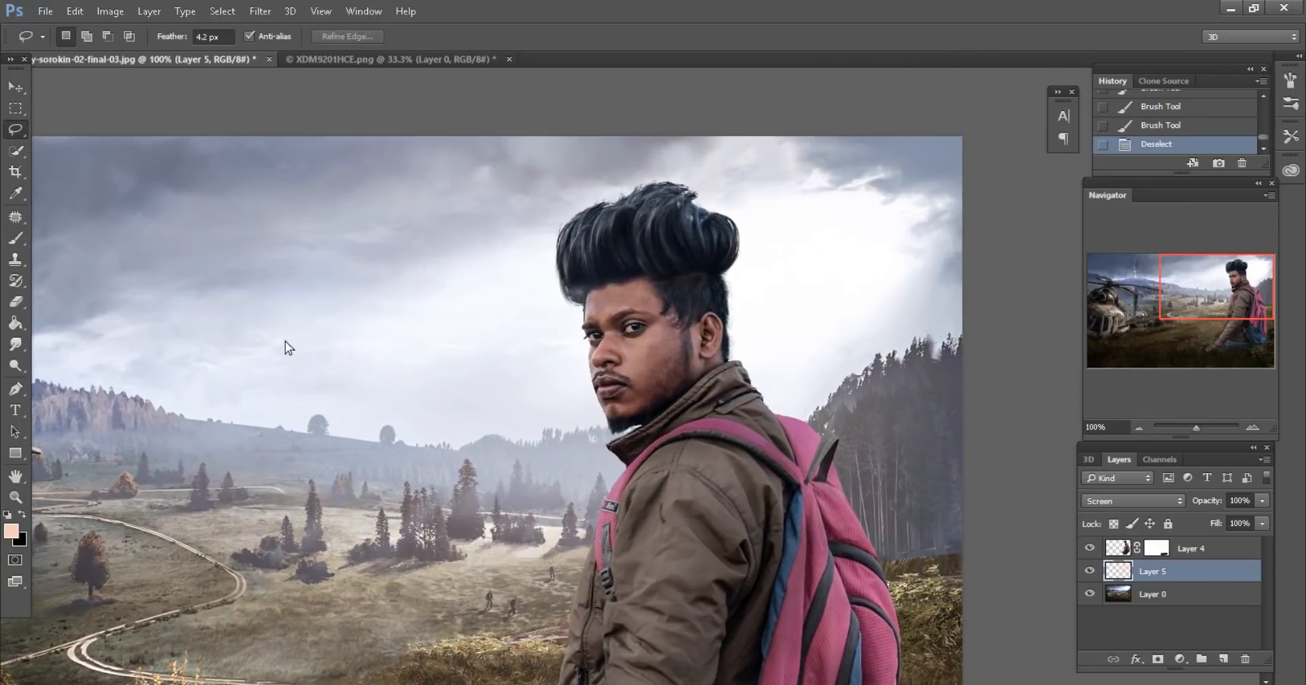
pyautogui.hotkey('alt', ']')
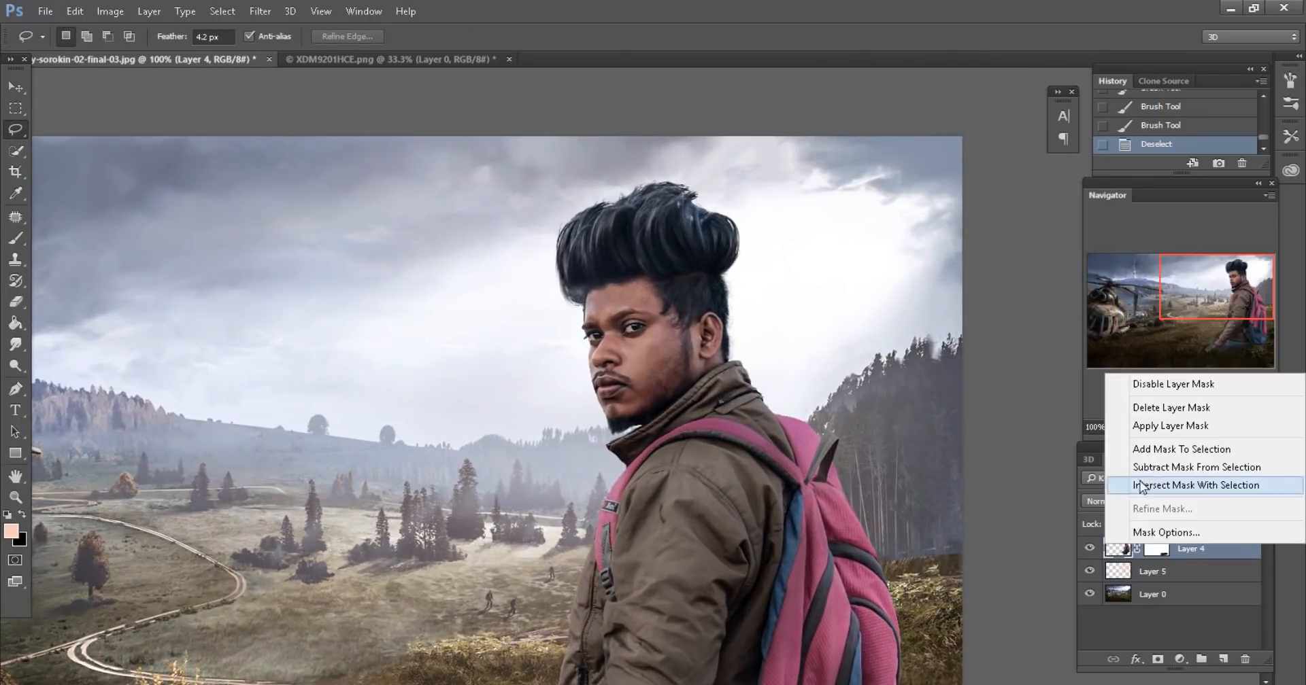
pyautogui.rightClick(1149, 551)
pyautogui.click(1147, 427)
# Lasso loosely around the person's head and copy the selected area to its own layer
pyautogui.moveTo(561, 192)
pyautogui.mouseDown()
pyautogui.moveTo(517, 299)
pyautogui.moveTo(568, 455)
pyautogui.mouseUp()
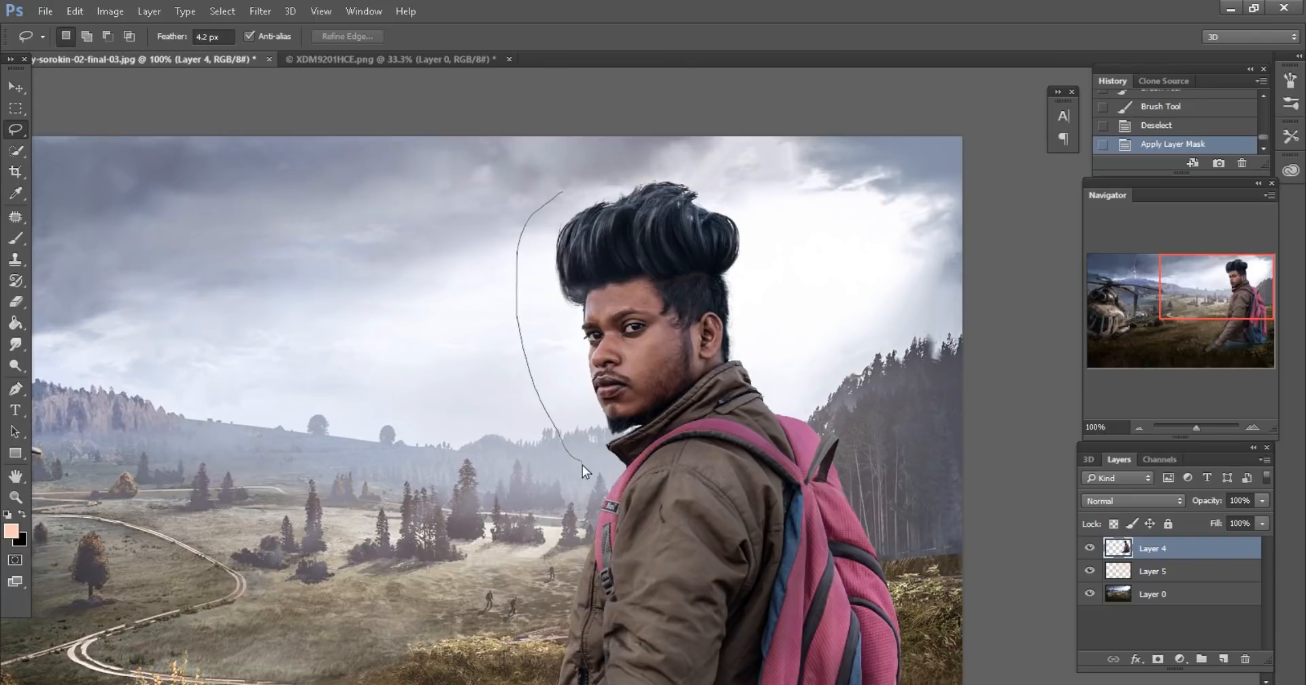
pyautogui.moveTo(804, 402)
pyautogui.mouseDown()
pyautogui.moveTo(738, 186)
pyautogui.moveTo(680, 183)
pyautogui.mouseUp()
pyautogui.hotkey('ctrl', 'j')
pyautogui.hotkey('ctrl', '-')
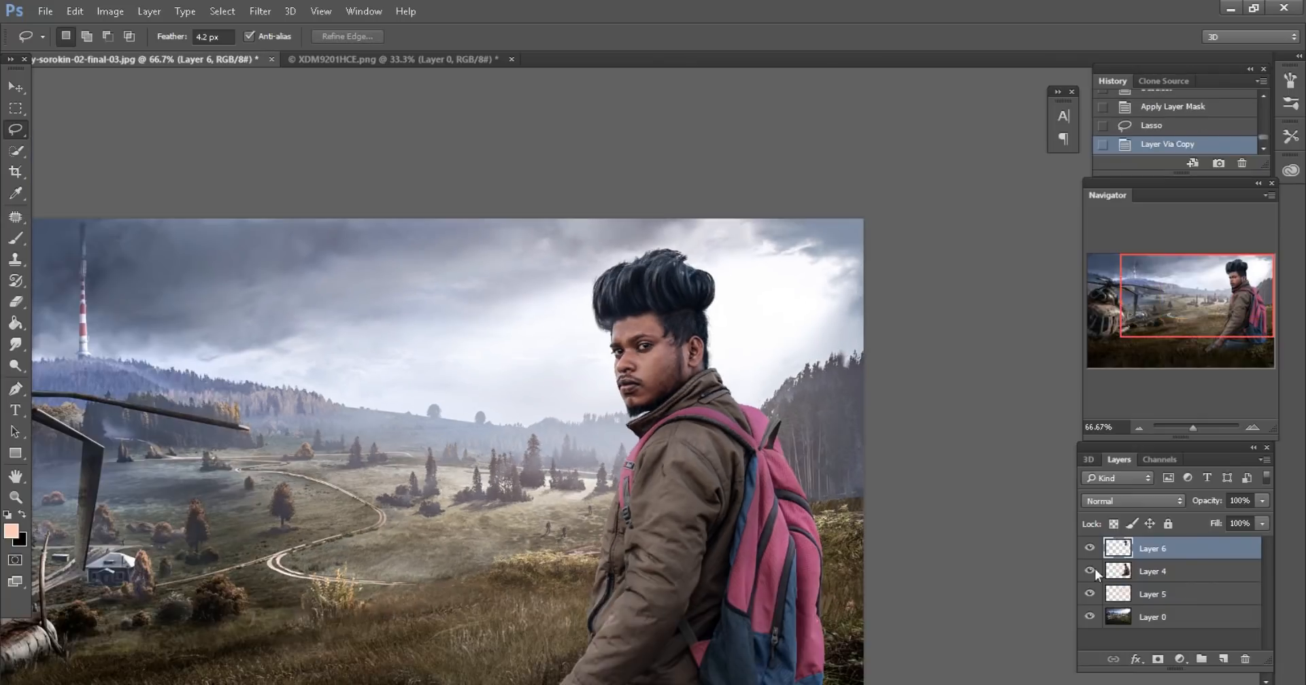
pyautogui.hotkey('ctrl', '-')
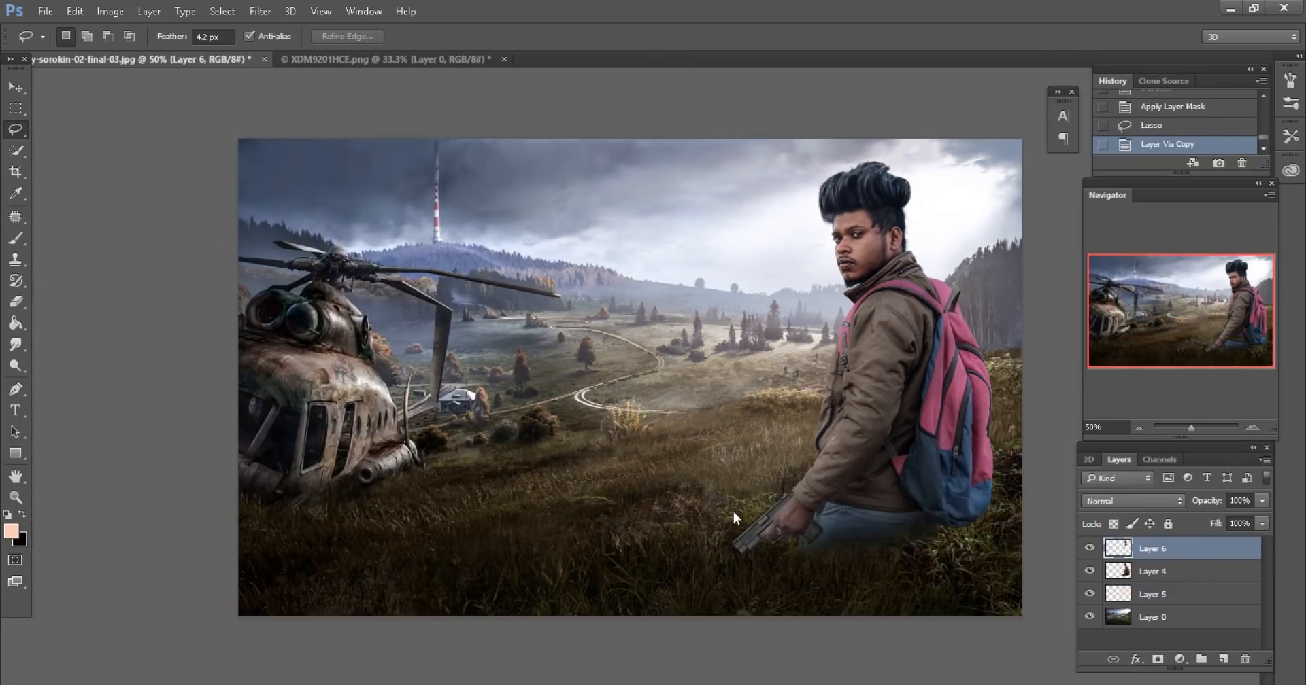
# Hide the copied head layer
pyautogui.click(17, 87)
pyautogui.hotkey('ctrl', '+')
pyautogui.scroll(3, 705, 376)
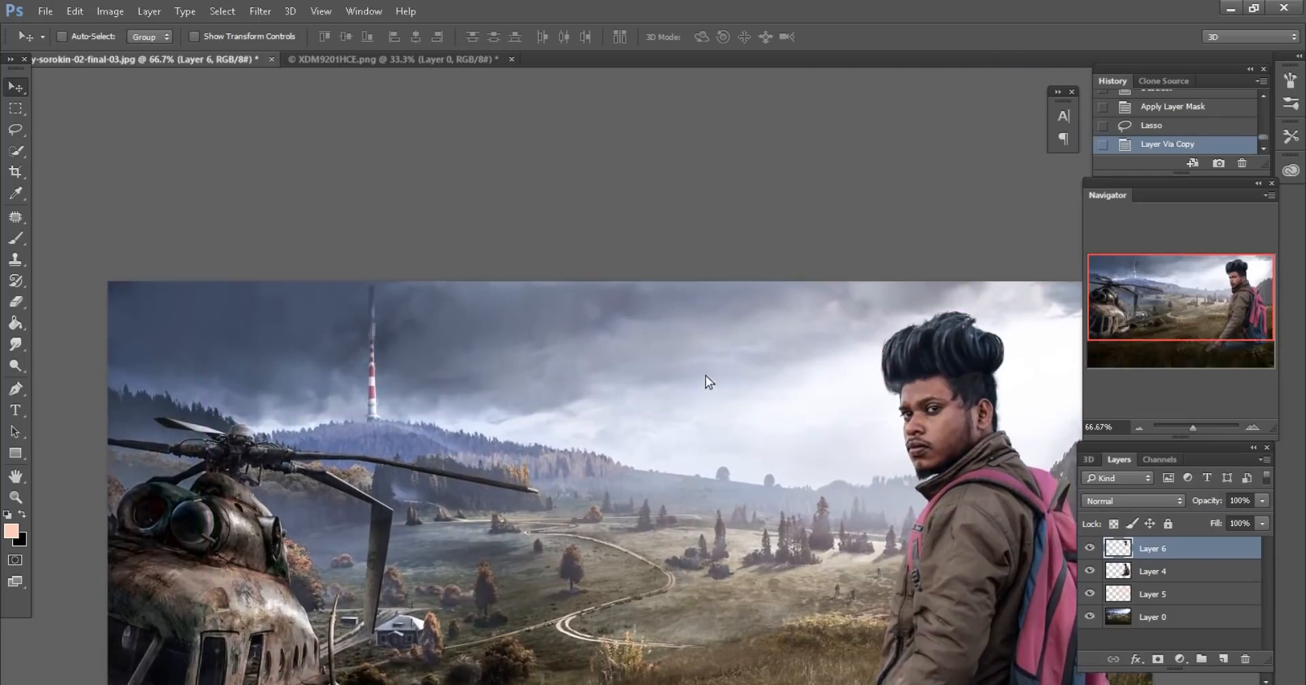
pyautogui.hscroll(3, 705, 375)
pyautogui.click(1089, 548)
pyautogui.hscroll(3, 943, 533)
pyautogui.hotkey('ctrl', '+')
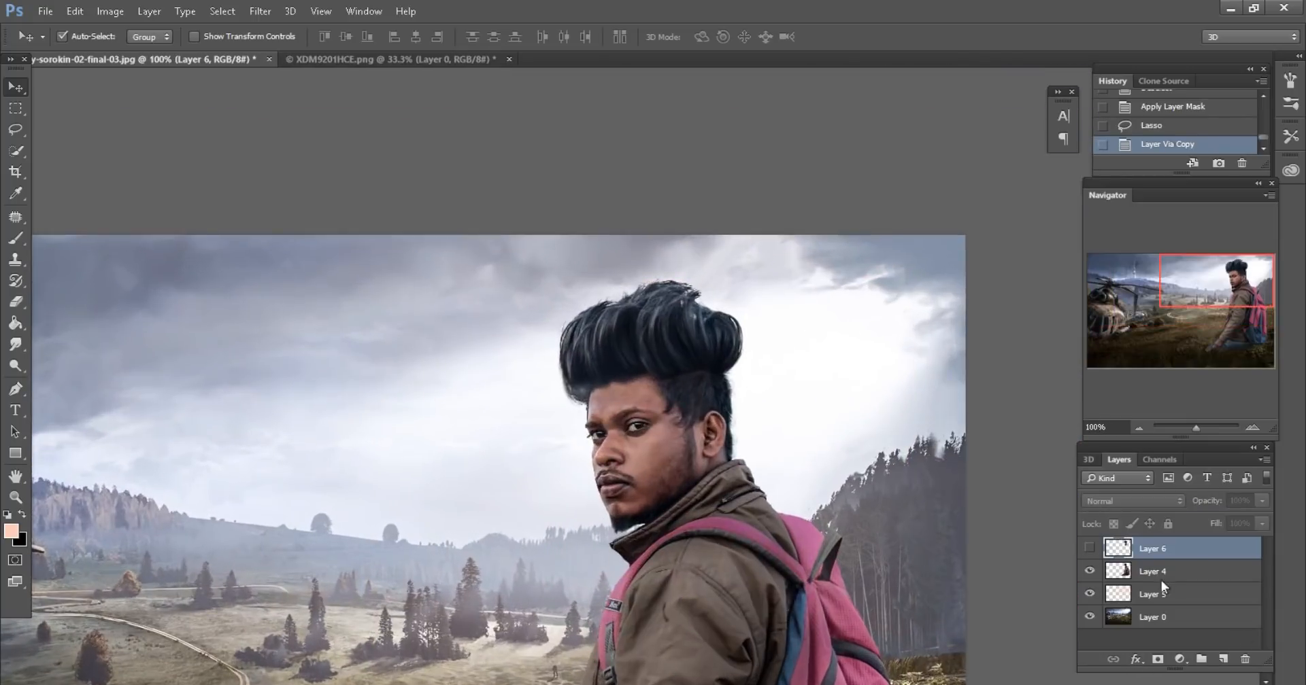
# Add a layer above the person's layer in Screen blend mode, with the person's outline loaded as a selection
pyautogui.click(1161, 580)
pyautogui.click(1222, 660)
pyautogui.keyDown('ctrl'); pyautogui.click(1117, 594); pyautogui.keyUp('ctrl')
pyautogui.click(1122, 502)
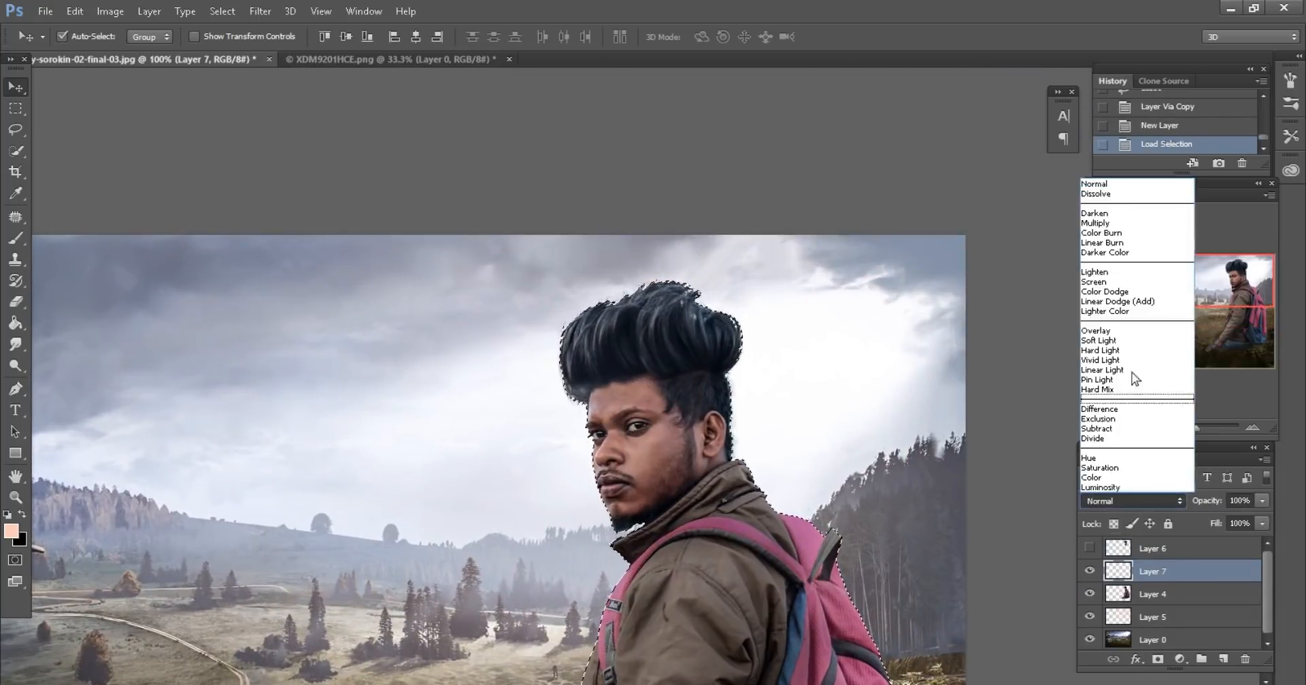
pyautogui.click(1093, 282)
# Brush a light rim along the edges of the person's hair with a 40 px brush at 23% opacity
pyautogui.hotkey('ctrl', '+')
pyautogui.click(16, 238)
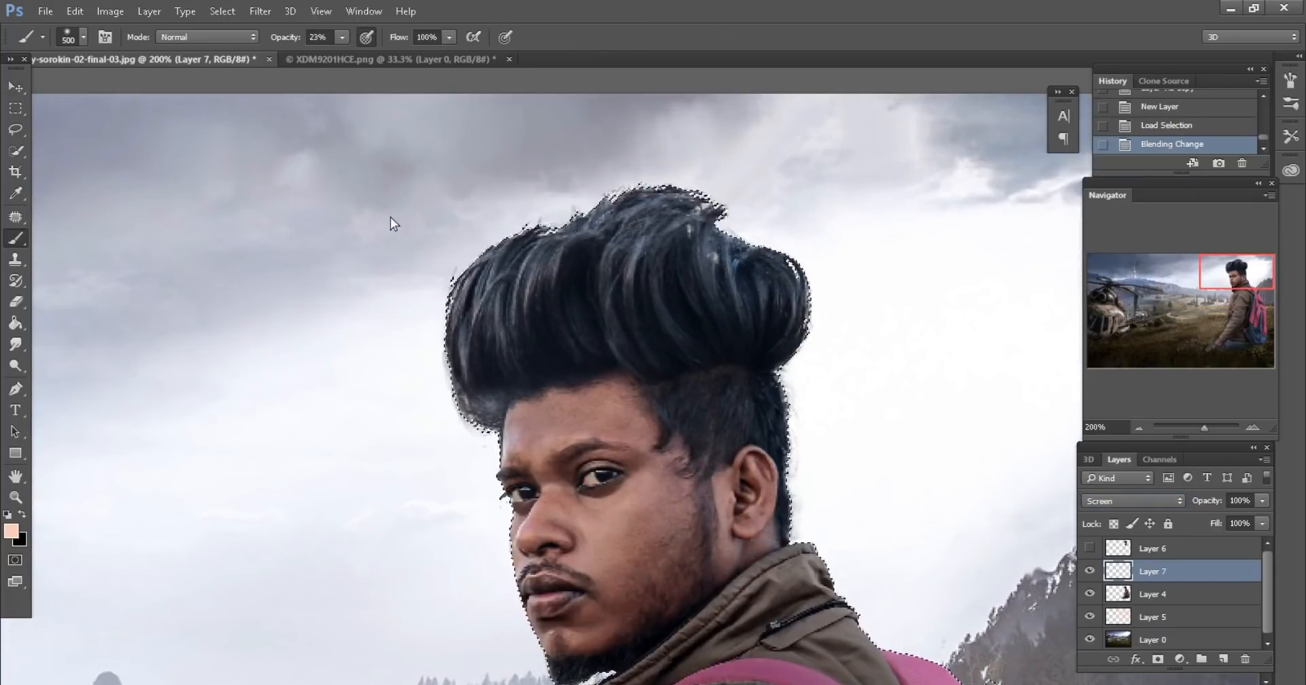
pyautogui.press('[')
pyautogui.press('[')
pyautogui.press('[')
pyautogui.press('[')
pyautogui.press('[')
pyautogui.press('[')
pyautogui.press('[')
pyautogui.press('[')
pyautogui.press('[')
pyautogui.press('[')
pyautogui.press('[')
pyautogui.press('[')
pyautogui.press('[')
pyautogui.press('[')
pyautogui.press('[')
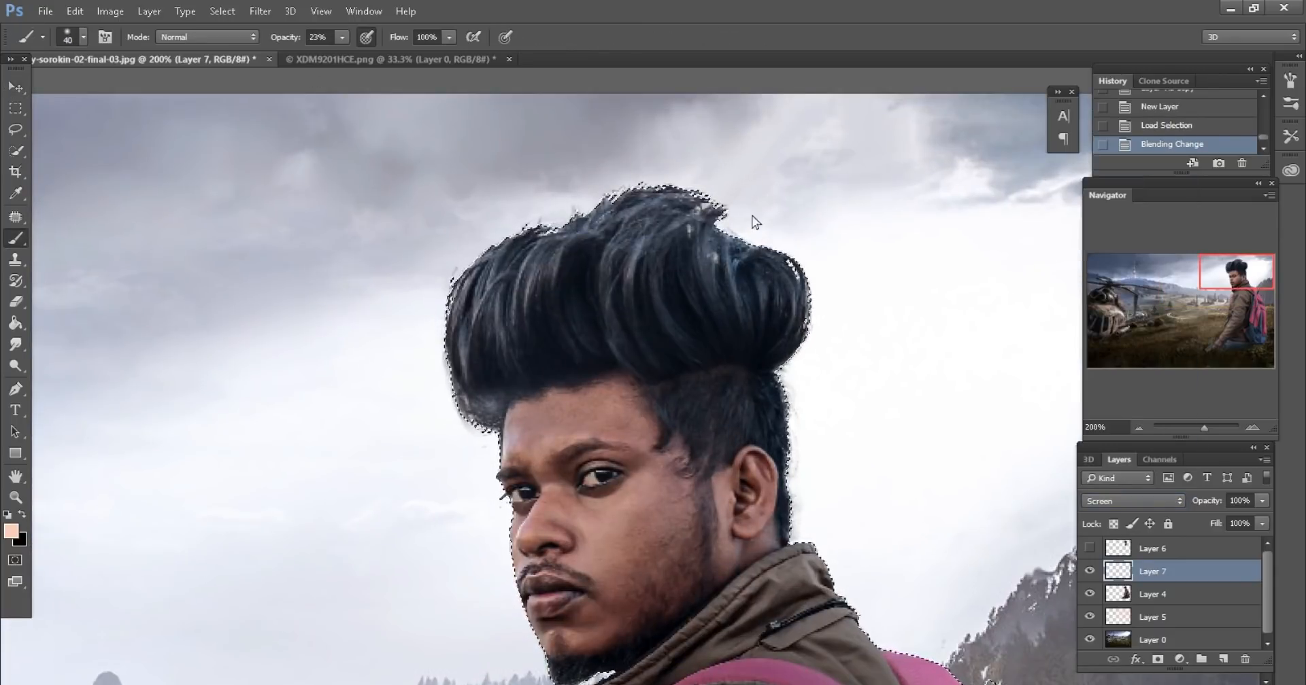
pyautogui.moveTo(753, 221)
pyautogui.mouseDown()
pyautogui.moveTo(793, 234)
pyautogui.moveTo(836, 288)
pyautogui.moveTo(804, 432)
pyautogui.moveTo(810, 510)
pyautogui.moveTo(829, 252)
pyautogui.moveTo(724, 178)
pyautogui.mouseUp()
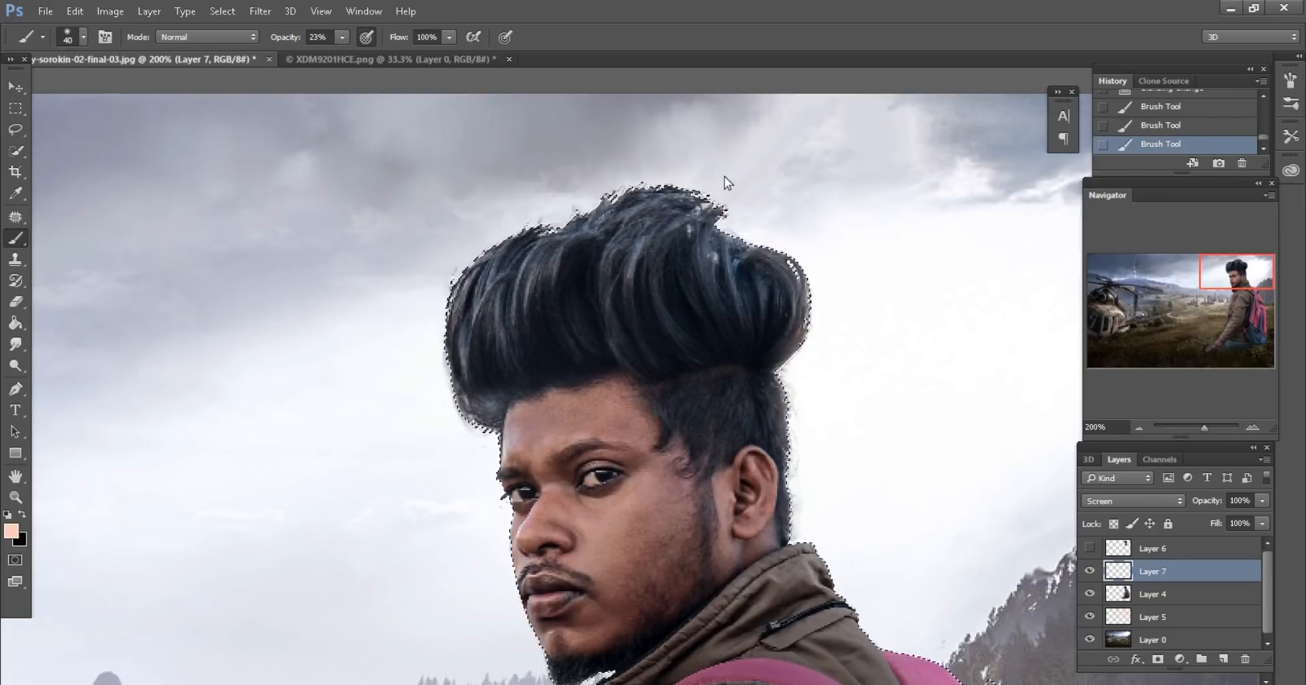
pyautogui.click(451, 435)
# Continue the rim light along the edges of the jacket and backpack with a brush of about 30 to 50 px
pyautogui.scroll(-2, 510, 205)
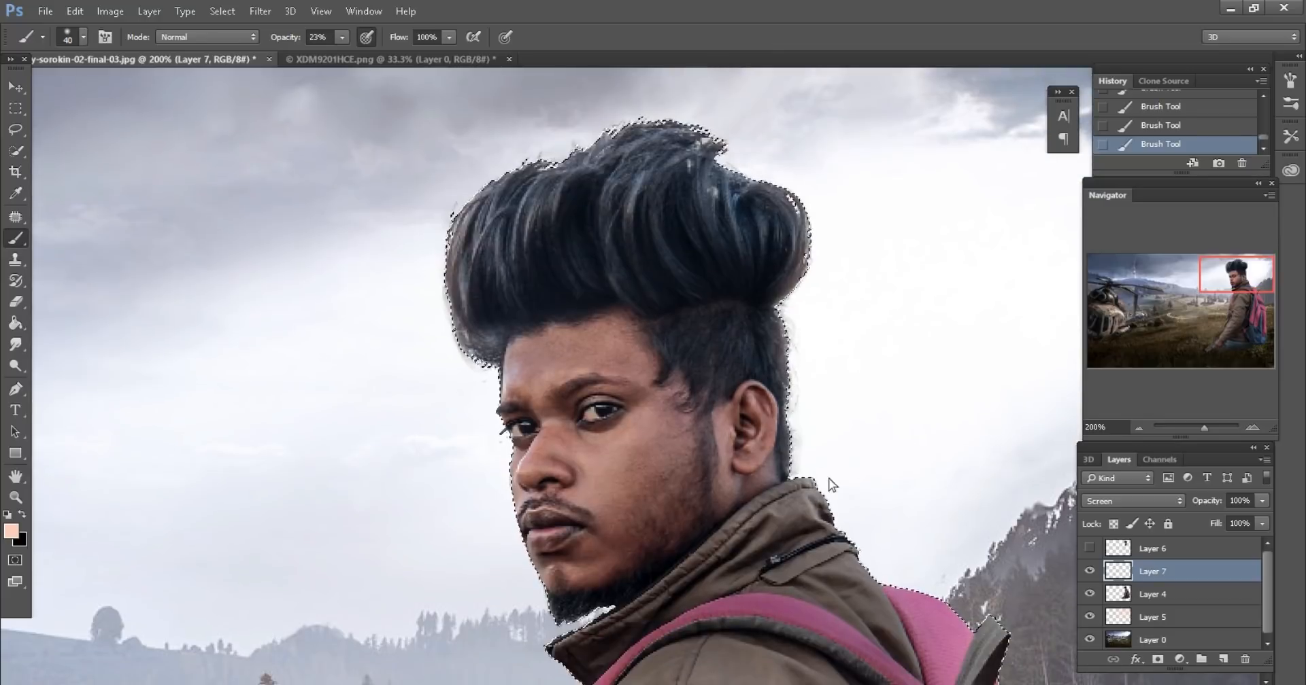
pyautogui.scroll(-6, 898, 491)
pyautogui.hscroll(5, 871, 482)
pyautogui.press('[')
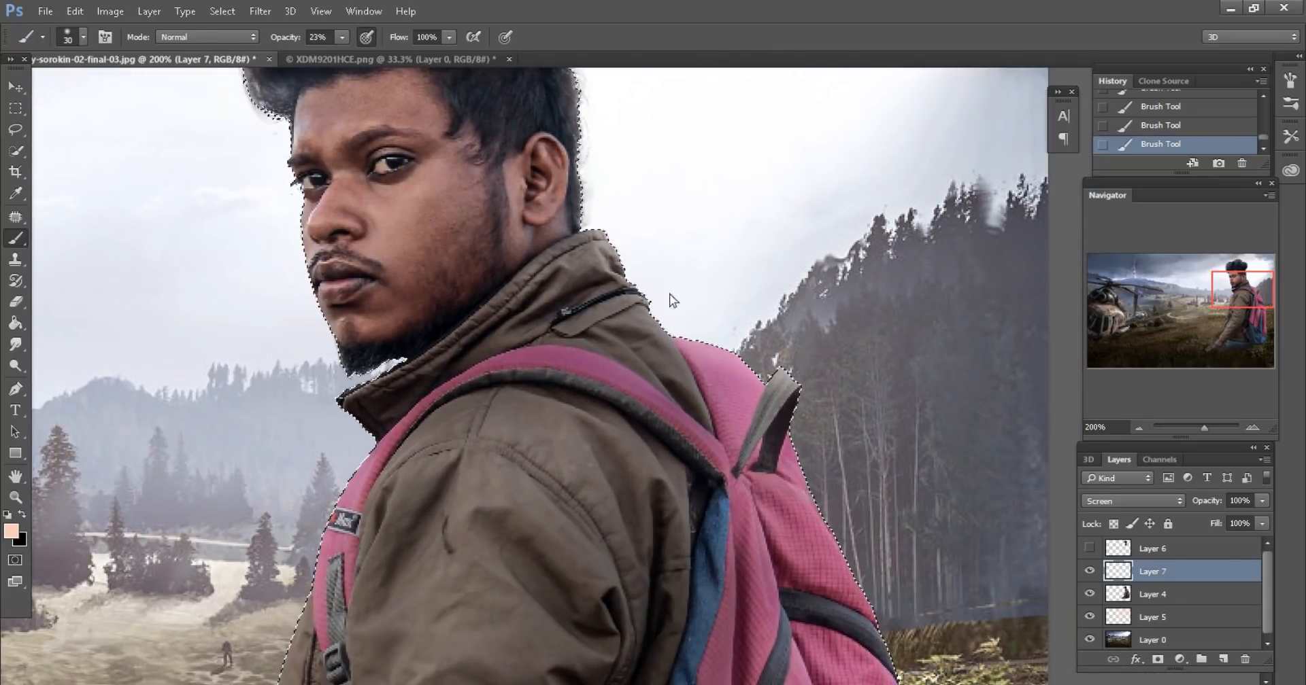
pyautogui.press(']')
pyautogui.hotkey('ctrl', '-')
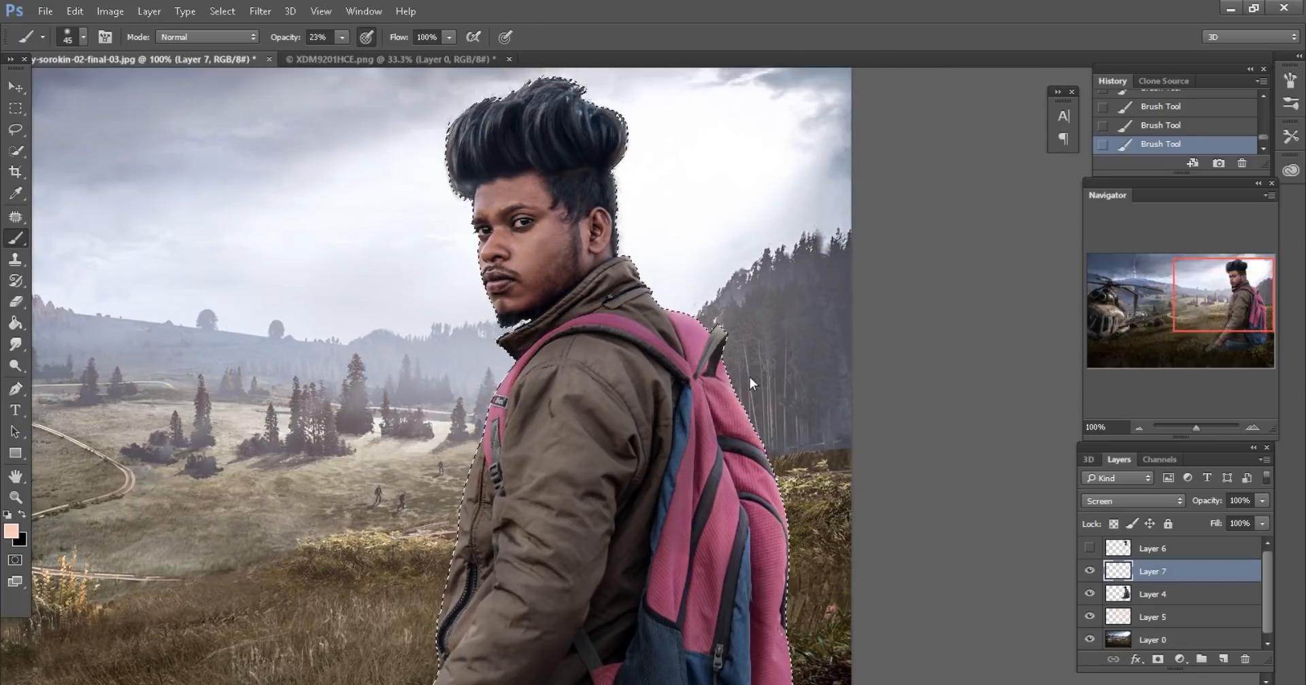
pyautogui.scroll(-1, 749, 377)
pyautogui.press(']')
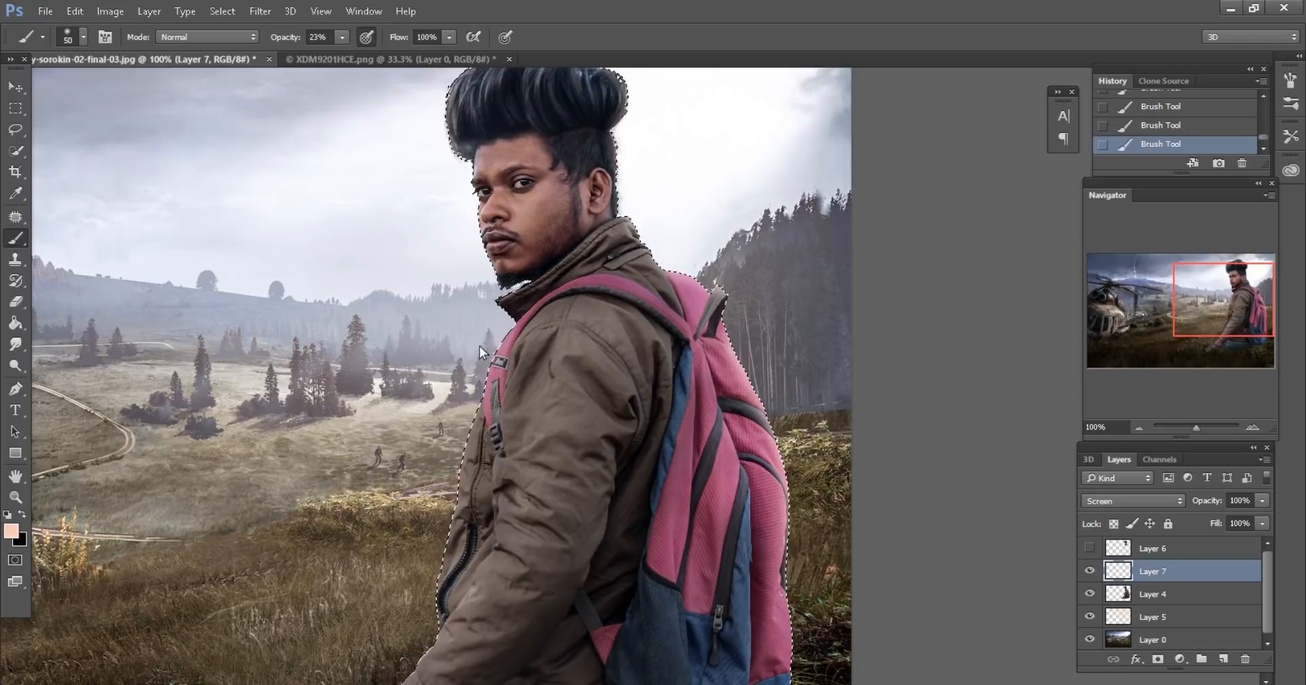
pyautogui.scroll(-1, 424, 540)
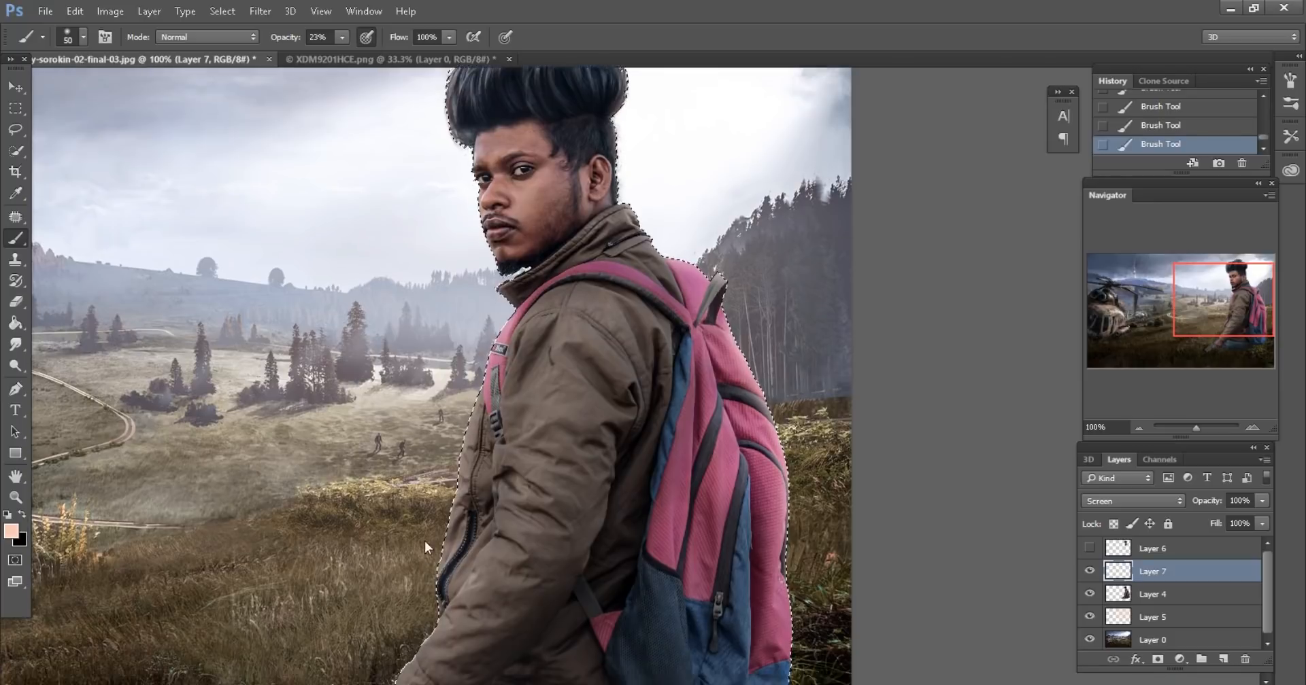
pyautogui.scroll(-1, 424, 541)
pyautogui.scroll(3, 488, 297)
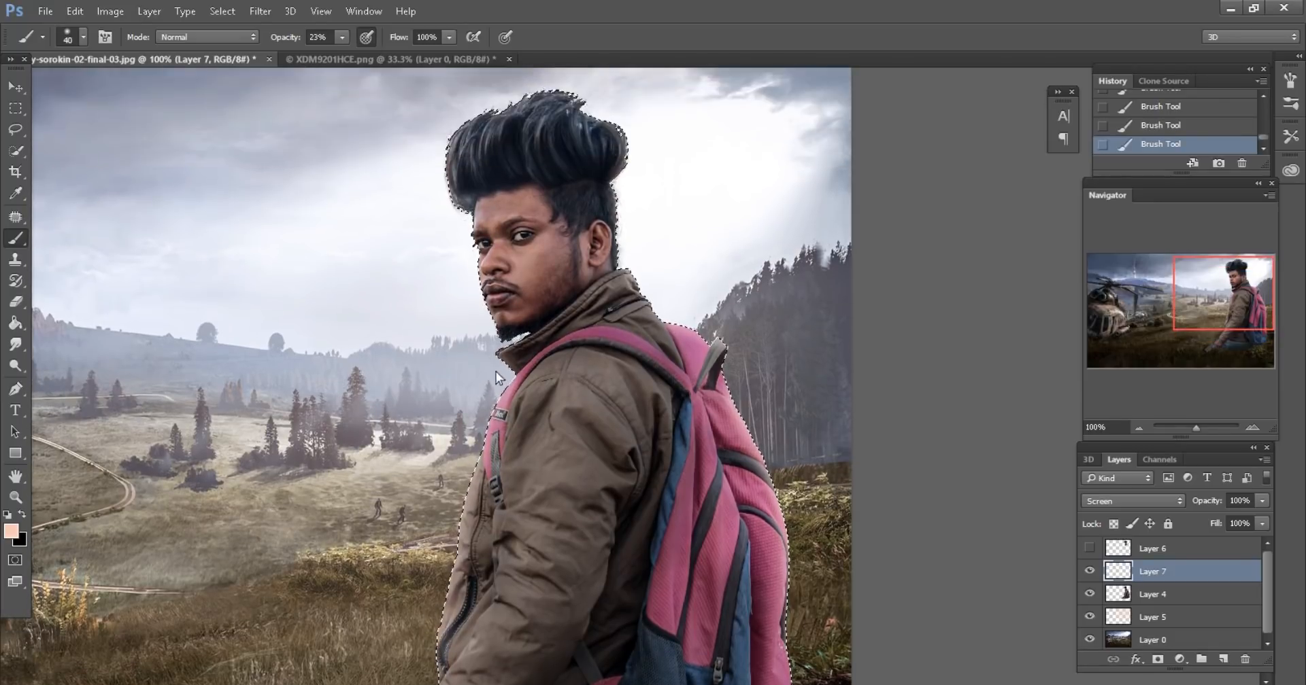
# Brush a faint haze over the person's hair at 5% opacity with a large brush of about 250 to 400 px
pyautogui.press('[')
pyautogui.press(']')
pyautogui.press(']')
pyautogui.press(']')
pyautogui.press(']')
pyautogui.press(']')
pyautogui.press(']')
pyautogui.press(']')
pyautogui.press('0')
pyautogui.press('5')
pyautogui.scroll(2, 630, 151)
pyautogui.scroll(1, 629, 151)
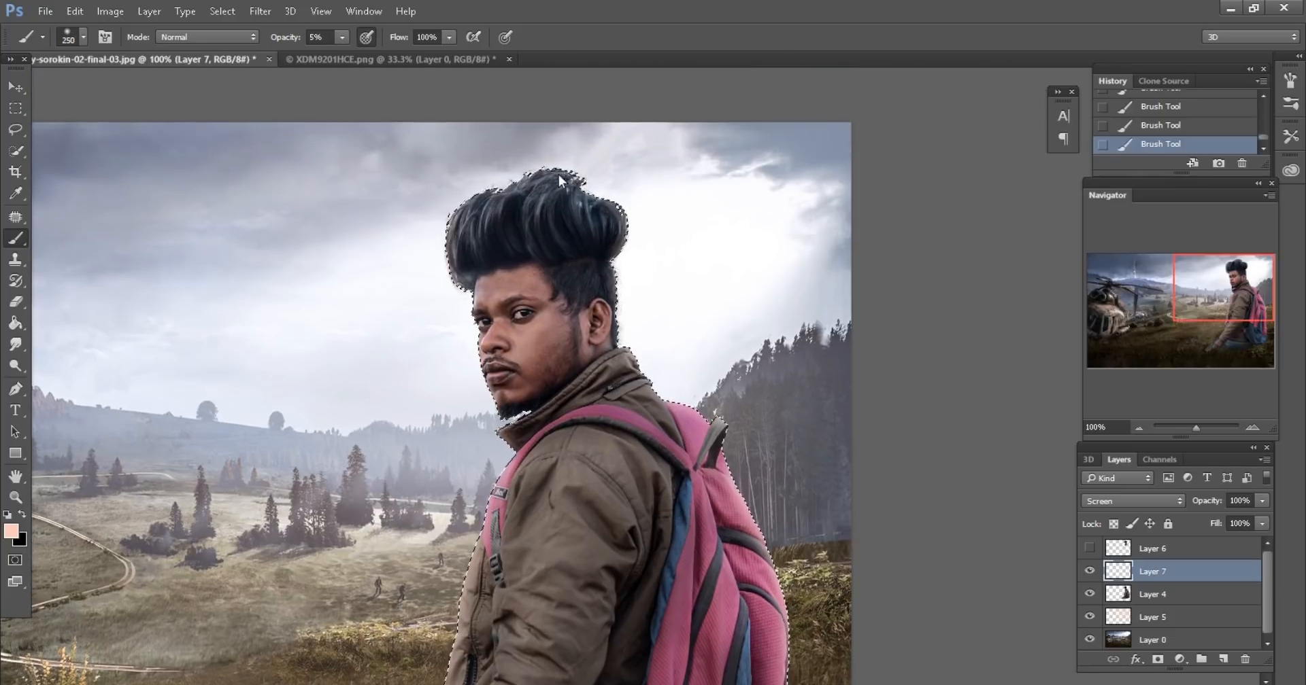
pyautogui.press(']')
pyautogui.press(']')
pyautogui.press(']')
pyautogui.press(']')
pyautogui.press(']')
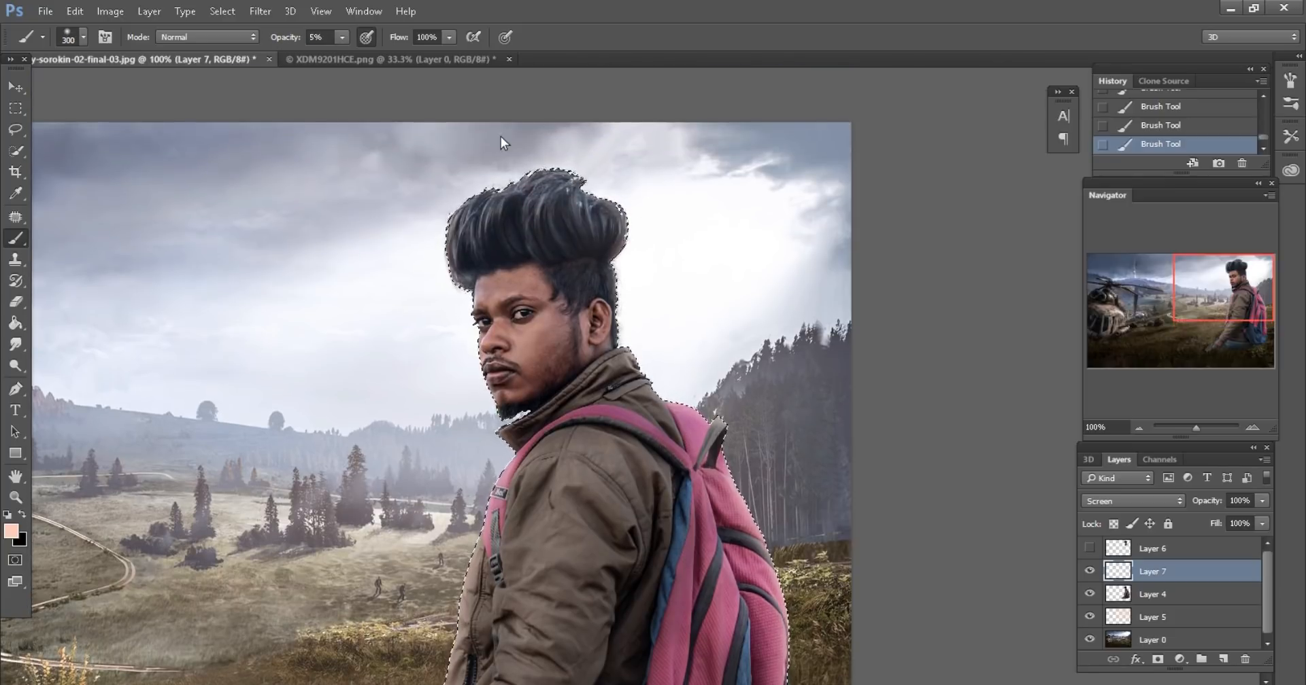
pyautogui.press(']')
pyautogui.press(']')
pyautogui.press(']')
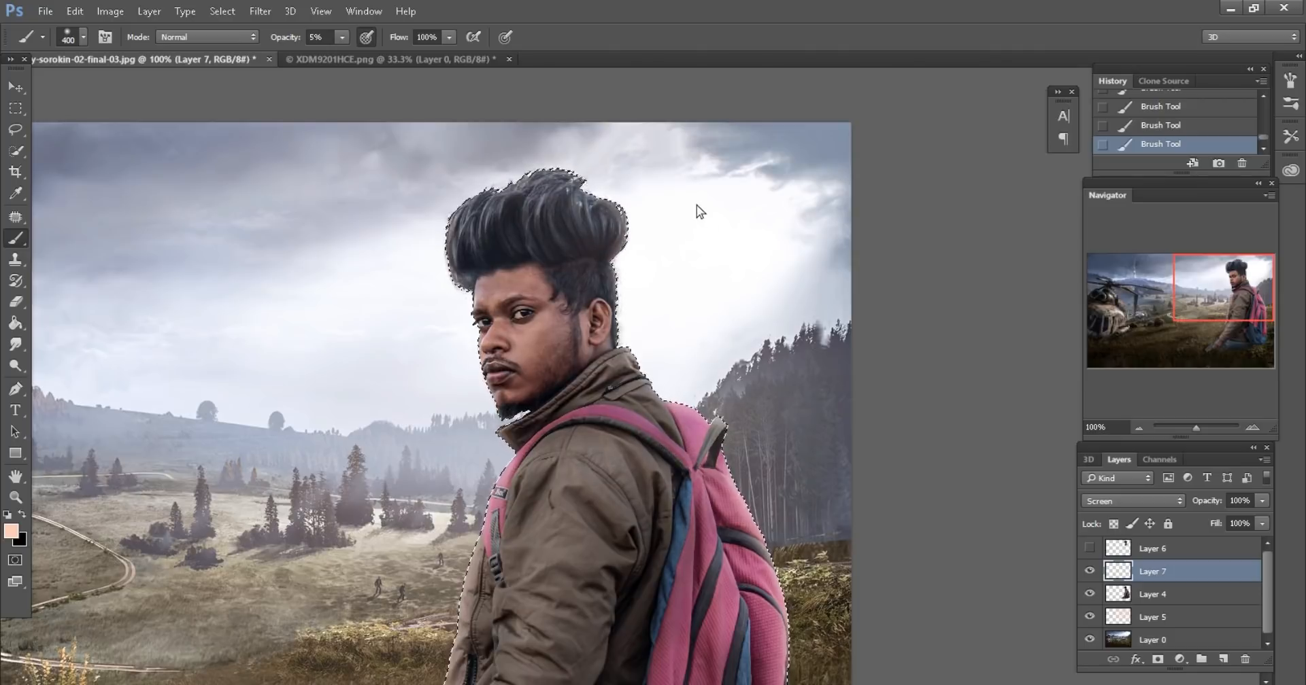
# Deselect the person's outline and check the blend of the whole composite
pyautogui.scroll(-2, 773, 244)
pyautogui.press('[')
pyautogui.press('[')
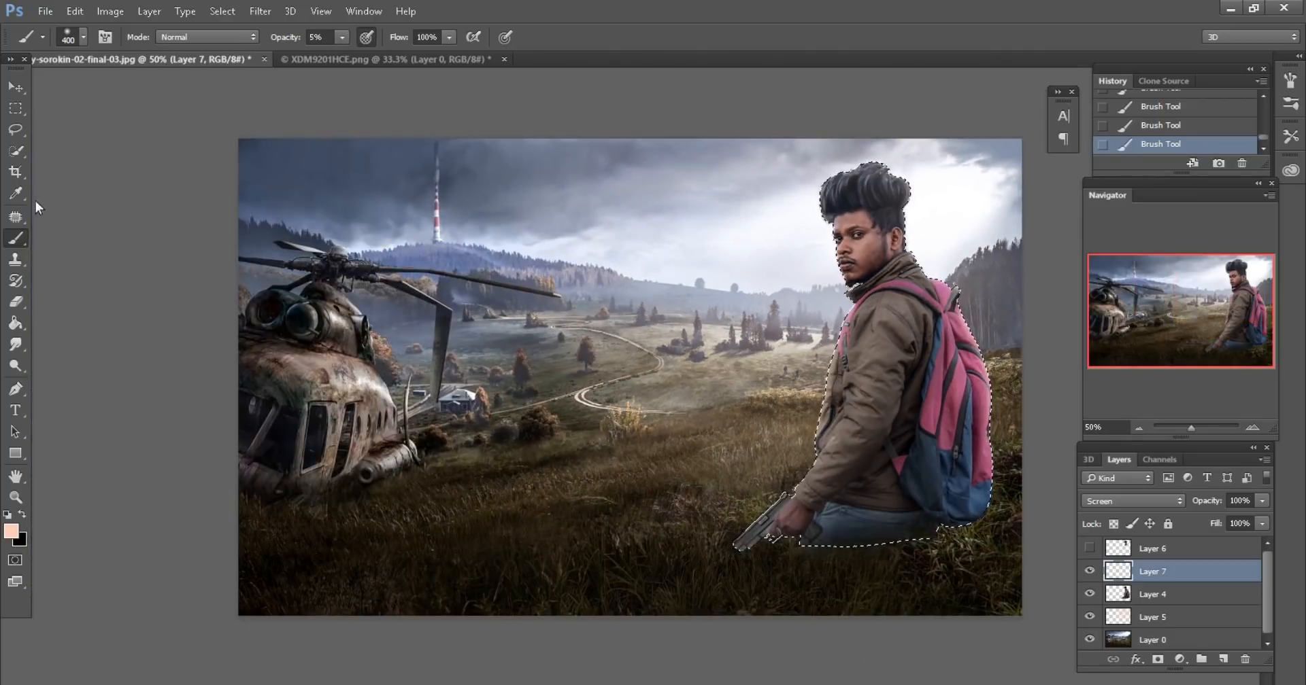
pyautogui.click(15, 129)
pyautogui.hotkey('ctrl', 'd')
pyautogui.scroll(1, 700, 460)
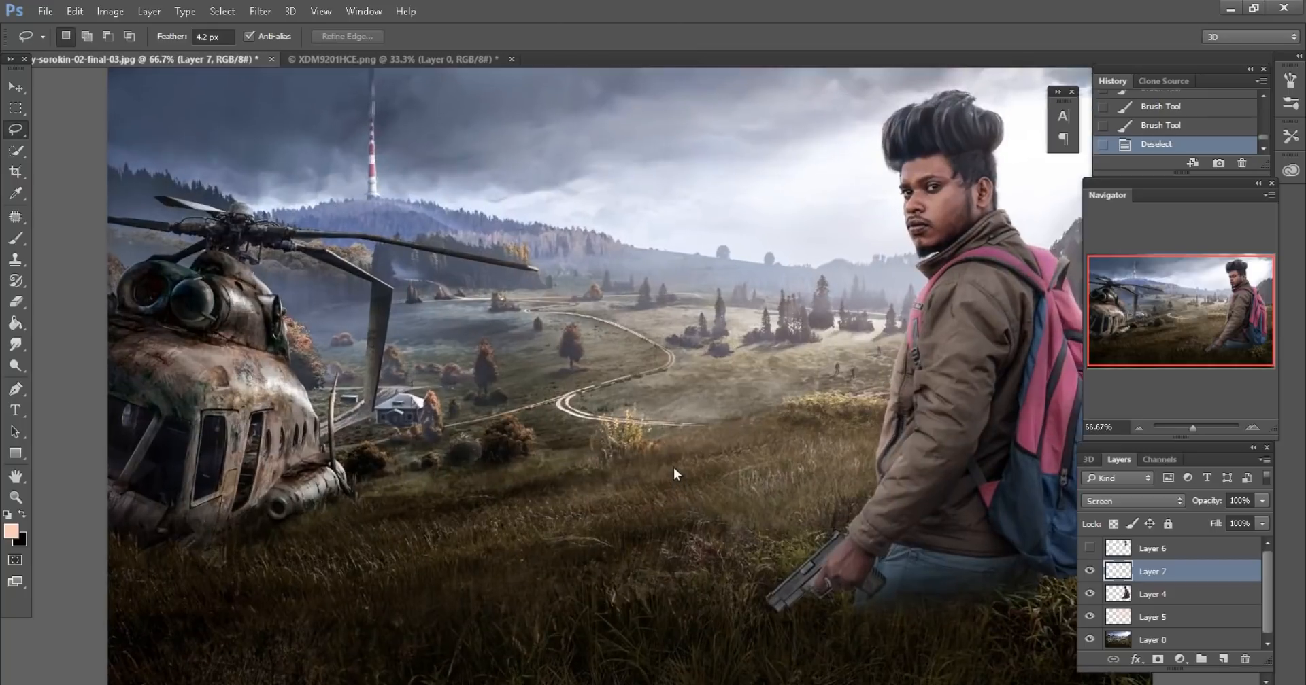
pyautogui.scroll(-1, 798, 541)
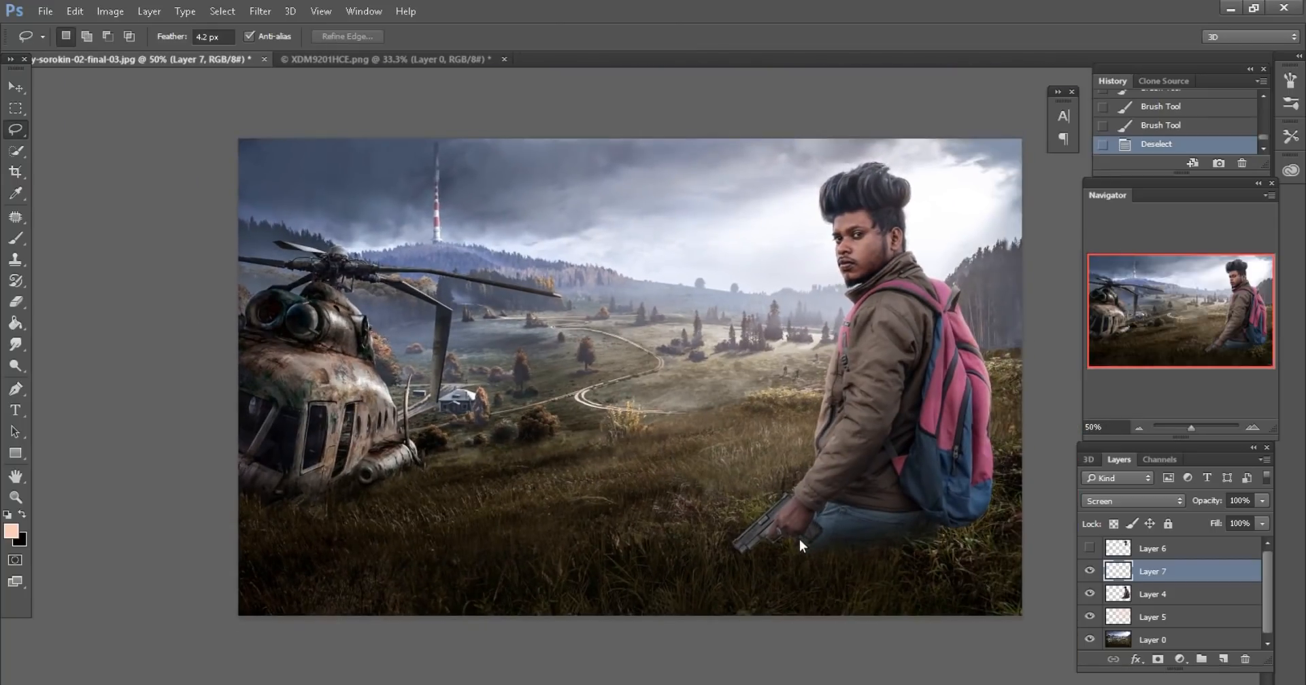
pyautogui.scroll(1, 822, 445)
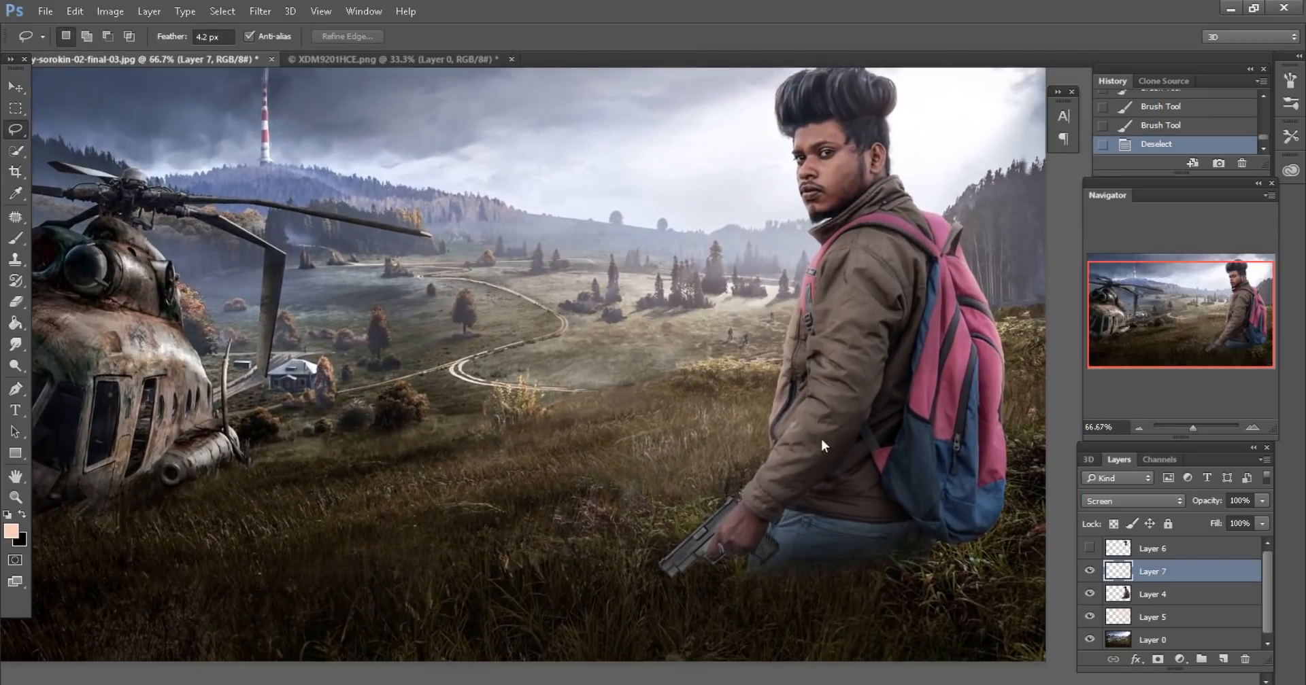
pyautogui.scroll(-1, 822, 439)
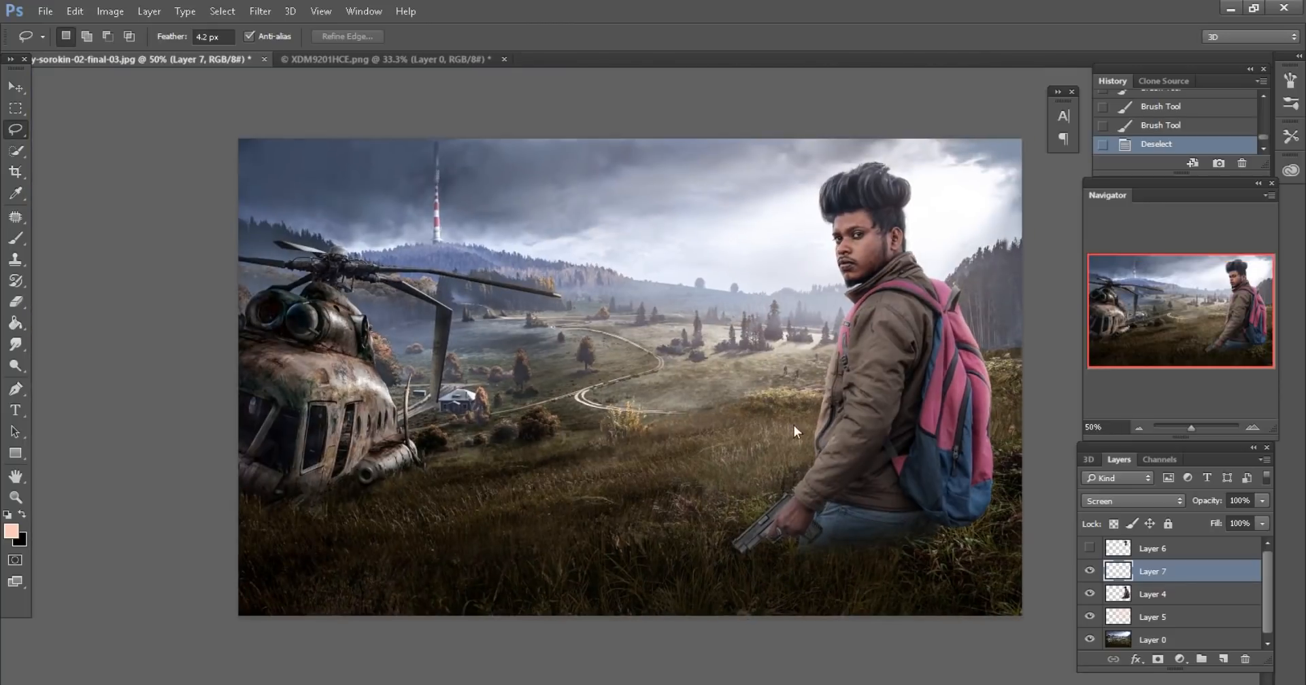
# Close the pistol image XDM9201HCE.png and return to the composite
pyautogui.press('v')
pyautogui.click(345, 60)
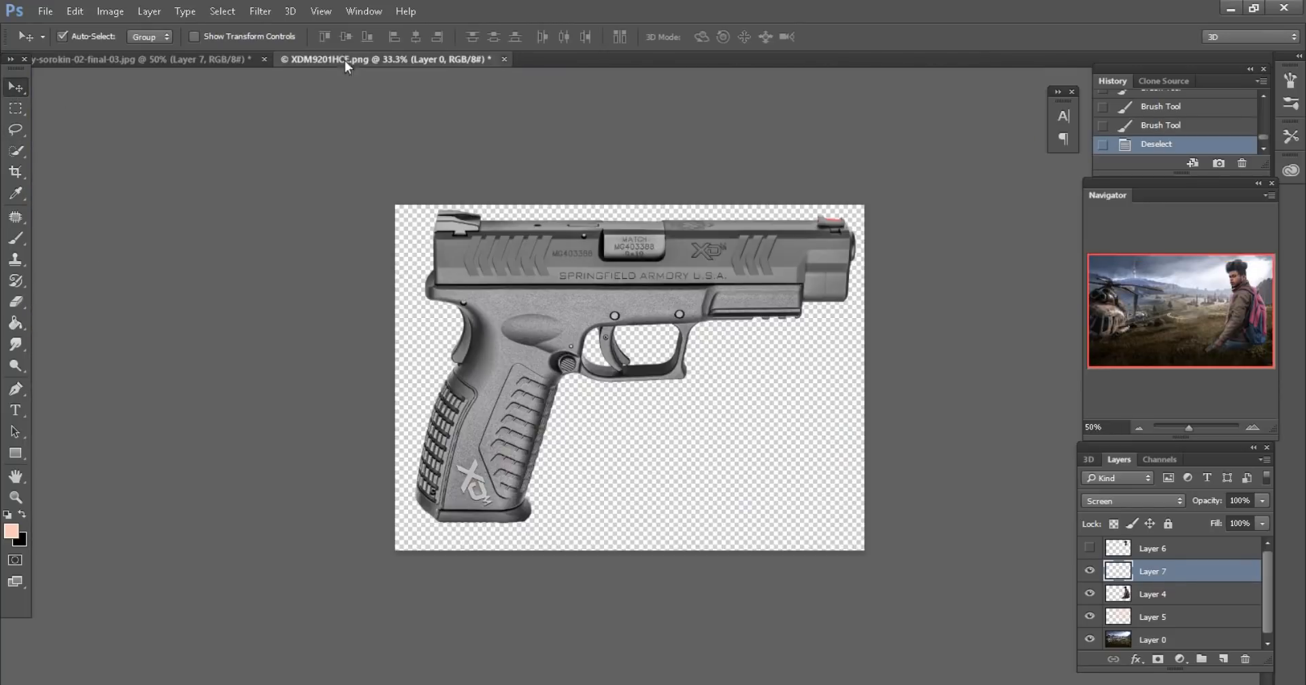
pyautogui.click(504, 59)
pyautogui.click(663, 279)
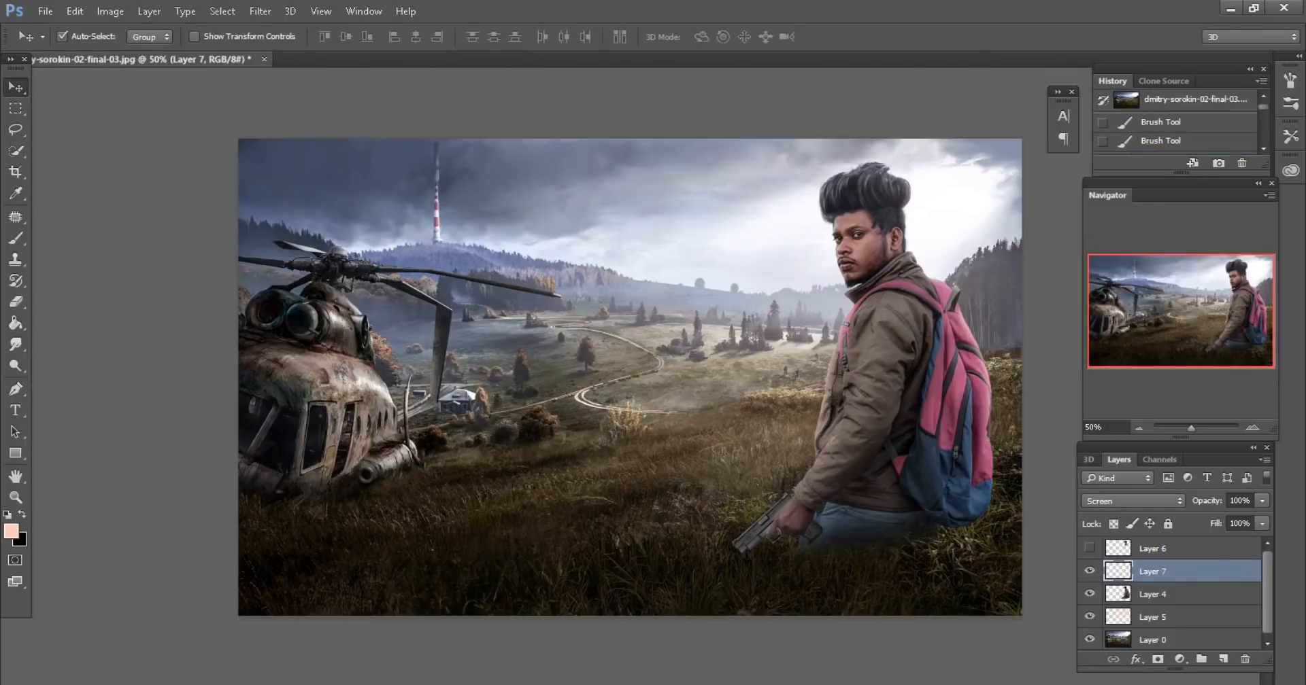
# Open 39156485-tech-wallpapers.png and place its blue tech image over the lower-left part of the composite
pyautogui.click(151, 683)
pyautogui.moveTo(457, 140); pyautogui.dragTo(716, 53)
pyautogui.moveTo(723, 269); pyautogui.dragTo(495, 481)
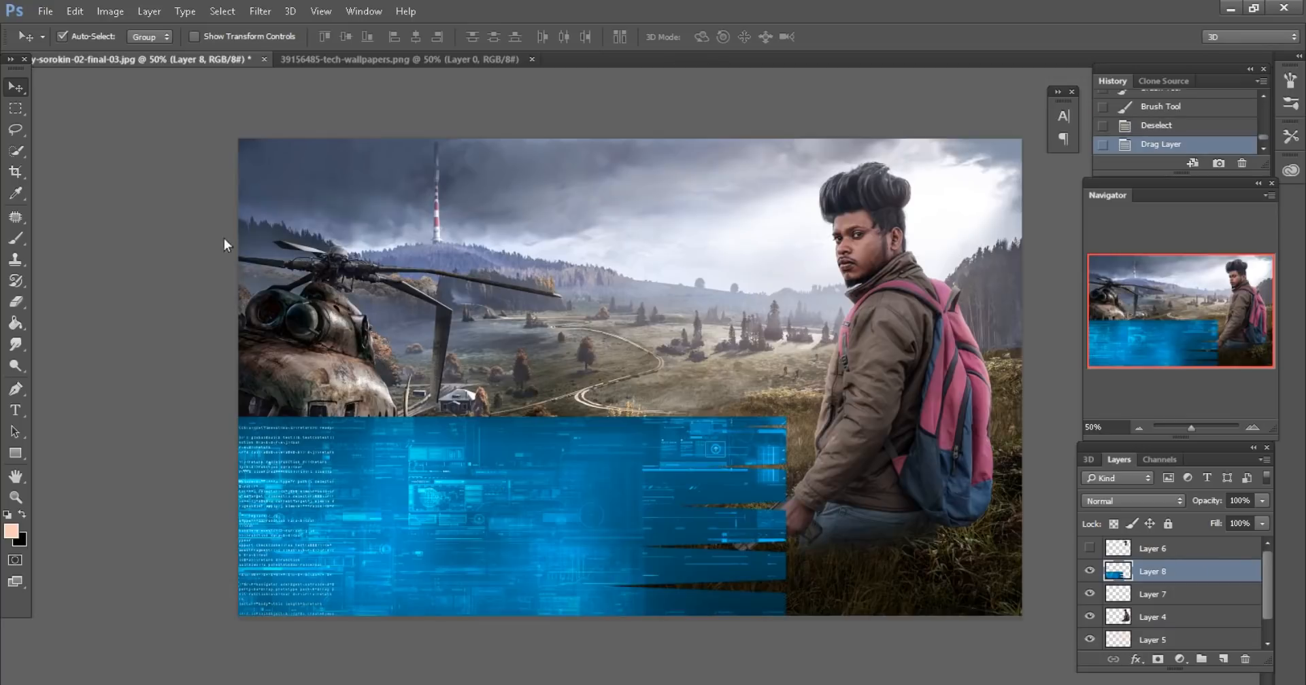
# Scale the blue tech image to 50%, fit it into the composite's lower-left corner and lower its upper edge slightly
pyautogui.click(75, 11)
pyautogui.click(115, 327)
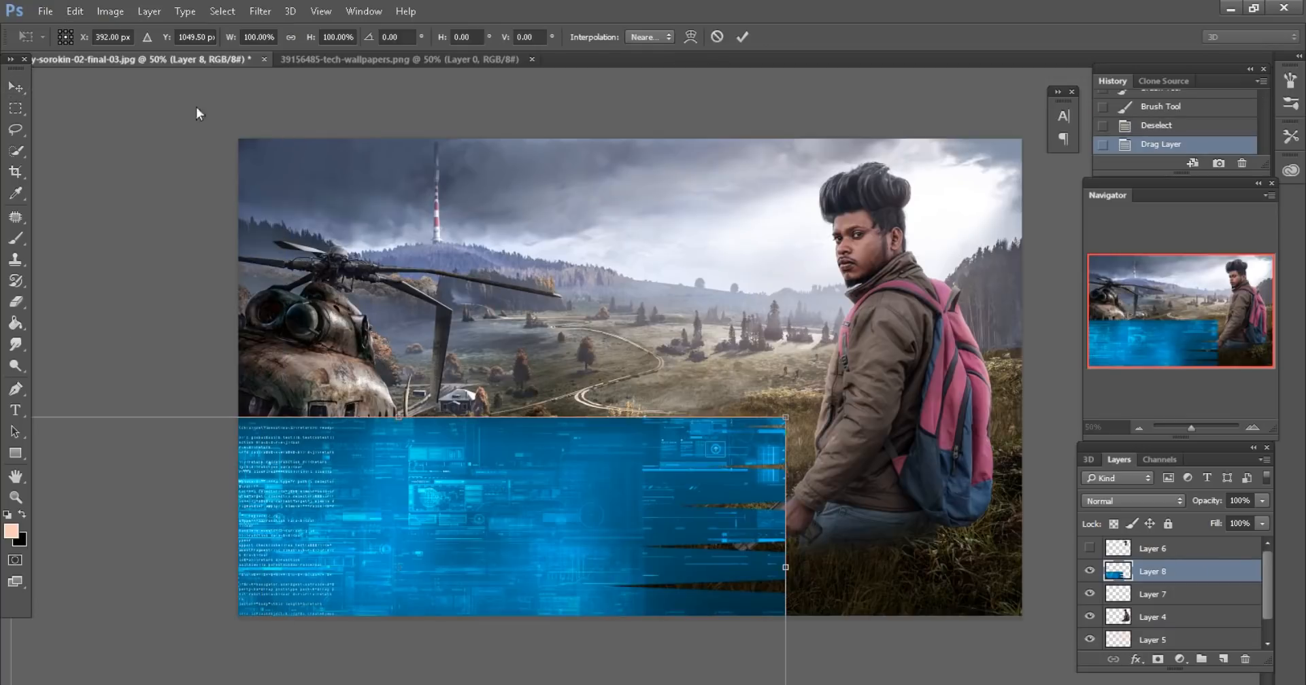
pyautogui.click(290, 38)
pyautogui.moveTo(309, 38); pyautogui.dragTo(268, 35)
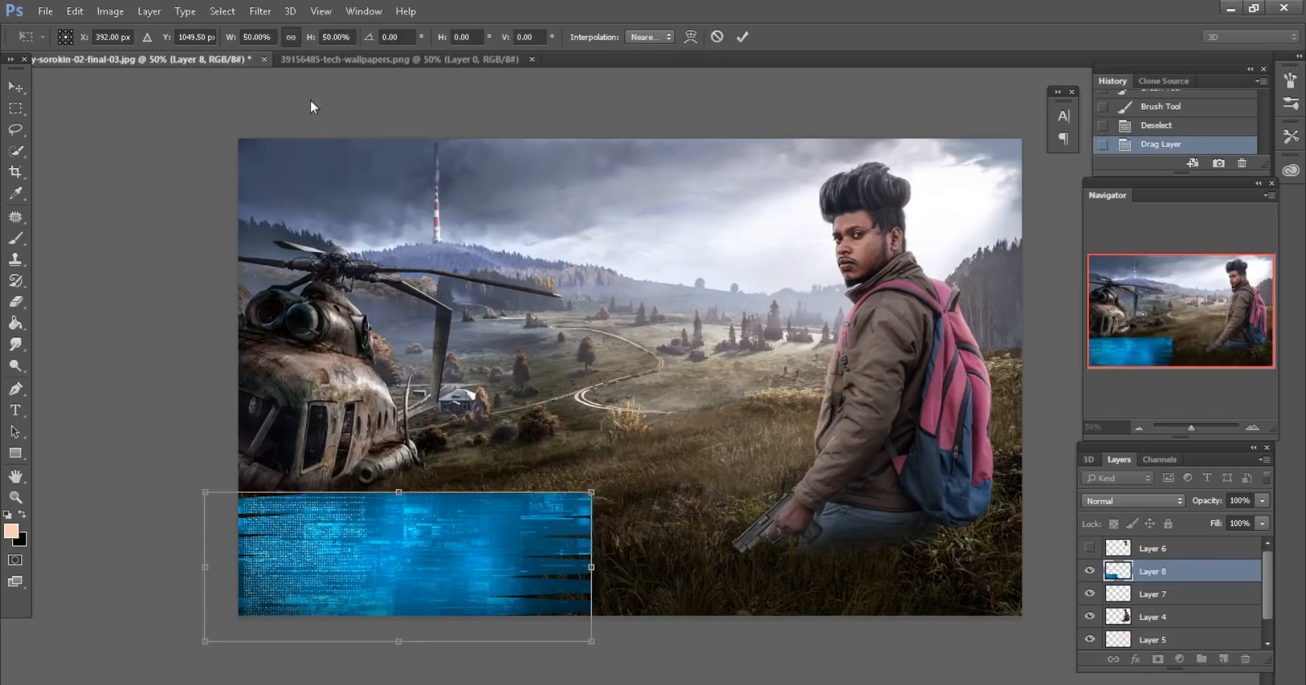
pyautogui.hotkey('ctrl', '+')
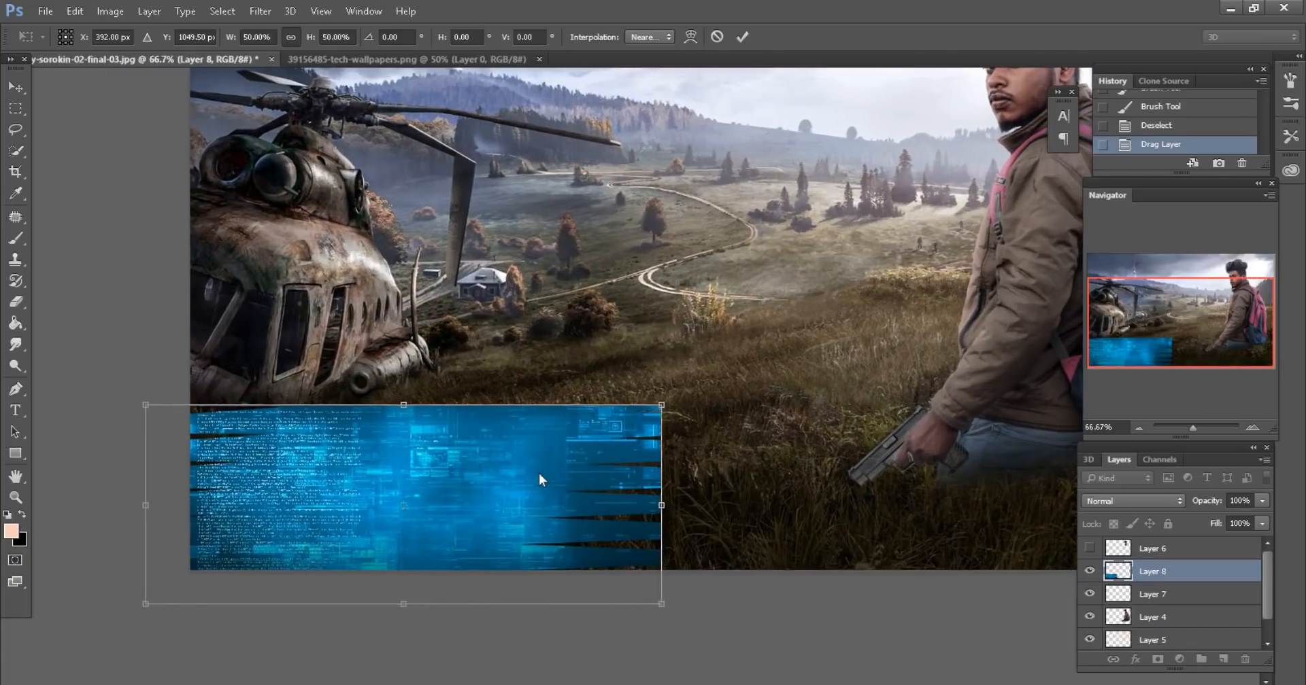
pyautogui.moveTo(538, 474); pyautogui.dragTo(582, 449)
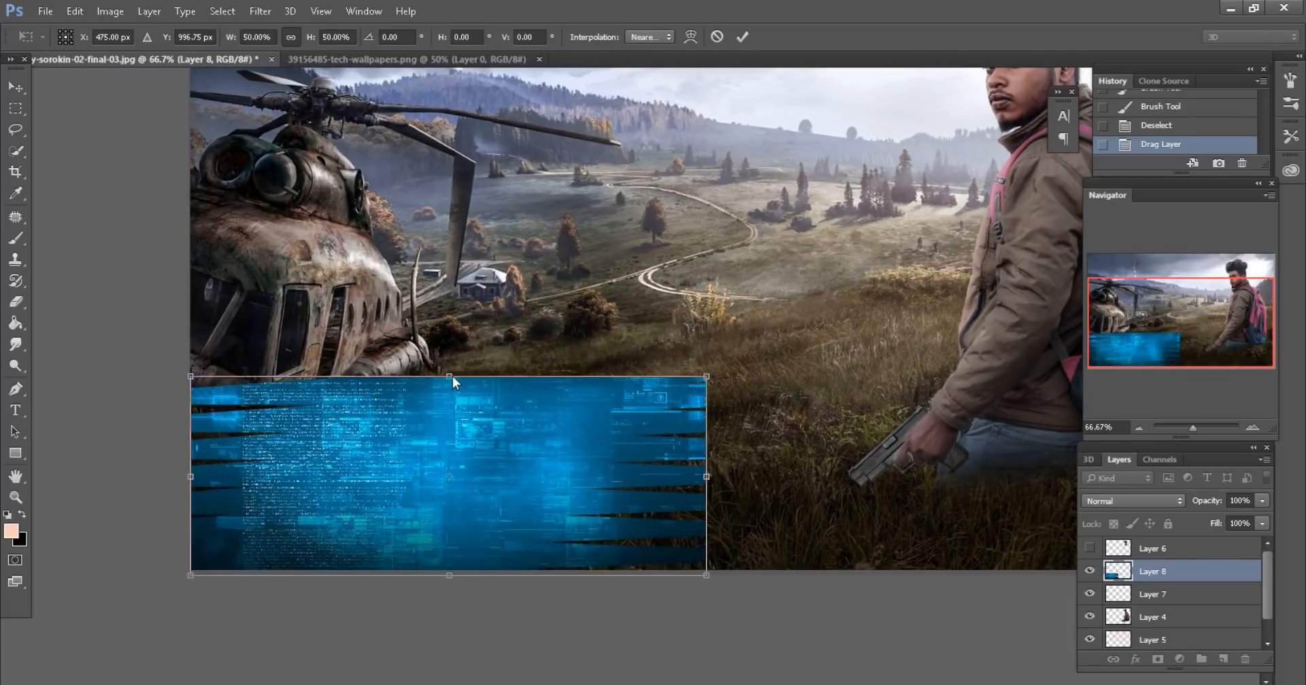
pyautogui.moveTo(451, 377); pyautogui.dragTo(447, 392)
pyautogui.click(742, 36)
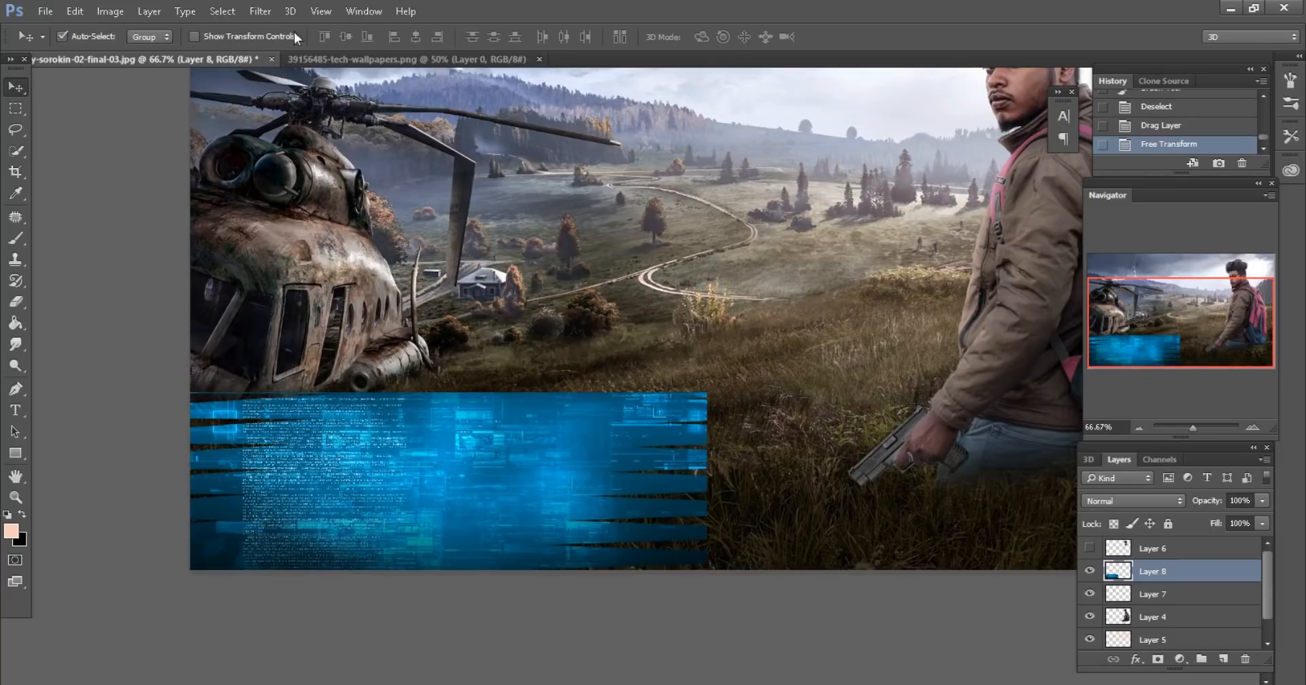
# Duplicate the tech layer and apply Motion Blur to the copy at an angle of -3° and a distance of 225 pixels
pyautogui.click(259, 11)
pyautogui.press('Escape')
pyautogui.moveTo(1231, 574); pyautogui.dragTo(1223, 659)
pyautogui.click(260, 11)
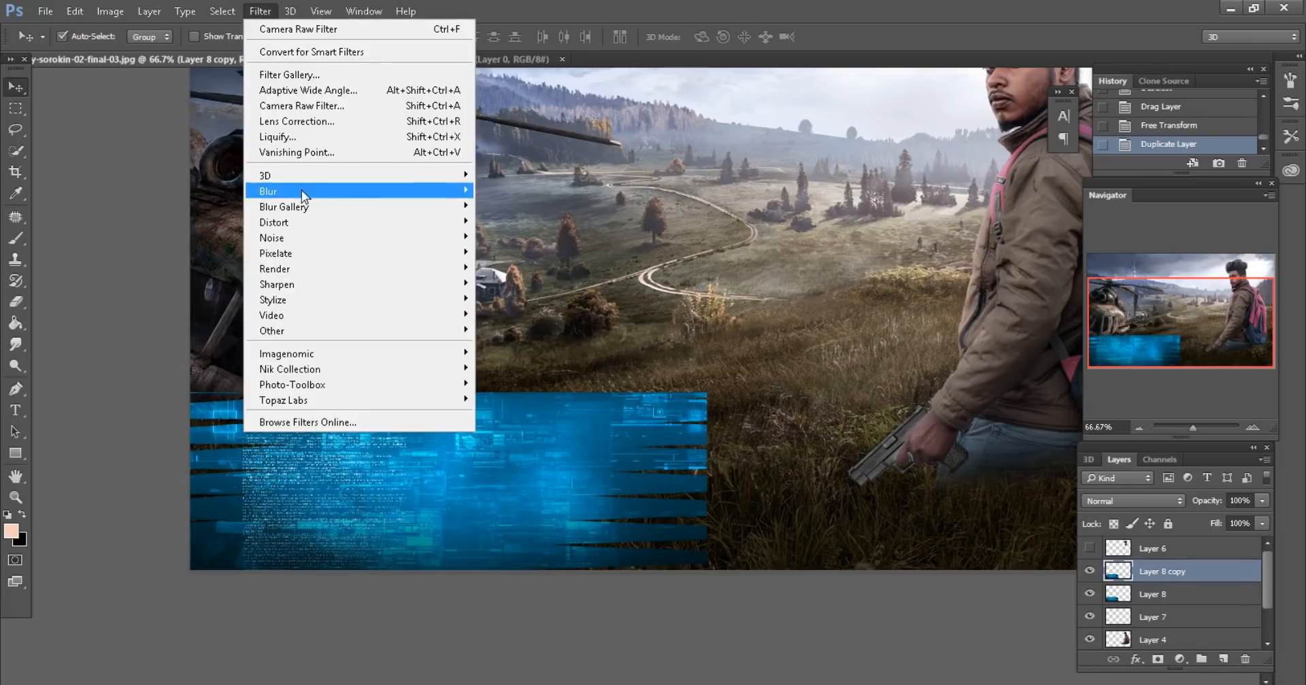
pyautogui.moveTo(300, 190)
pyautogui.click(519, 285)
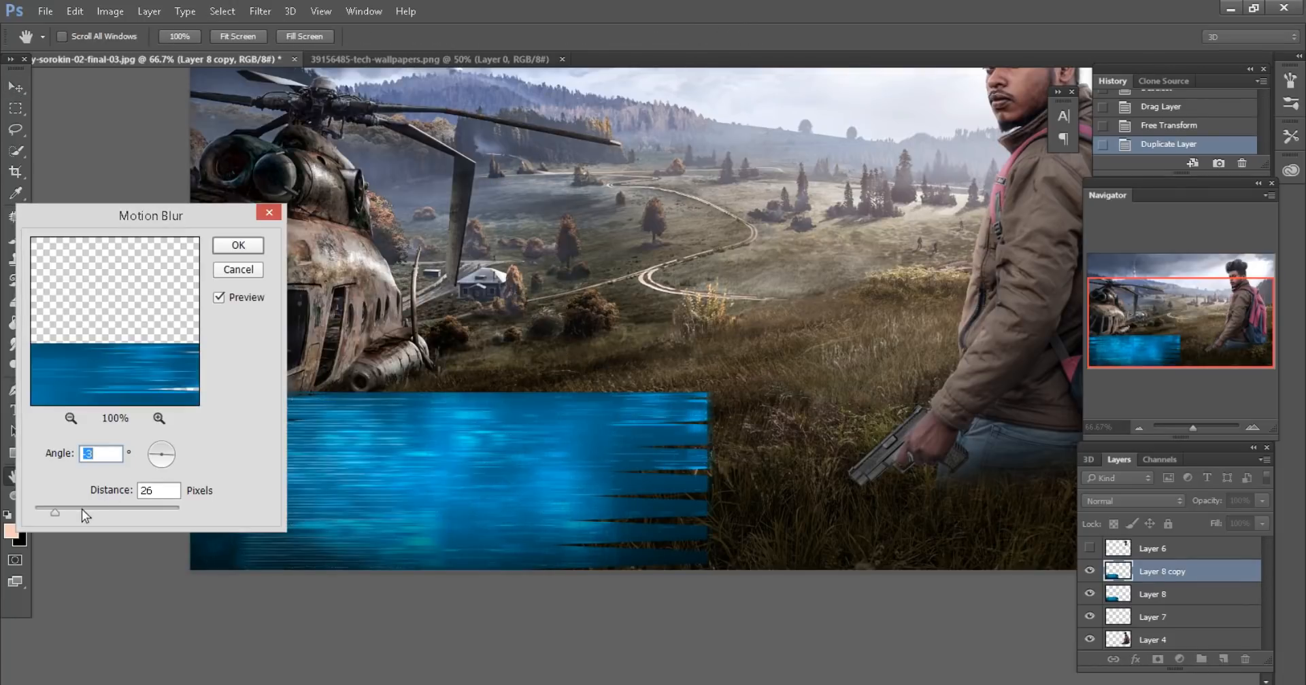
pyautogui.moveTo(81, 509); pyautogui.dragTo(116, 516)
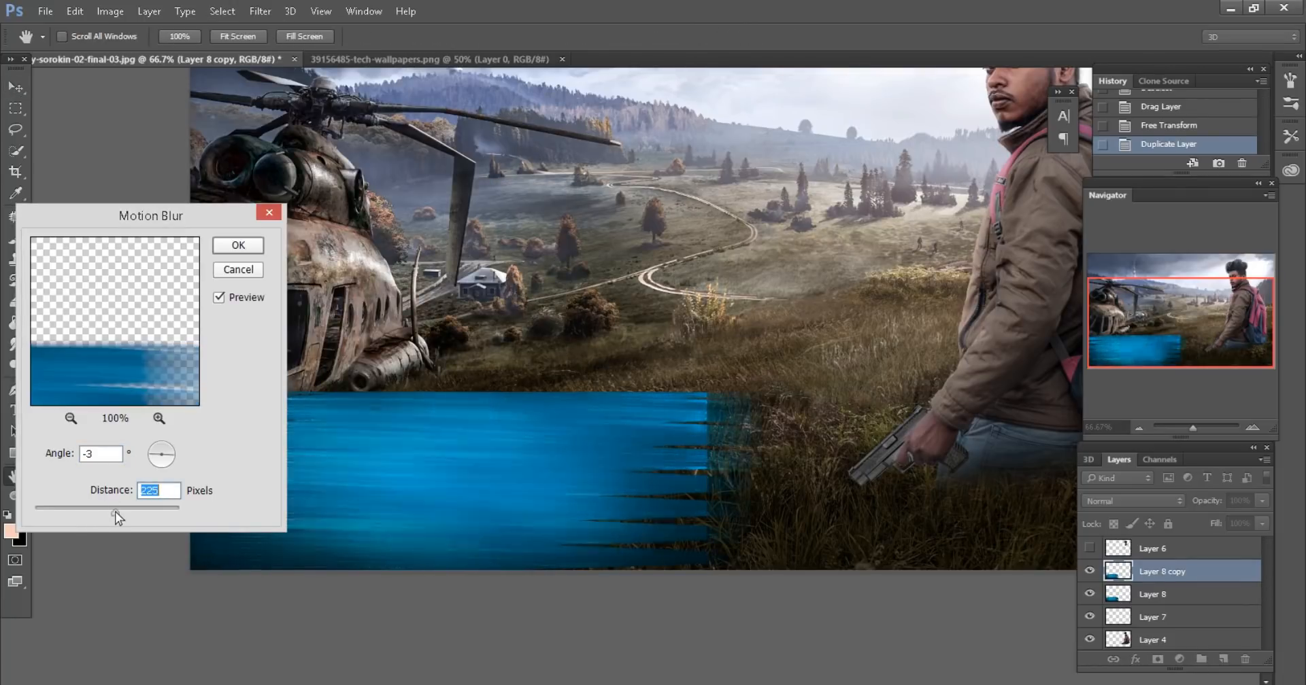
pyautogui.click(231, 246)
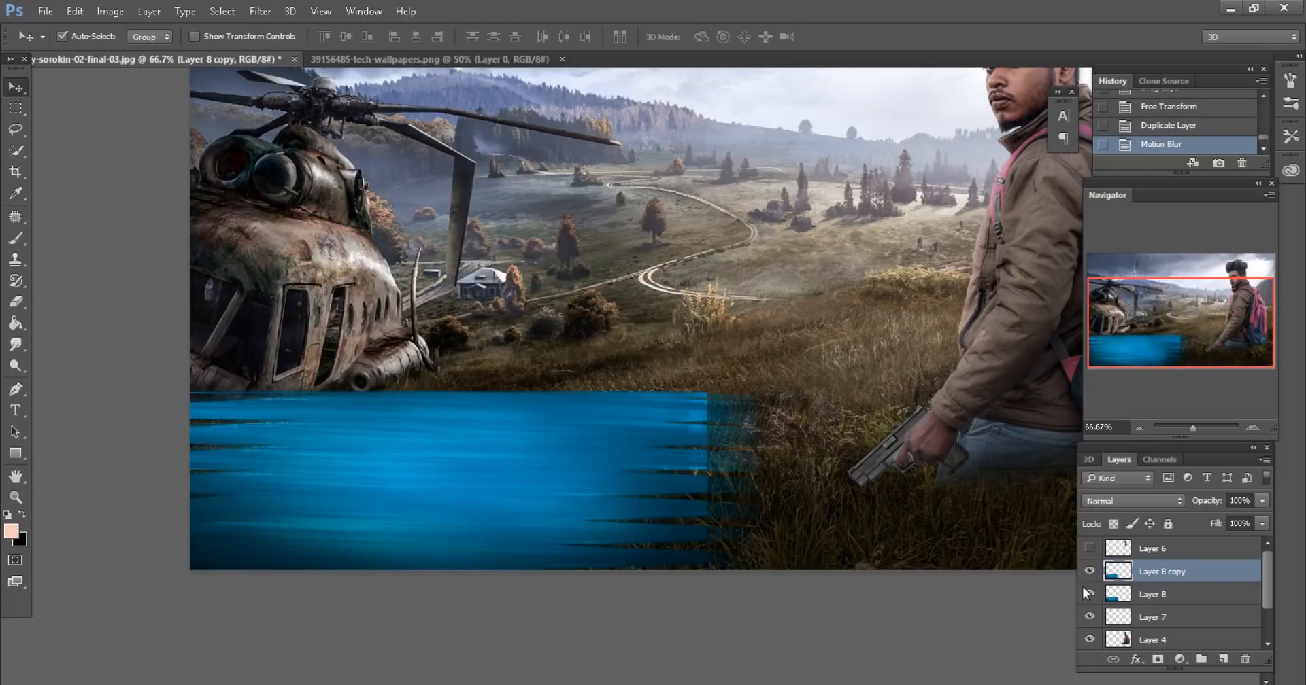
# Add a mask to the original tech layer, Layer 8, and brush away its hard right edge at 100% opacity
pyautogui.click(1160, 592)
pyautogui.click(1157, 659)
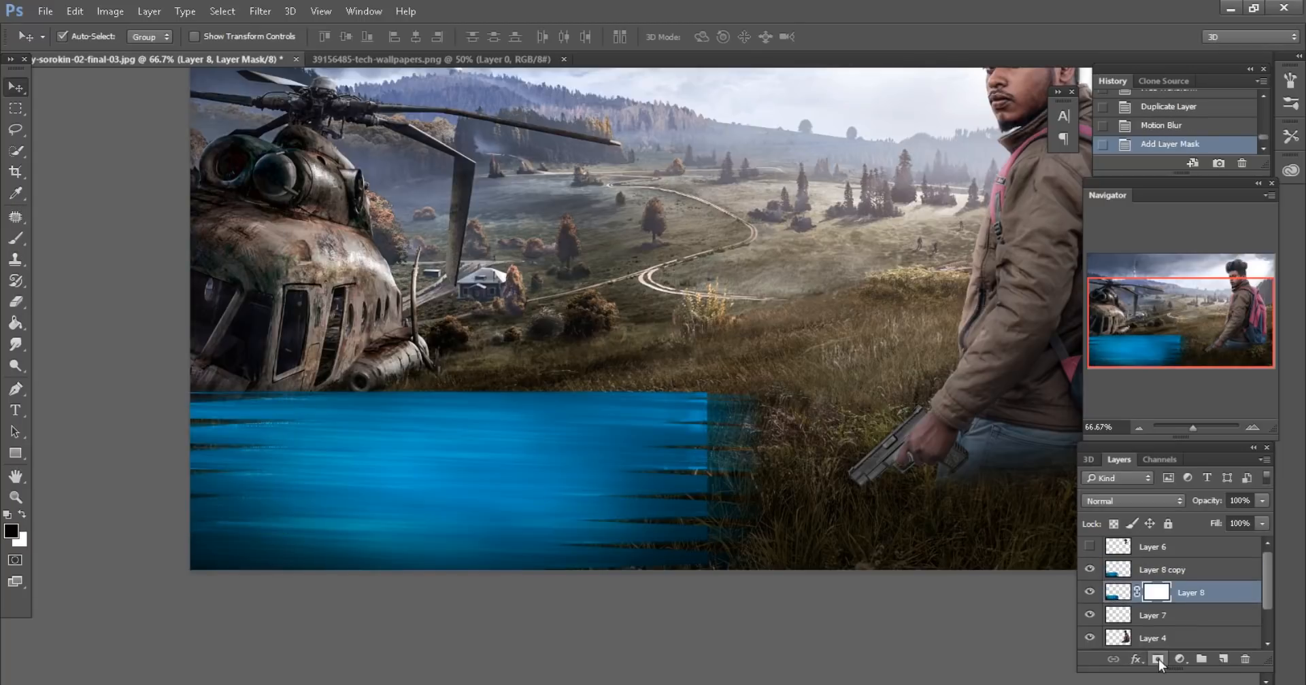
pyautogui.click(17, 238)
pyautogui.scroll(-2, 467, 313)
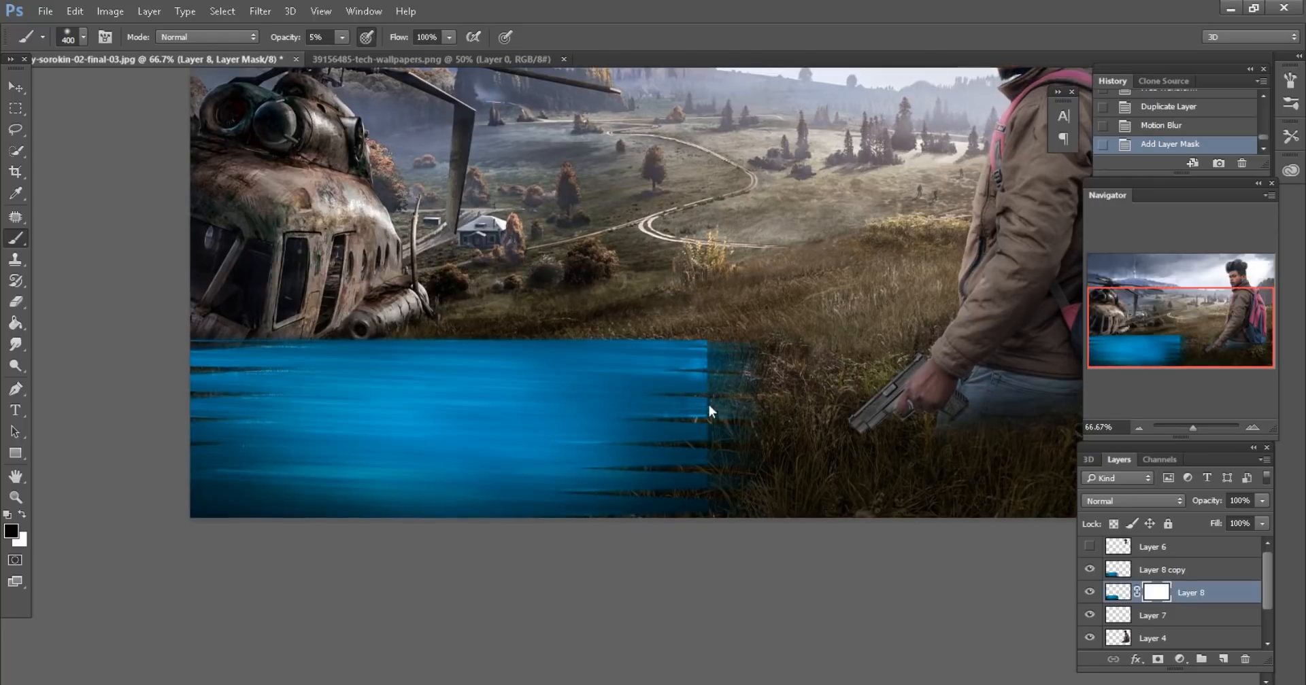
pyautogui.moveTo(709, 406); pyautogui.dragTo(700, 461)
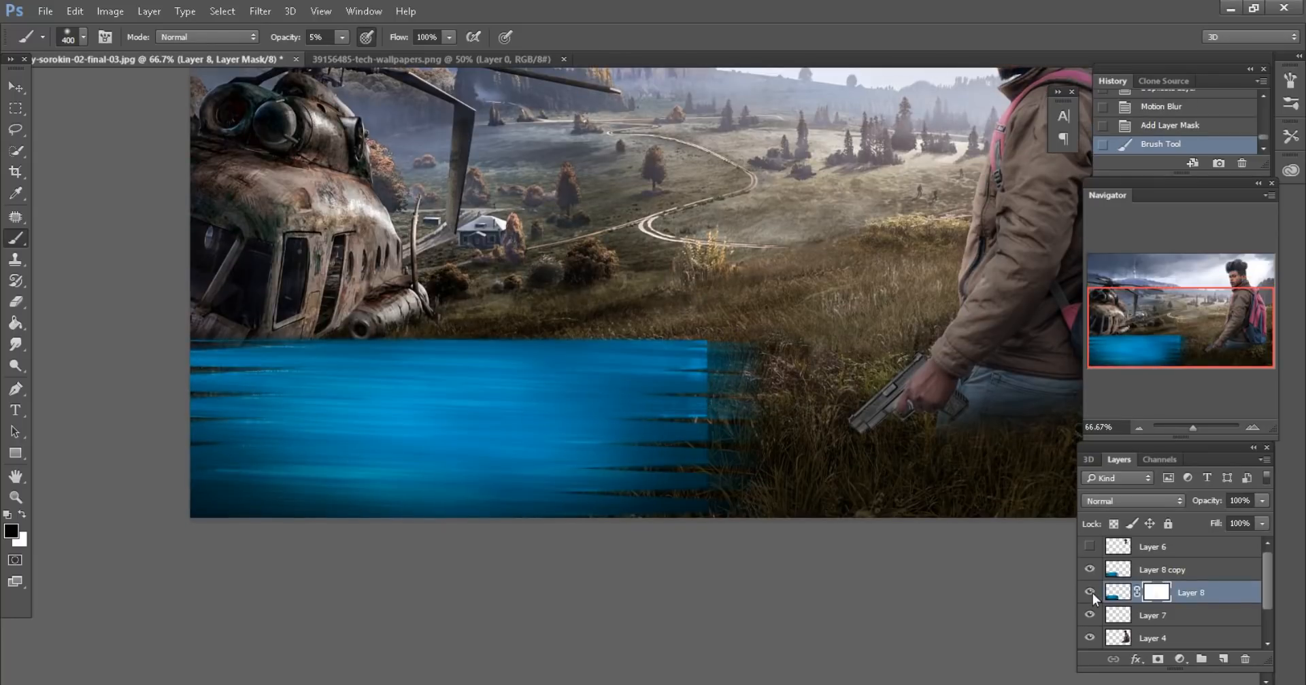
pyautogui.moveTo(672, 419)
pyautogui.mouseDown()
pyautogui.moveTo(706, 405)
pyautogui.moveTo(724, 435)
pyautogui.mouseUp()
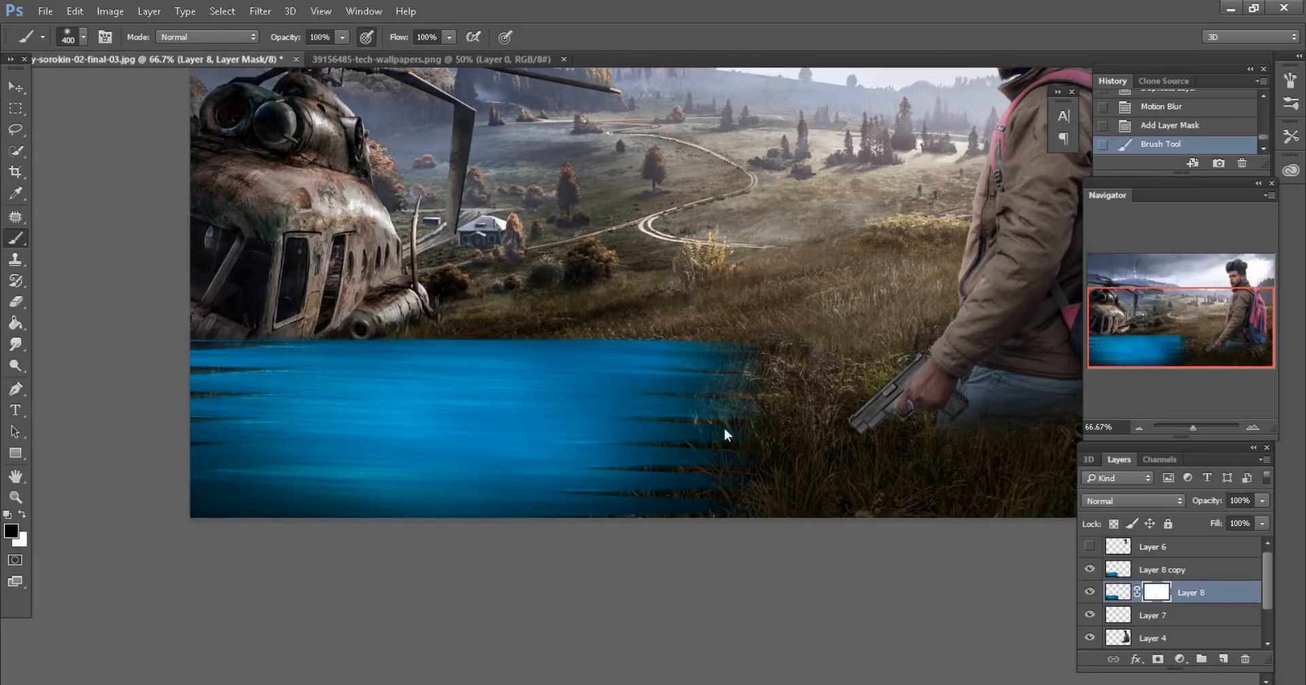
pyautogui.hscroll(-3, 606, 414)
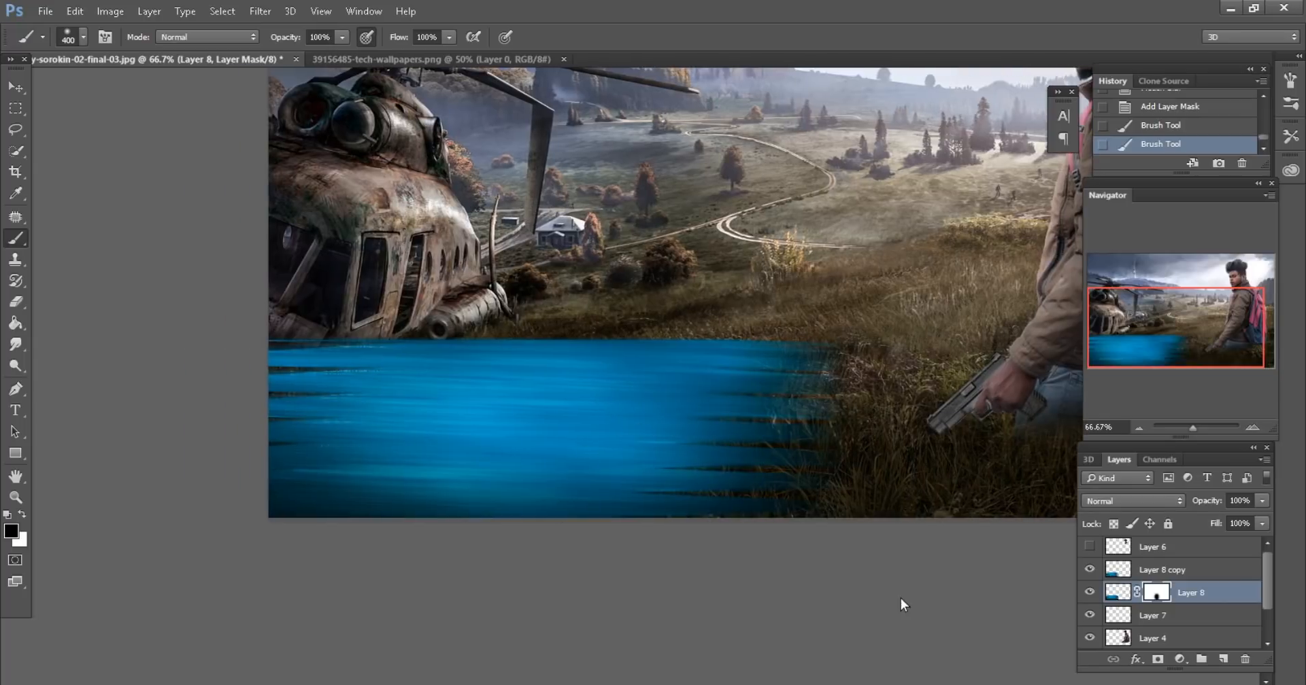
# Mask the blurred Layer 8 copy and brush over its middle at 75% opacity to reveal the sharp tech pattern
pyautogui.click(1159, 570)
pyautogui.click(1157, 660)
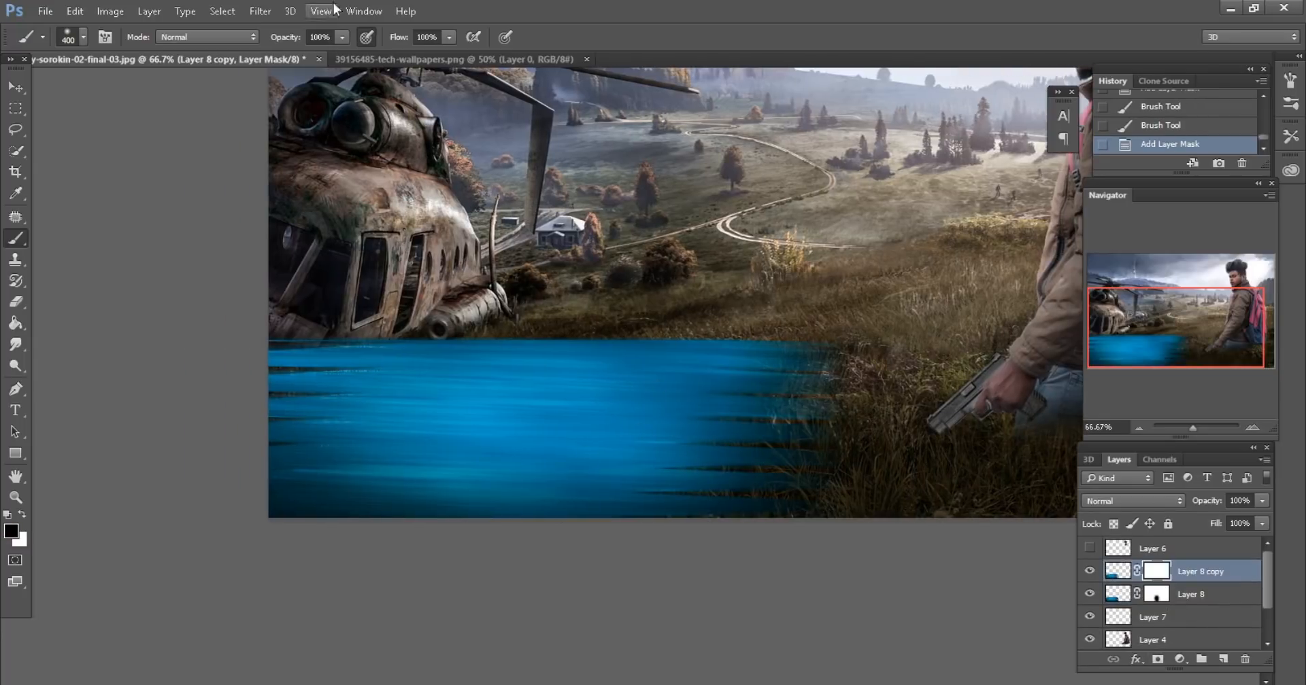
pyautogui.write('75')
pyautogui.moveTo(549, 428)
pyautogui.mouseDown()
pyautogui.moveTo(394, 429)
pyautogui.moveTo(653, 416)
pyautogui.mouseUp()
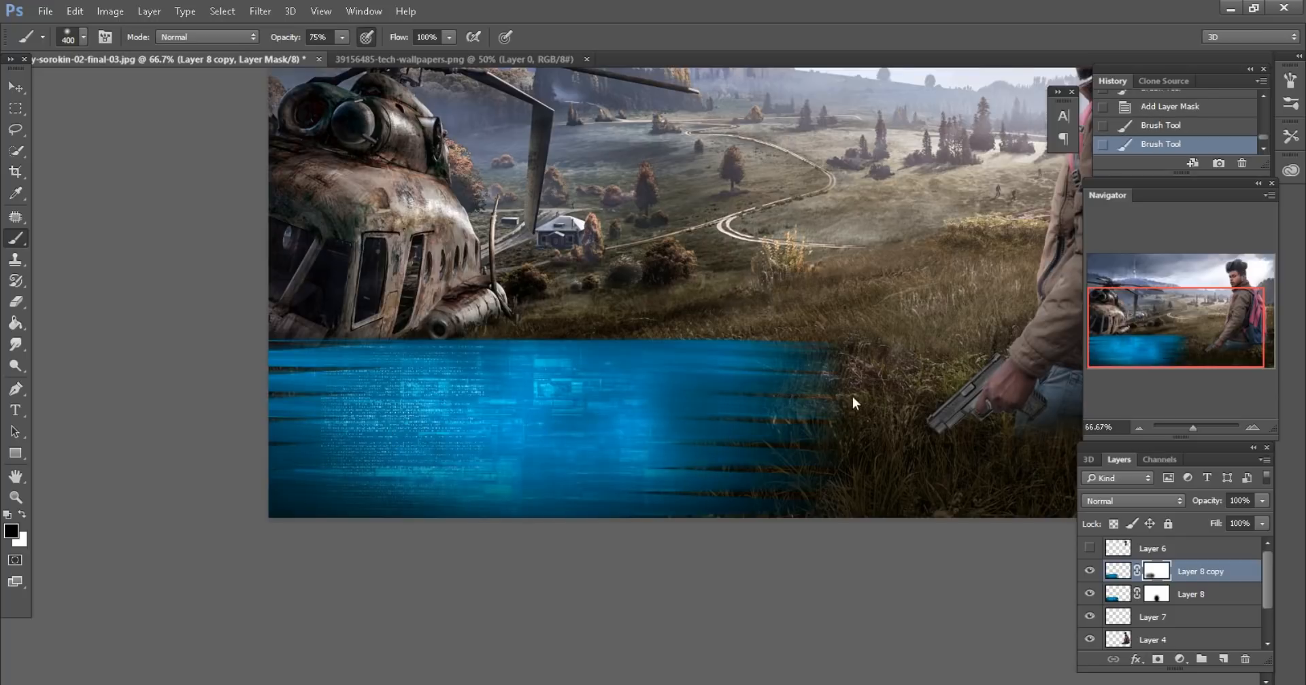
pyautogui.hotkey('ctrl', '-')
pyautogui.scroll(3, 701, 397)
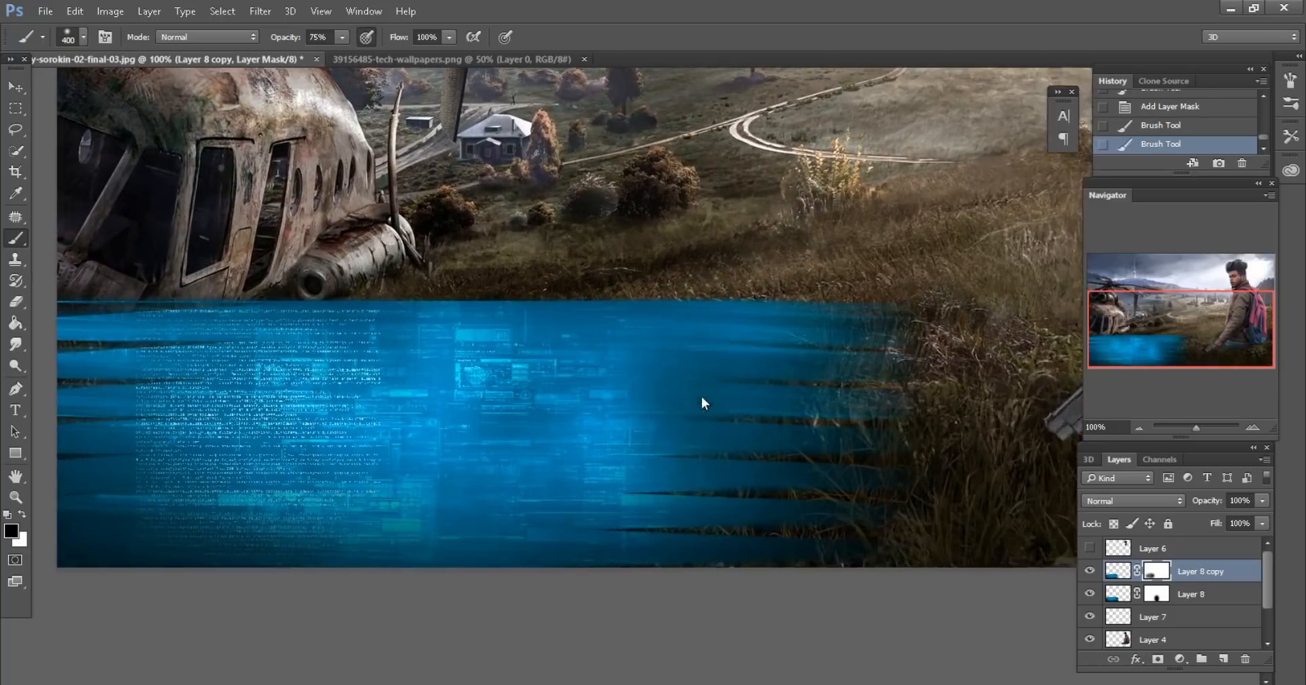
# Show the head portrait on Layer 6 and move it down onto the blue tech banner
pyautogui.press('v')
pyautogui.hotkey('ctrl', '-')
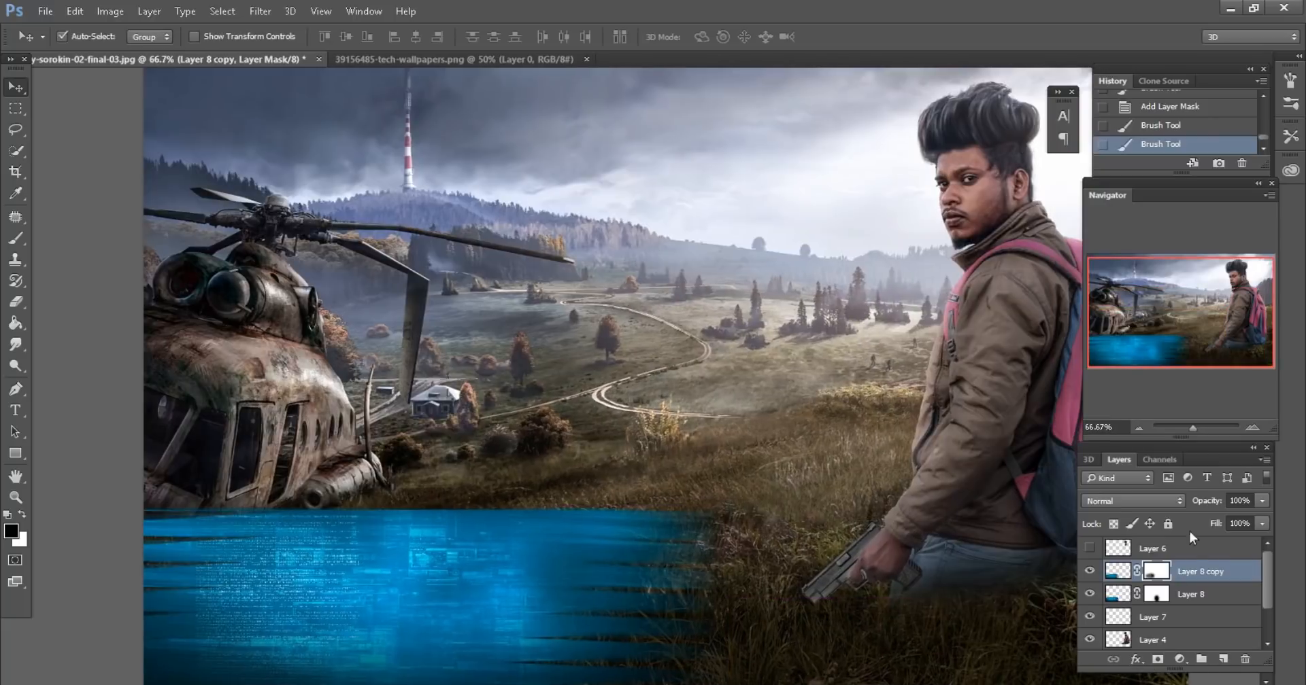
pyautogui.click(1156, 548)
pyautogui.click(1088, 549)
pyautogui.scroll(2, 989, 288)
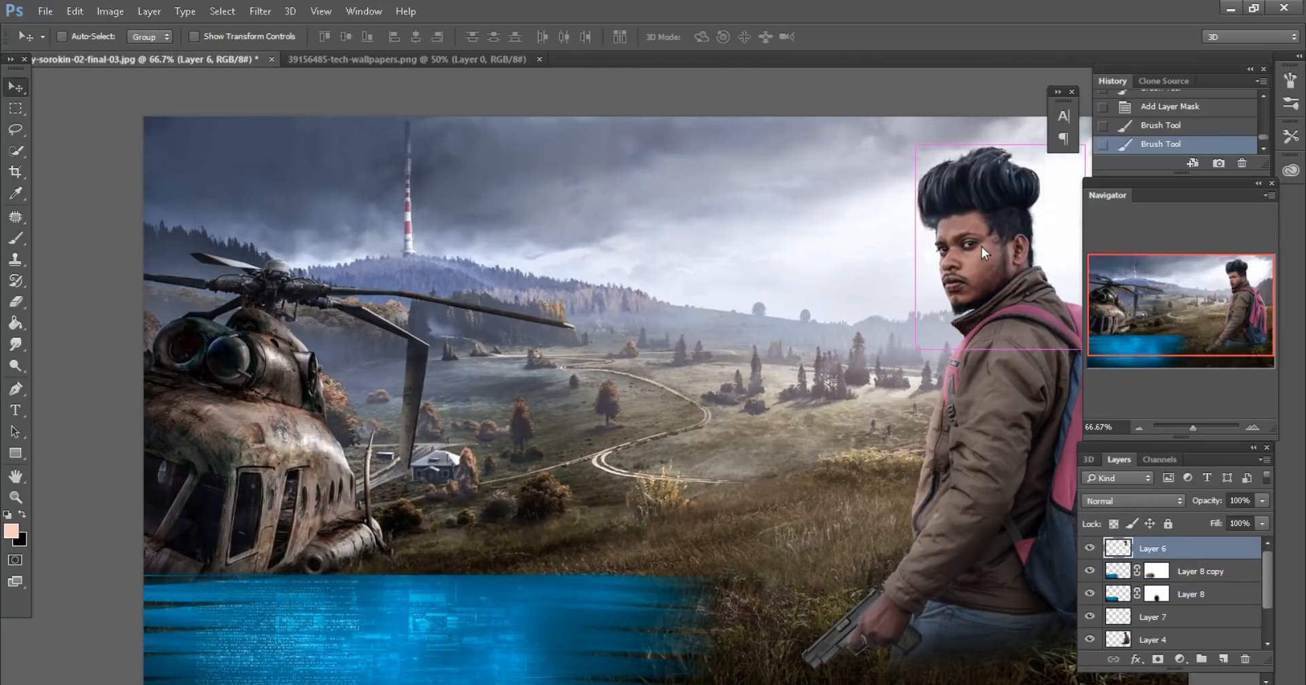
pyautogui.moveTo(981, 246); pyautogui.dragTo(483, 478)
pyautogui.scroll(-8, 527, 427)
pyautogui.hscroll(-6, 529, 423)
pyautogui.scroll(2, 529, 423)
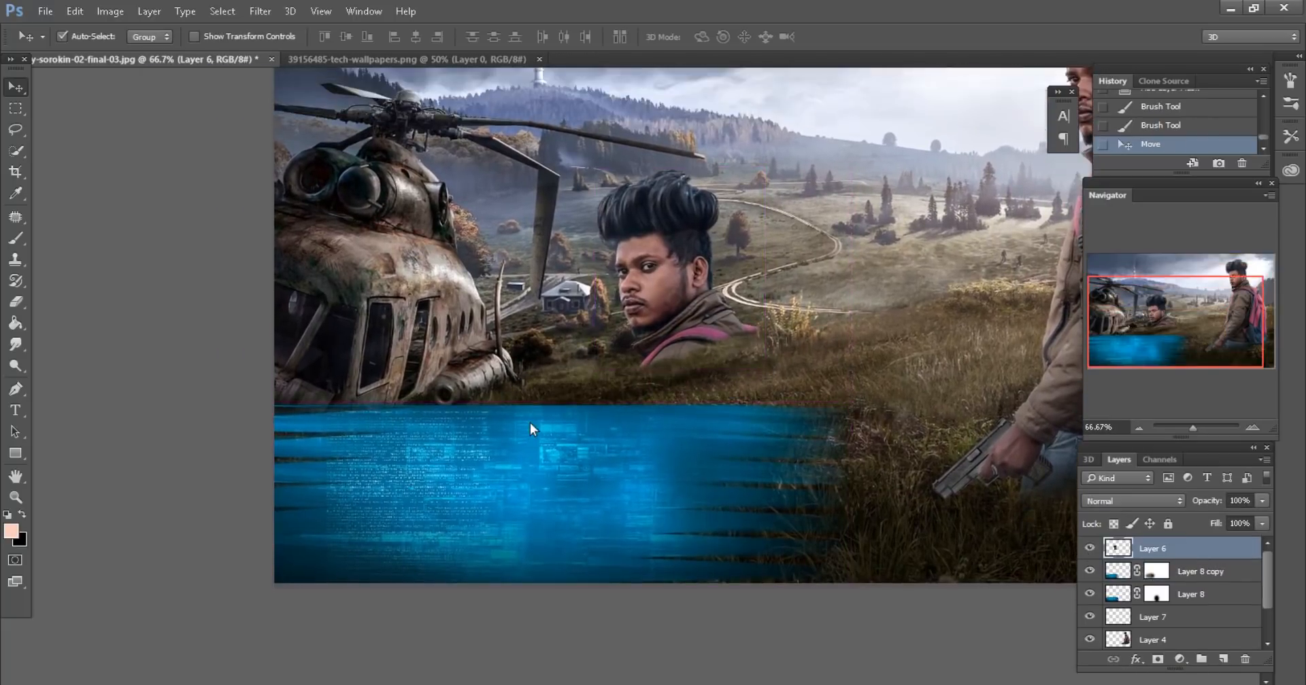
pyautogui.hscroll(-3, 529, 423)
pyautogui.hotkey('ctrl', '+')
pyautogui.moveTo(861, 307); pyautogui.dragTo(558, 524)
pyautogui.hscroll(-2, 558, 525)
# Scale the head portrait to 81% and position it inside the left part of the blue banner
pyautogui.click(75, 11)
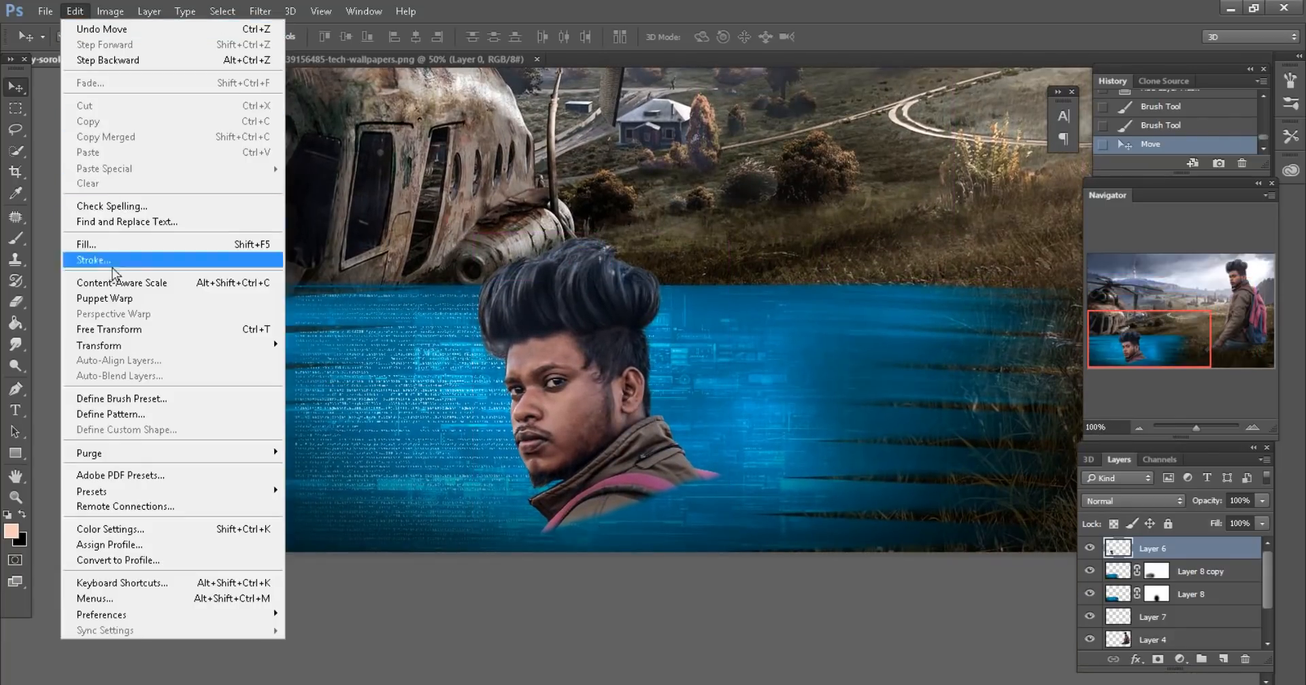
pyautogui.click(102, 323)
pyautogui.moveTo(310, 37); pyautogui.dragTo(297, 37)
pyautogui.moveTo(559, 325); pyautogui.dragTo(454, 348)
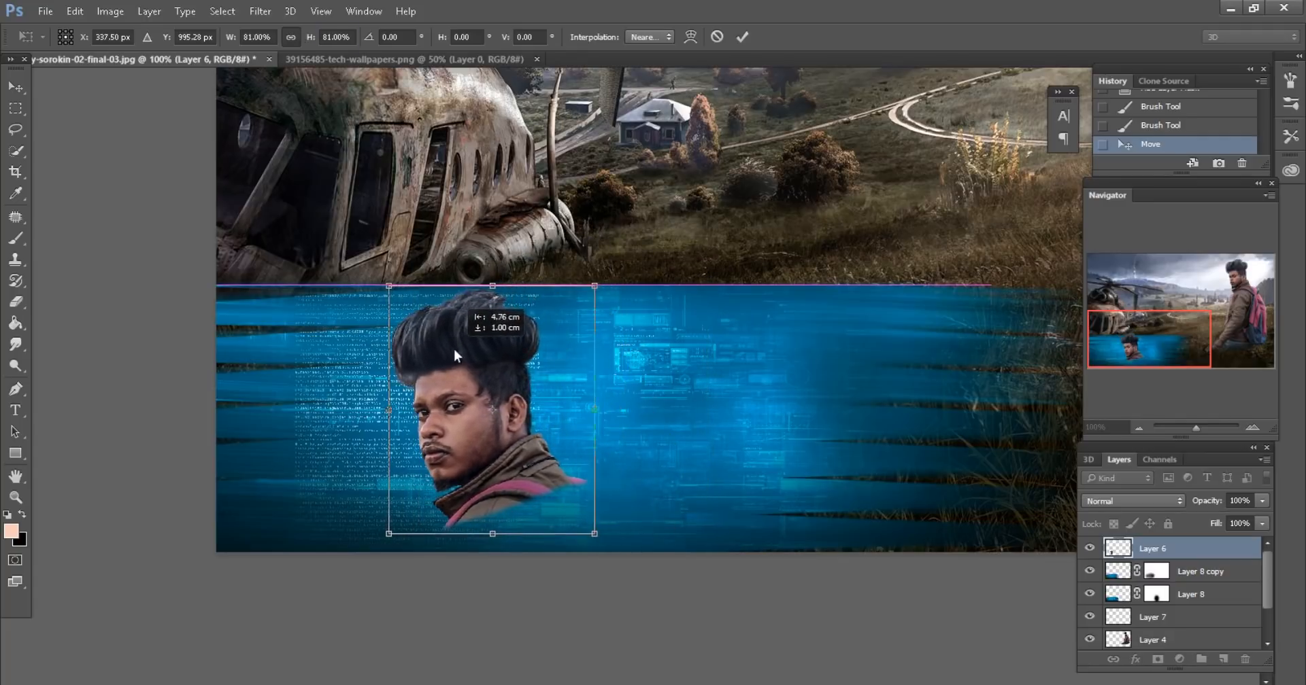
pyautogui.click(742, 36)
# Load the head portrait's outline as a selection and choose a blue sampled from the banner as the foreground colour
pyautogui.press('ctrl')
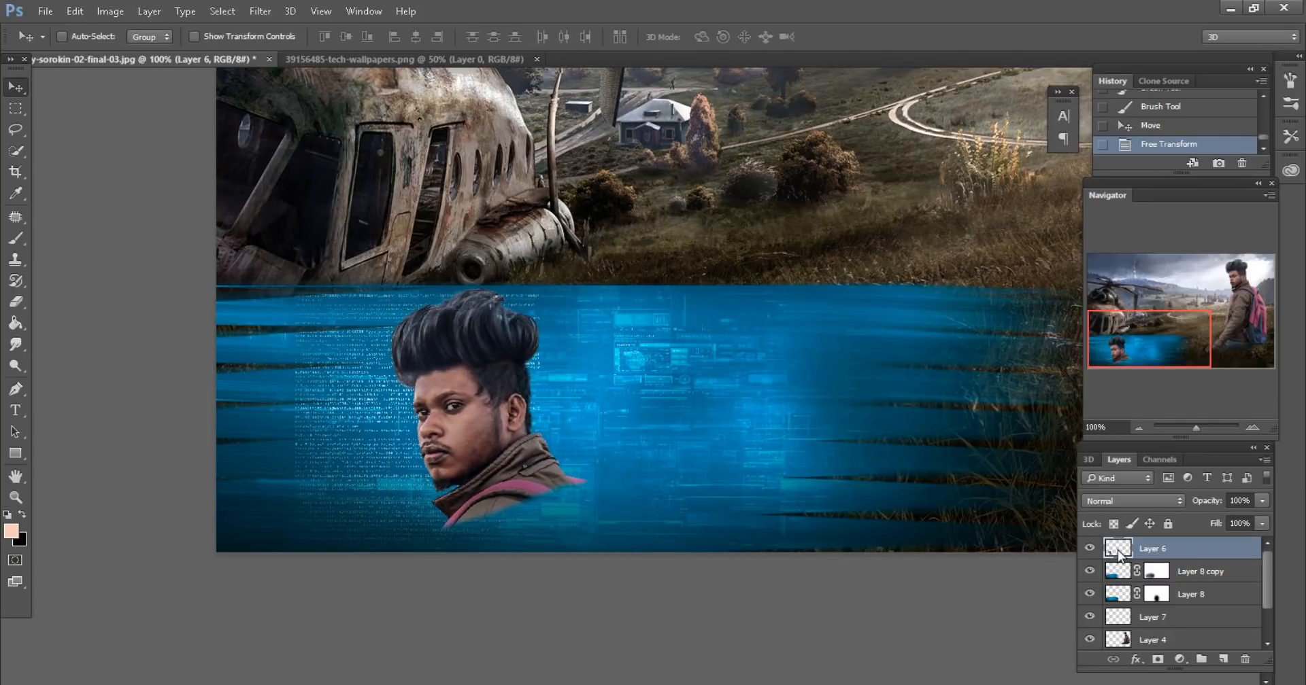
pyautogui.keyDown('ctrl'); pyautogui.click(1119, 551); pyautogui.keyUp('ctrl')
pyautogui.press('b')
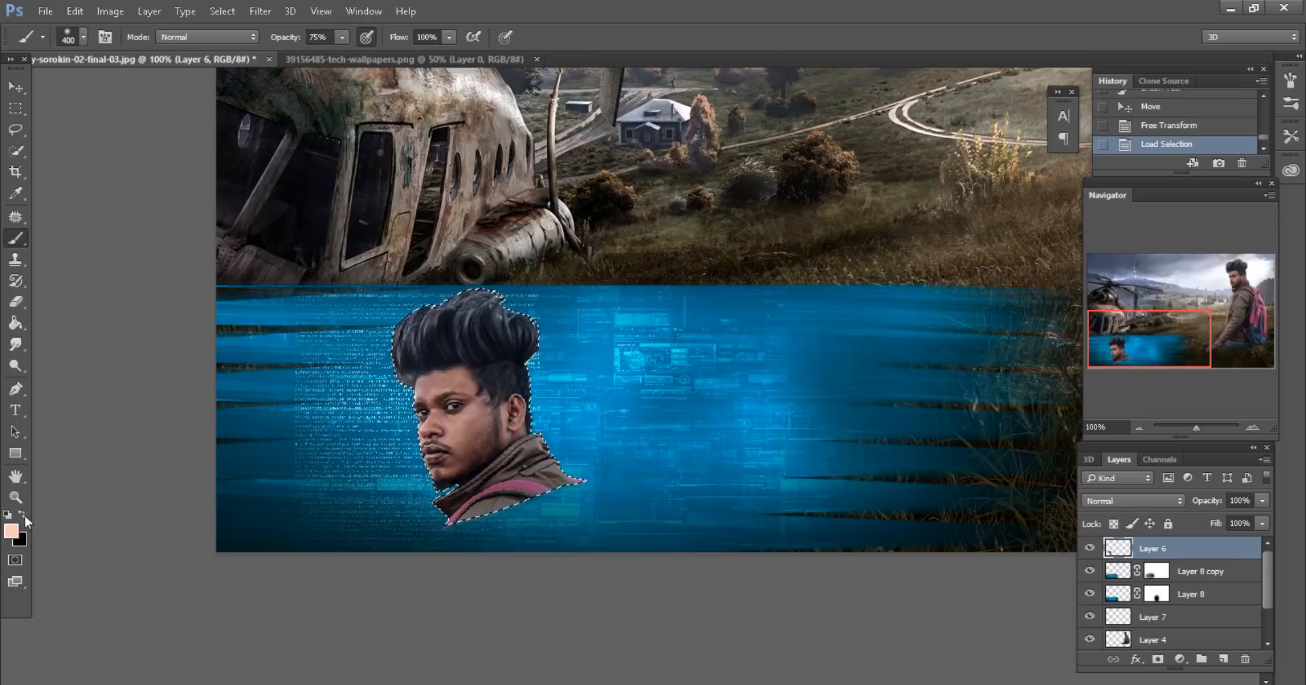
pyautogui.click(17, 535)
pyautogui.click(686, 423)
pyautogui.click(391, 278)
# Tint the selected portrait blue with a 300 px brush in Color mode at 22% opacity, and deselect it
pyautogui.click(222, 37)
pyautogui.click(204, 365)
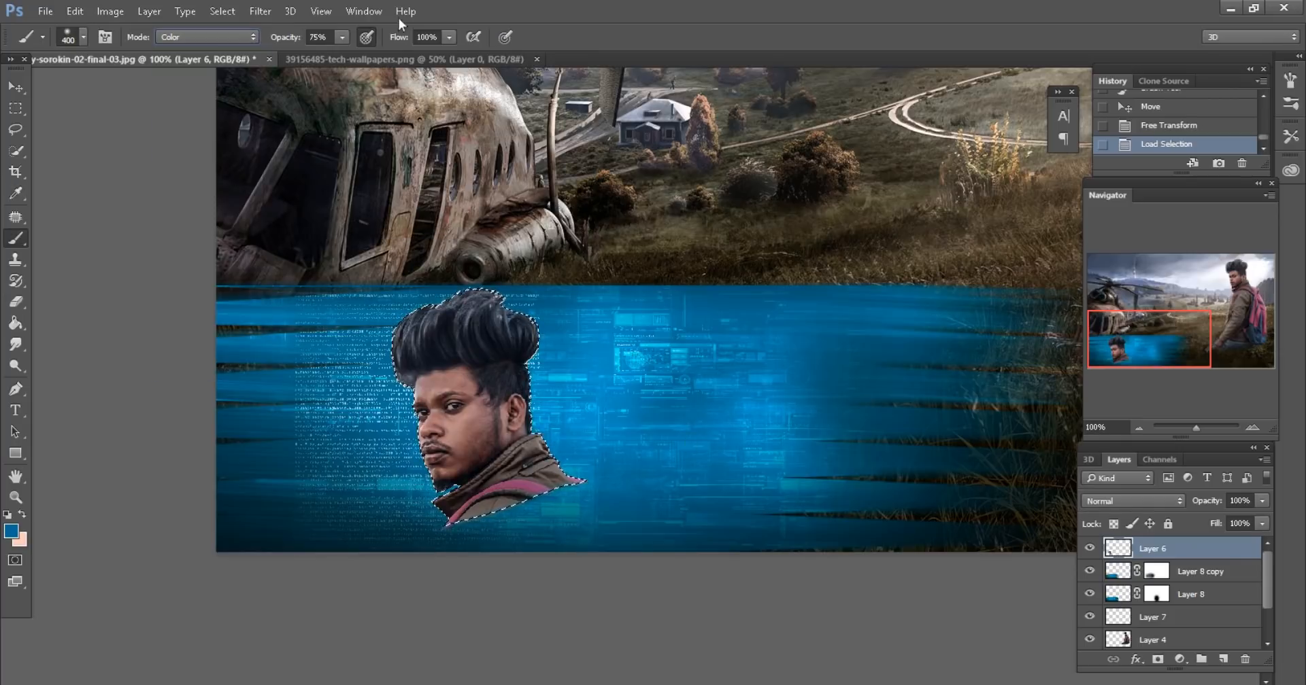
pyautogui.moveTo(289, 38); pyautogui.dragTo(268, 34)
pyautogui.write('22')
pyautogui.press('Return')
pyautogui.scroll(-1, 479, 434)
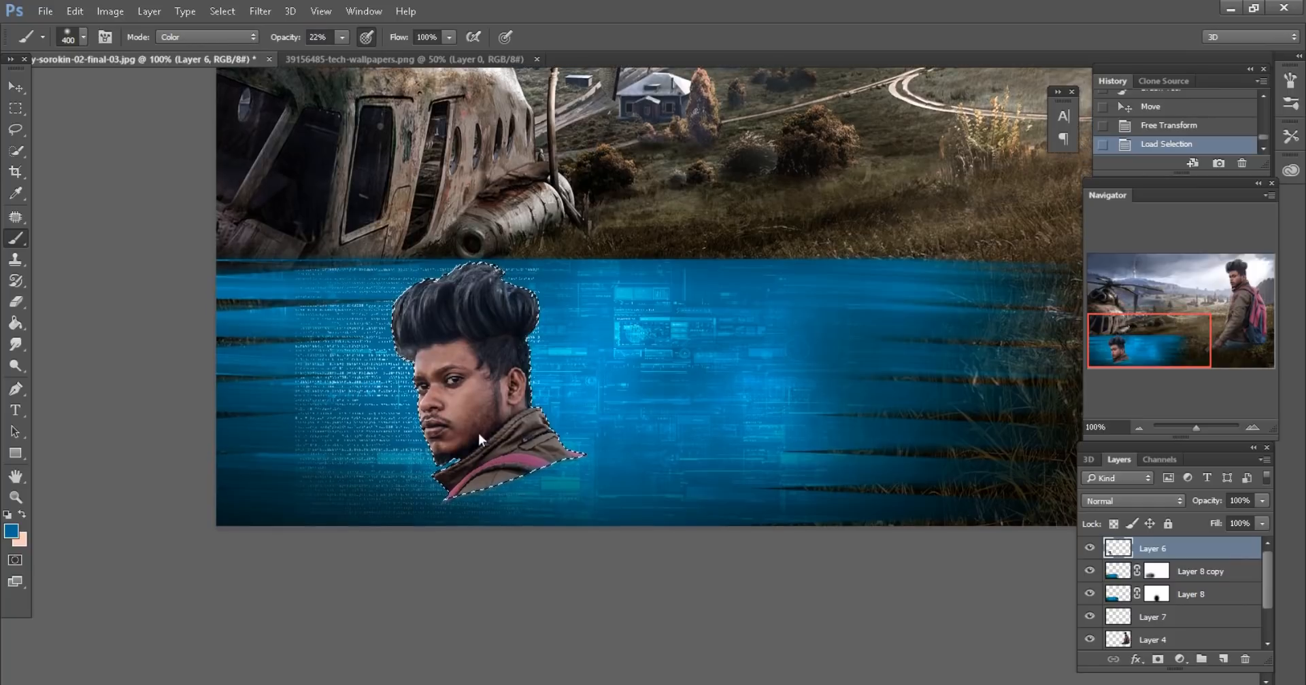
pyautogui.press('[')
pyautogui.moveTo(508, 282)
pyautogui.mouseDown()
pyautogui.moveTo(475, 509)
pyautogui.moveTo(521, 496)
pyautogui.mouseUp()
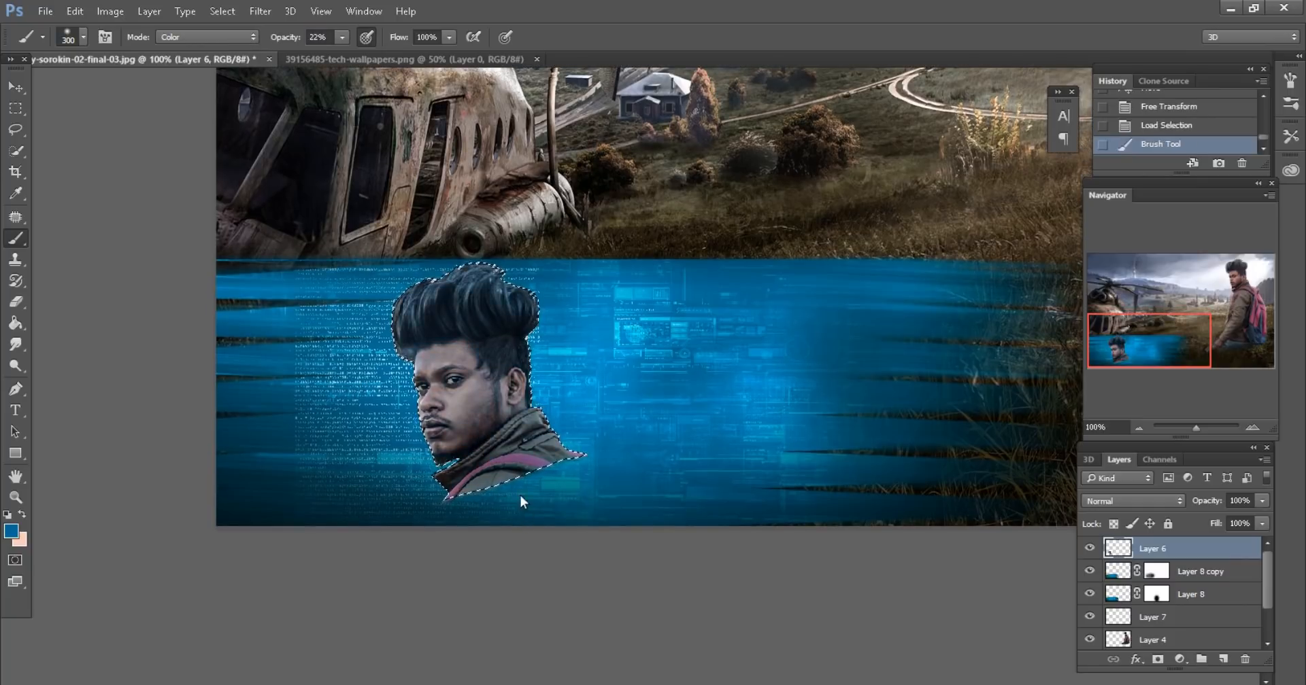
pyautogui.press('l')
pyautogui.hotkey('ctrl', 'd')
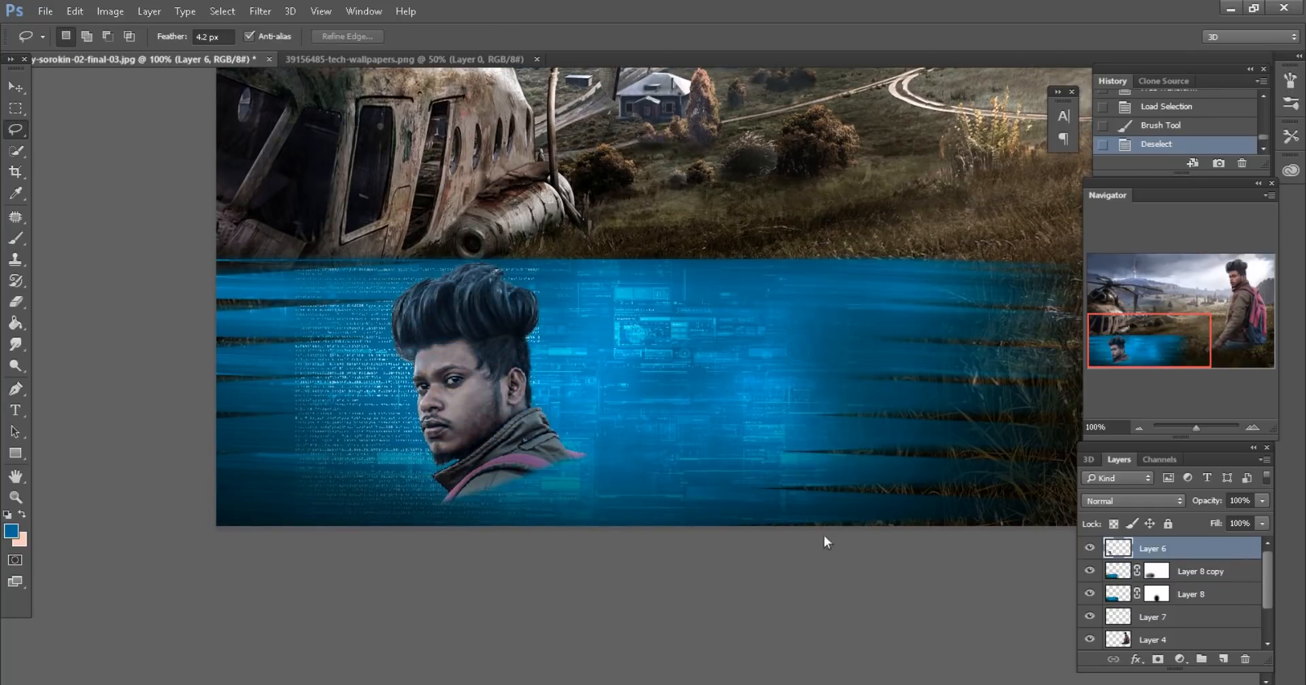
# Add an Overlay layer above the portrait, load the portrait's outline as a selection and return the brush to Normal mode
pyautogui.click(1223, 659)
pyautogui.keyDown('ctrl'); pyautogui.click(1118, 572); pyautogui.keyUp('ctrl')
pyautogui.click(1132, 501)
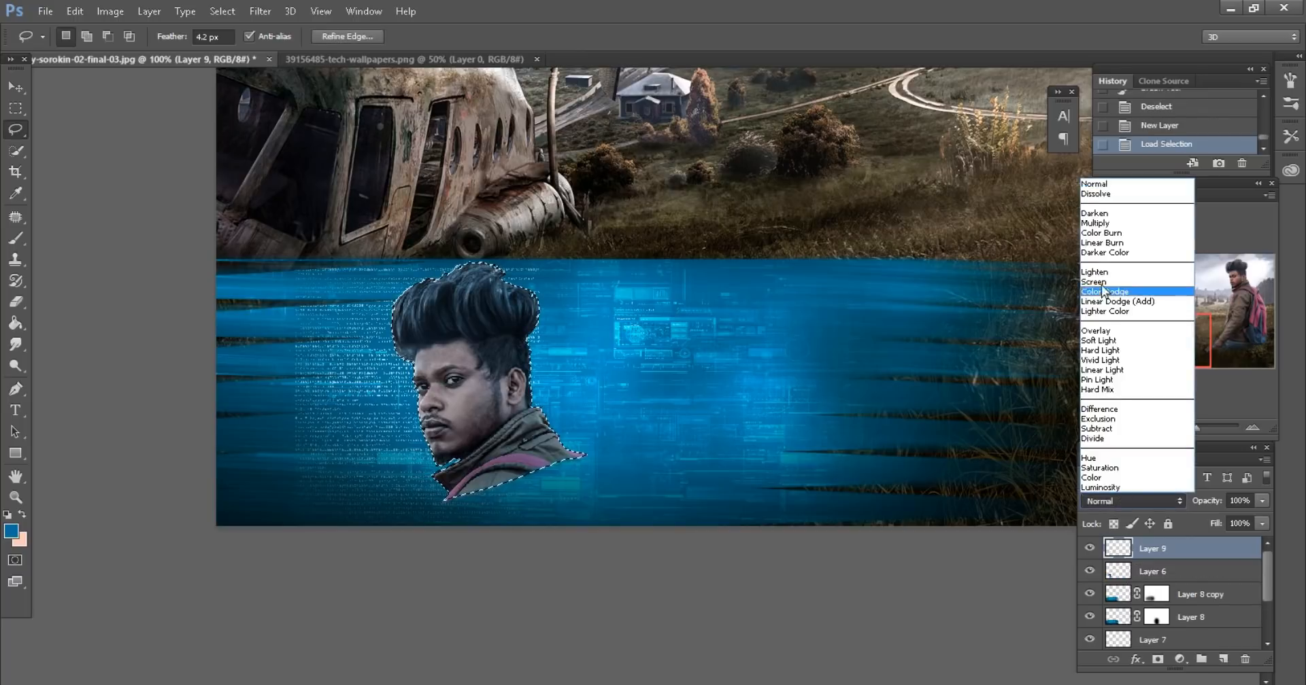
pyautogui.click(1101, 331)
pyautogui.click(22, 240)
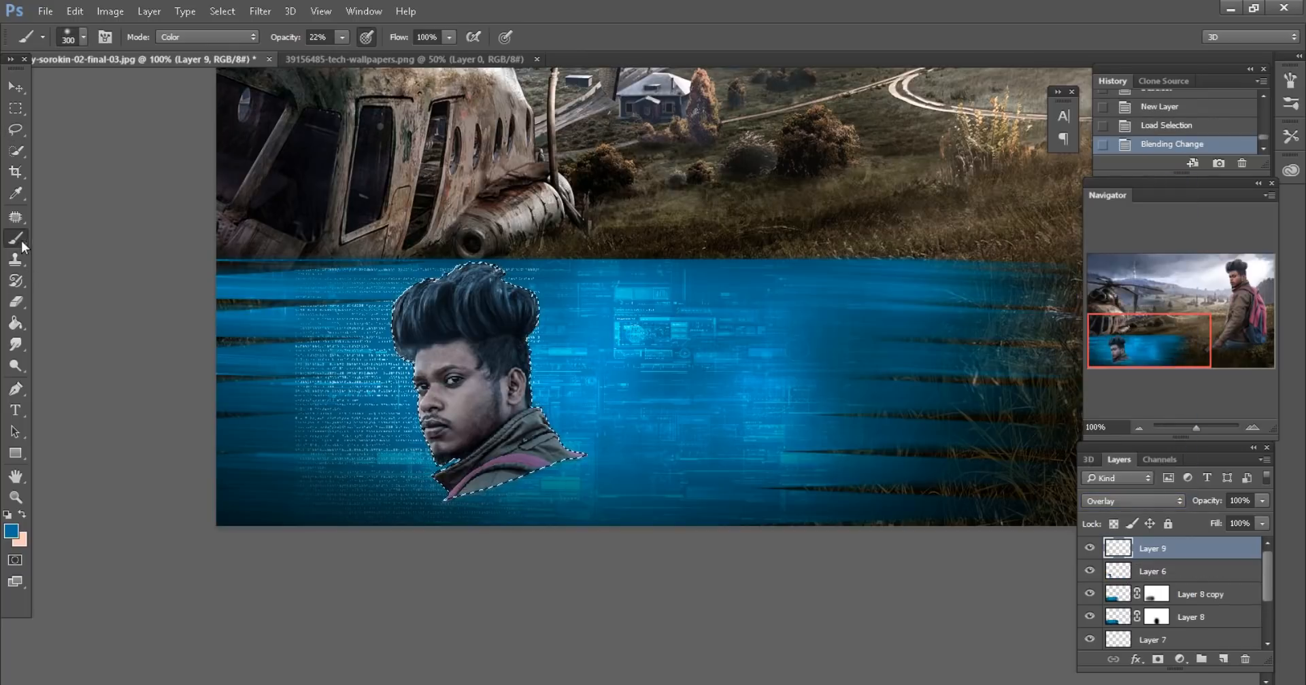
pyautogui.click(231, 39)
pyautogui.click(178, 52)
# Paint a blue rim along the portrait's hair and jacket edges with a brush of about 60 to 80 px, raising its opacity to 86%
pyautogui.hotkey('ctrl', '+')
pyautogui.press('[')
pyautogui.press('[')
pyautogui.press('[')
pyautogui.press('[')
pyautogui.press('[')
pyautogui.press('[')
pyautogui.press('[')
pyautogui.press('[')
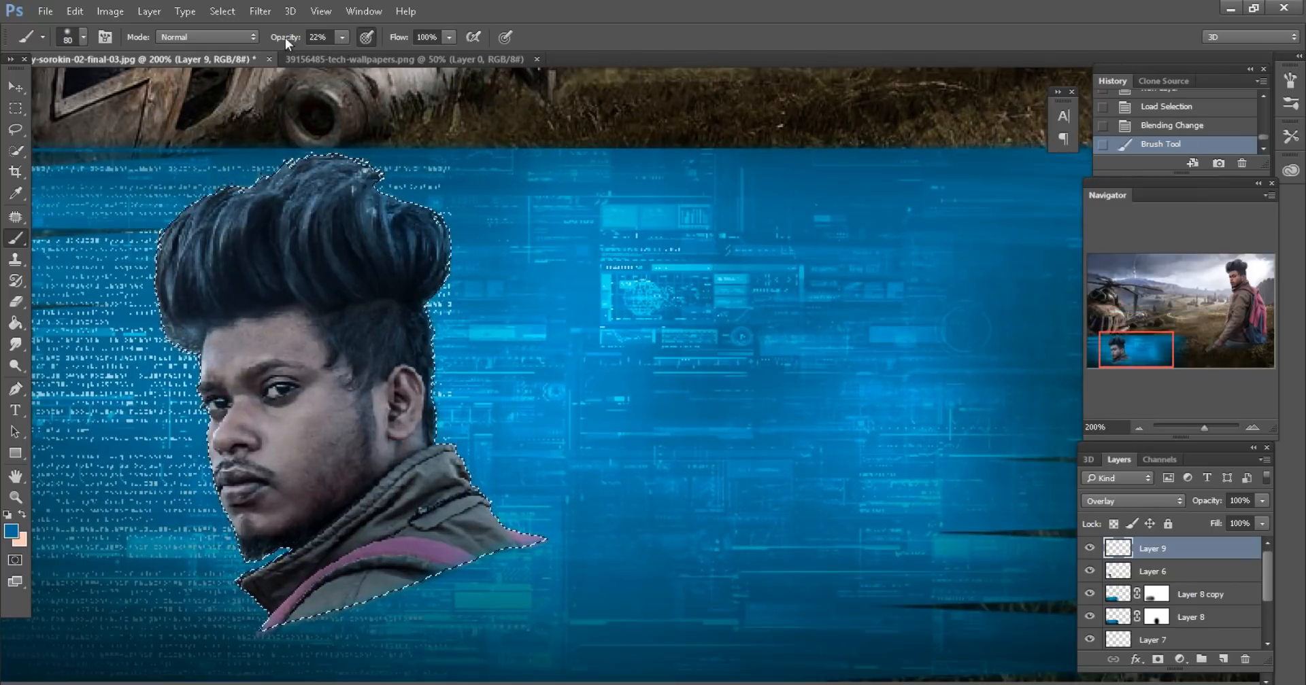
pyautogui.moveTo(285, 36); pyautogui.dragTo(328, 37)
pyautogui.moveTo(483, 222); pyautogui.dragTo(463, 302)
pyautogui.press('[')
pyautogui.moveTo(386, 158)
pyautogui.mouseDown()
pyautogui.moveTo(286, 164)
pyautogui.moveTo(164, 286)
pyautogui.mouseUp()
pyautogui.moveTo(298, 163); pyautogui.dragTo(493, 178)
pyautogui.press('[')
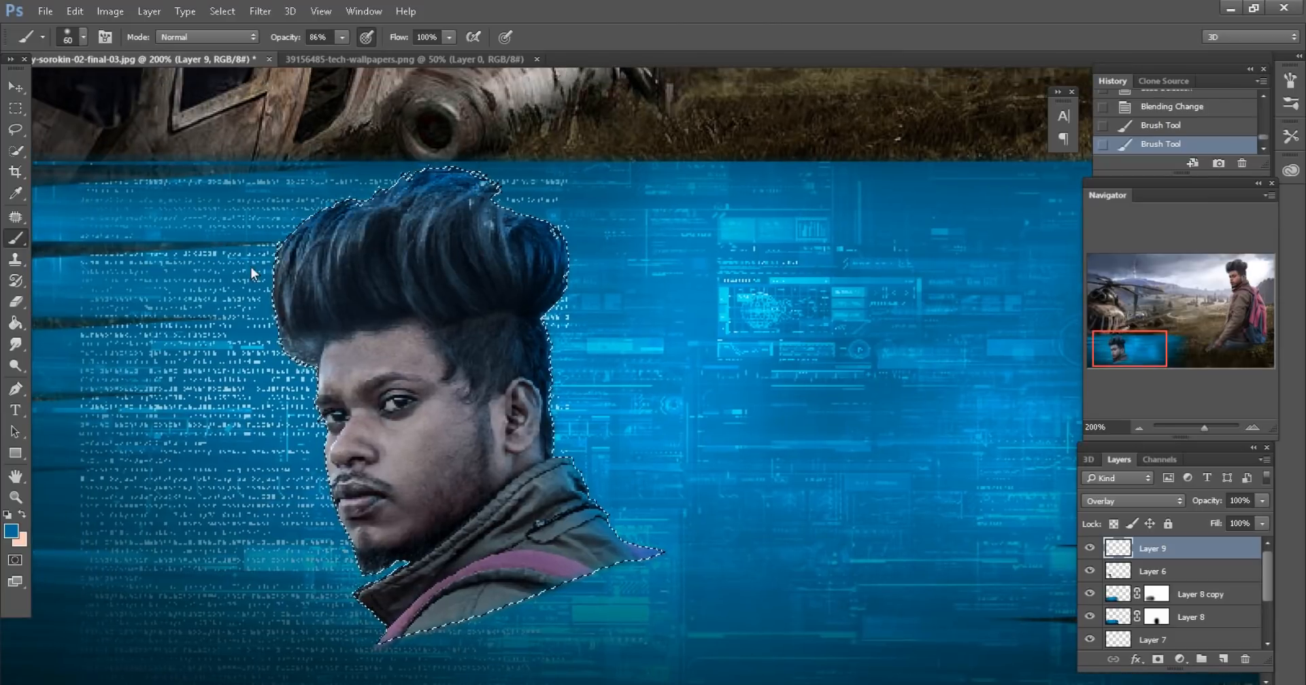
pyautogui.moveTo(308, 528)
pyautogui.mouseDown()
pyautogui.moveTo(317, 362)
pyautogui.moveTo(275, 91)
pyautogui.mouseUp()
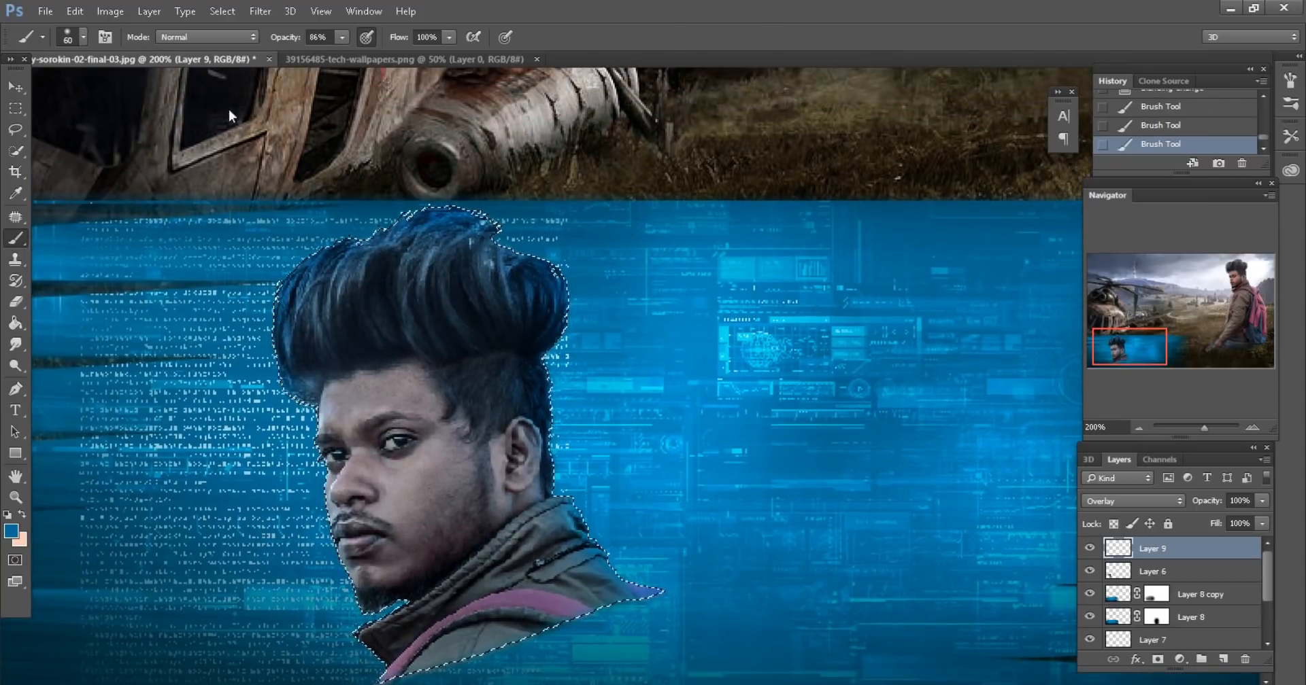
pyautogui.hotkey('ctrl', '-')
pyautogui.scroll(-1, 885, 578)
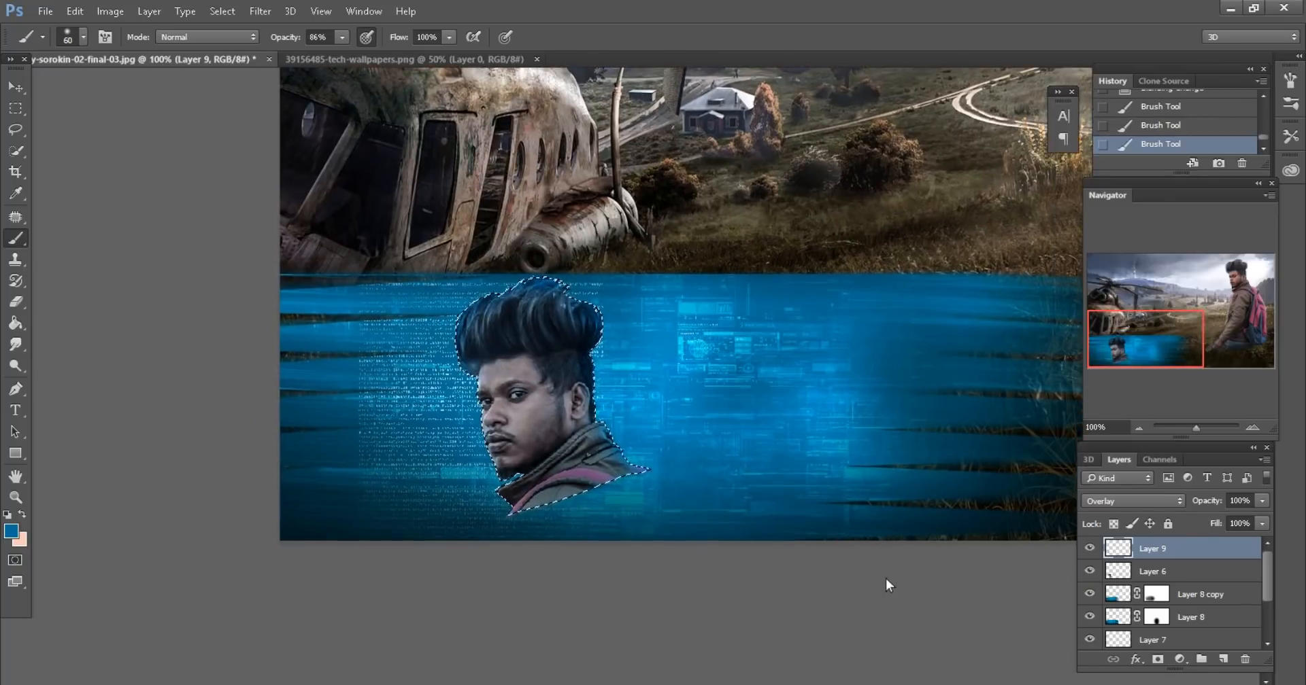
# Deselect the portrait's outline and shift the head portrait on Layer 6 slightly left on the banner
pyautogui.click(14, 129)
pyautogui.hotkey('ctrl', 'd')
pyautogui.moveTo(552, 389); pyautogui.dragTo(521, 385)
pyautogui.hotkey('ctrl', '-')
pyautogui.hotkey('ctrl', '-')
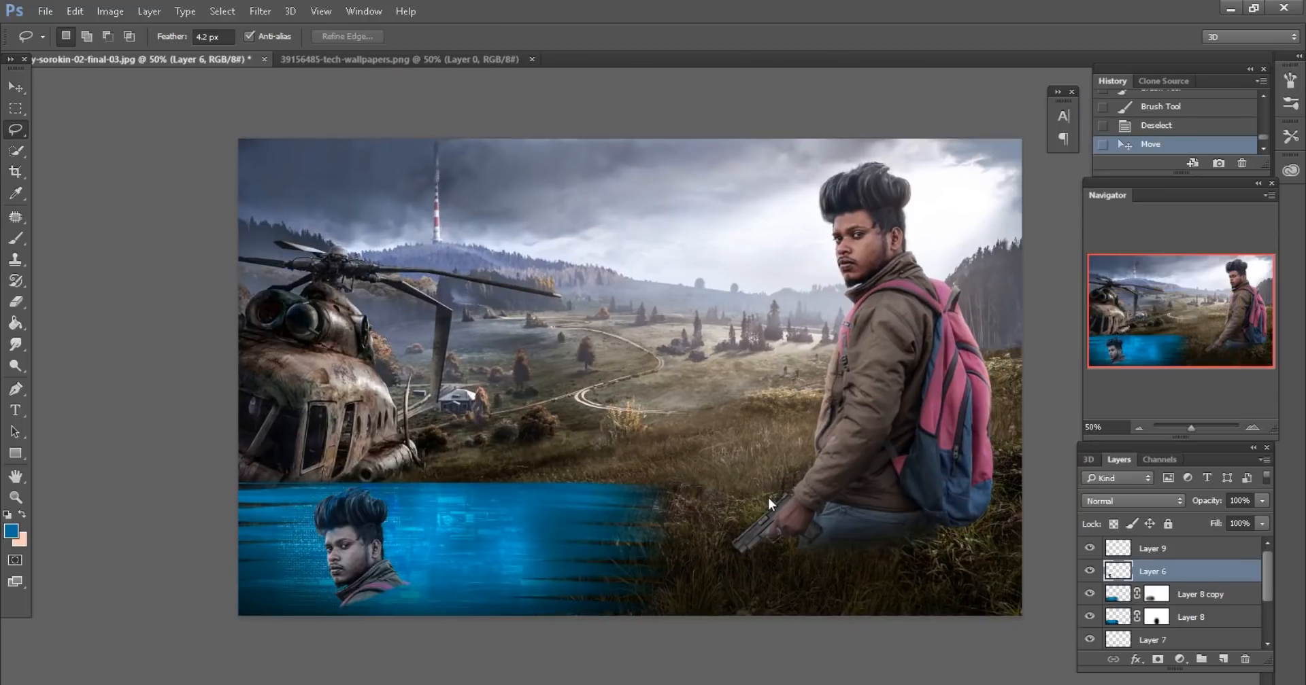
# Undo the last move of the head portrait on the blue banner
pyautogui.hotkey('ctrl', '+')
pyautogui.hotkey('ctrl', '+')
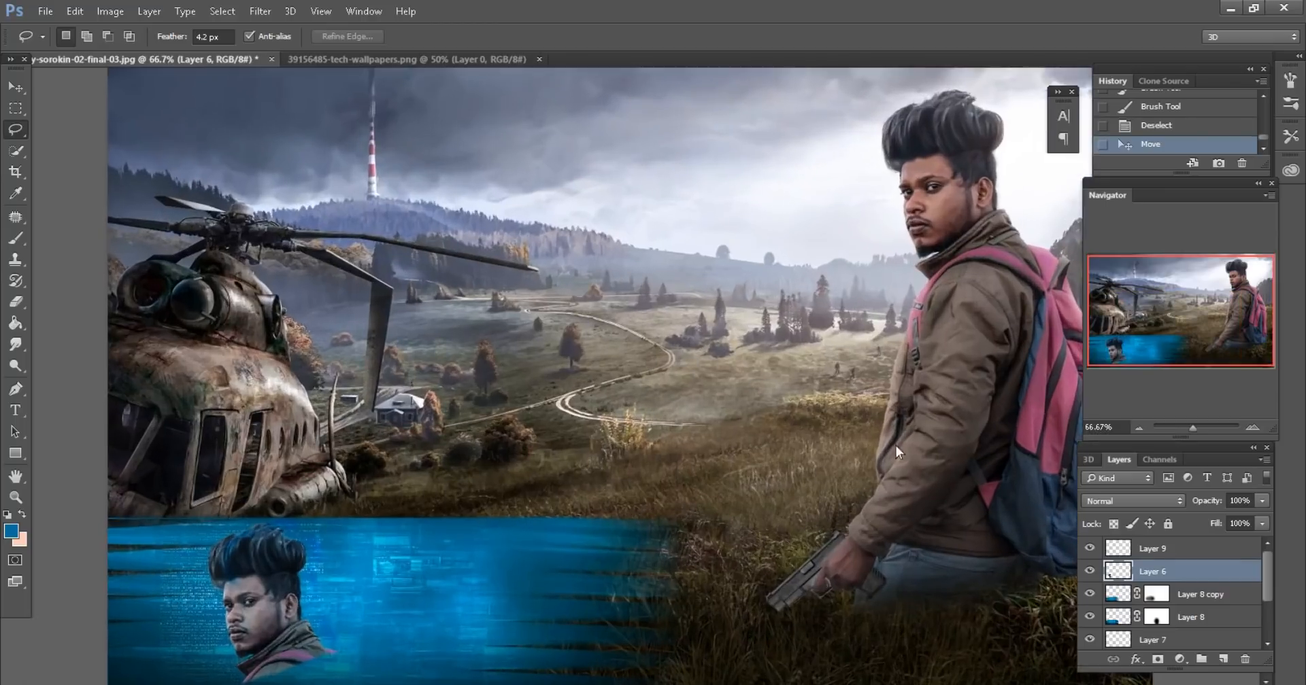
pyautogui.moveTo(1186, 329); pyautogui.dragTo(1159, 356)
pyautogui.click(1140, 127)
pyautogui.hotkey('ctrl', '-')
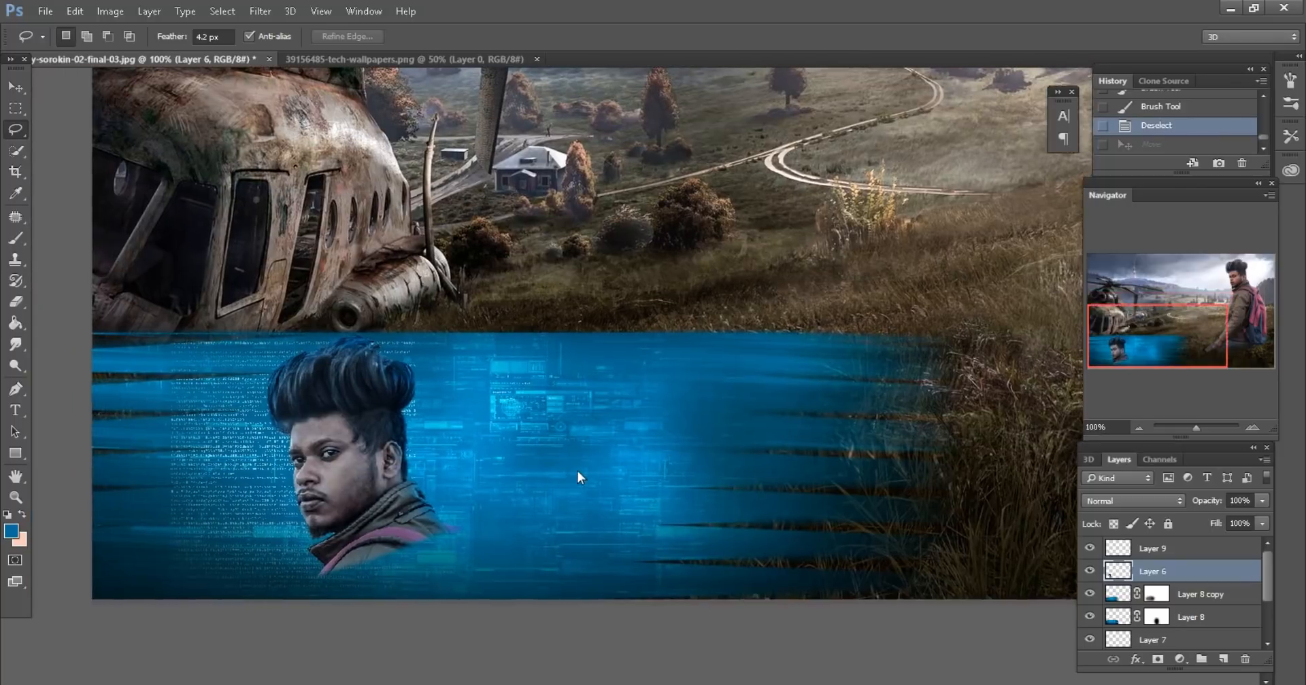
# Merge Layer 9 down into the head portrait's layer and move the portrait about 0.32 cm left and 0.35 cm down
pyautogui.rightClick(1151, 549)
pyautogui.click(870, 545)
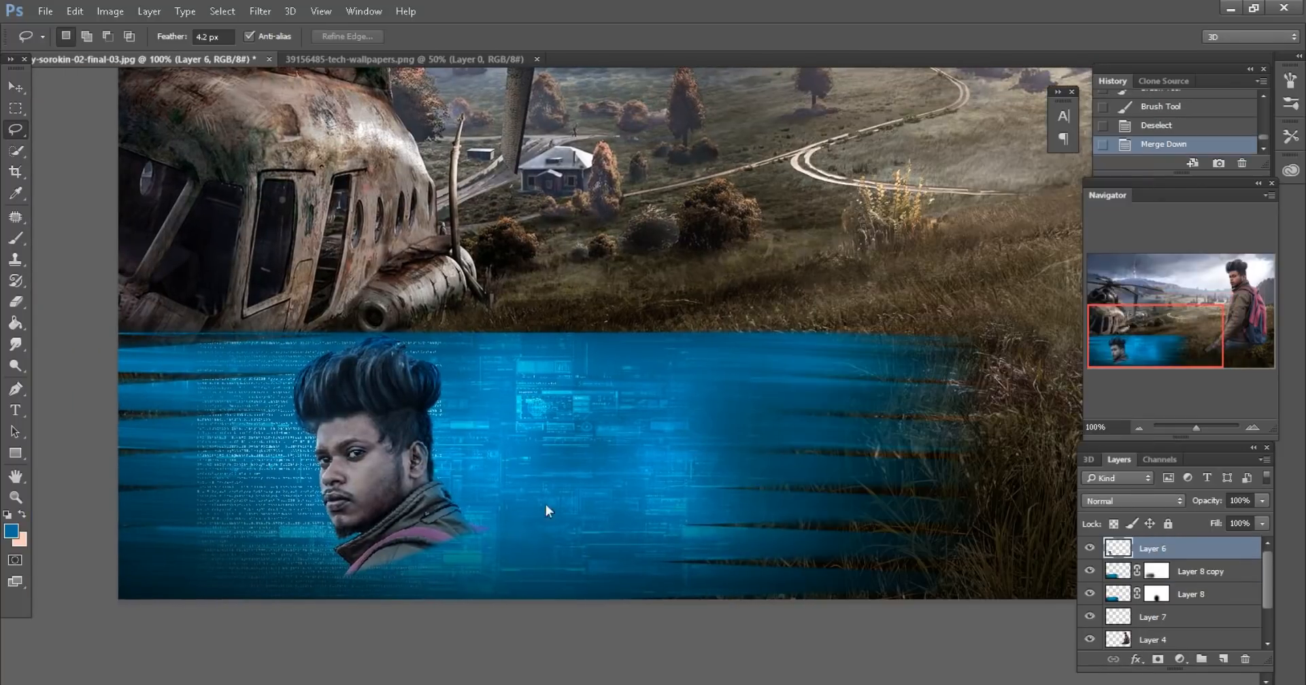
pyautogui.moveTo(393, 444)
pyautogui.mouseDown()
pyautogui.moveTo(373, 455)
pyautogui.moveTo(386, 452)
pyautogui.mouseUp()
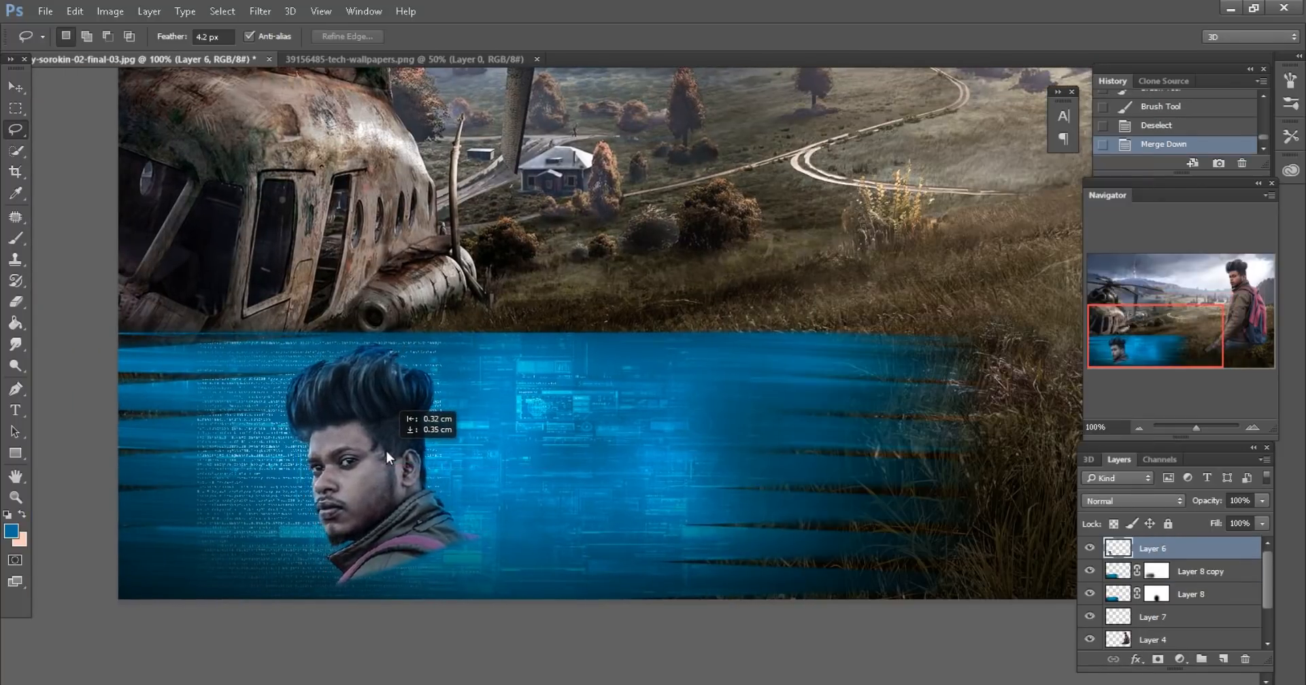
pyautogui.hotkey('ctrl', '-')
pyautogui.hotkey('ctrl', '-')
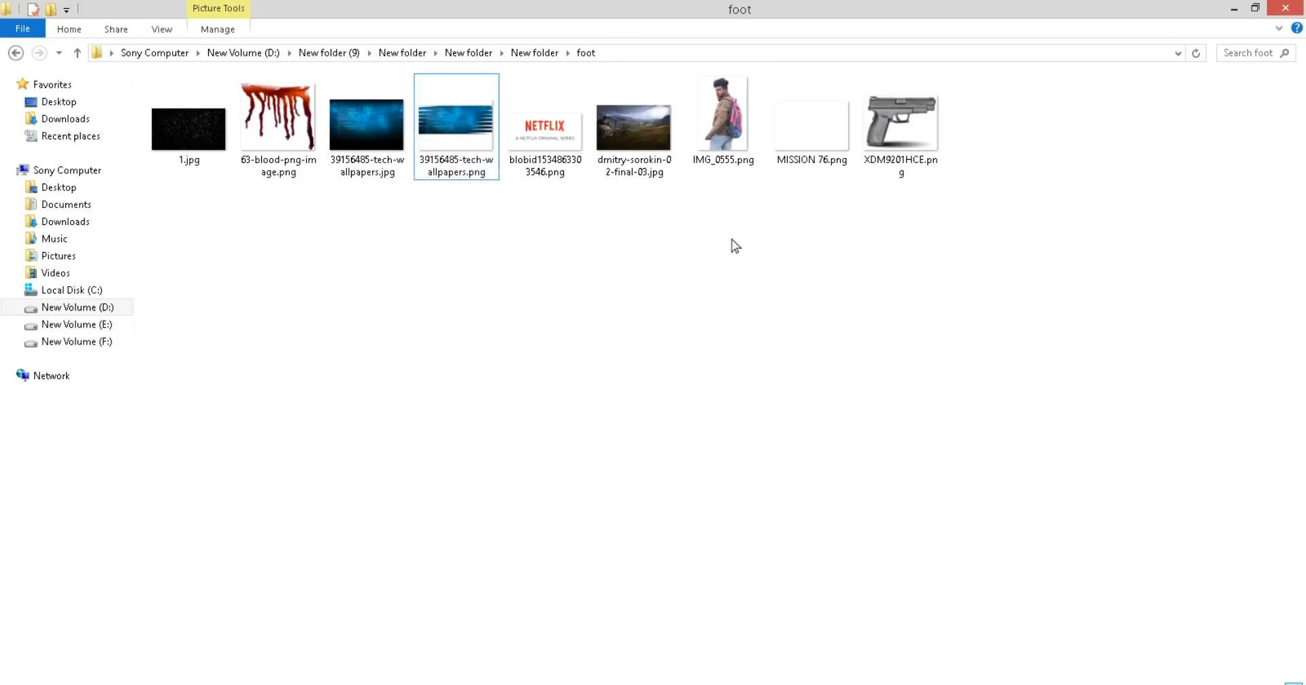
# Open MISSION 76.png, lasso its AGENT - 296 text and bring that text into the helicopter composite
pyautogui.moveTo(812, 119); pyautogui.dragTo(793, 55)
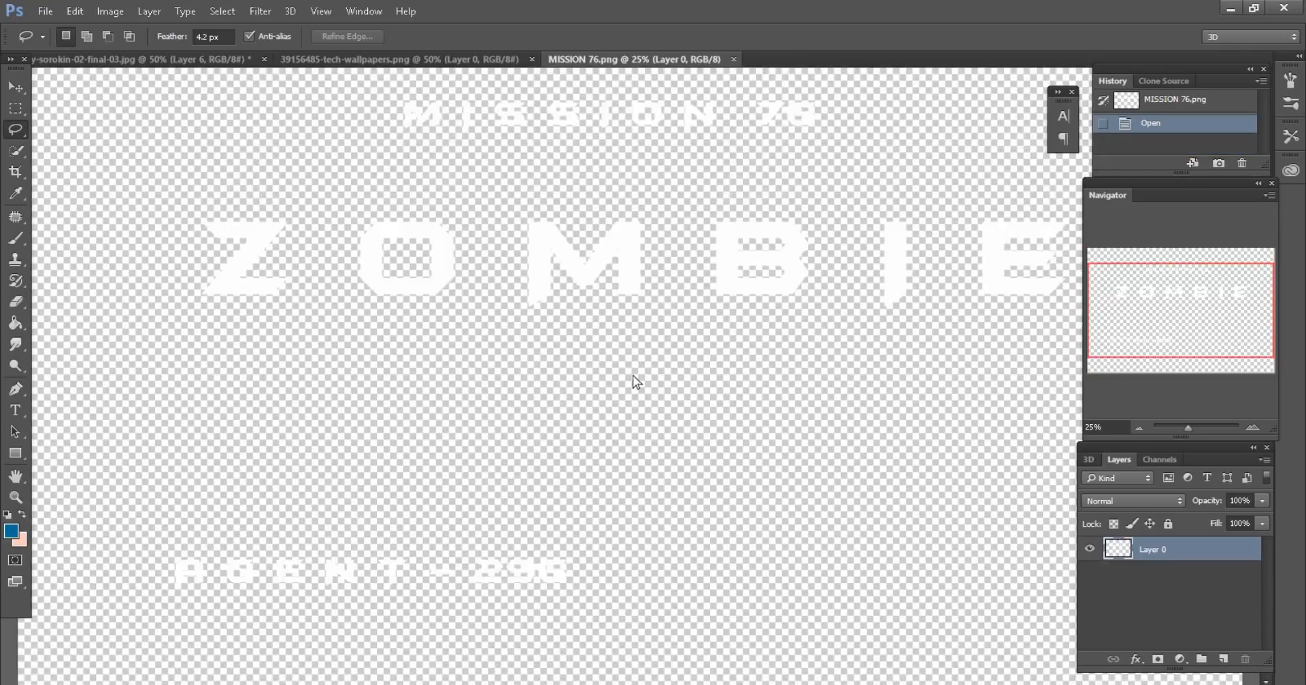
pyautogui.scroll(-4, 633, 376)
pyautogui.hscroll(-3, 633, 375)
pyautogui.moveTo(564, 290)
pyautogui.mouseDown()
pyautogui.moveTo(504, 439)
pyautogui.moveTo(640, 286)
pyautogui.moveTo(627, 333)
pyautogui.mouseUp()
pyautogui.moveTo(512, 182)
pyautogui.mouseDown()
pyautogui.moveTo(136, 59)
pyautogui.moveTo(280, 125)
pyautogui.moveTo(511, 498)
pyautogui.mouseUp()
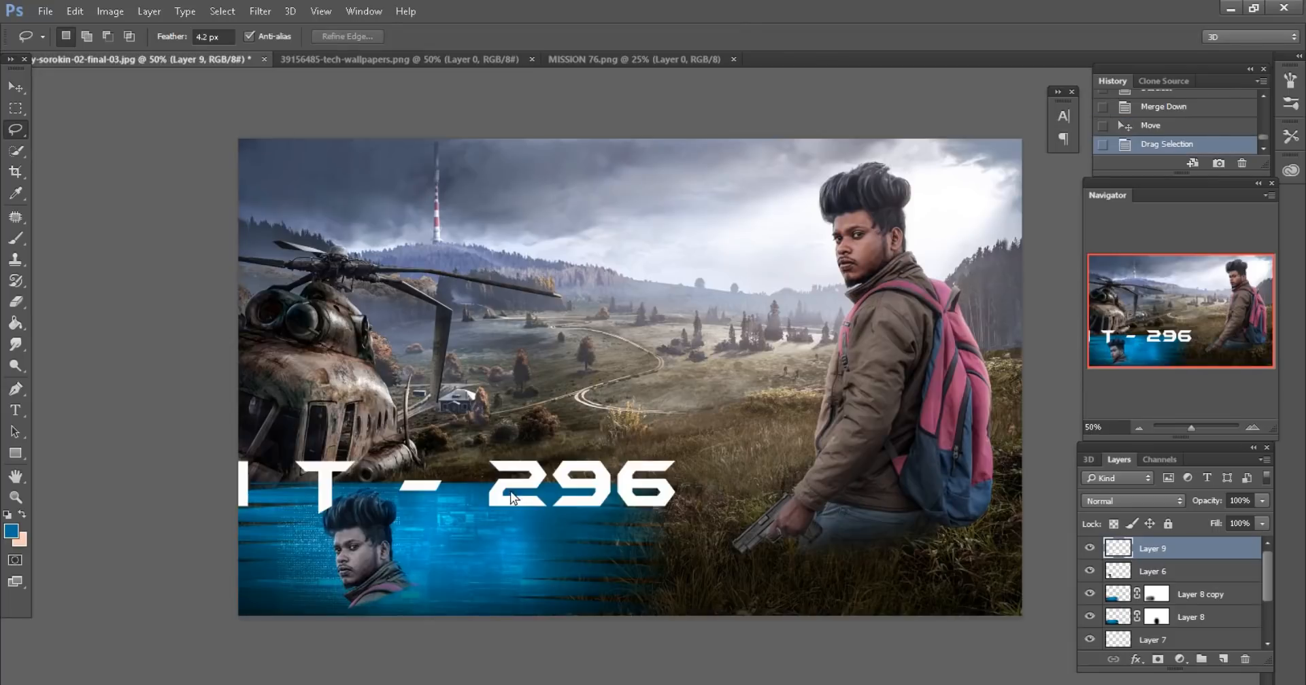
# Scale the AGENT - 296 text to 18% and place it on the blue banner beside the portrait's head
pyautogui.click(15, 88)
pyautogui.click(75, 11)
pyautogui.click(123, 330)
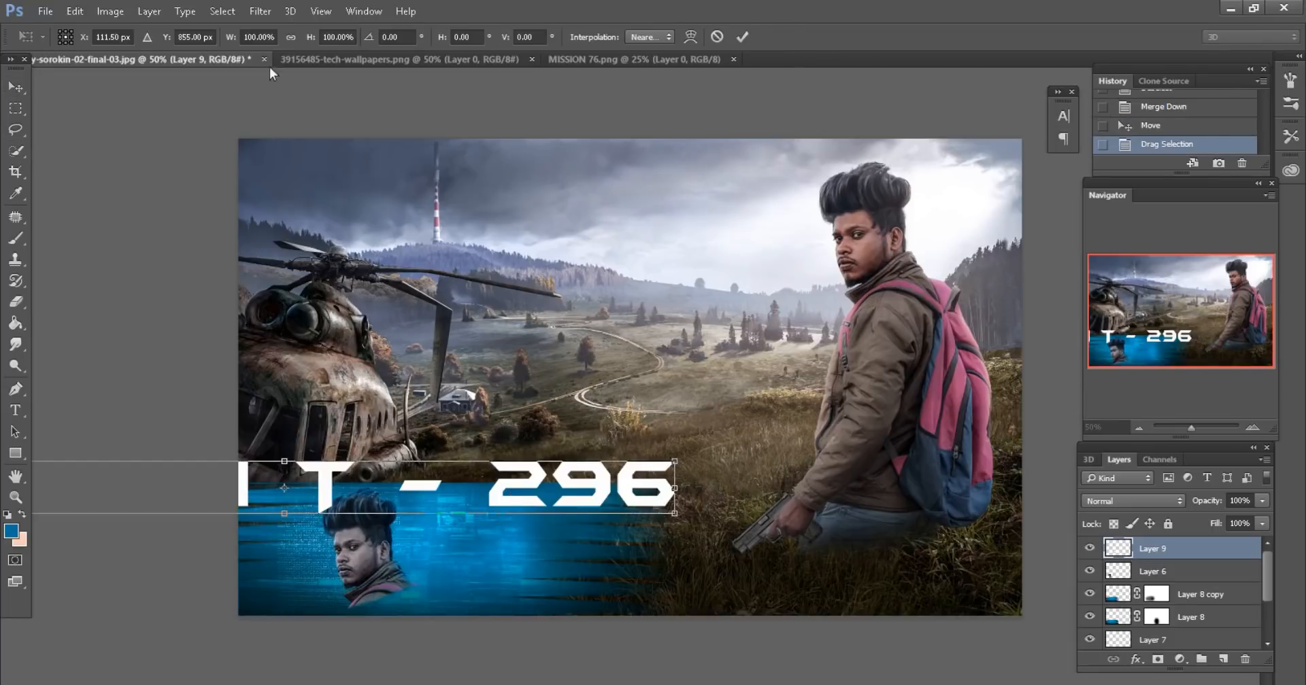
pyautogui.moveTo(306, 36); pyautogui.dragTo(251, 35)
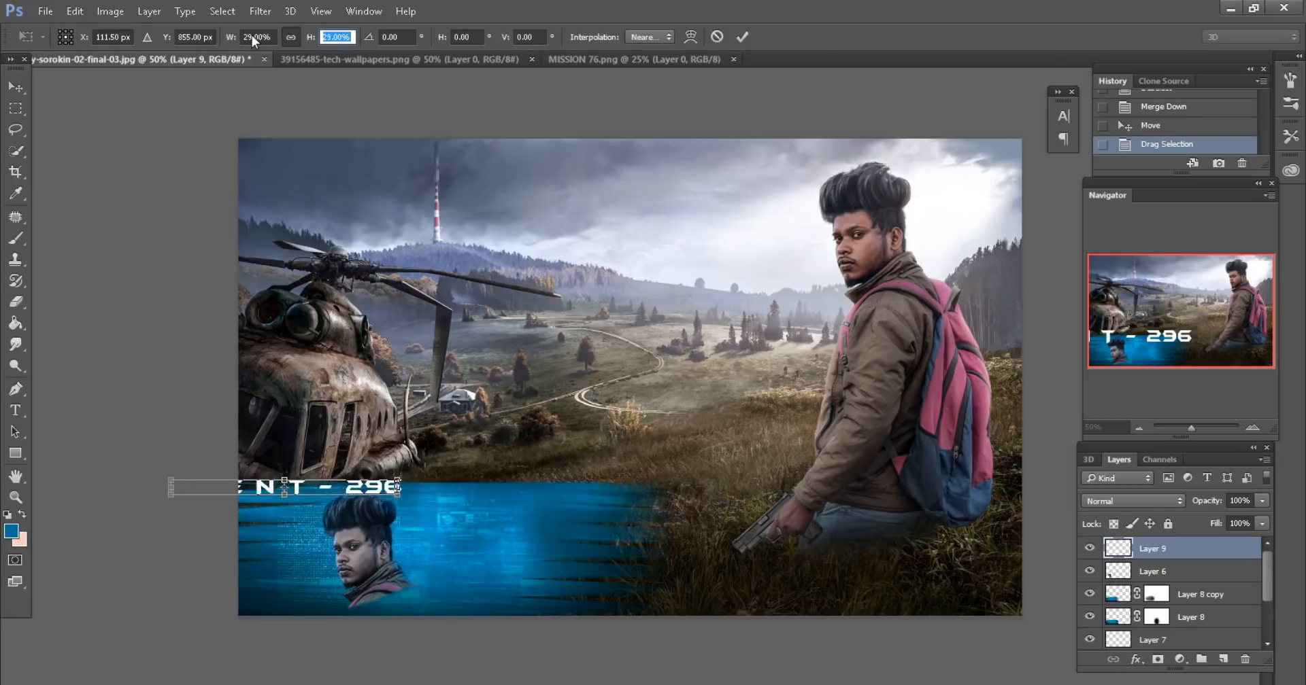
pyautogui.moveTo(326, 491); pyautogui.dragTo(543, 508)
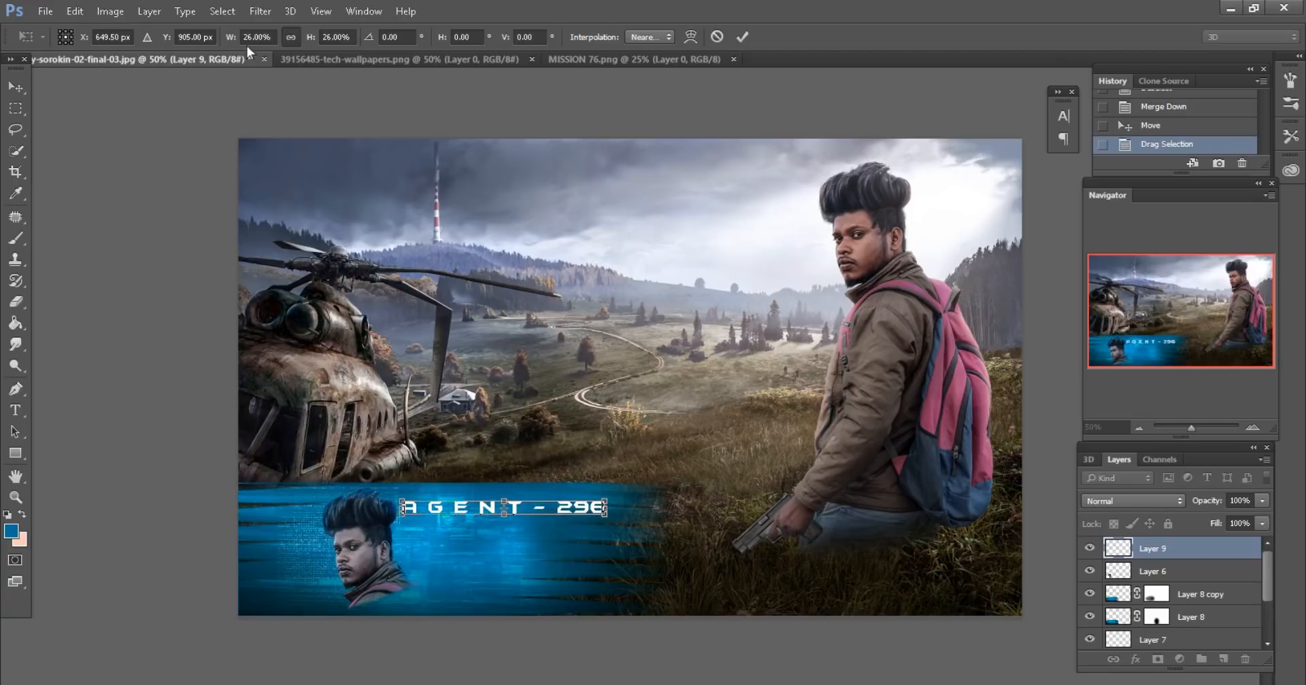
pyautogui.moveTo(309, 37)
pyautogui.mouseDown()
pyautogui.moveTo(291, 36)
pyautogui.moveTo(304, 39)
pyautogui.mouseUp()
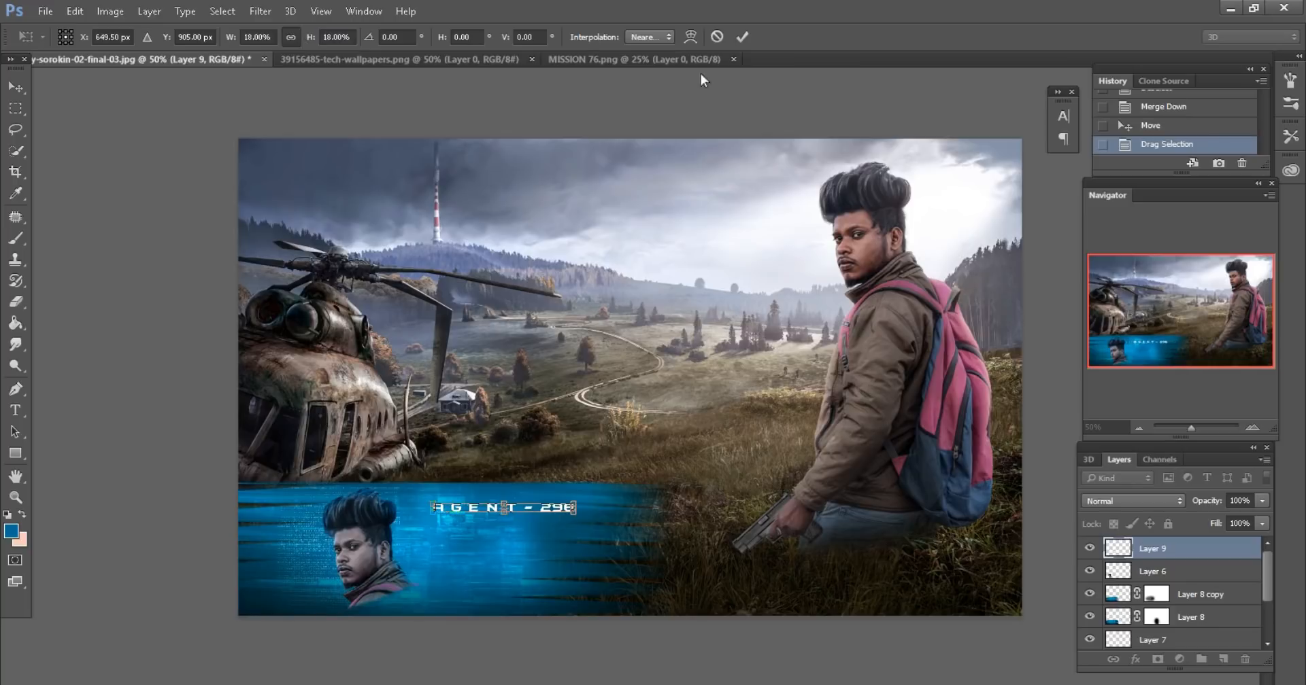
pyautogui.click(743, 38)
pyautogui.hotkey('ctrl', '+')
pyautogui.hotkey('ctrl', '+')
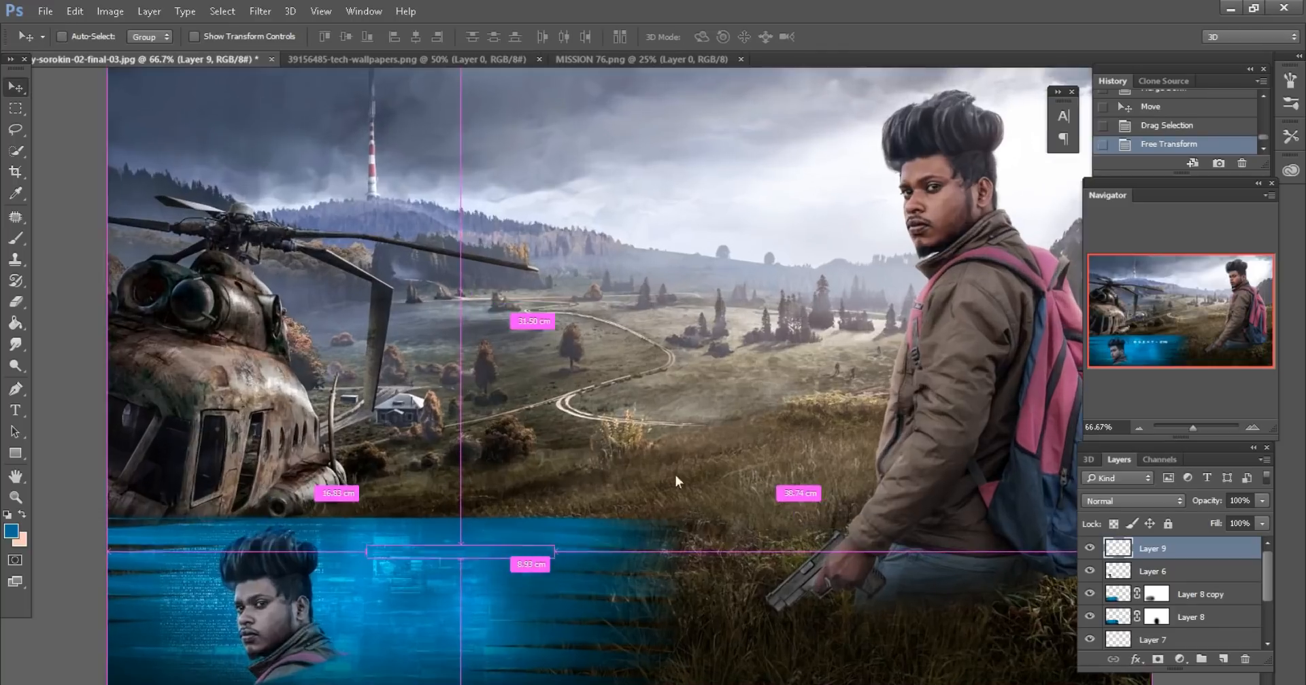
pyautogui.moveTo(471, 663); pyautogui.dragTo(653, 460)
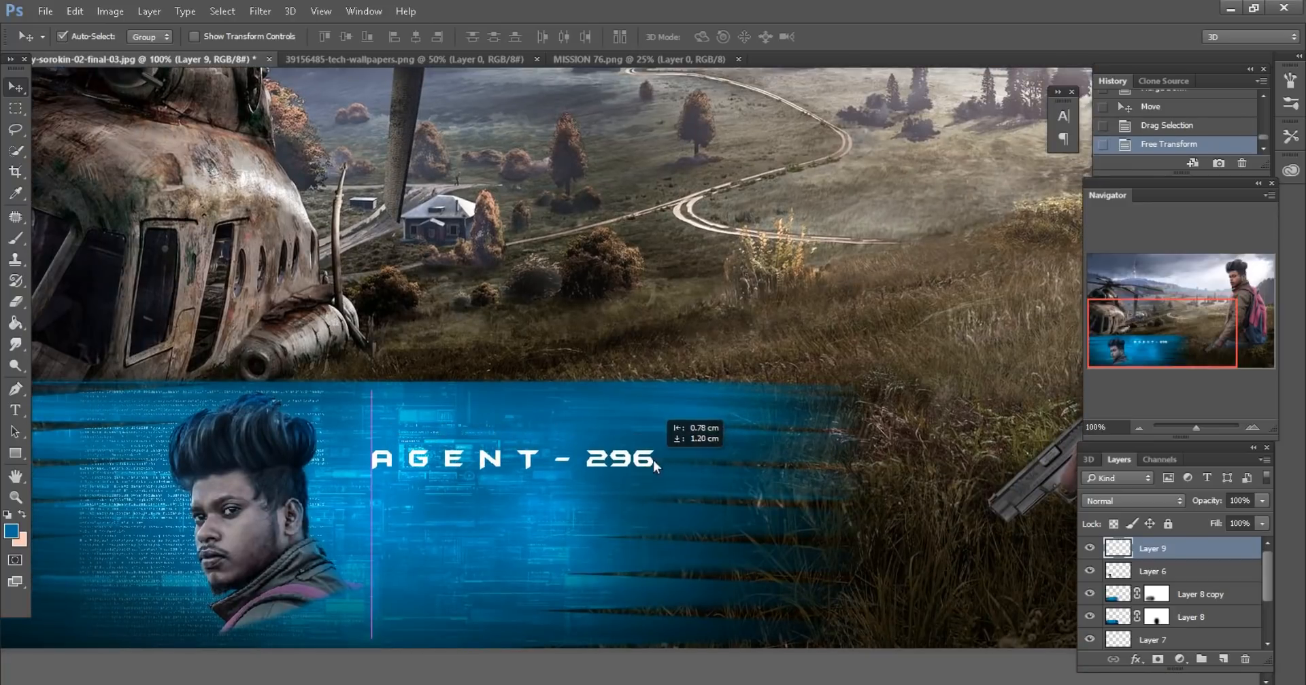
# Clear the old selection in MISSION 76.png, lasso the MISSION 76 text and bring it into the composite
pyautogui.click(577, 58)
pyautogui.press('l')
pyautogui.hotkey('ctrl', 'd')
pyautogui.scroll(3, 574, 220)
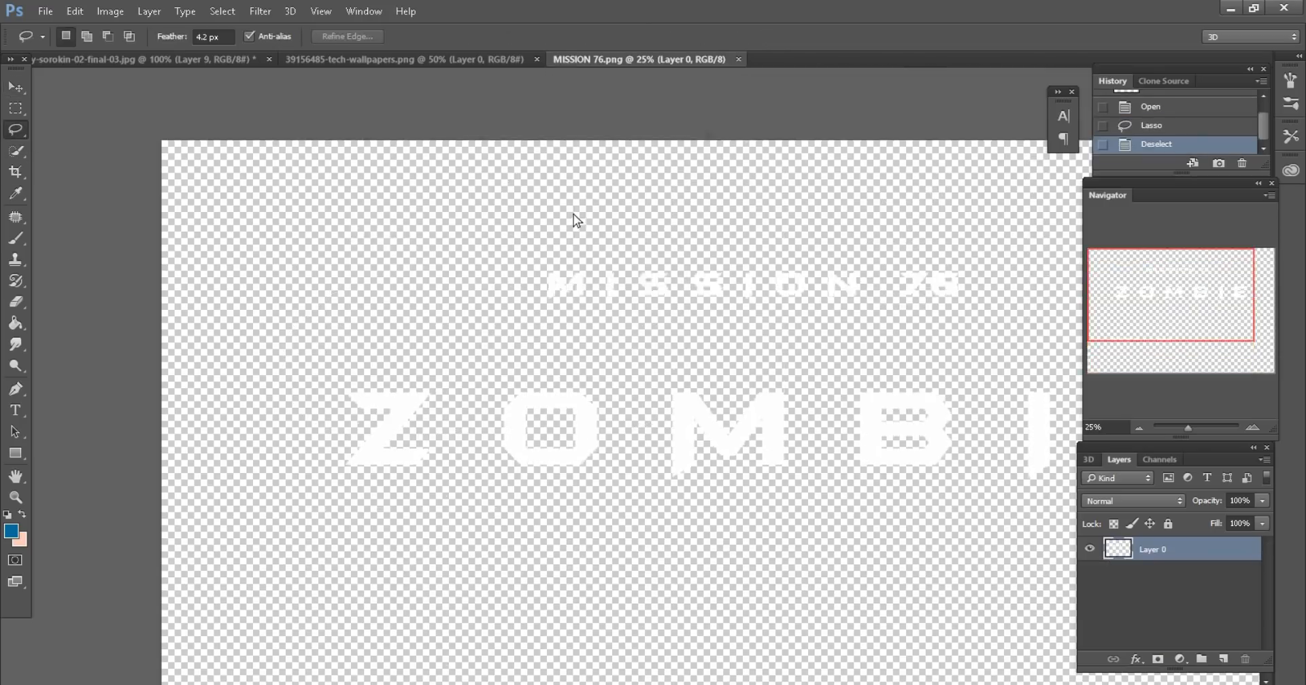
pyautogui.hscroll(-2, 573, 220)
pyautogui.moveTo(455, 246)
pyautogui.mouseDown()
pyautogui.moveTo(664, 344)
pyautogui.moveTo(679, 244)
pyautogui.moveTo(564, 231)
pyautogui.mouseUp()
pyautogui.moveTo(735, 267)
pyautogui.mouseDown()
pyautogui.moveTo(684, 229)
pyautogui.moveTo(255, 59)
pyautogui.moveTo(542, 527)
pyautogui.mouseUp()
pyautogui.scroll(-1, 542, 527)
pyautogui.hotkey('ctrl', '-')
# Scale the MISSION 76 text to 20% and place it on the banner beneath the AGENT - 296 text
pyautogui.click(15, 87)
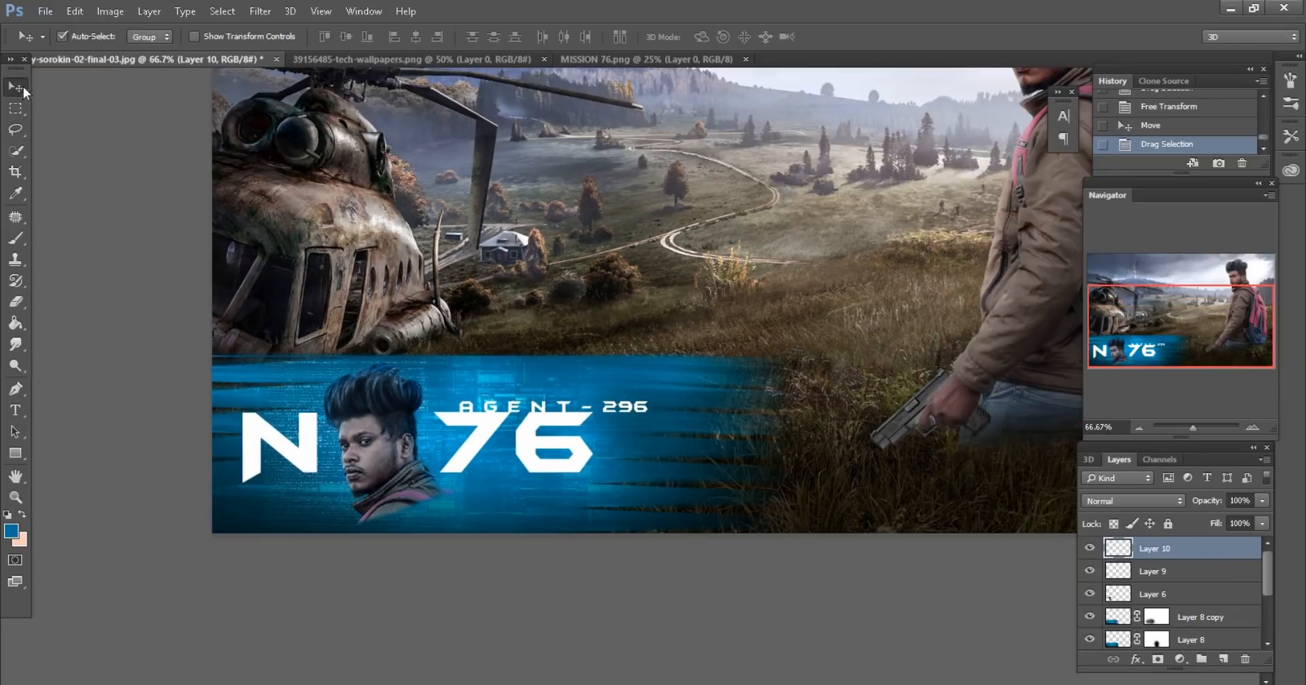
pyautogui.click(75, 11)
pyautogui.click(120, 329)
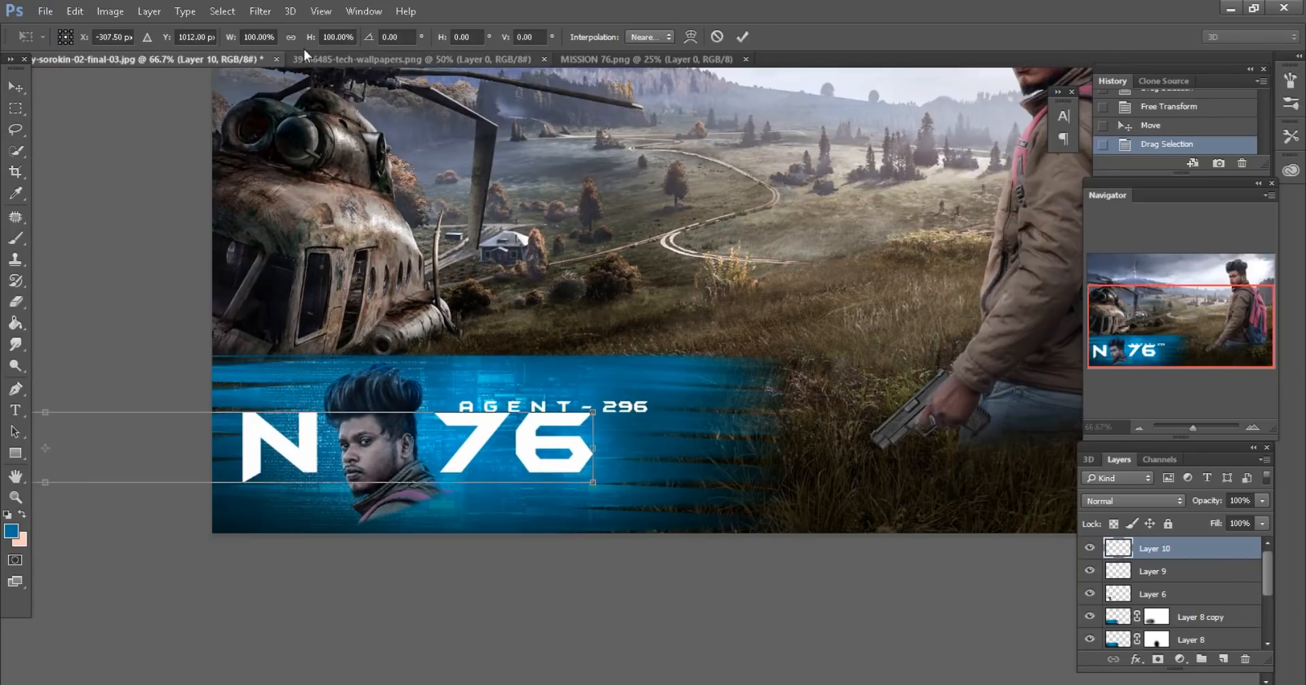
pyautogui.moveTo(312, 35); pyautogui.dragTo(269, 38)
pyautogui.write('32')
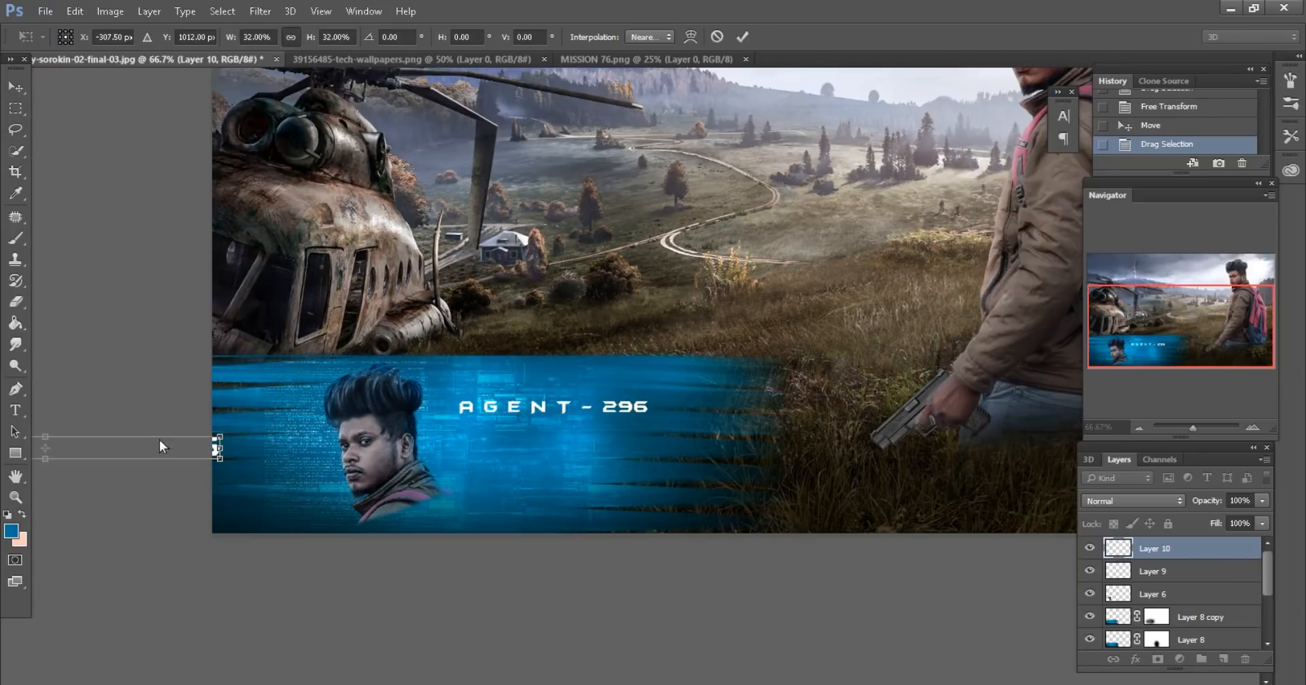
pyautogui.moveTo(159, 440); pyautogui.dragTo(750, 460)
pyautogui.moveTo(307, 38); pyautogui.dragTo(304, 35)
pyautogui.scroll(1, 632, 381)
pyautogui.scroll(-2, 651, 384)
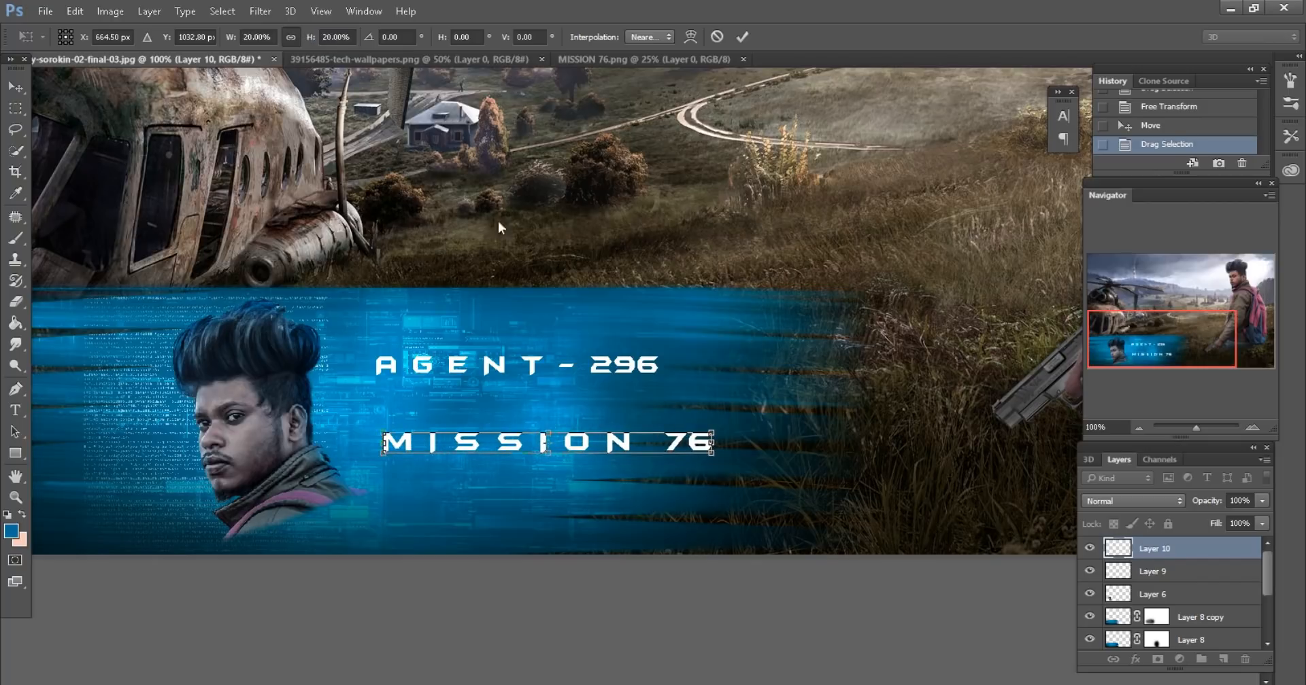
pyautogui.click(744, 37)
pyautogui.moveTo(708, 449); pyautogui.dragTo(706, 446)
pyautogui.hotkey('ctrl', '-')
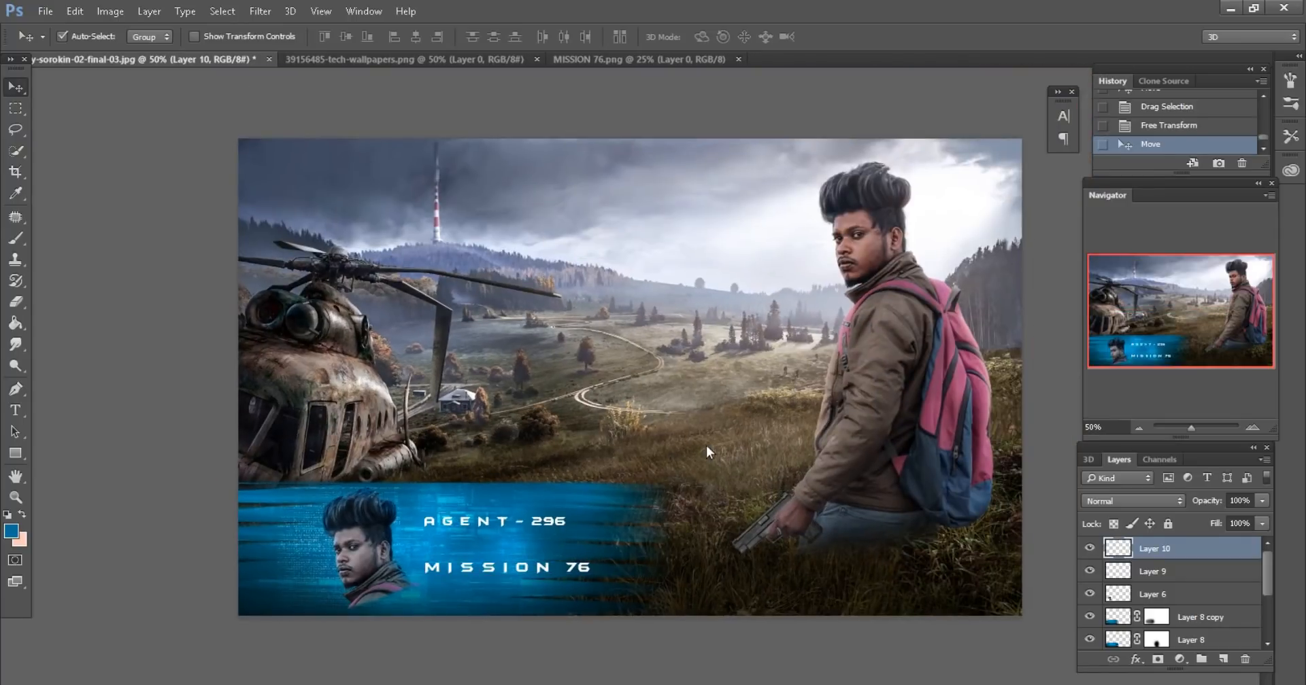
# Examine the banner lettering and the rest of the composite up close, from the grass up to the sky
pyautogui.hotkey('ctrl', '+')
pyautogui.scroll(-5, 733, 433)
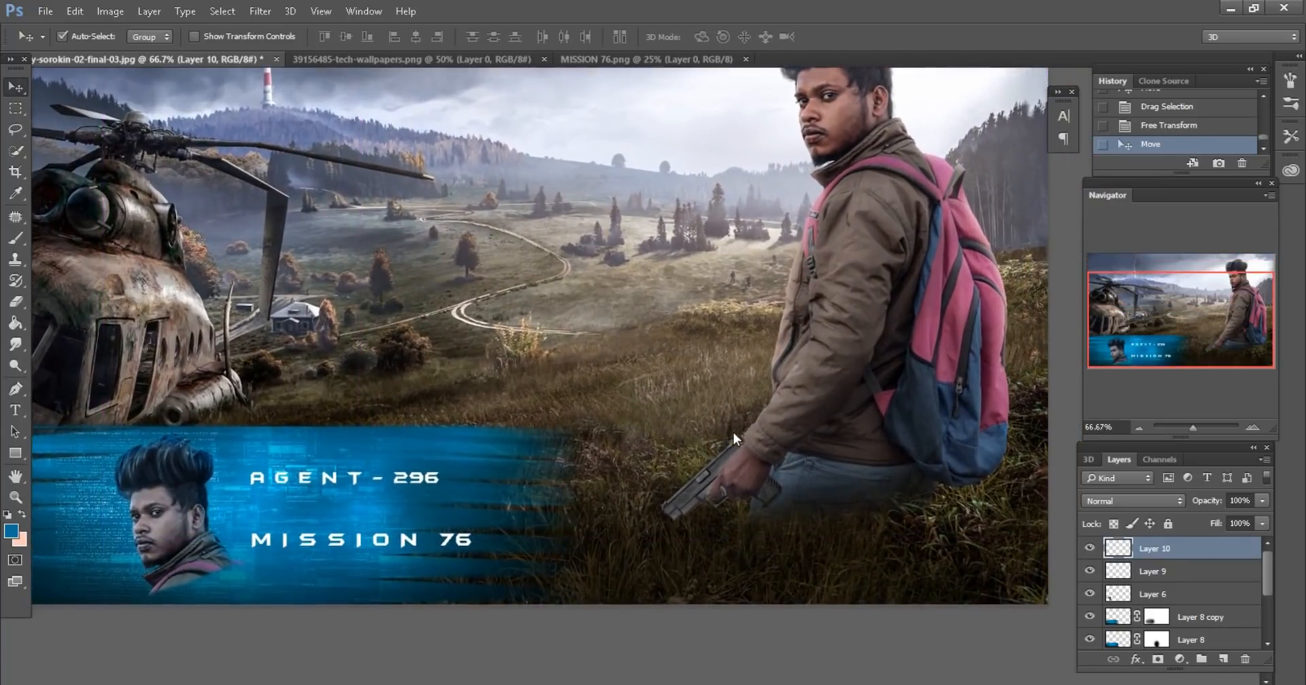
pyautogui.scroll(1, 733, 432)
pyautogui.hscroll(-4, 733, 432)
pyautogui.scroll(5, 733, 432)
pyautogui.scroll(5, 733, 432)
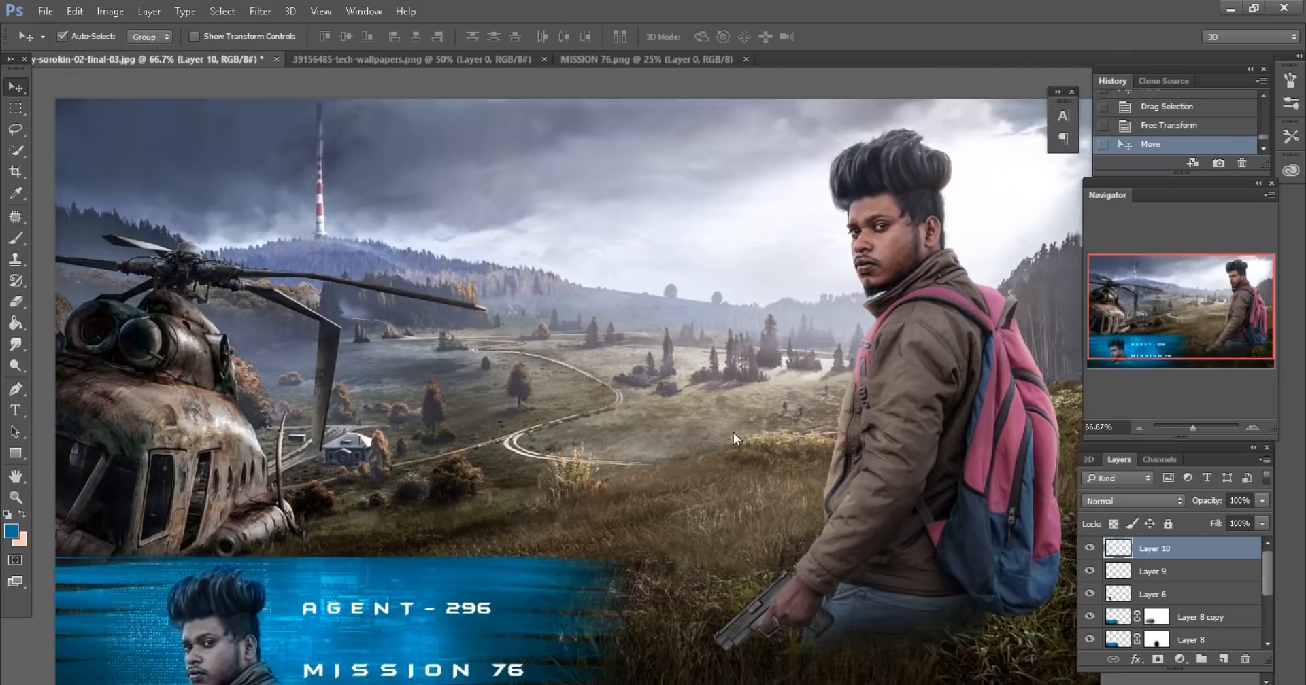
pyautogui.hotkey('ctrl', '-')
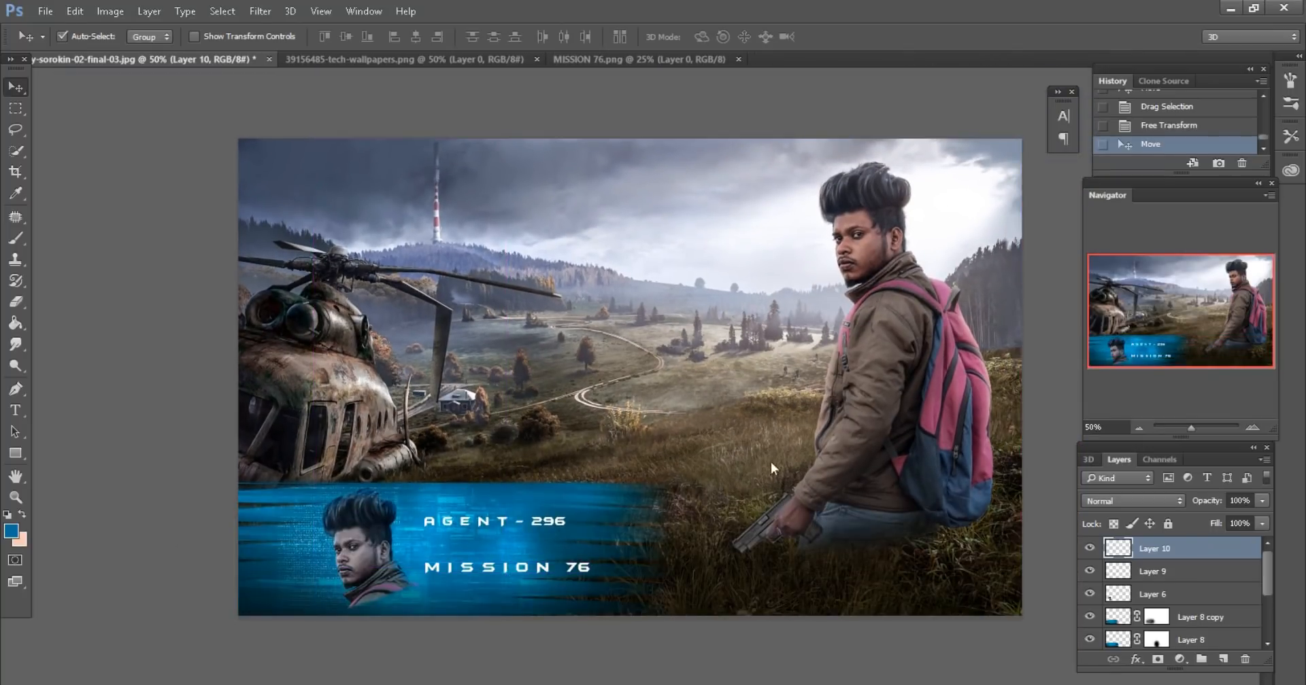
# Hide the two text layers, the head portrait on Layer 6 and both banner layers
pyautogui.scroll(-4, 1185, 615)
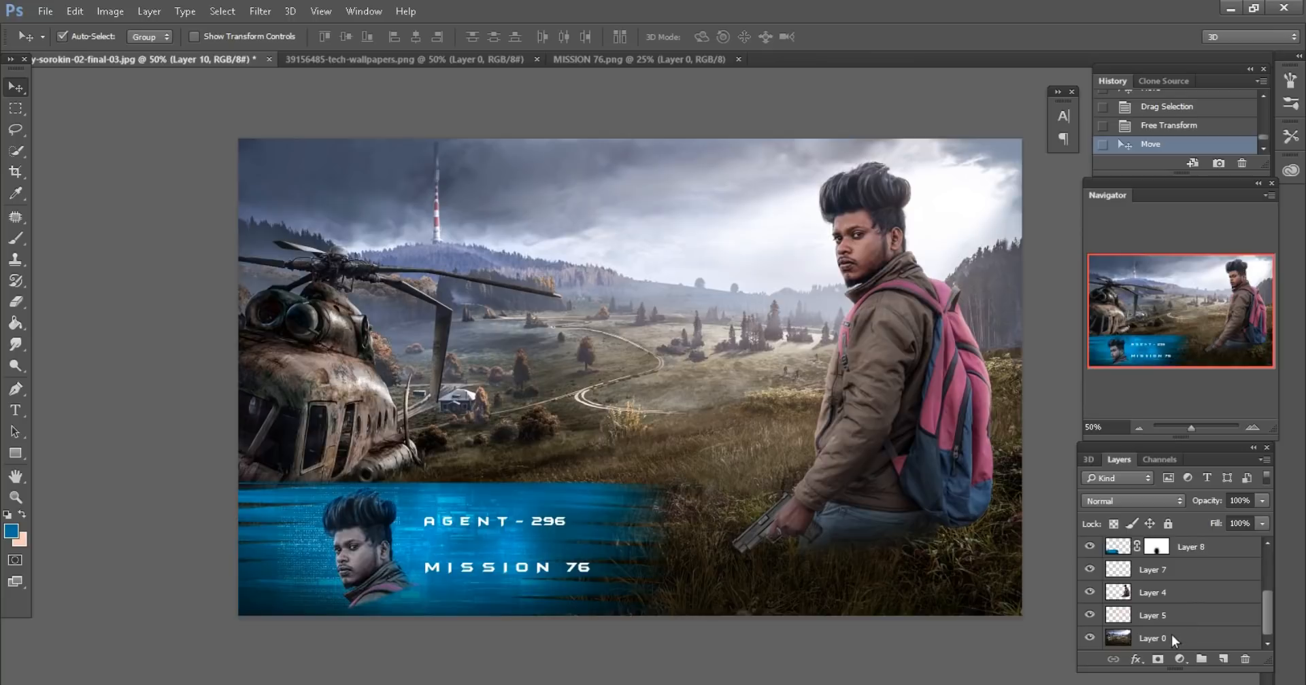
pyautogui.click(581, 511)
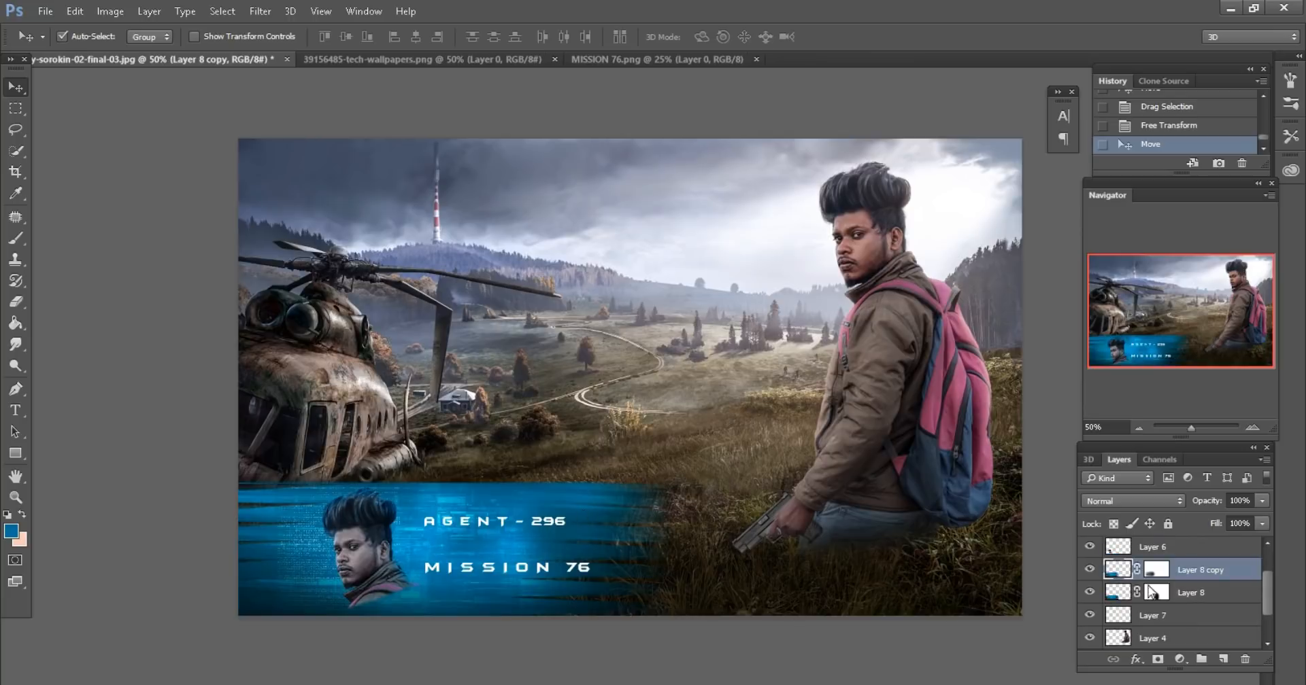
pyautogui.moveTo(1092, 571); pyautogui.dragTo(1092, 546)
pyautogui.scroll(1, 1092, 559)
pyautogui.click(1092, 550)
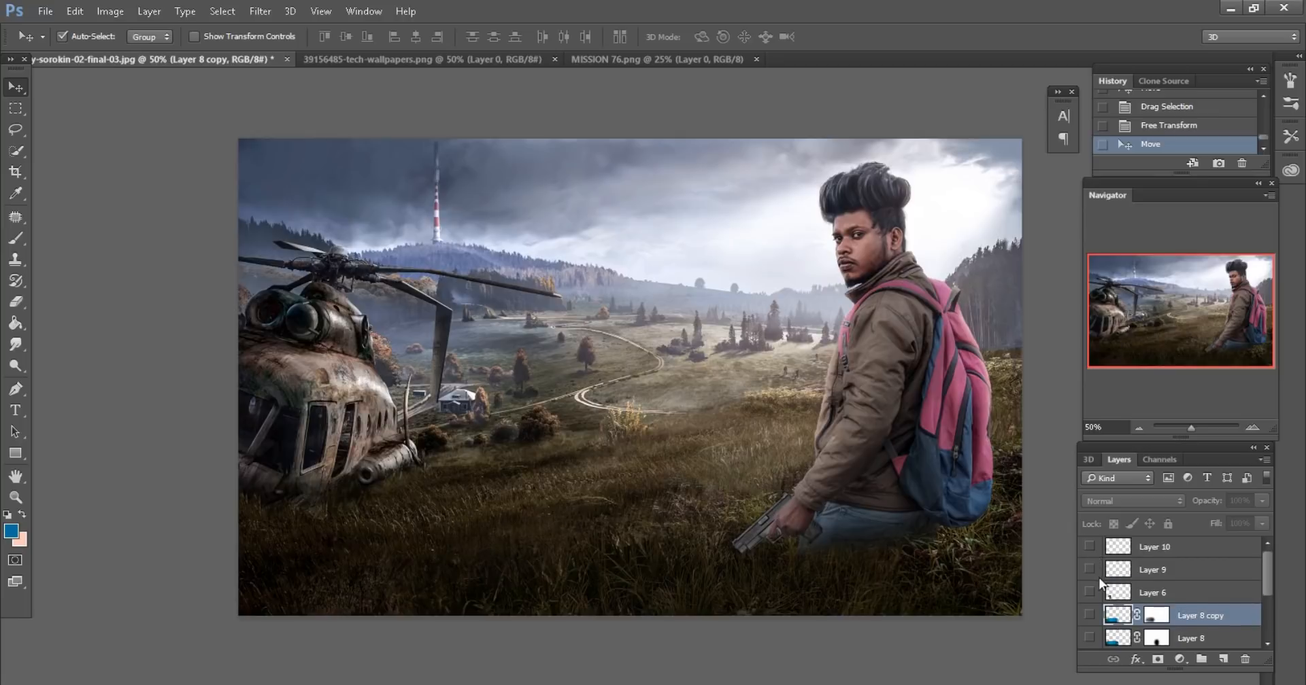
# Merge the visible landscape and person layers into Layer 7 and duplicate the merged layer
pyautogui.scroll(-3, 1100, 580)
pyautogui.scroll(-1, 1102, 584)
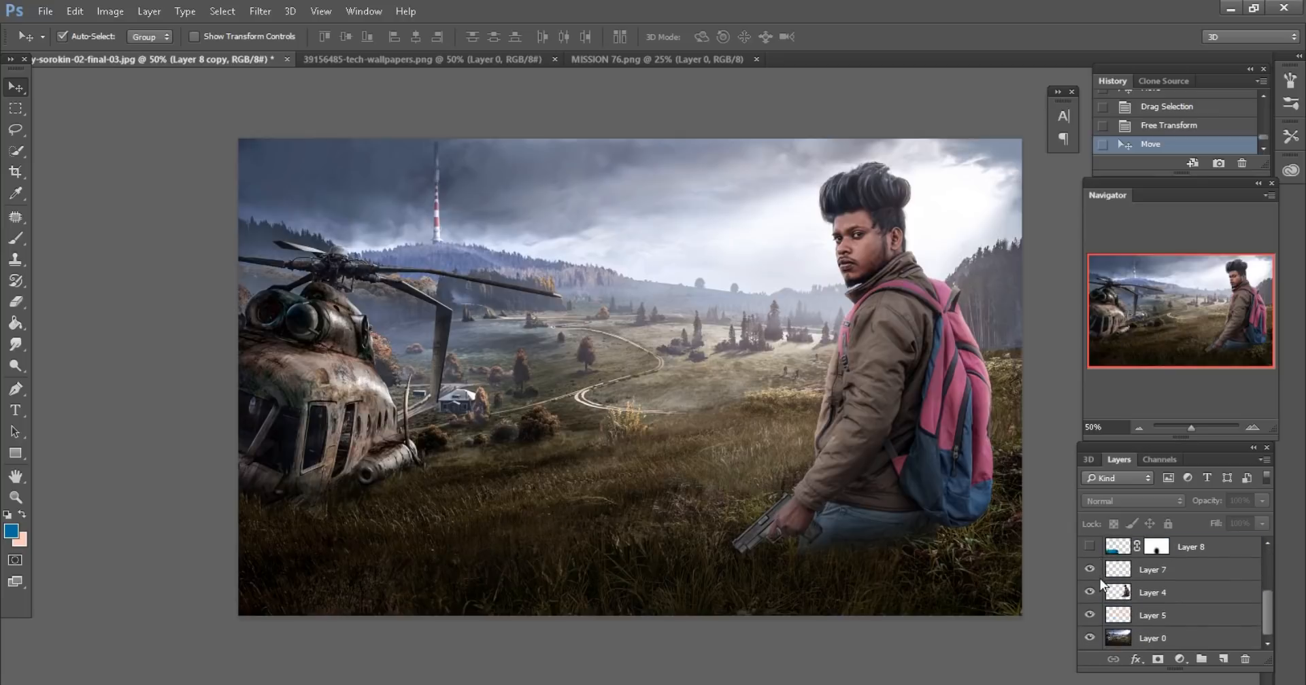
pyautogui.rightClick(1169, 570)
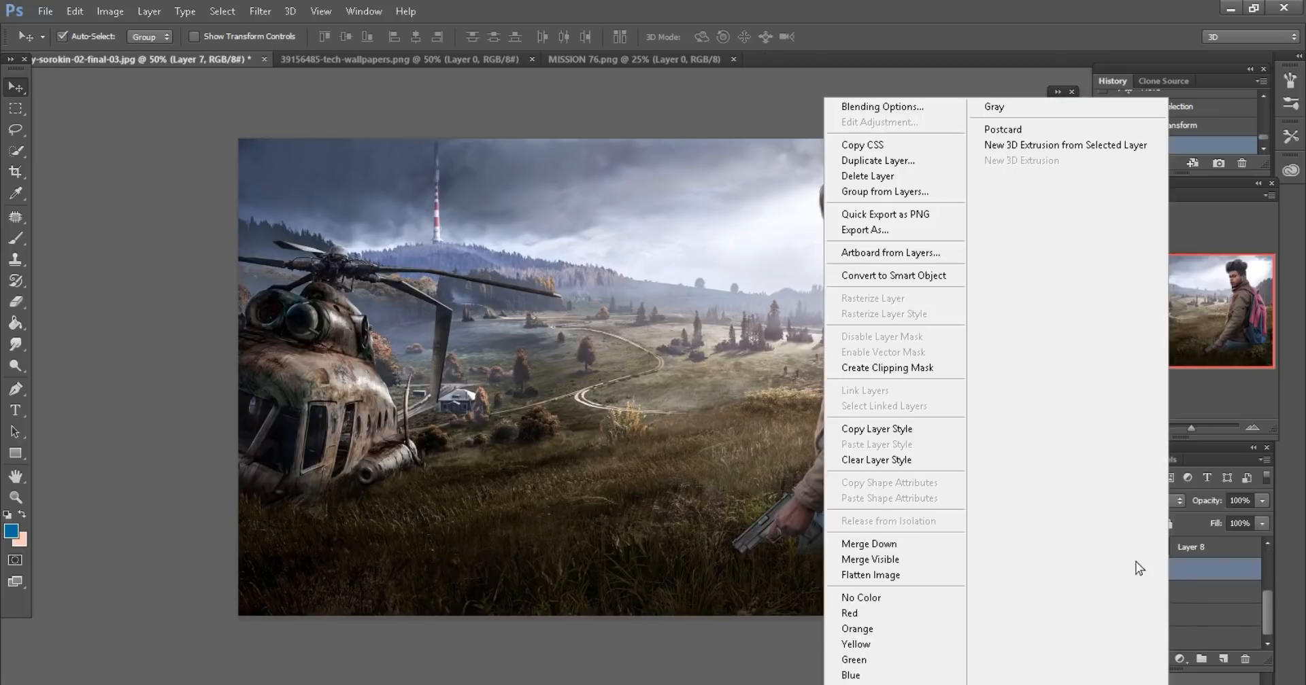
pyautogui.click(908, 557)
pyautogui.moveTo(1216, 635); pyautogui.dragTo(1222, 658)
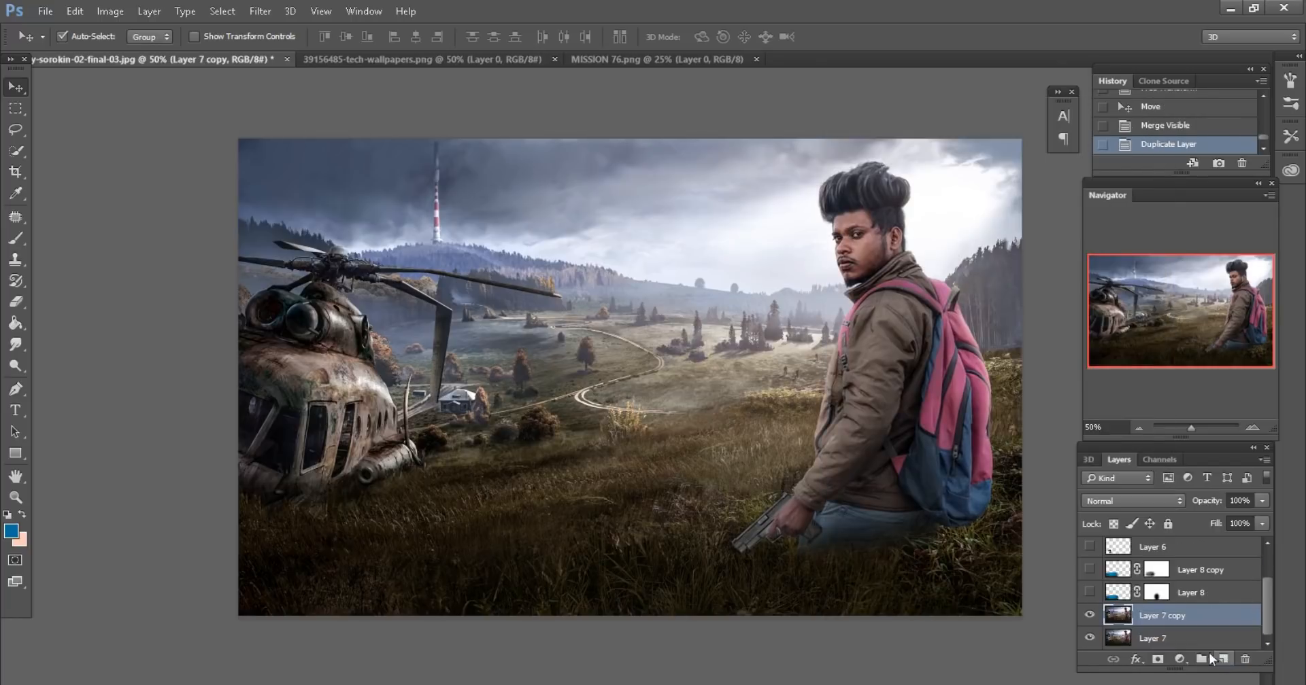
# Add a Color Balance adjustment with midtones Cyan-Red -24, Magenta-Green +3 and Yellow-Blue -22, and merge it down into Layer 7 copy
pyautogui.click(1179, 659)
pyautogui.press('Escape')
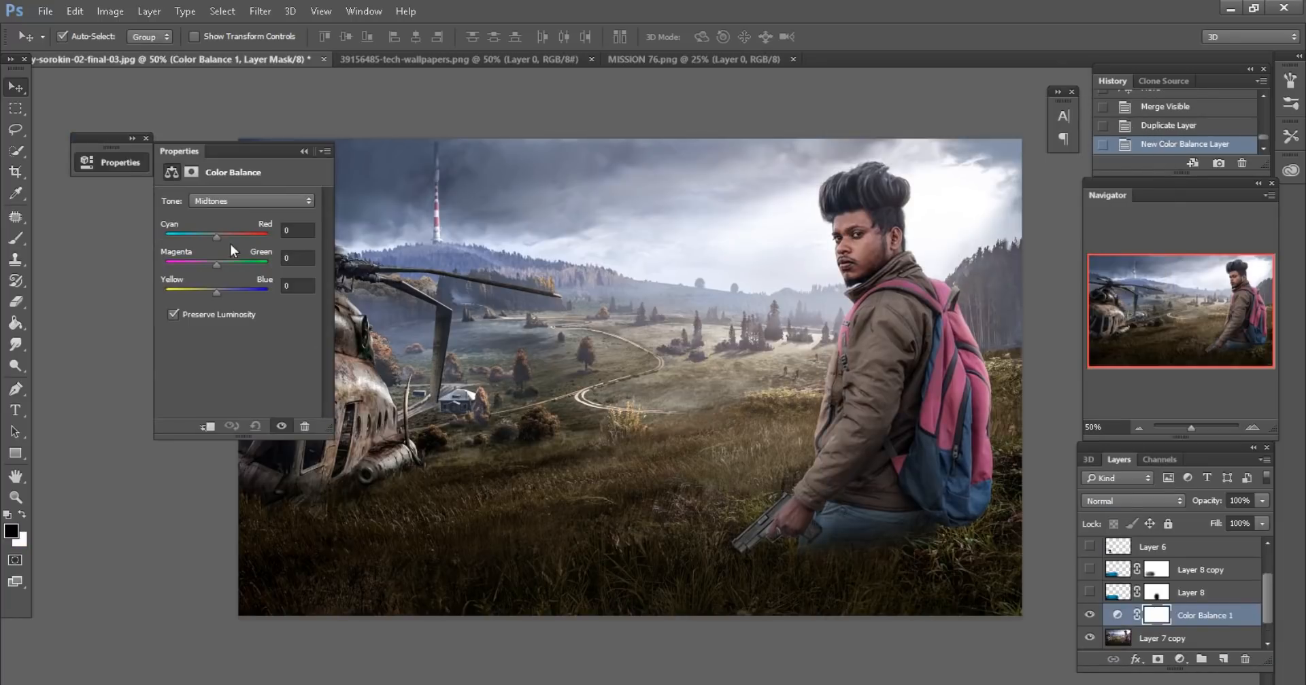
pyautogui.moveTo(215, 235); pyautogui.dragTo(206, 292)
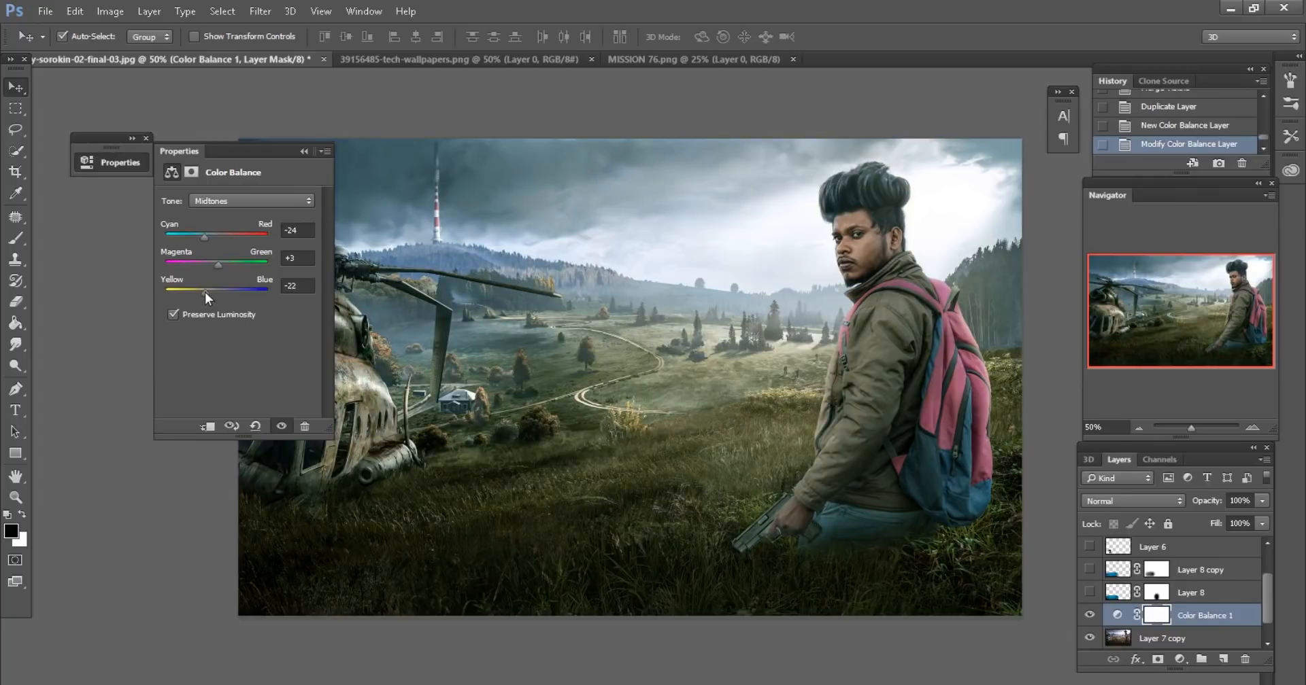
pyautogui.click(303, 152)
pyautogui.click(146, 138)
pyautogui.rightClick(1210, 616)
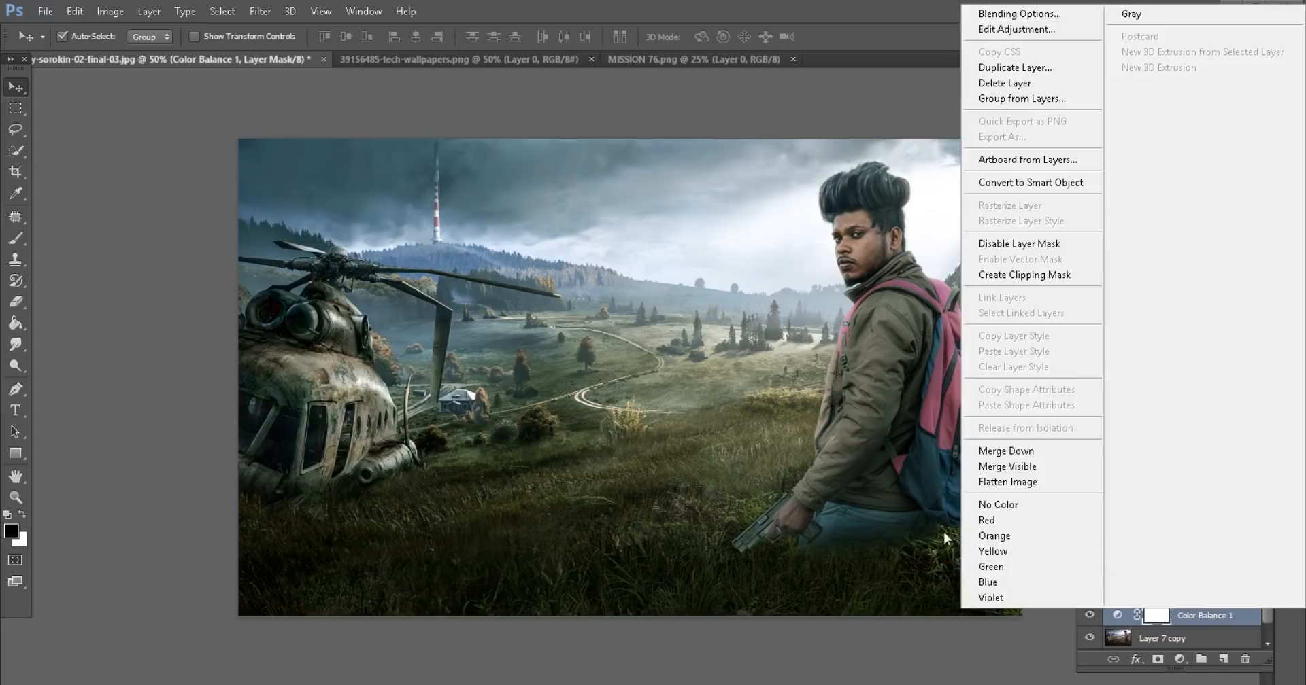
pyautogui.click(1006, 542)
# Apply the Camera Raw filter to Layer 7 copy with Highlights +10, Shadows +14, Blacks -10 and Clarity +13
pyautogui.click(259, 10)
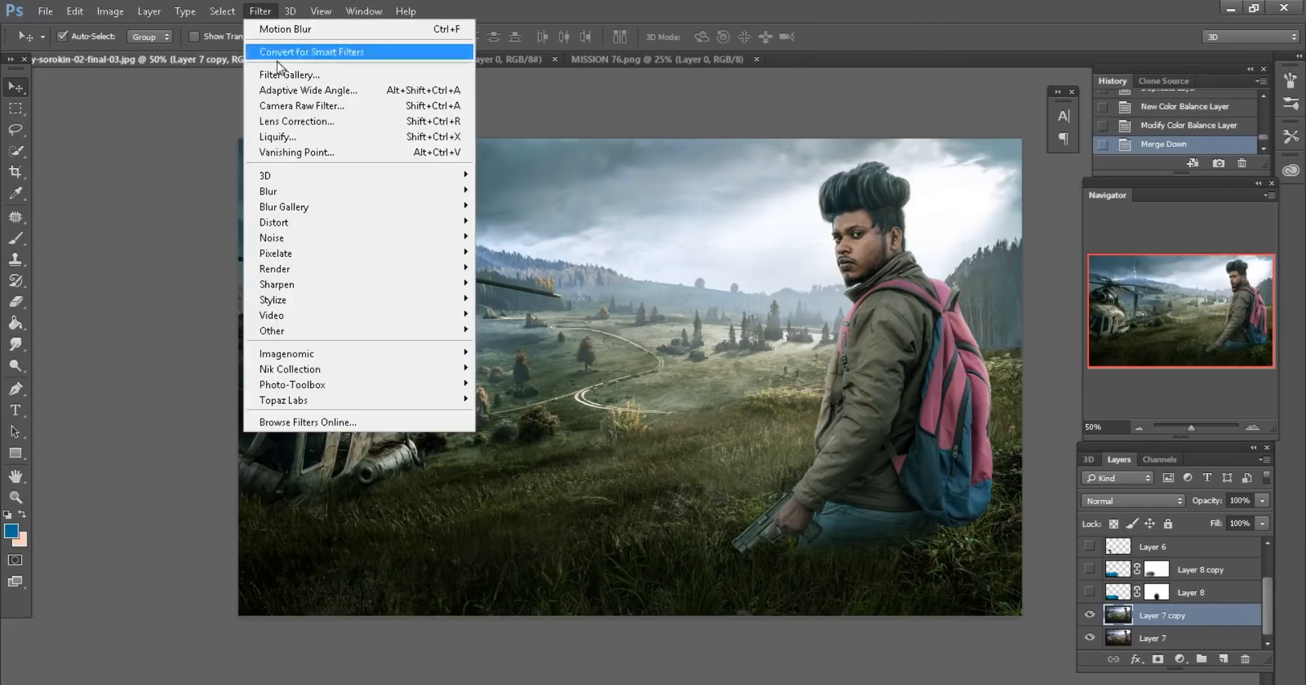
pyautogui.click(288, 105)
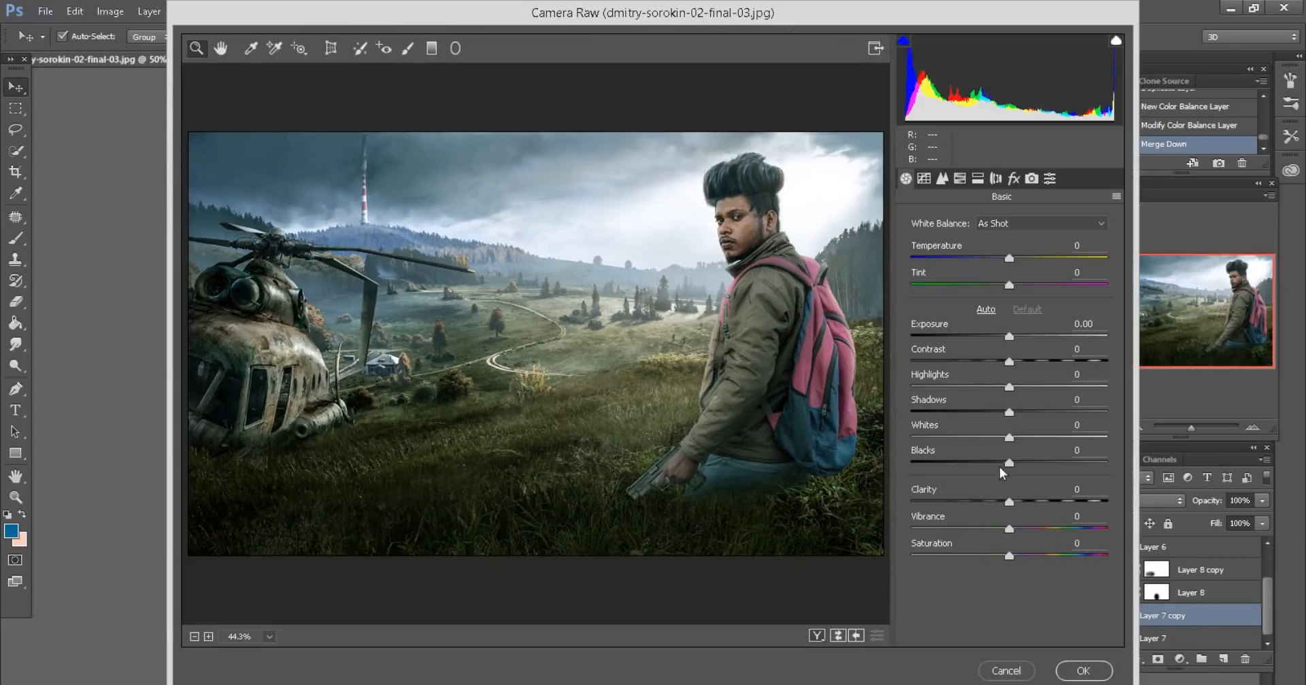
pyautogui.moveTo(1009, 464); pyautogui.dragTo(997, 464)
pyautogui.moveTo(1009, 412); pyautogui.dragTo(1022, 388)
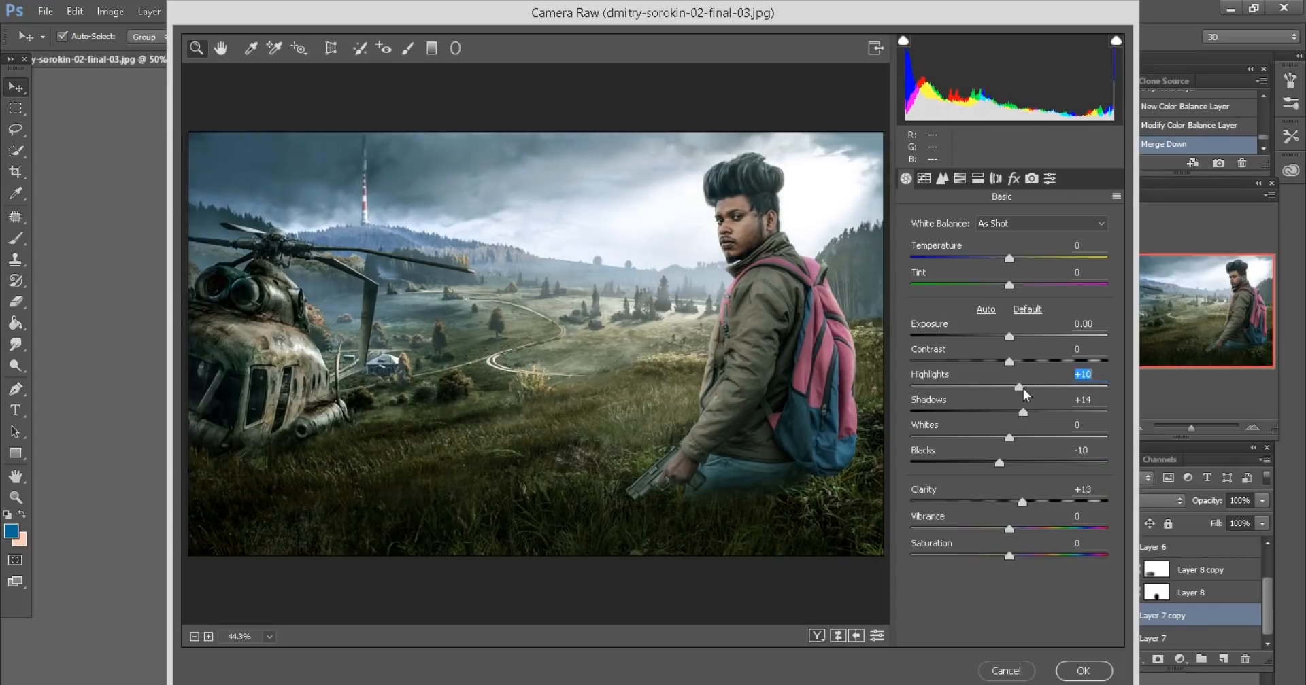
pyautogui.click(1083, 671)
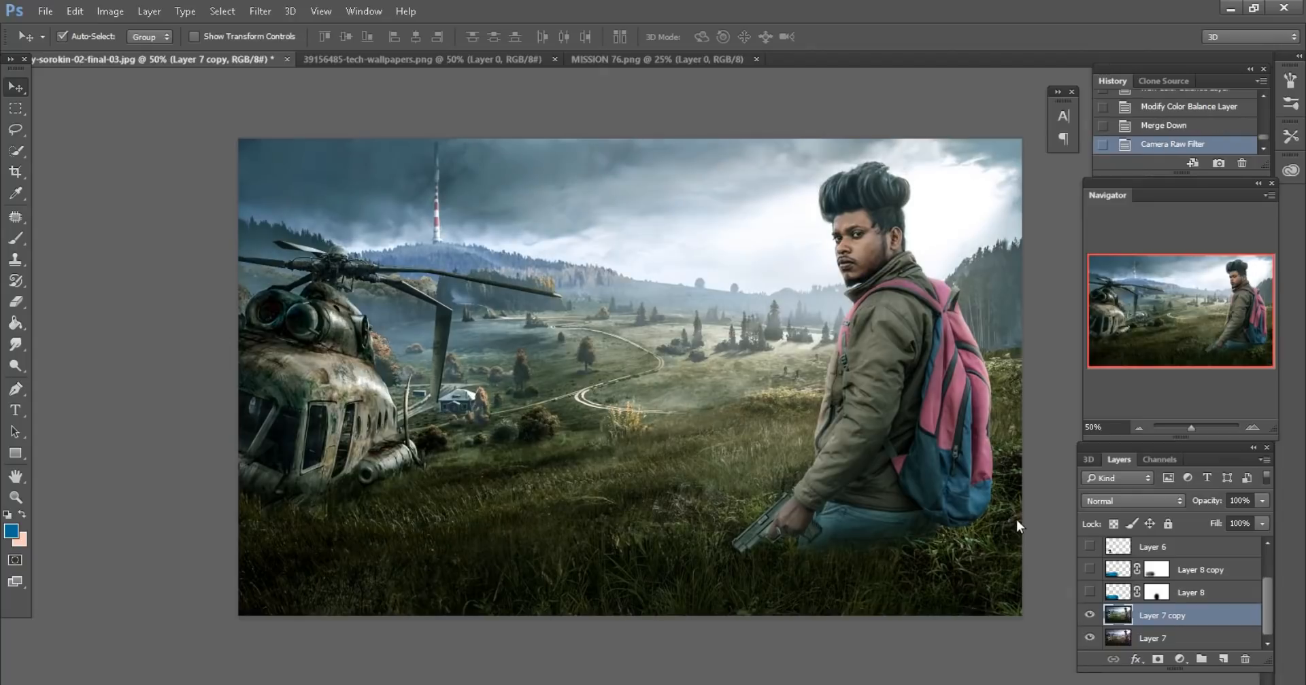
# Show both blue banner layers, the head portrait on Layer 6 and the text layers Layer 9 and Layer 10 again
pyautogui.click(1090, 592)
pyautogui.click(1089, 570)
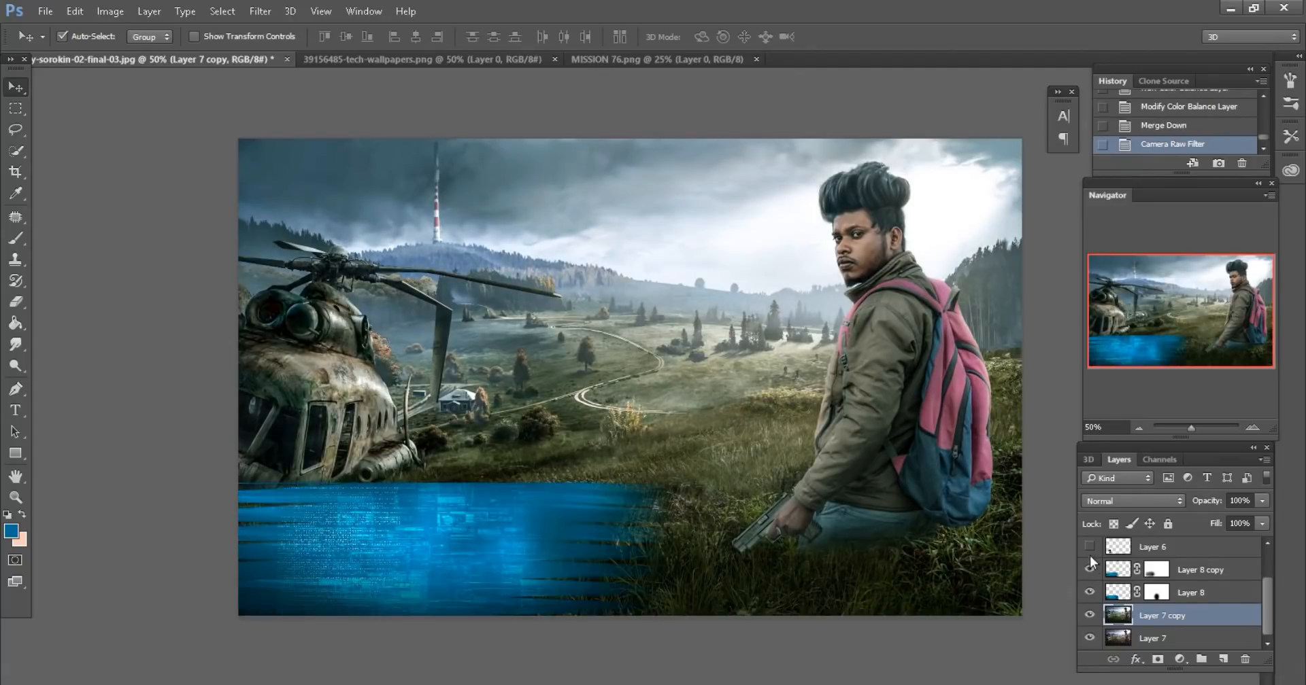
pyautogui.click(1090, 548)
pyautogui.scroll(1, 1091, 559)
pyautogui.click(1090, 571)
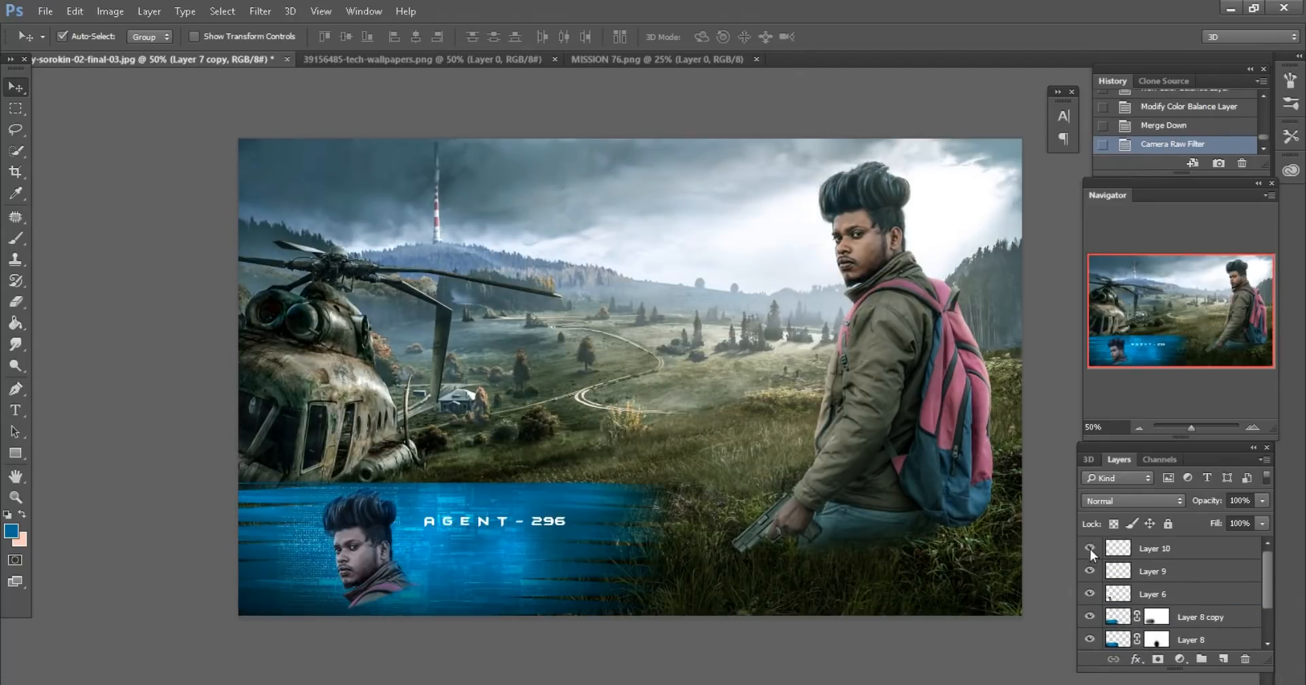
pyautogui.click(1089, 549)
pyautogui.hotkey('ctrl', '-')
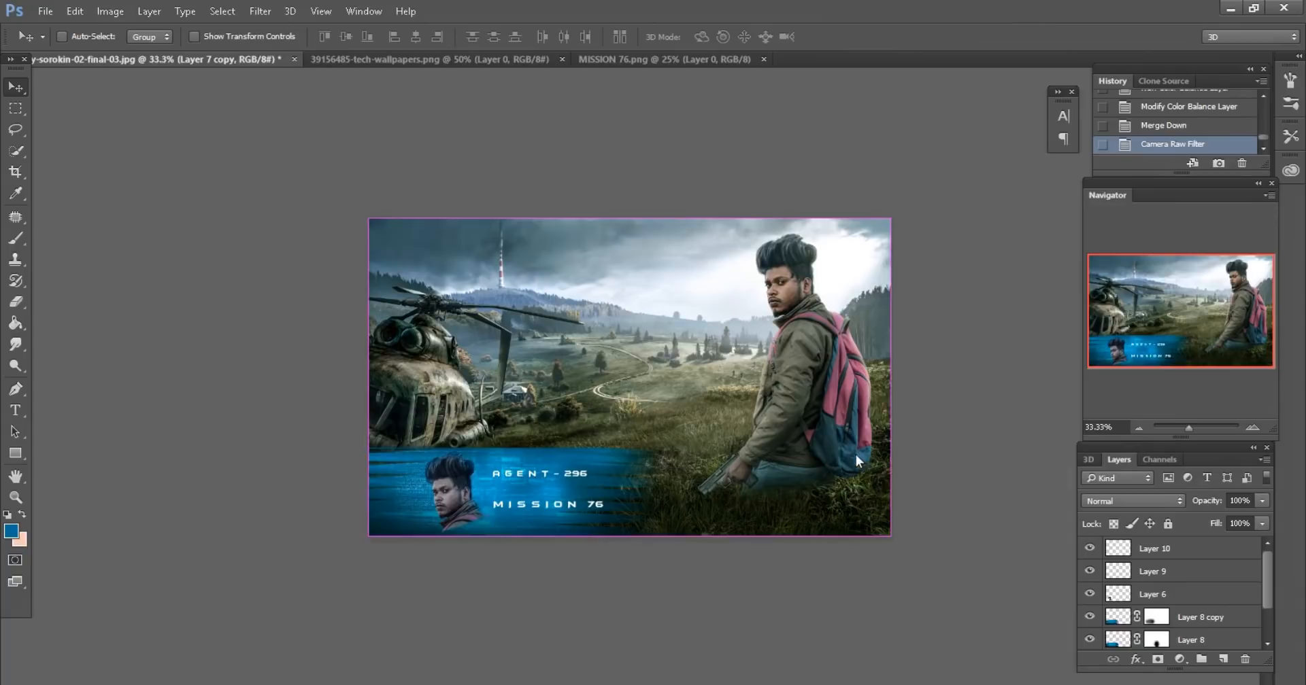
pyautogui.hotkey('ctrl', '+')
pyautogui.hotkey('ctrl', '+')
pyautogui.scroll(3, 826, 341)
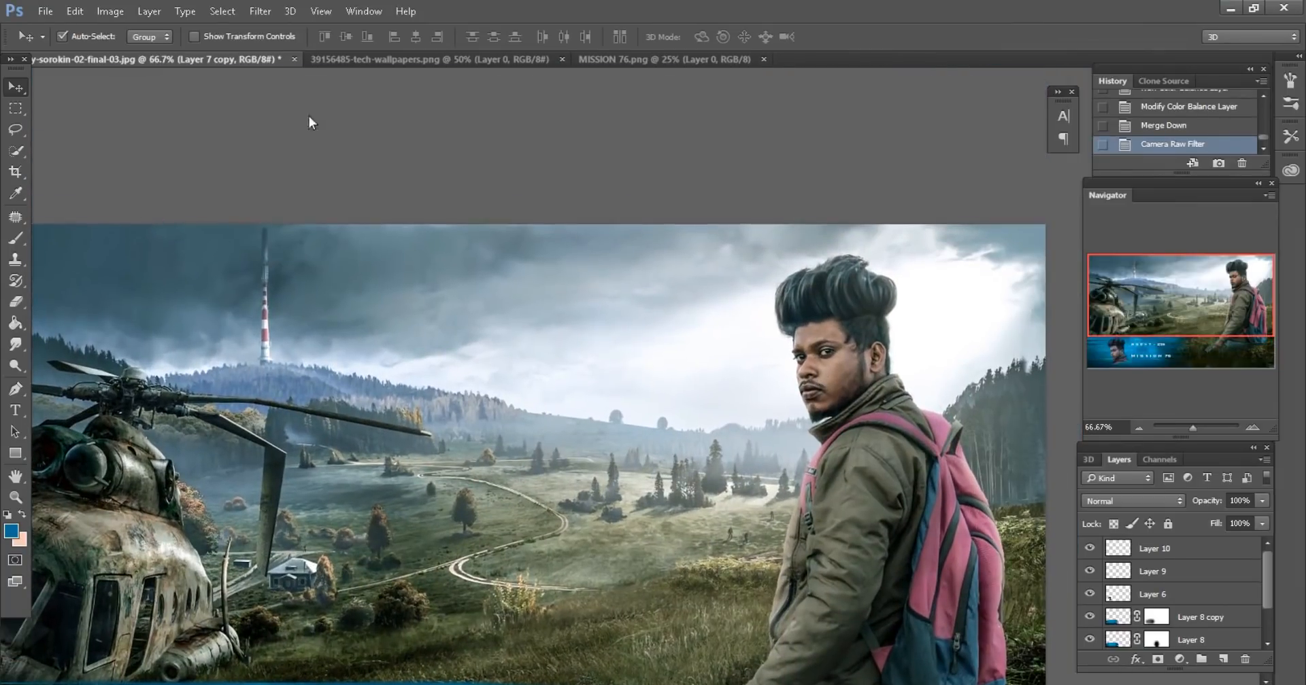
# Close the 39156485-tech-wallpapers.png document and switch to MISSION 76.png
pyautogui.click(408, 59)
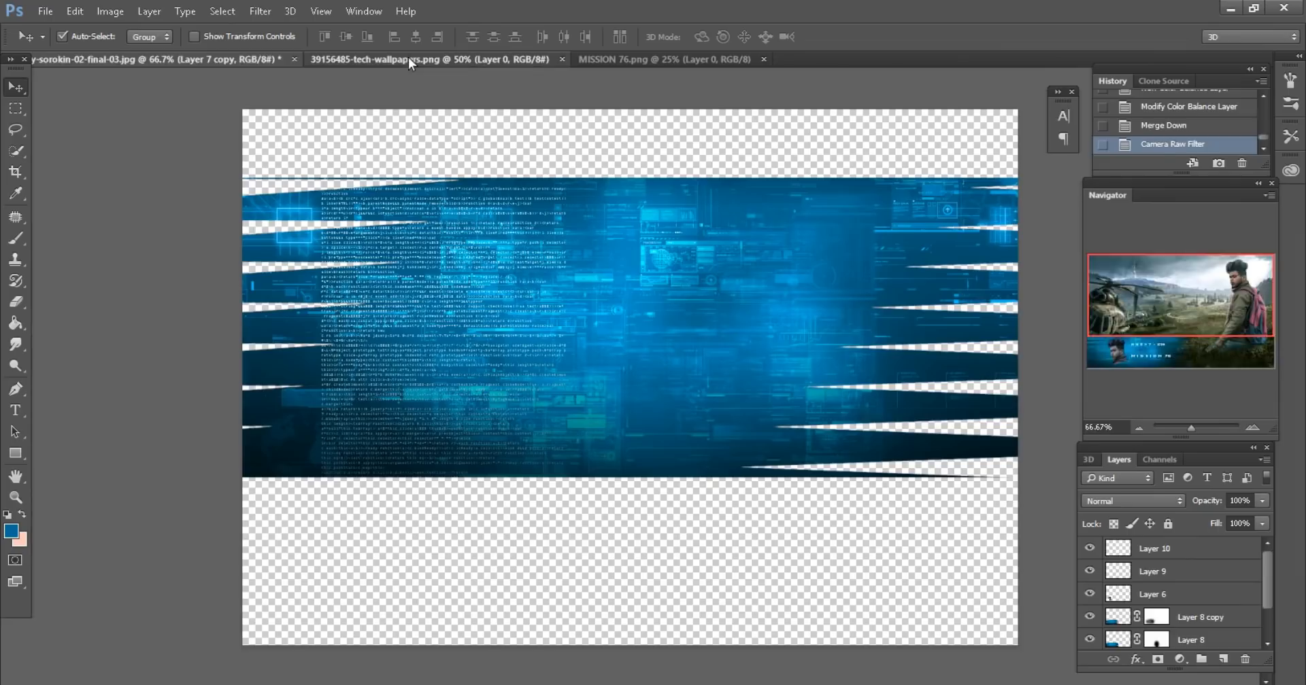
pyautogui.click(562, 60)
pyautogui.click(477, 58)
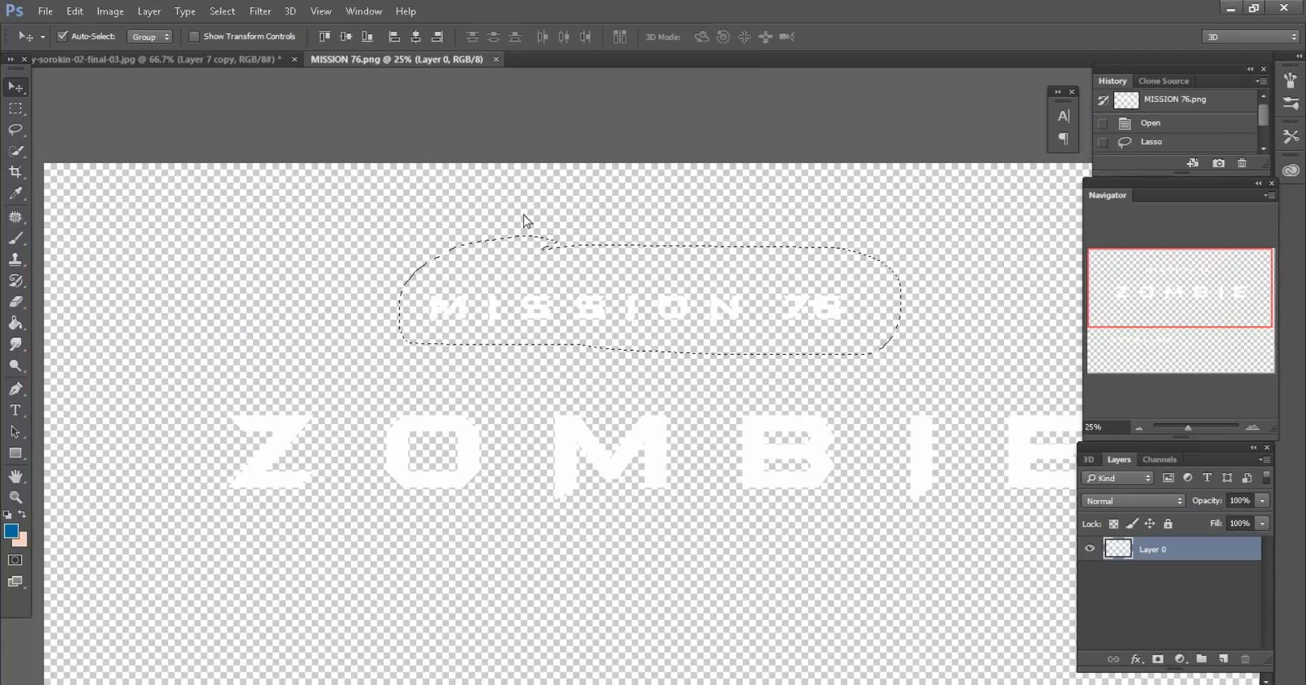
# Lasso the MISSION 76 and ZOMBIE title text and bring the selection into the landscape composite as a new layer
pyautogui.click(15, 130)
pyautogui.click(406, 332)
pyautogui.hotkey('ctrl', '-')
pyautogui.moveTo(315, 228)
pyautogui.mouseDown()
pyautogui.moveTo(933, 397)
pyautogui.moveTo(566, 129)
pyautogui.moveTo(469, 167)
pyautogui.mouseUp()
pyautogui.moveTo(630, 304)
pyautogui.mouseDown()
pyautogui.moveTo(260, 62)
pyautogui.moveTo(501, 330)
pyautogui.mouseUp()
pyautogui.hotkey('ctrl', '-')
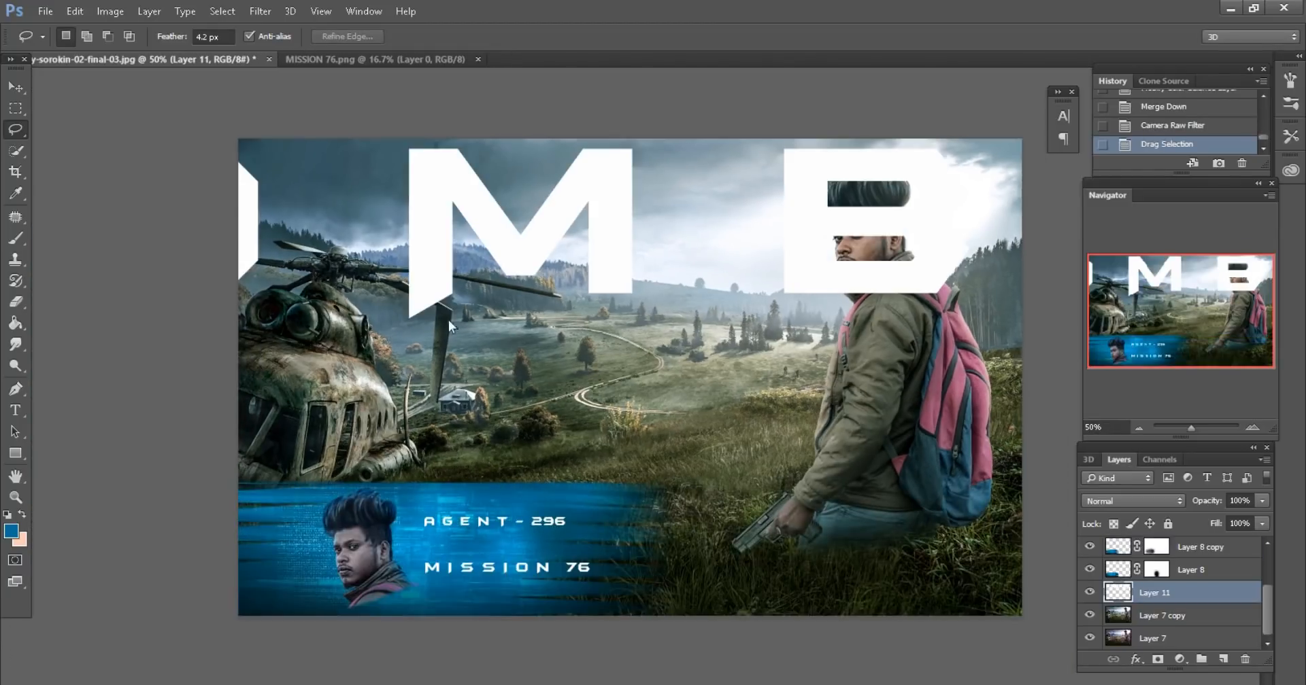
# Free-transform the title text on Layer 11 to 25% with linked proportions and move it down into the sky
pyautogui.click(16, 87)
pyautogui.click(74, 11)
pyautogui.click(116, 333)
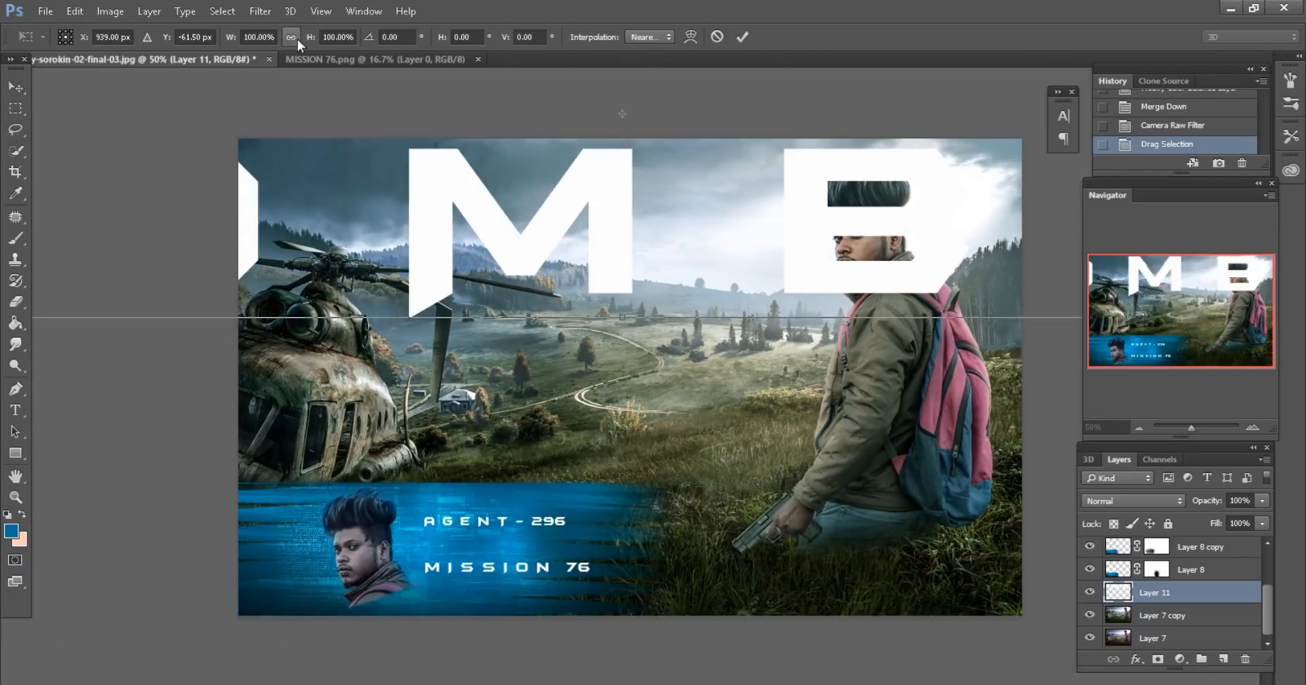
pyautogui.click(290, 37)
pyautogui.doubleClick(256, 37)
pyautogui.write('25')
pyautogui.press('Tab')
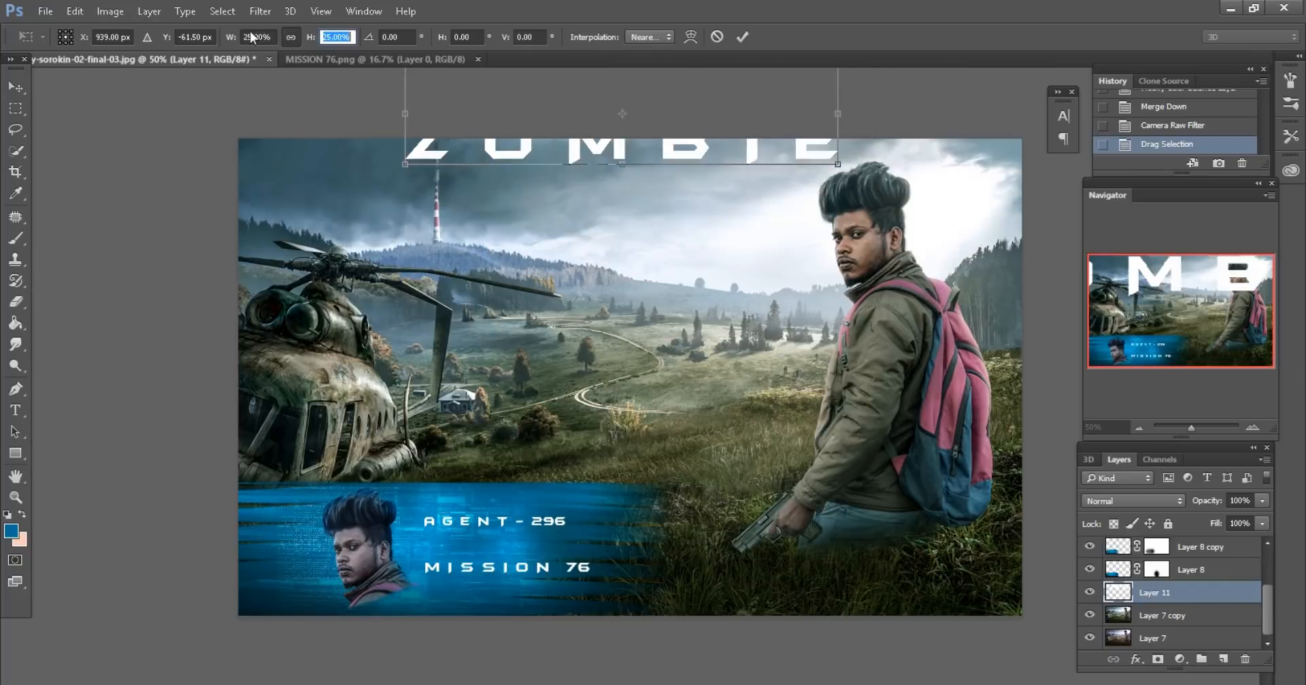
pyautogui.moveTo(644, 99); pyautogui.dragTo(639, 177)
pyautogui.hotkey('ctrl', '+')
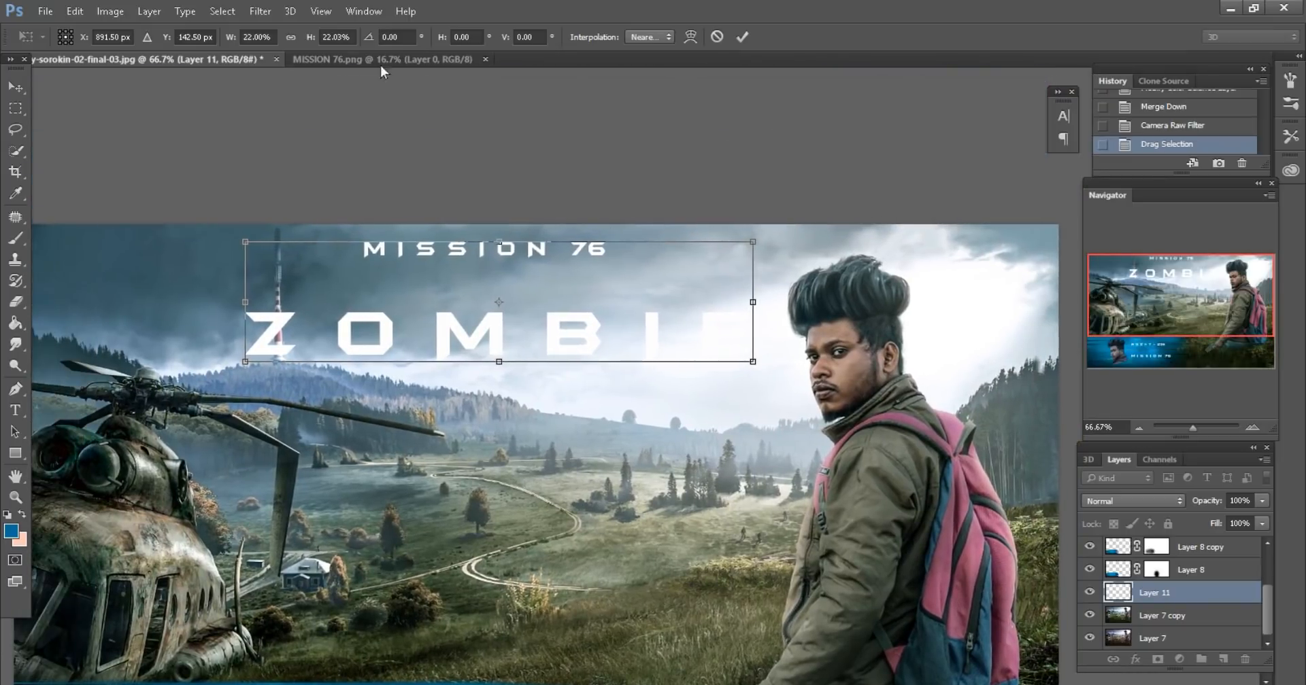
# Shrink the title text further, reposition it in the sky beside the person's head and apply the transform
pyautogui.click(296, 37)
pyautogui.moveTo(308, 34); pyautogui.dragTo(308, 34)
pyautogui.moveTo(553, 279); pyautogui.dragTo(582, 265)
pyautogui.click(742, 36)
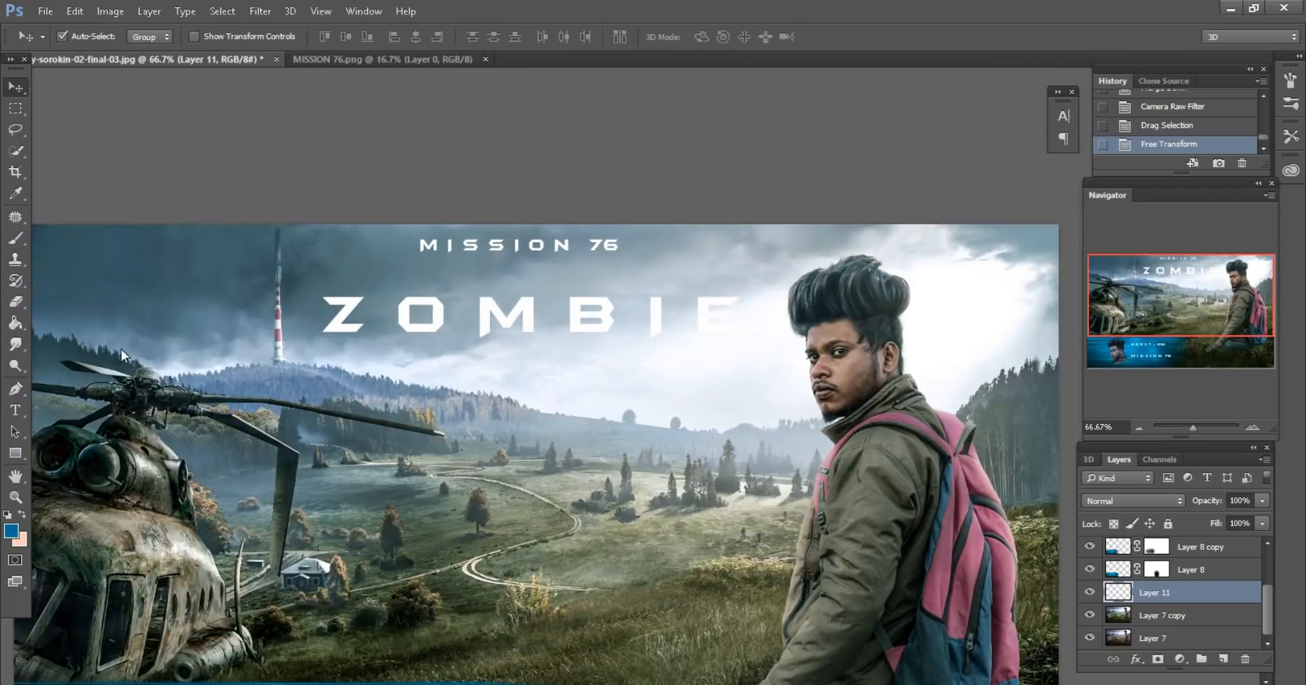
# Darken the title text on Layer 11 with a Hue/Saturation adjustment at Lightness -72
pyautogui.click(25, 412)
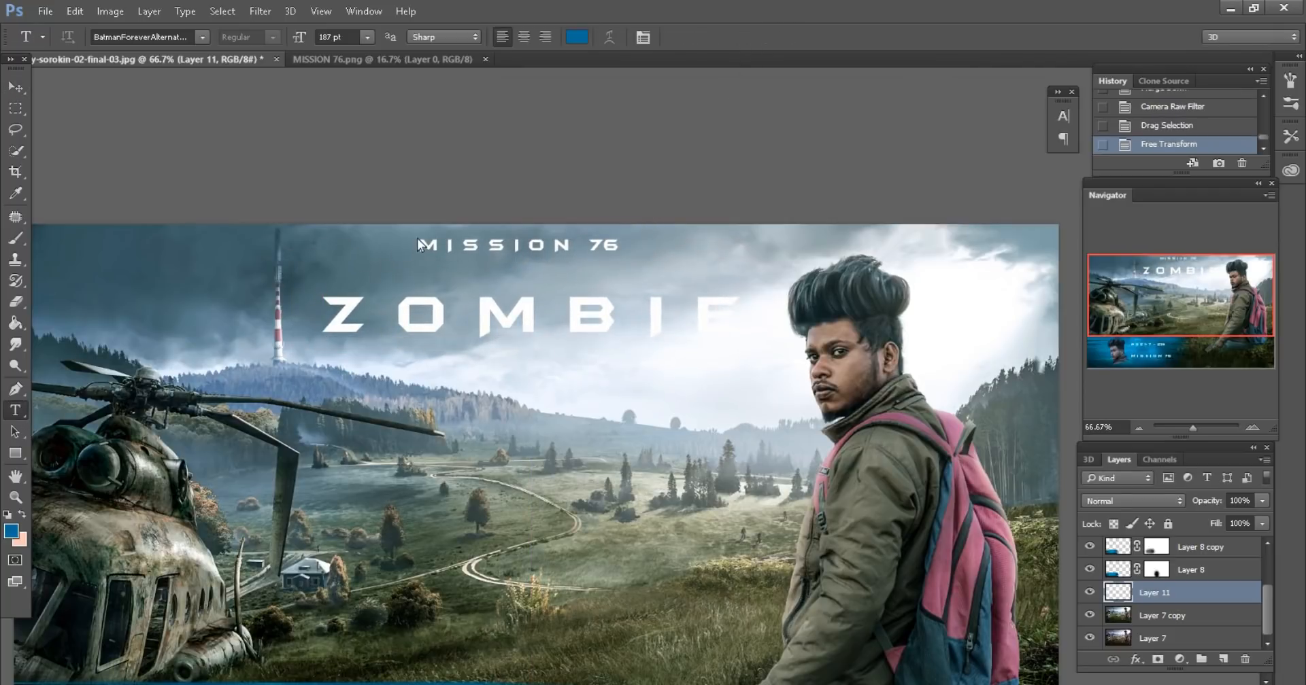
pyautogui.click(20, 88)
pyautogui.click(110, 12)
pyautogui.moveTo(131, 54)
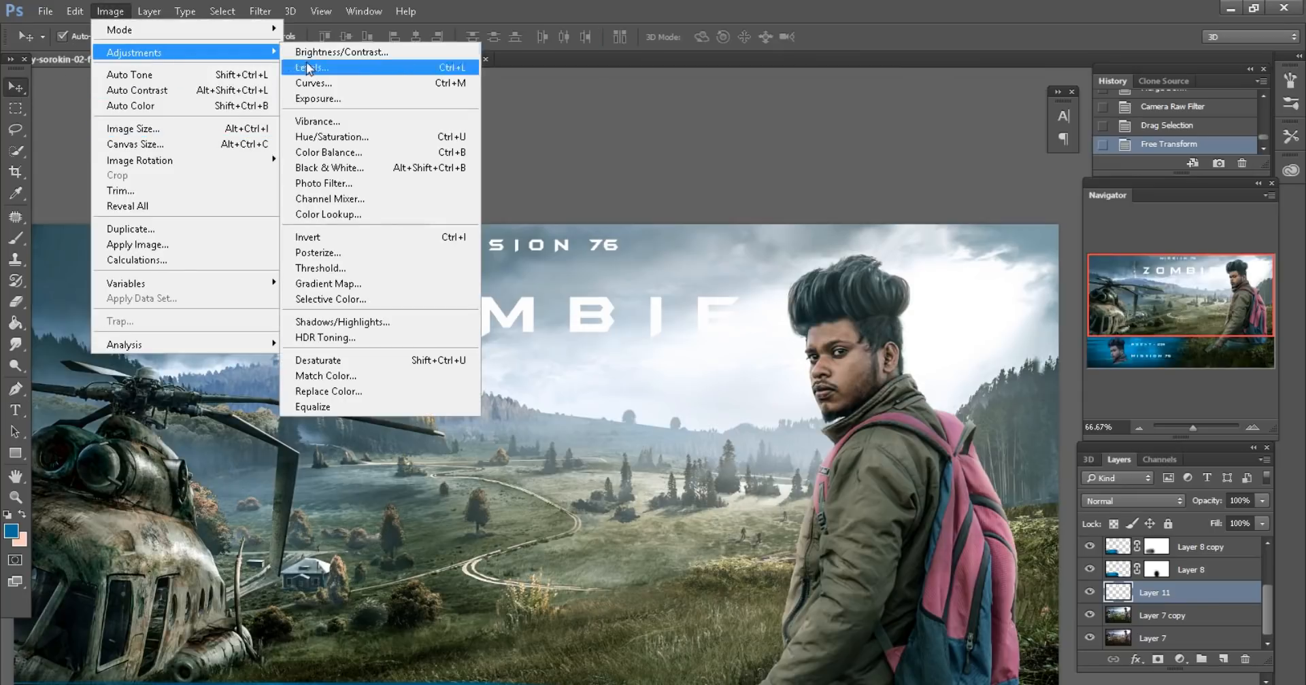
pyautogui.click(329, 137)
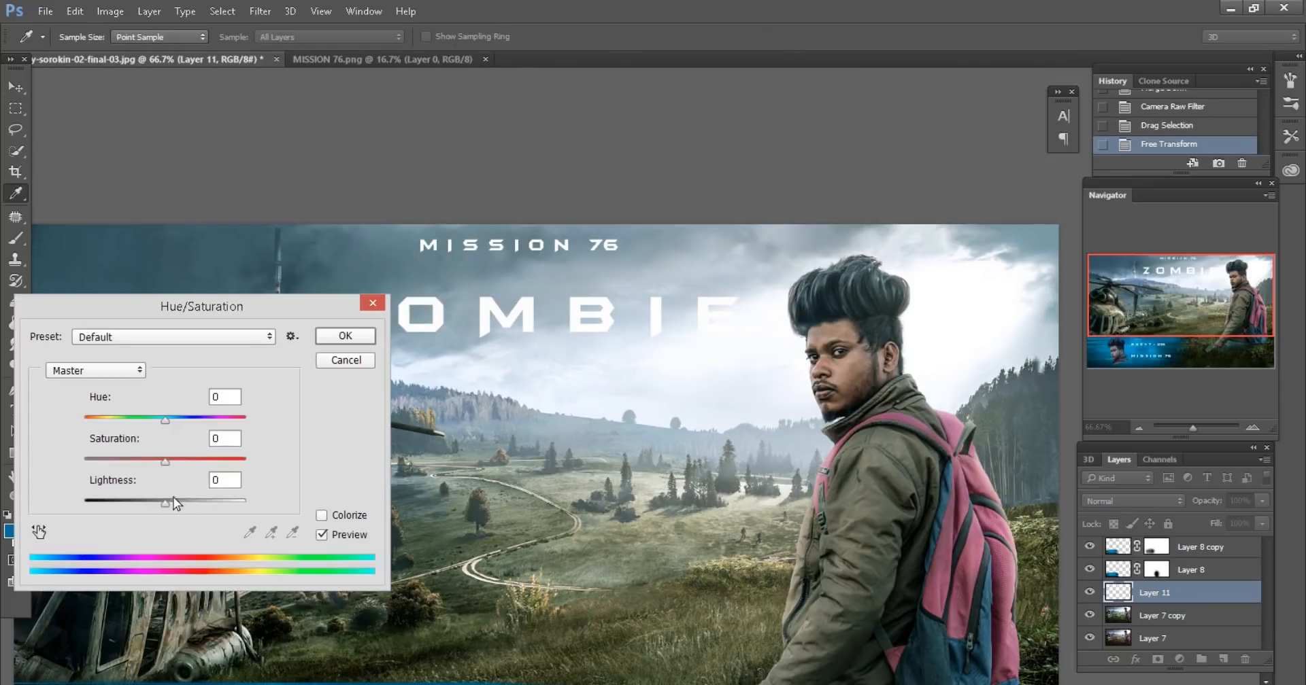
pyautogui.moveTo(174, 500); pyautogui.dragTo(107, 501)
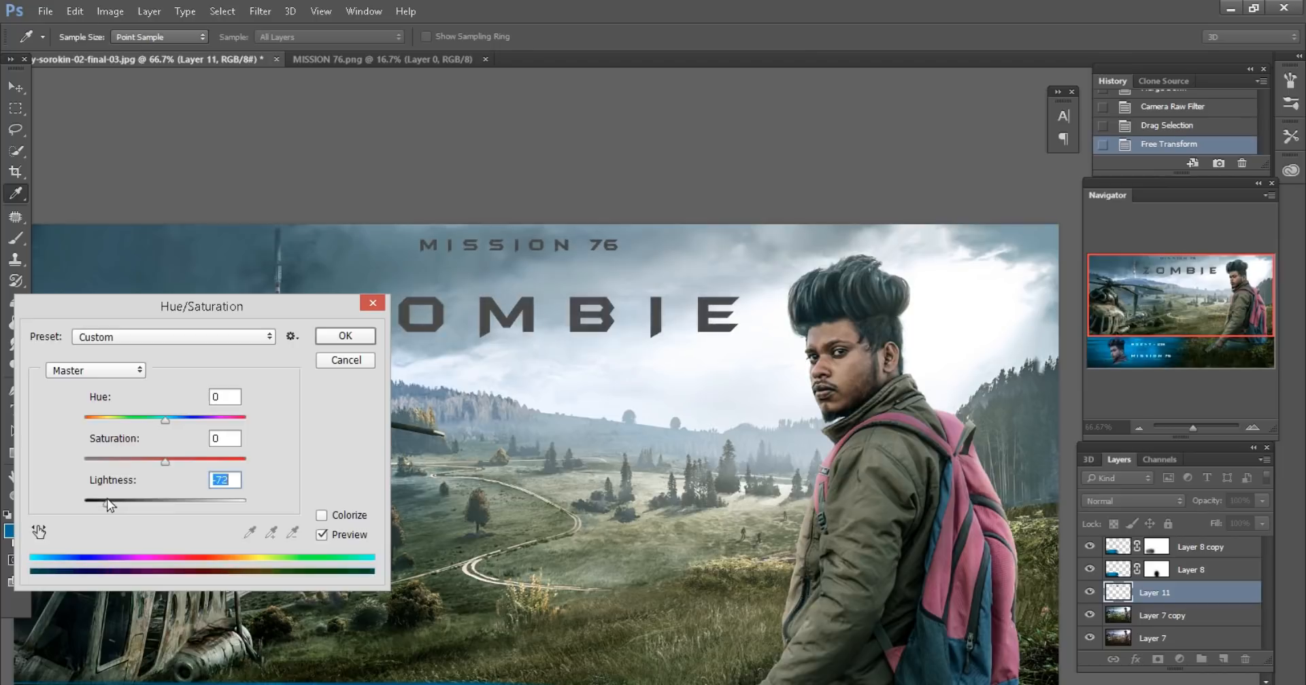
pyautogui.click(344, 335)
pyautogui.press('v')
pyautogui.hotkey('ctrl', '-')
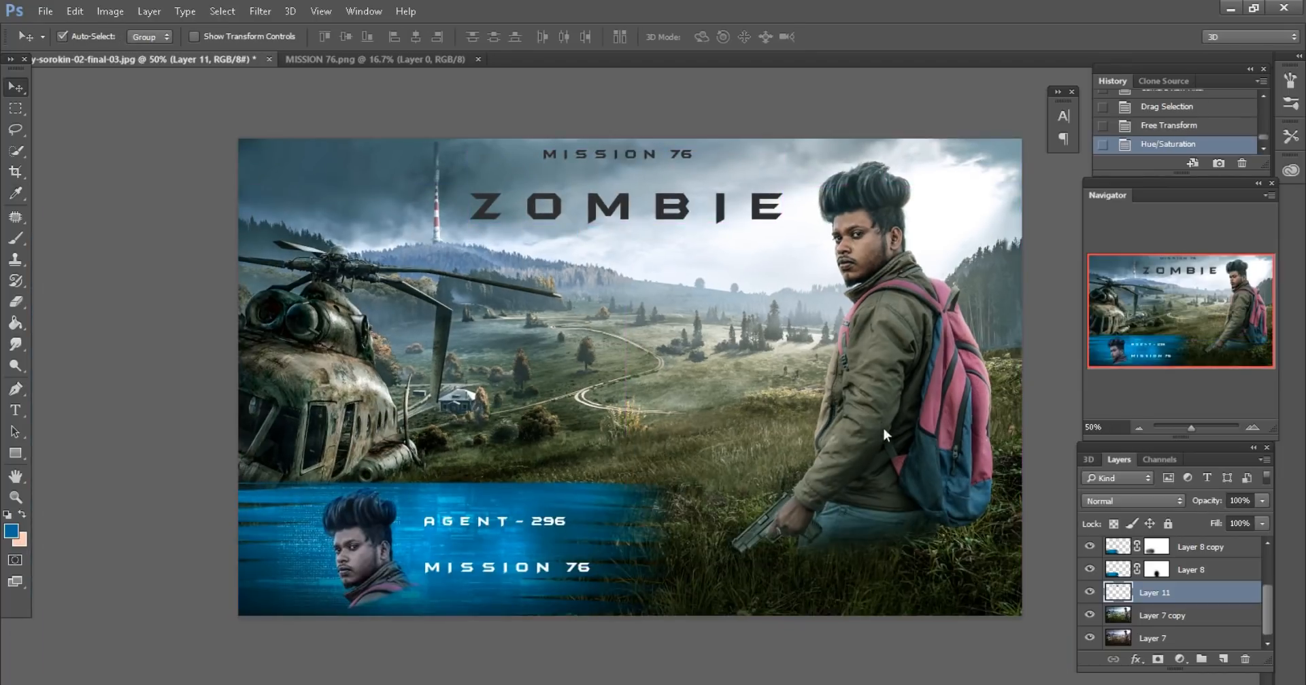
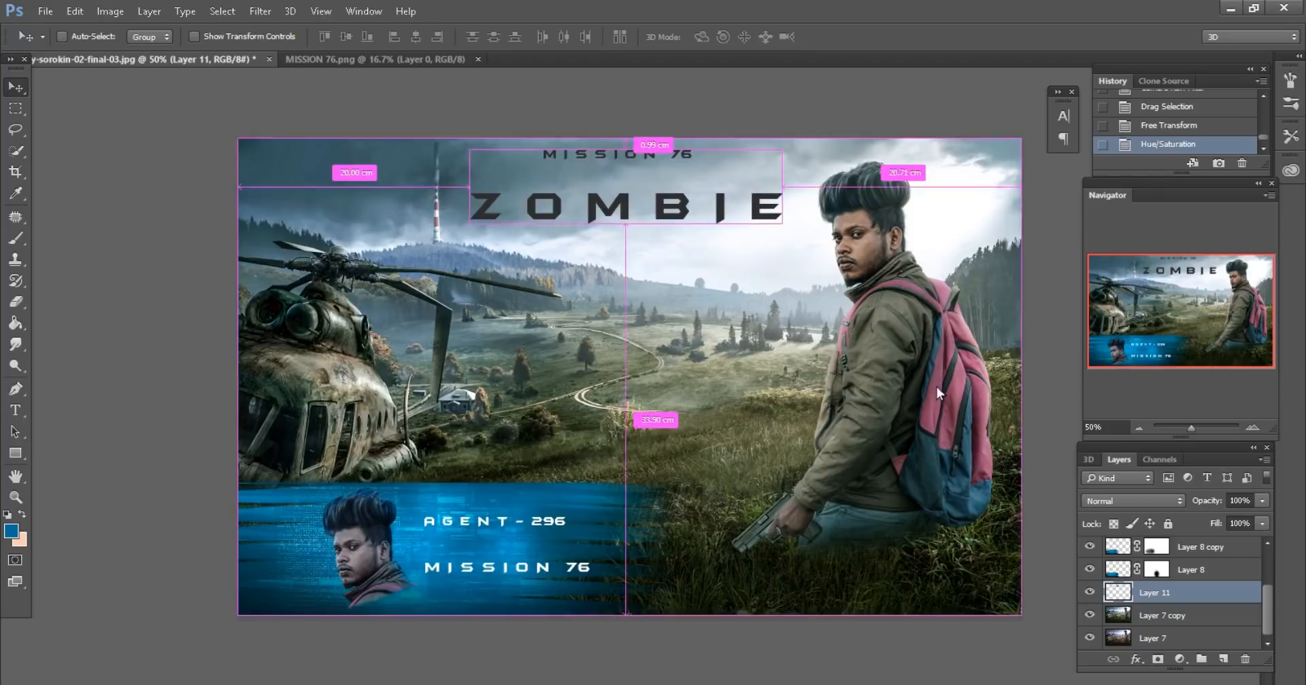
# Switch to the foot folder in File Explorer, open 63-blood-png-image.png in Photoshop and bring its blood drips into the composite
pyautogui.hotkey('ctrl', '+')
pyautogui.moveTo(1175, 344); pyautogui.dragTo(1181, 350)
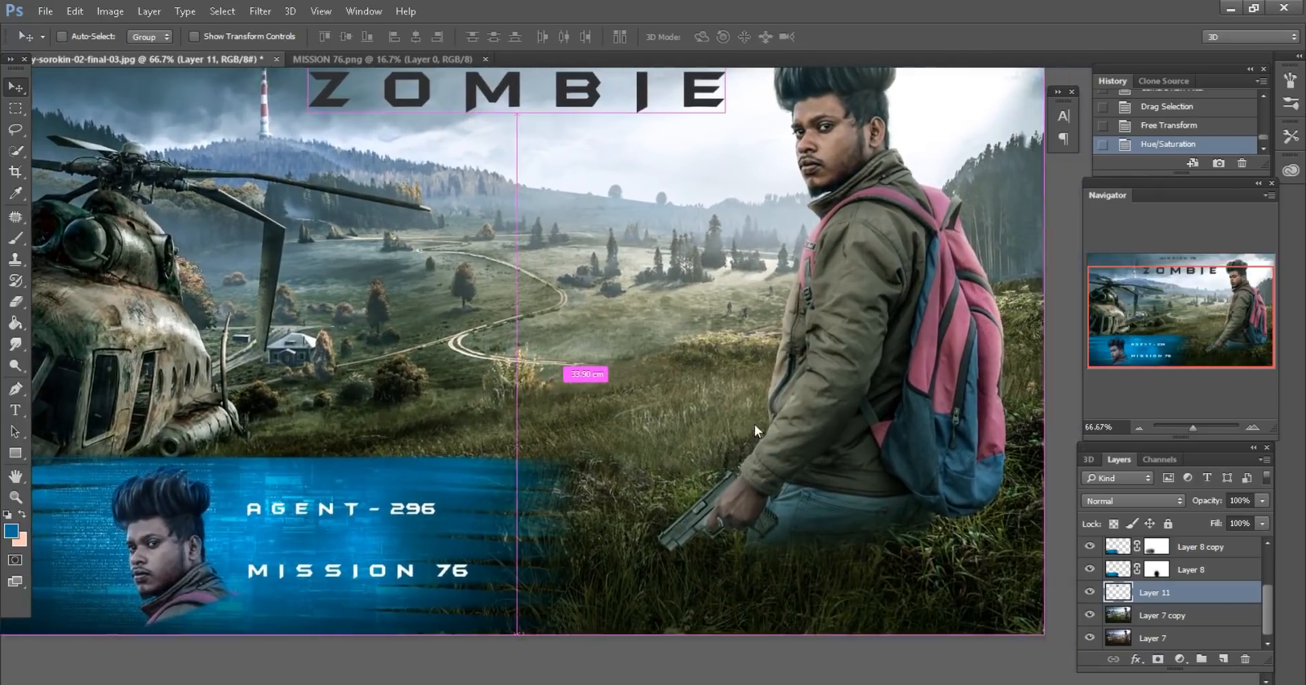
pyautogui.hotkey('alt', 'Tab')
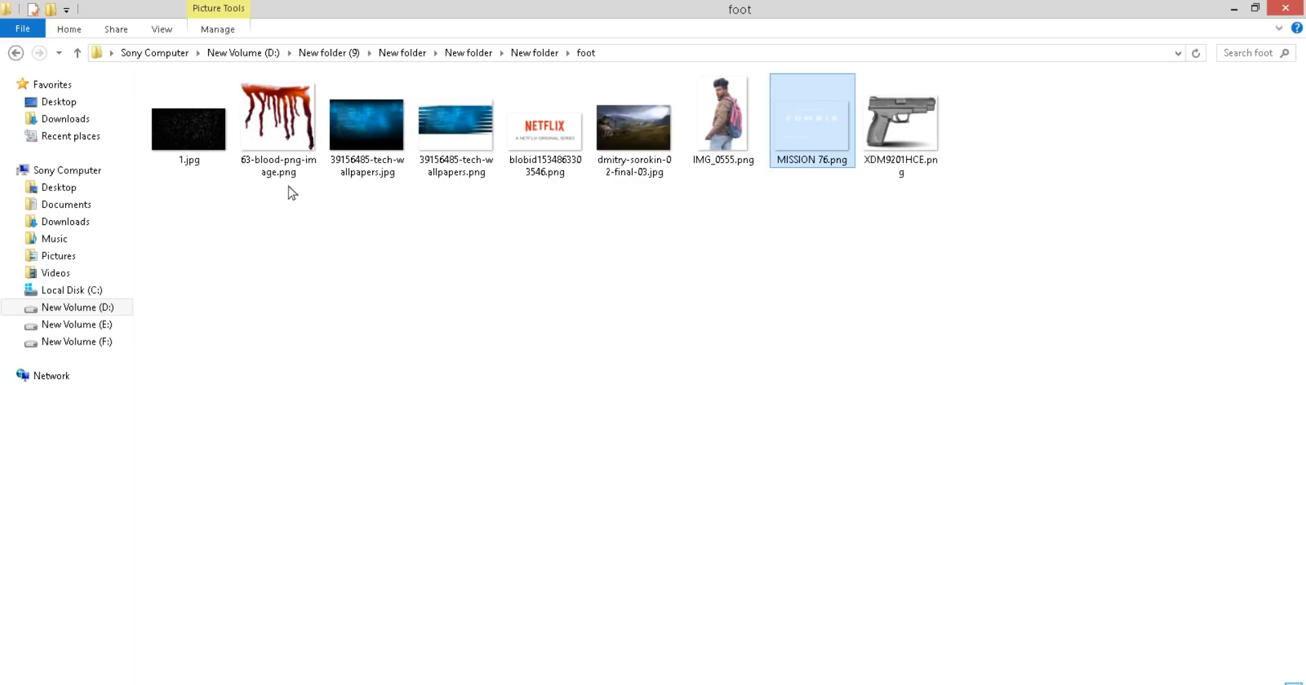
pyautogui.moveTo(289, 163); pyautogui.dragTo(924, 52)
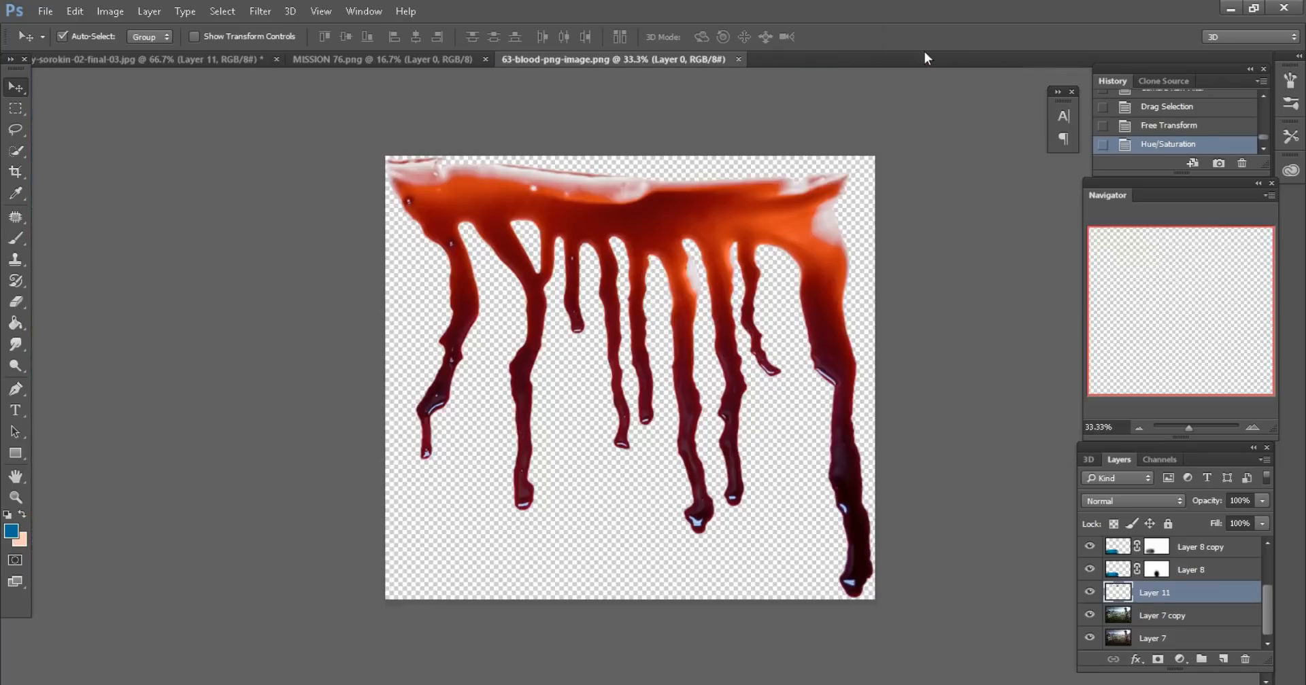
pyautogui.moveTo(282, 54); pyautogui.dragTo(855, 189)
pyautogui.click(75, 11)
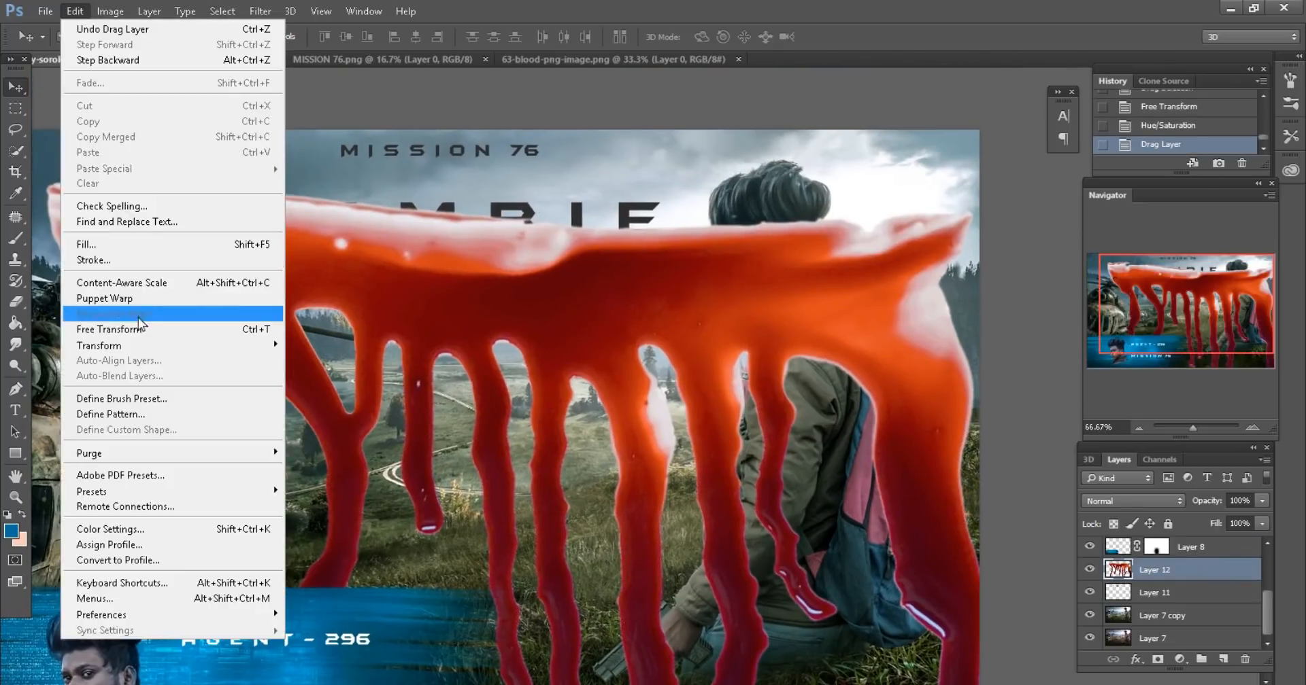
pyautogui.click(102, 411)
pyautogui.click(742, 36)
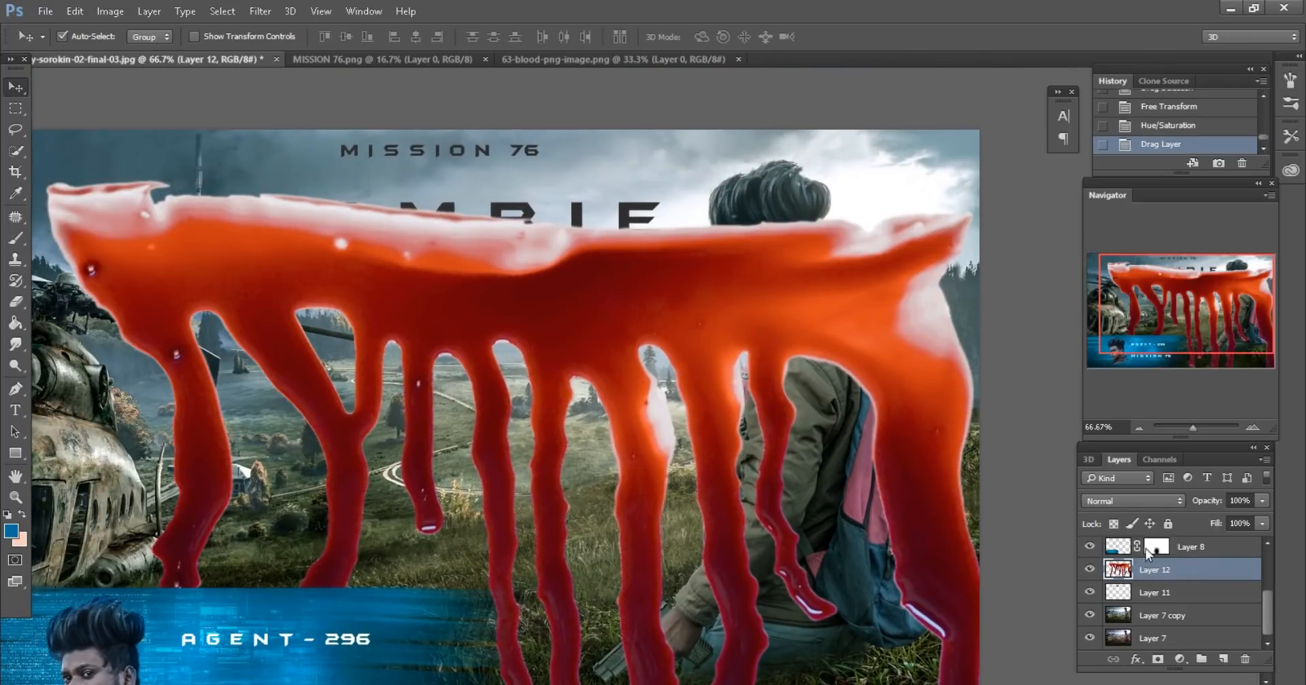
# Convert the blood drip layer to a smart object, scale it proportionally to 25% and move it over the person's head
pyautogui.rightClick(1162, 570)
pyautogui.click(884, 276)
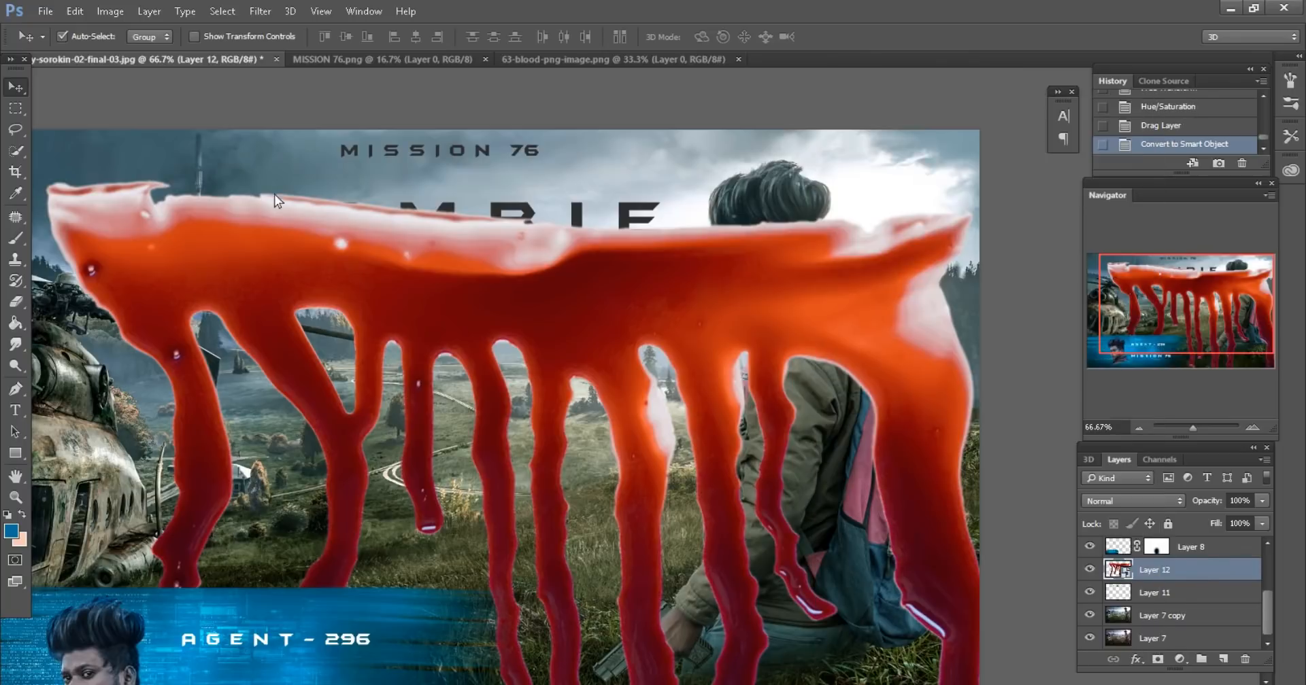
pyautogui.click(75, 10)
pyautogui.click(102, 411)
pyautogui.click(294, 37)
pyautogui.moveTo(314, 37); pyautogui.dragTo(253, 36)
pyautogui.moveTo(497, 507); pyautogui.dragTo(669, 242)
pyautogui.scroll(4, 746, 263)
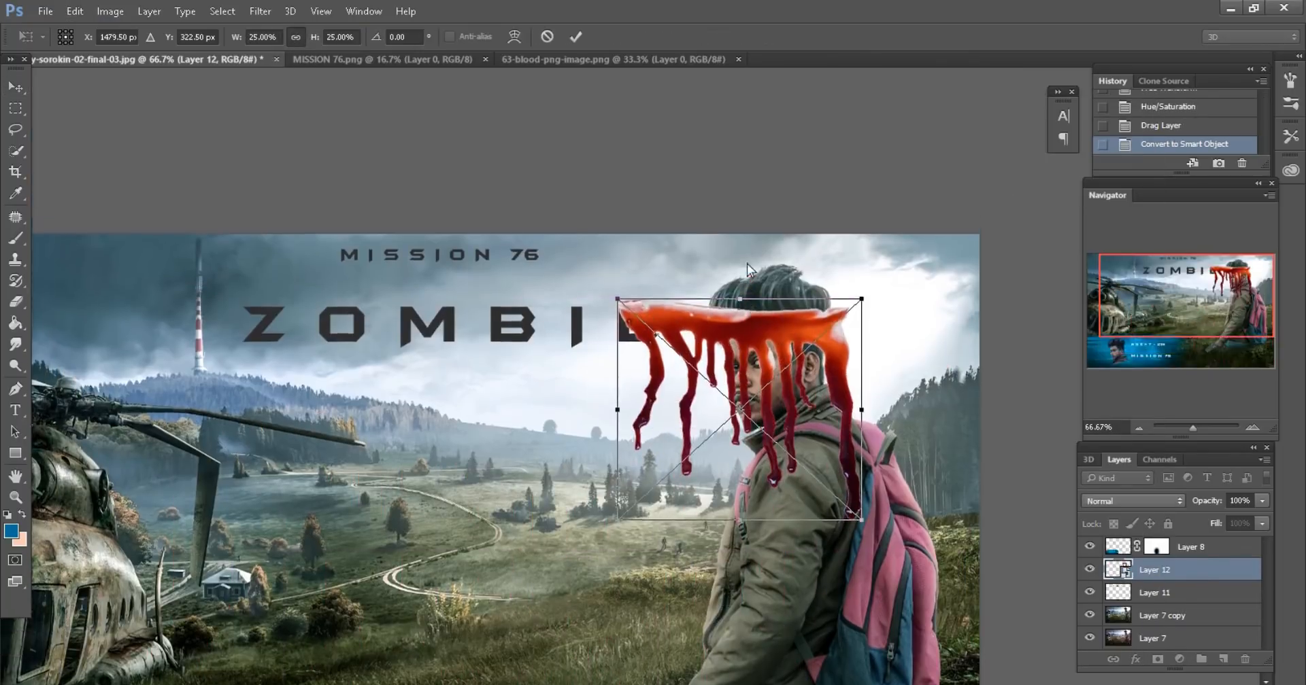
pyautogui.hotkey('ctrl', '-')
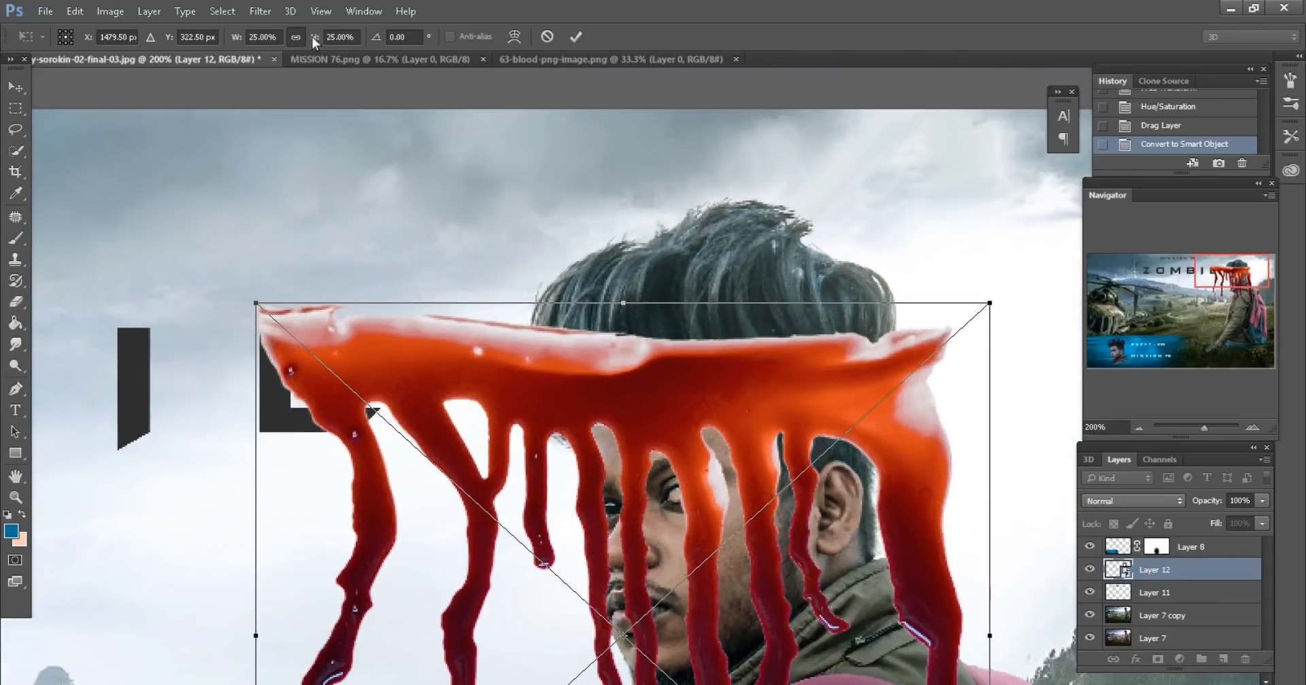
# Scale the blood drips to 5%, place them on the forehead at the hairline and apply the transform
pyautogui.moveTo(312, 37); pyautogui.dragTo(295, 35)
pyautogui.write('5')
pyautogui.press('Return')
pyautogui.moveTo(646, 585); pyautogui.dragTo(695, 422)
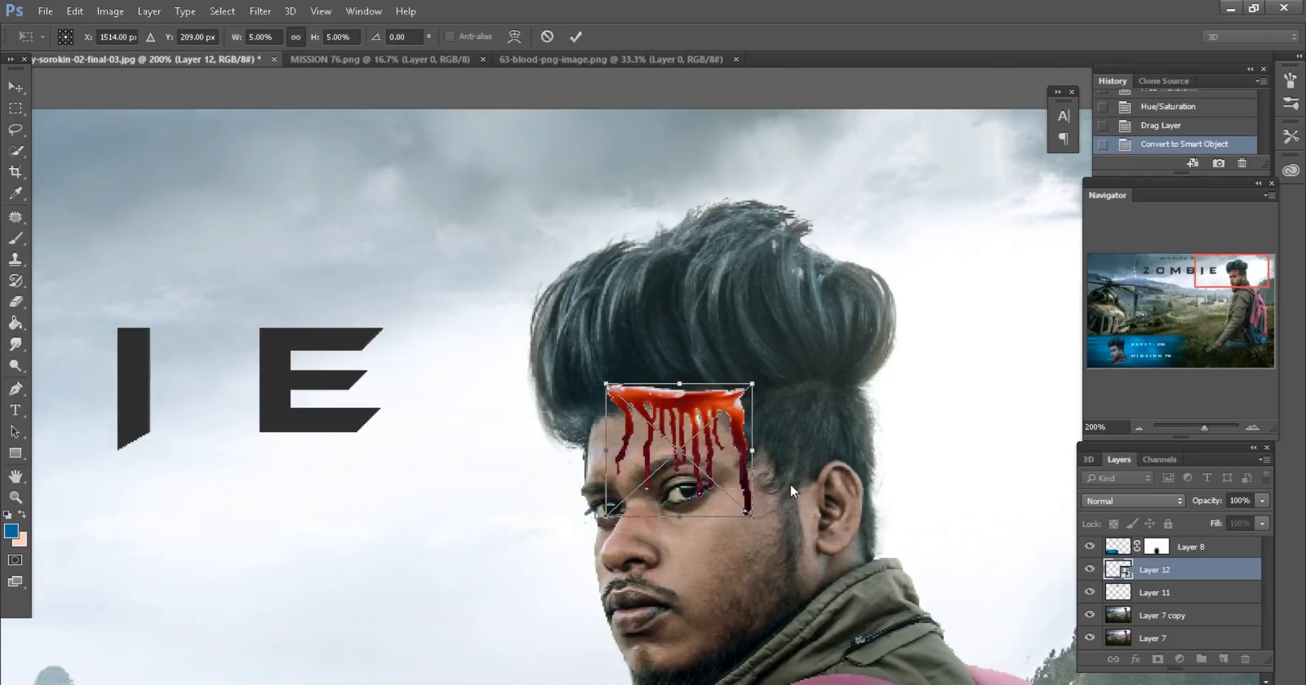
pyautogui.scroll(2, 790, 484)
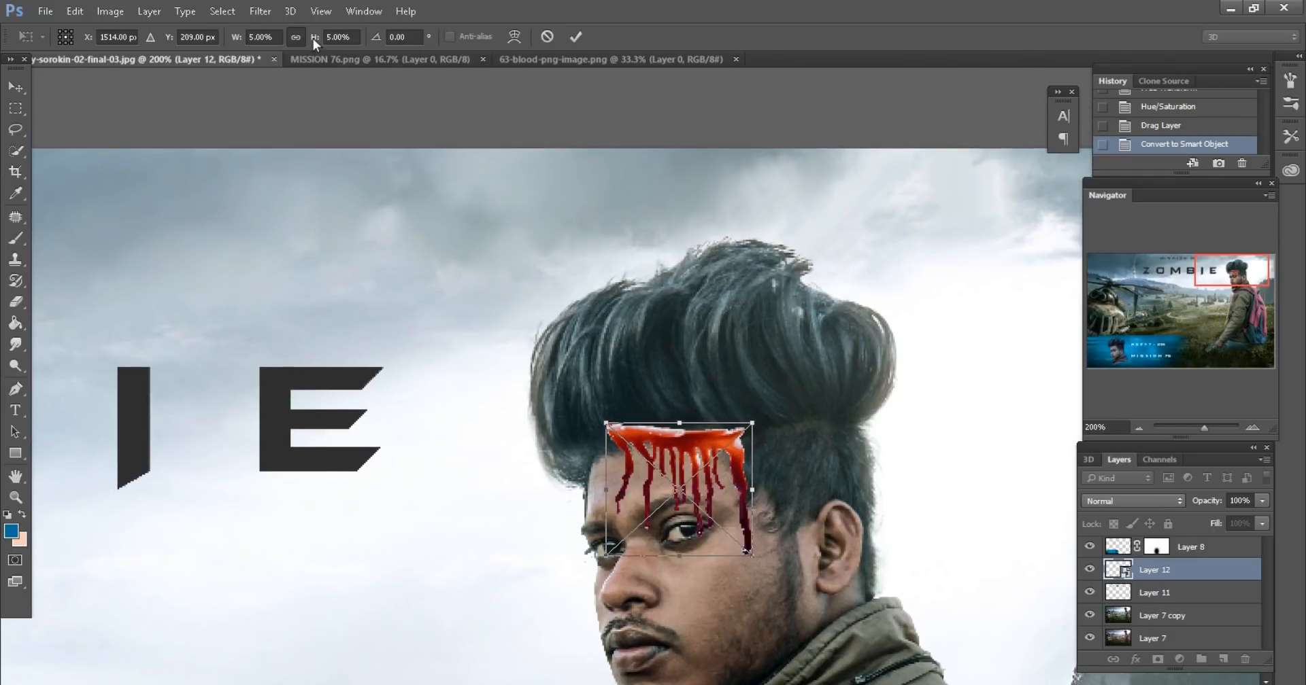
pyautogui.moveTo(312, 38); pyautogui.dragTo(313, 38)
pyautogui.click(575, 39)
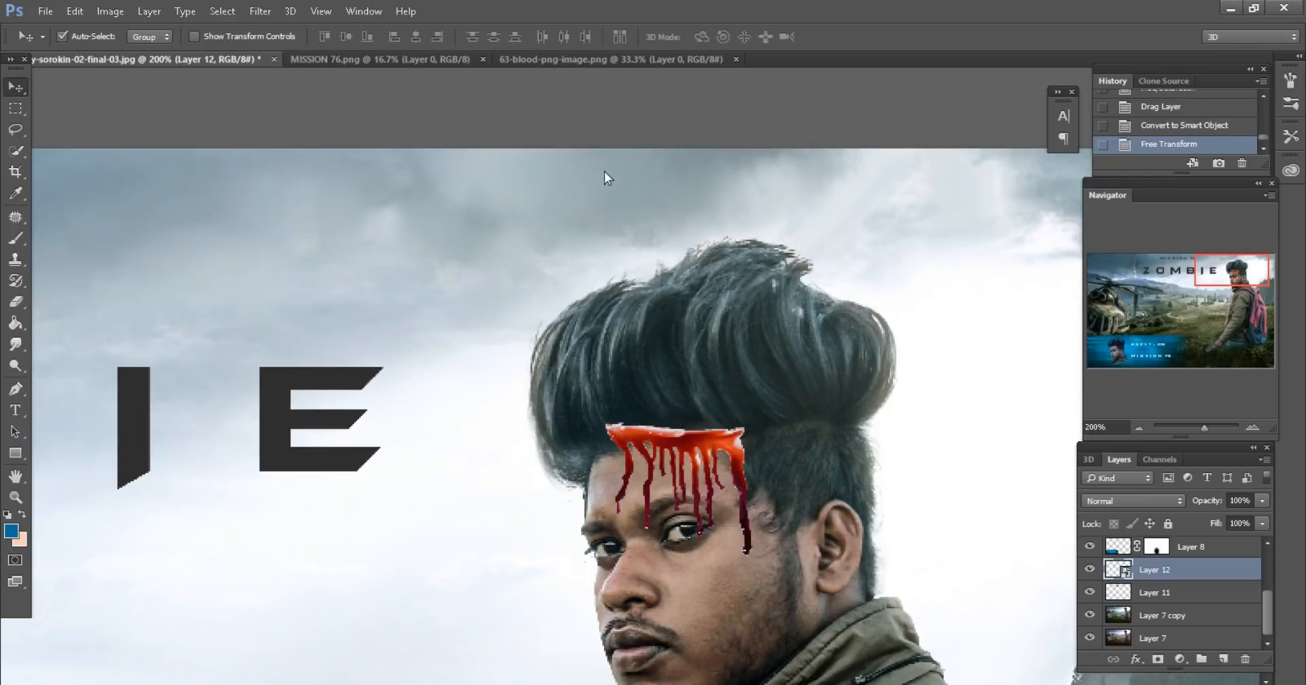
# Add a layer mask to the blood layer, set its Fill to 81% and its blend mode to Multiply
pyautogui.click(1157, 659)
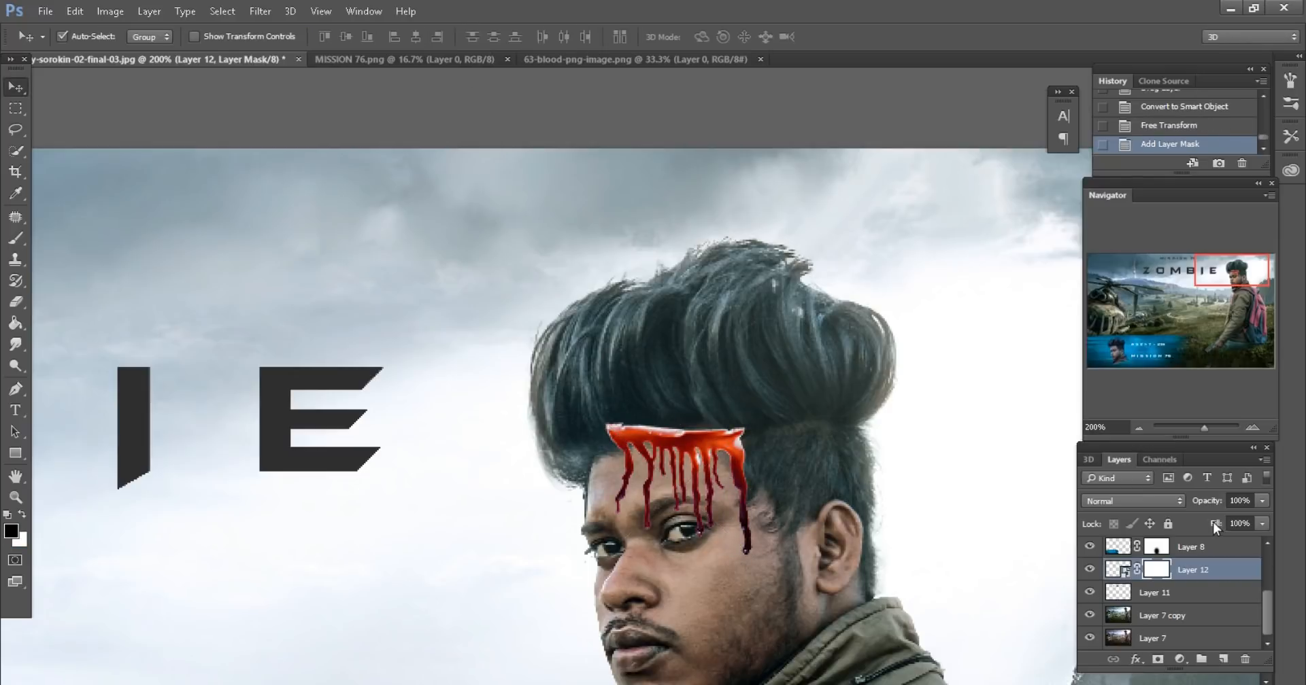
pyautogui.moveTo(1213, 522); pyautogui.dragTo(1201, 522)
pyautogui.click(1145, 501)
pyautogui.click(1096, 224)
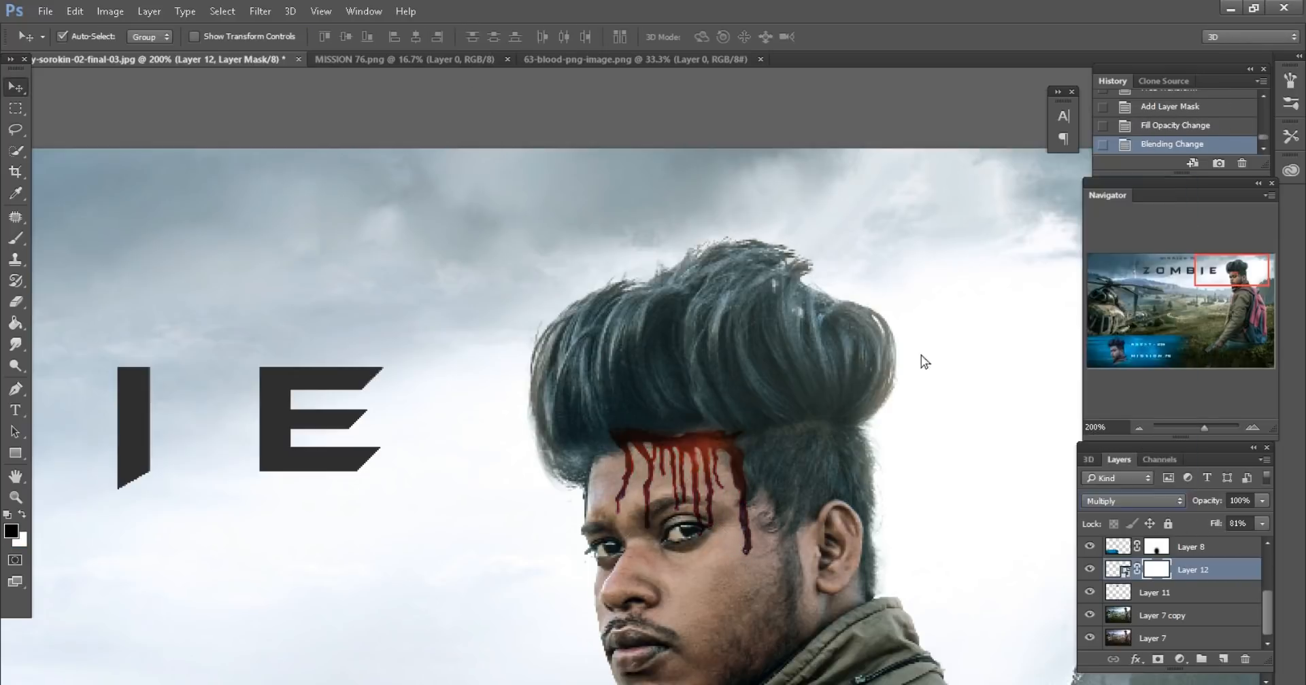
# Mask out the blood drips over the middle and nose side of the forehead with a soft 25 px brush at 100% opacity
pyautogui.scroll(-2, 888, 459)
pyautogui.click(25, 241)
pyautogui.rightClick(354, 218)
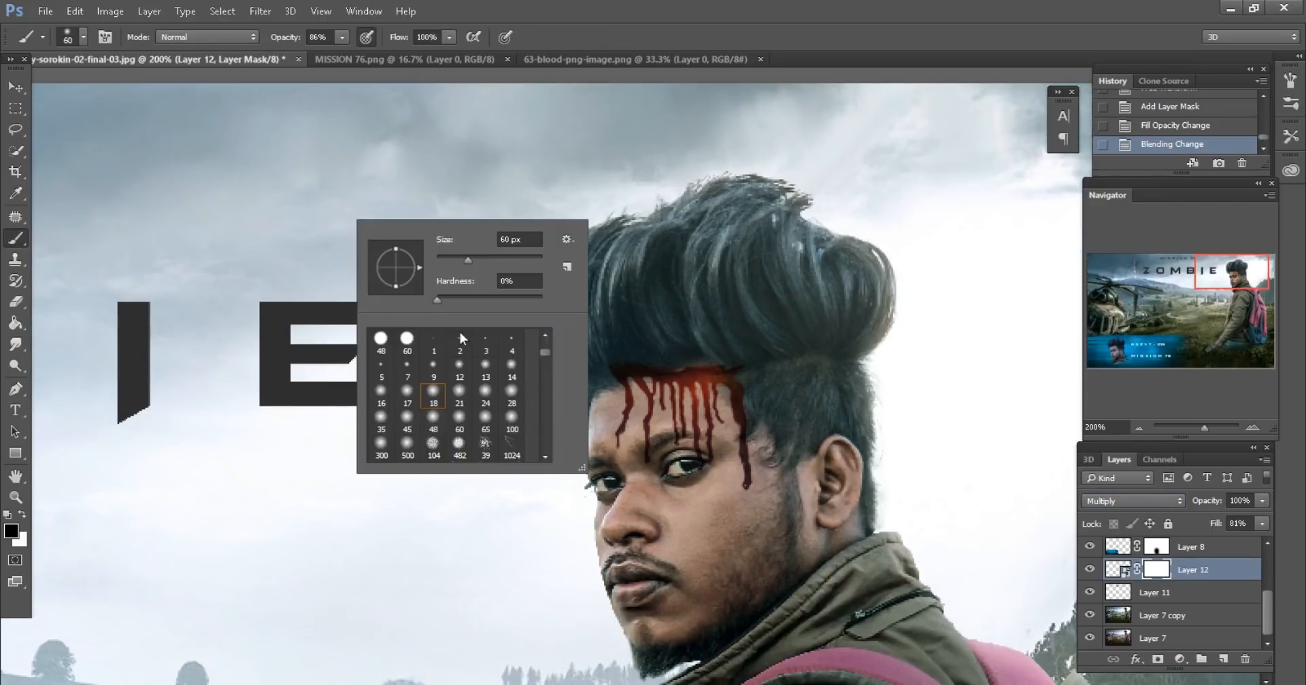
pyautogui.click(310, 48)
pyautogui.hotkey('ctrl', '+')
pyautogui.moveTo(272, 37); pyautogui.dragTo(320, 38)
pyautogui.press('[')
pyautogui.press('[')
pyautogui.press('[')
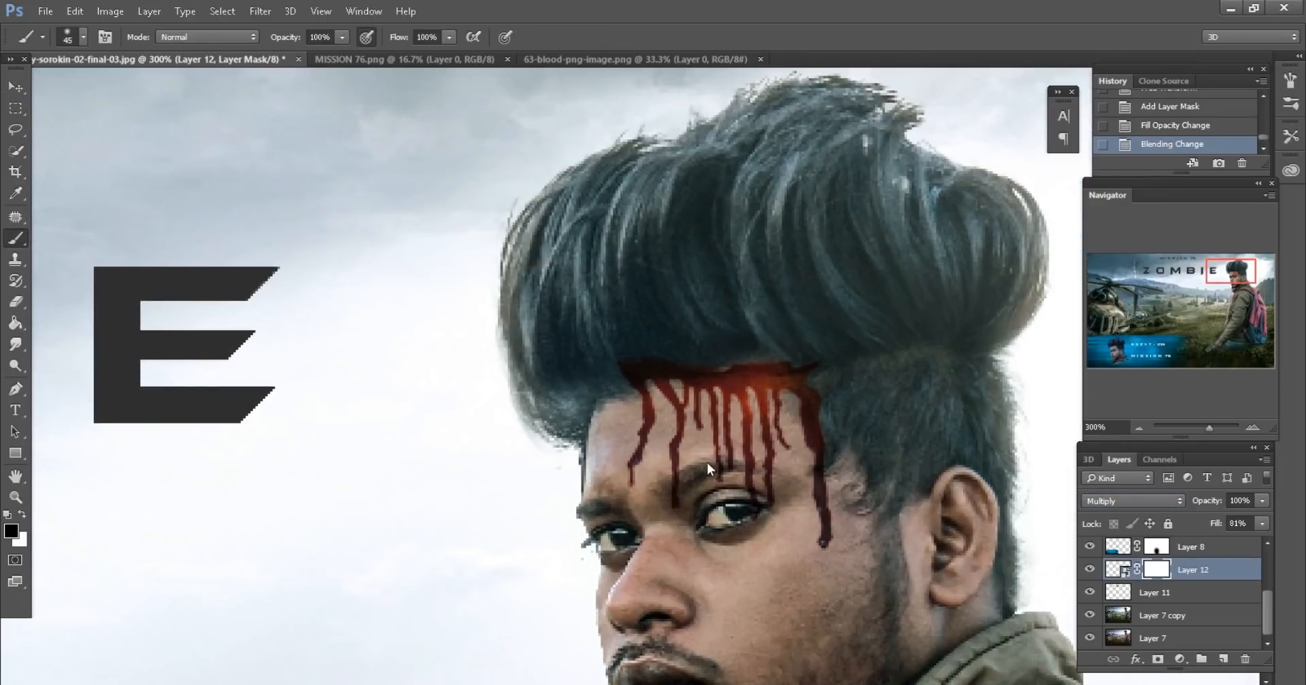
pyautogui.press('[')
pyautogui.moveTo(712, 458); pyautogui.dragTo(712, 378)
pyautogui.moveTo(706, 453); pyautogui.dragTo(693, 430)
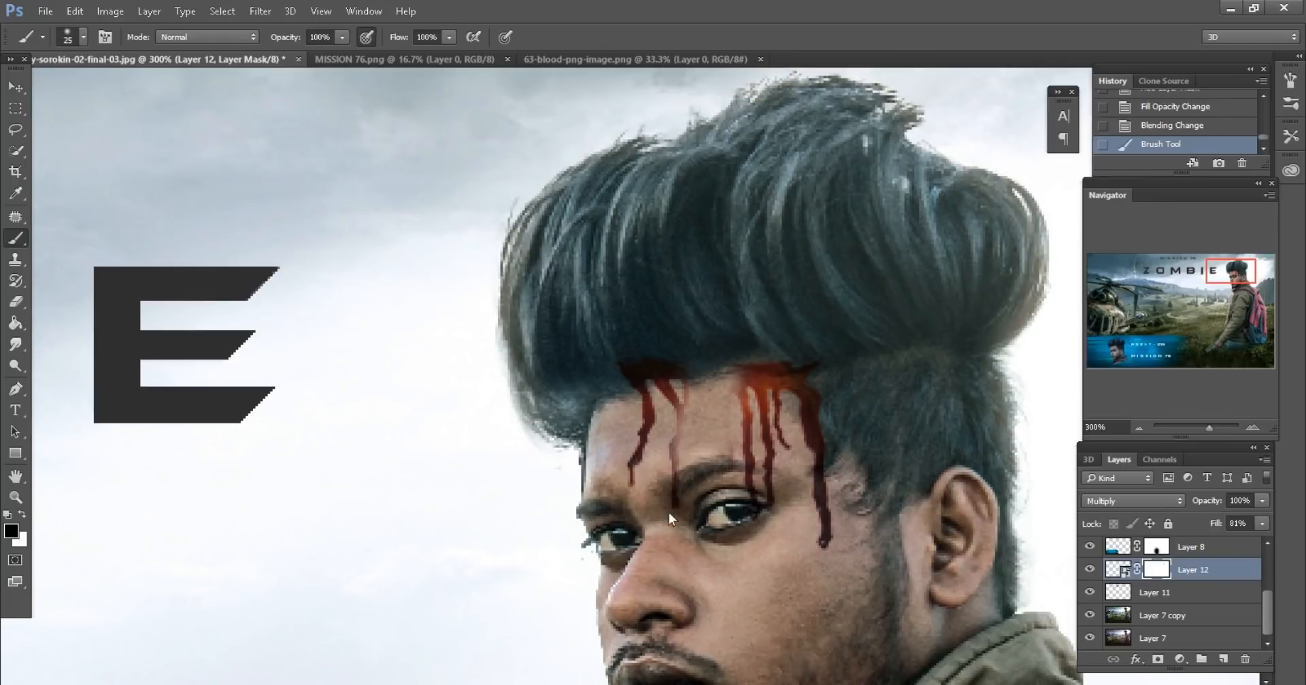
pyautogui.moveTo(669, 515)
pyautogui.mouseDown()
pyautogui.moveTo(616, 458)
pyautogui.moveTo(628, 350)
pyautogui.mouseUp()
pyautogui.moveTo(635, 468); pyautogui.dragTo(642, 459)
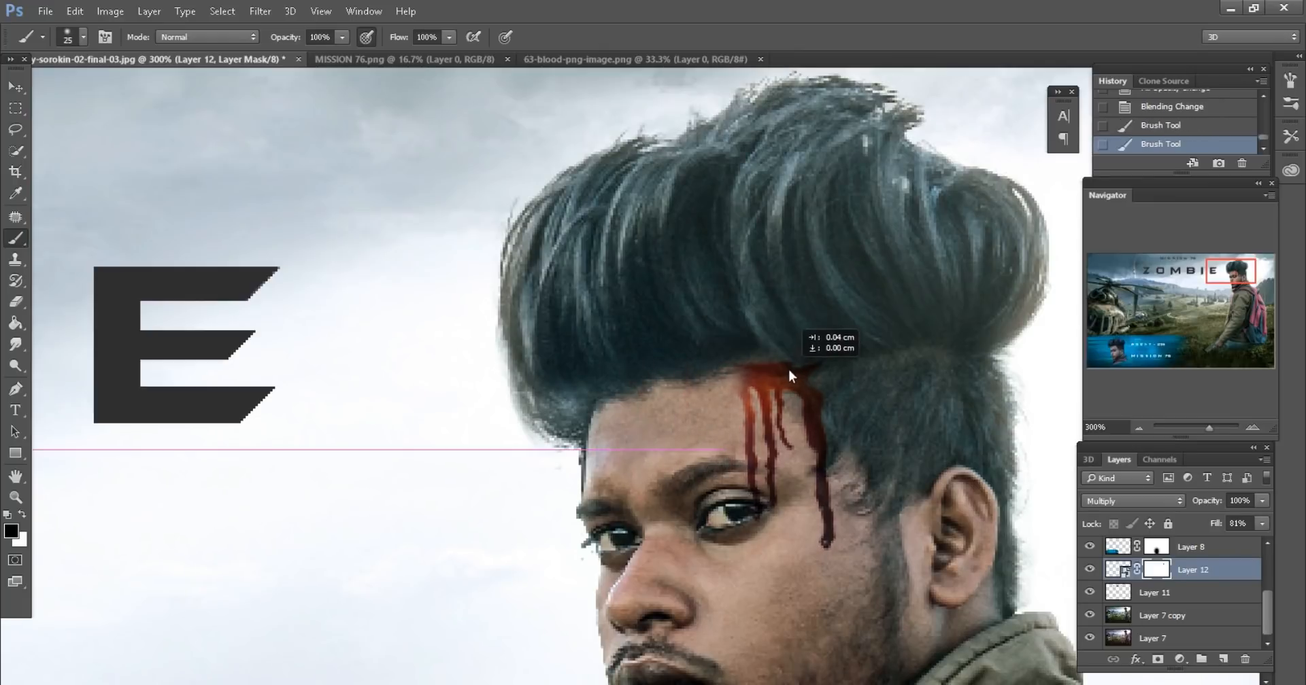
# Nudge the blood drips slightly on the forehead and mask out the lower end of the drip nearest the nose with an 8 px brush
pyautogui.keyDown('ctrl'); pyautogui.click(788, 369); pyautogui.keyUp('ctrl')
pyautogui.press('[')
pyautogui.press('[')
pyautogui.press('[')
pyautogui.press('[')
pyautogui.press('[')
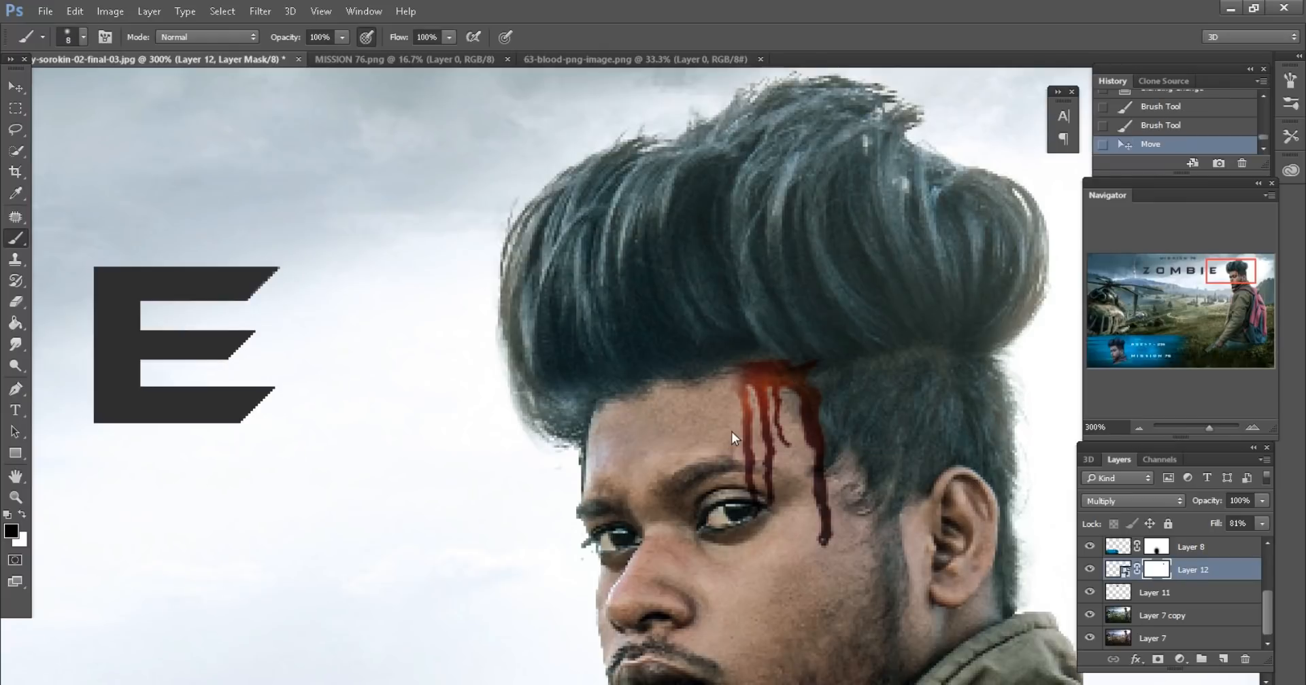
pyautogui.moveTo(753, 455); pyautogui.dragTo(773, 523)
pyautogui.scroll(-2, 868, 479)
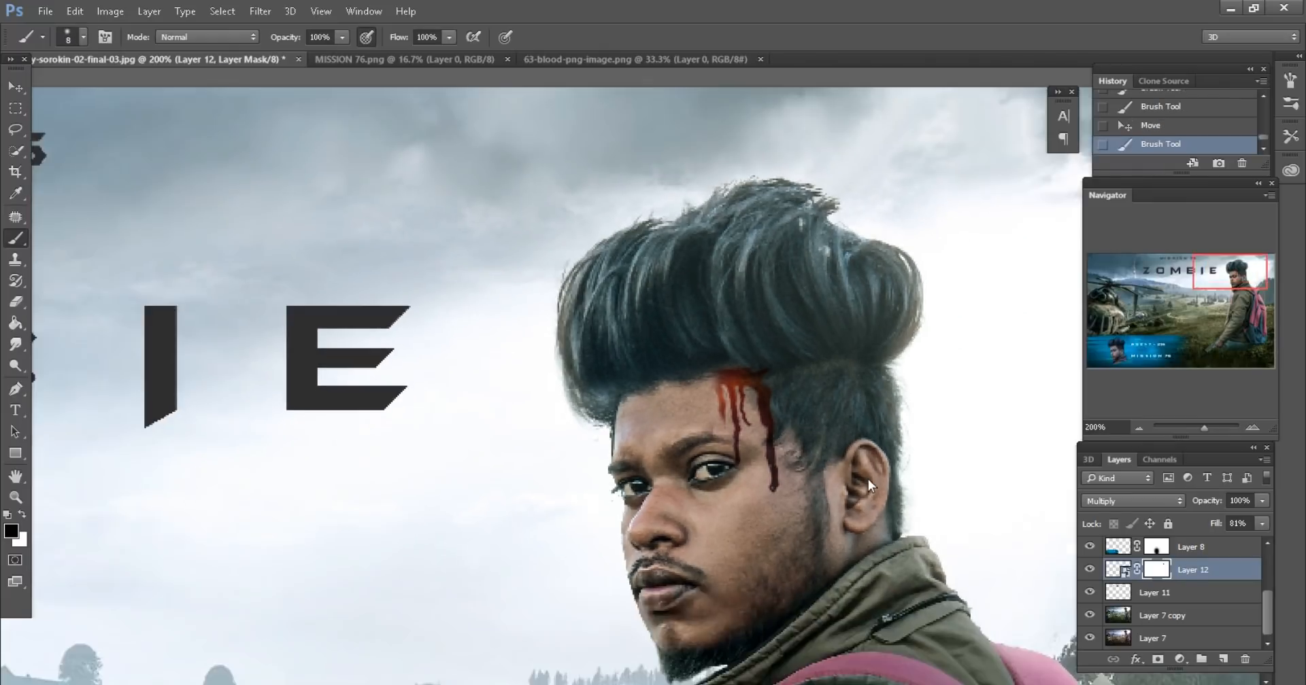
pyautogui.scroll(2, 868, 479)
pyautogui.scroll(-1, 847, 484)
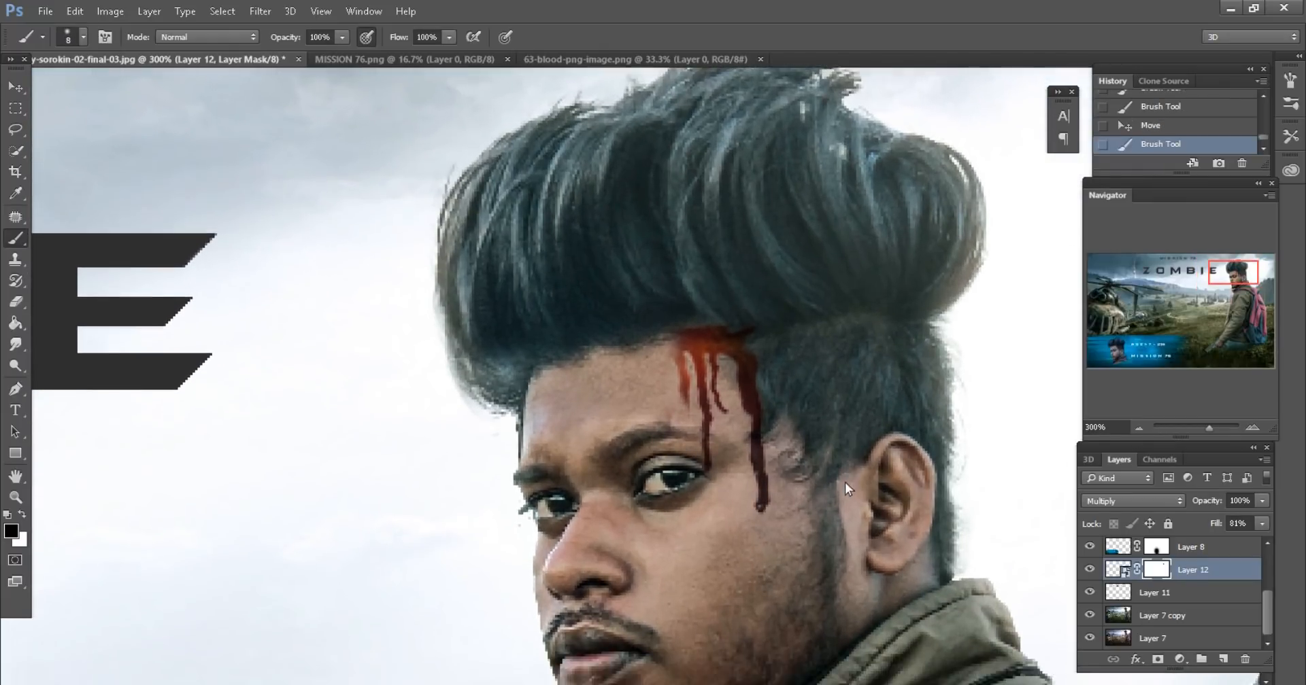
# Mask out the stray blood edge at the hairline above the temple with a 15 px brush
pyautogui.press(']')
pyautogui.press(']')
pyautogui.click(756, 329)
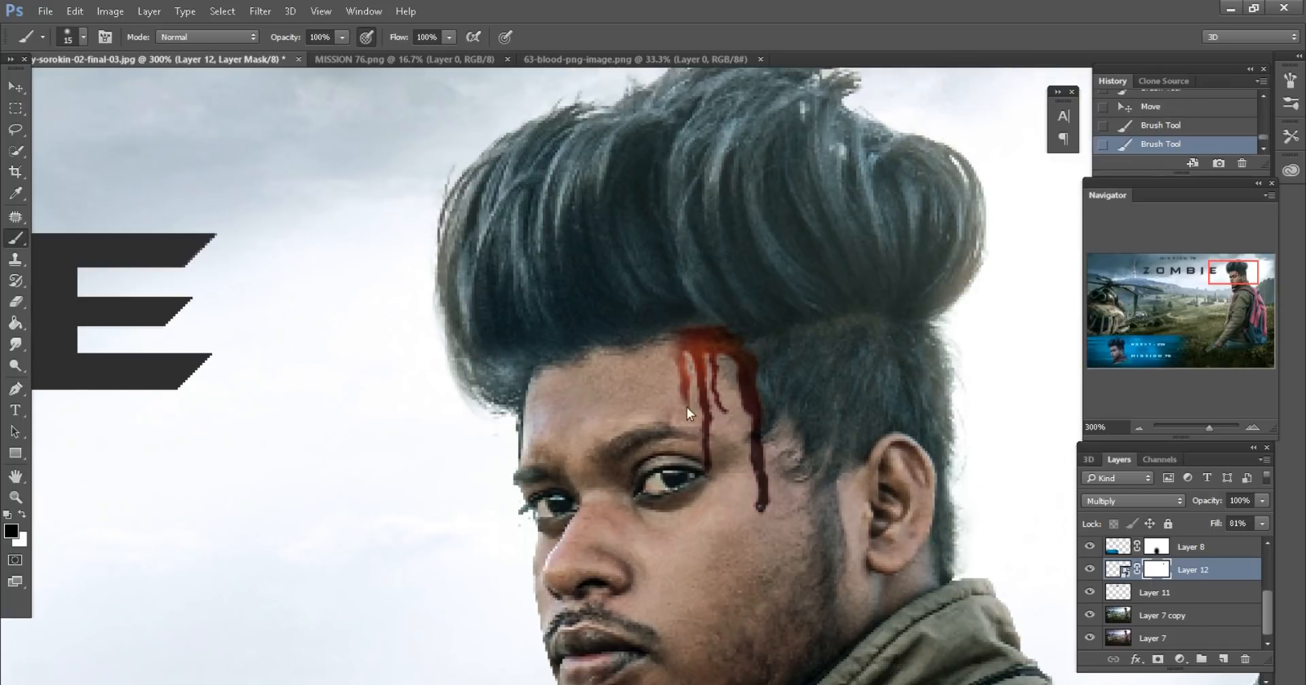
pyautogui.scroll(1, 687, 406)
# Add a new layer directly above Layer 7 copy and set its blend mode to Multiply
pyautogui.click(1165, 614)
pyautogui.click(1224, 659)
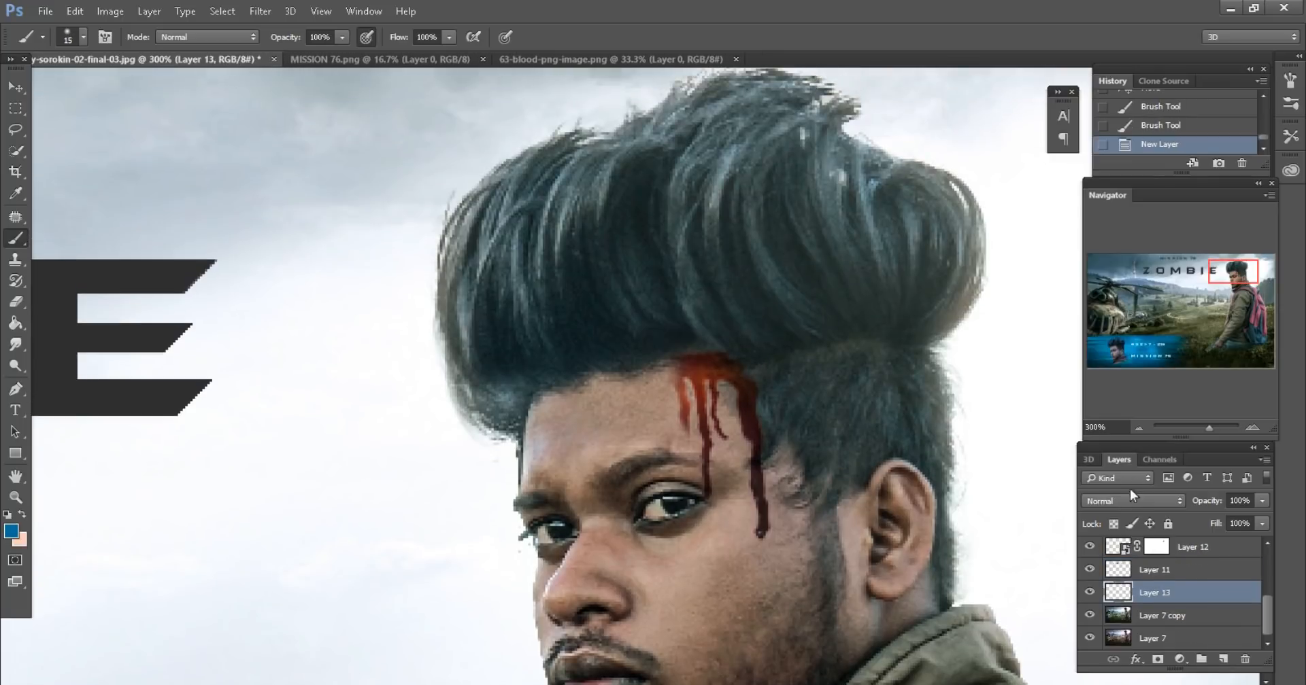
pyautogui.click(1132, 501)
pyautogui.click(1115, 224)
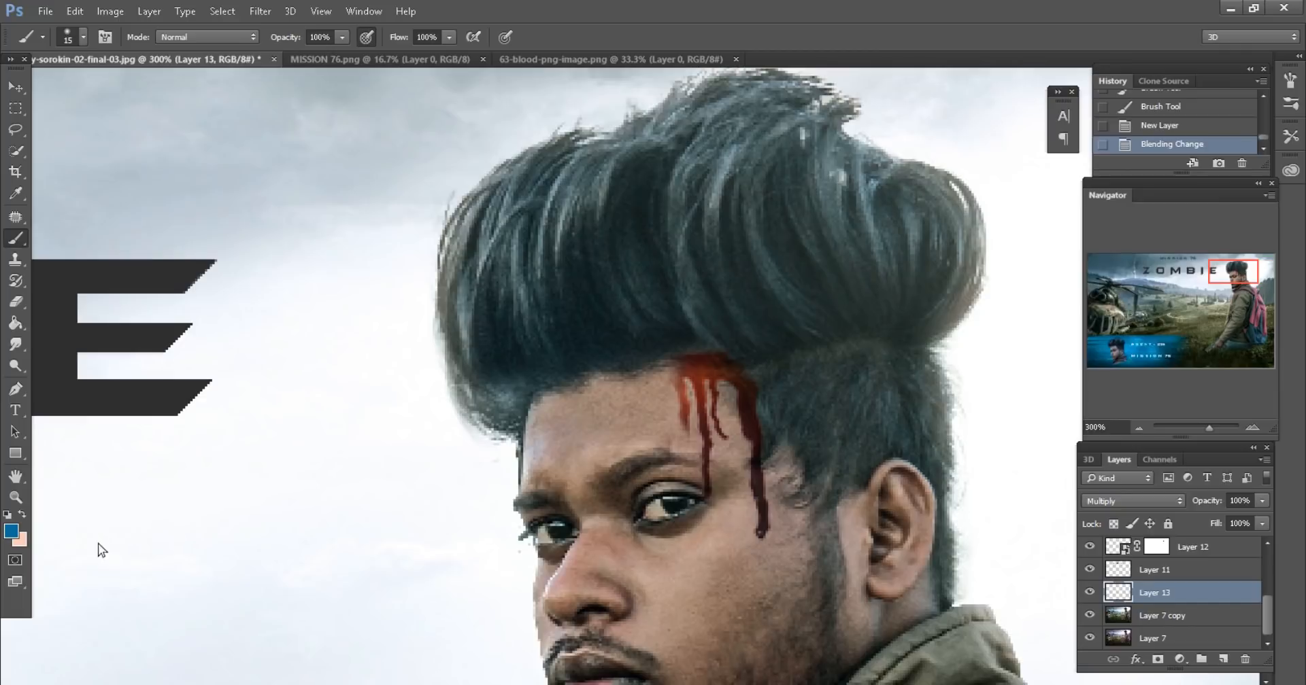
# Paint a soft very dark brown (#1c0a0a) shadow around the blood at the hairline with a brush at 20% opacity and about 35 px
pyautogui.click(11, 531)
pyautogui.click(733, 415)
pyautogui.click(391, 278)
pyautogui.press('2')
pyautogui.rightClick(591, 223)
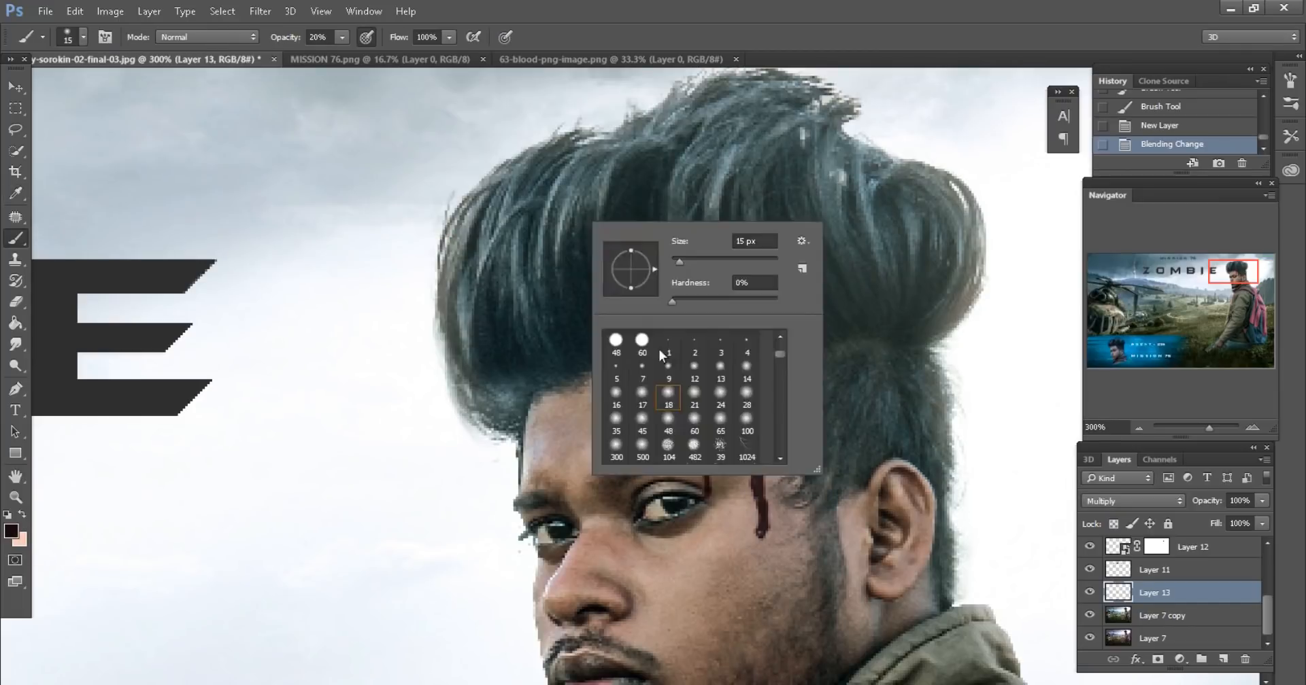
pyautogui.doubleClick(659, 350)
pyautogui.press(']')
pyautogui.press(']')
pyautogui.press(']')
pyautogui.press(']')
pyautogui.press(']')
pyautogui.moveTo(696, 346)
pyautogui.mouseDown()
pyautogui.moveTo(597, 355)
pyautogui.moveTo(756, 410)
pyautogui.moveTo(723, 380)
pyautogui.moveTo(674, 374)
pyautogui.mouseUp()
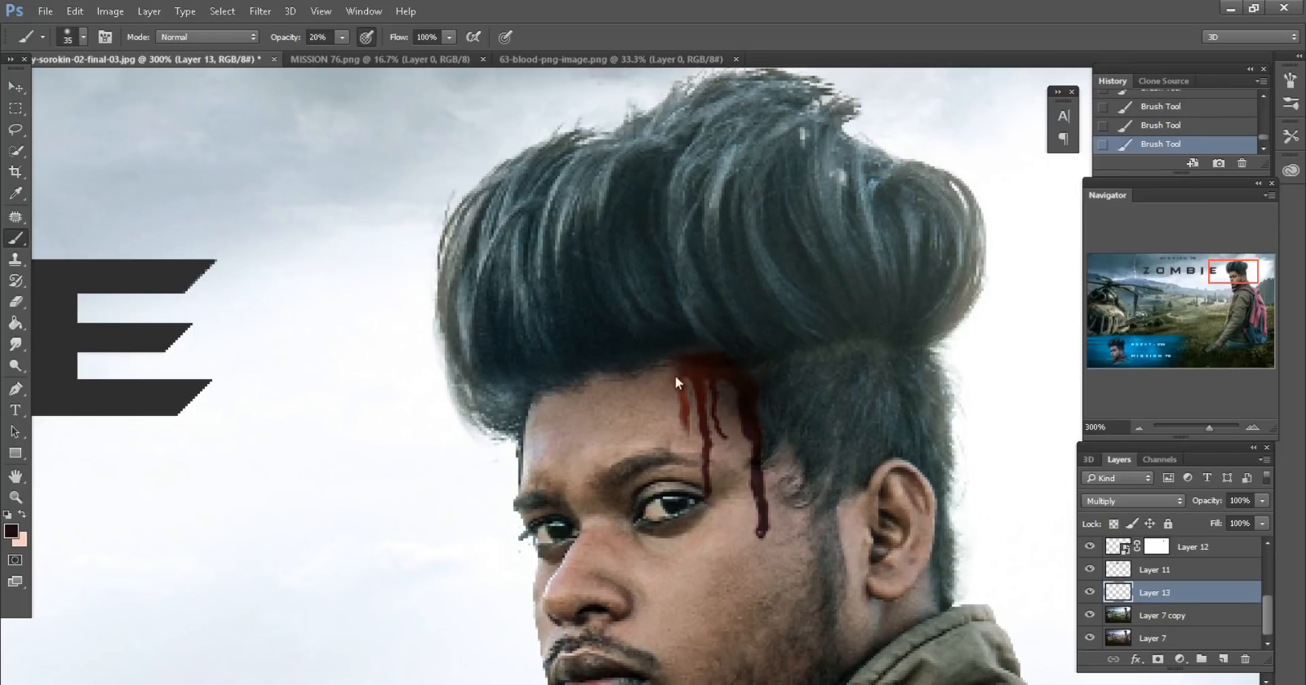
pyautogui.press('[')
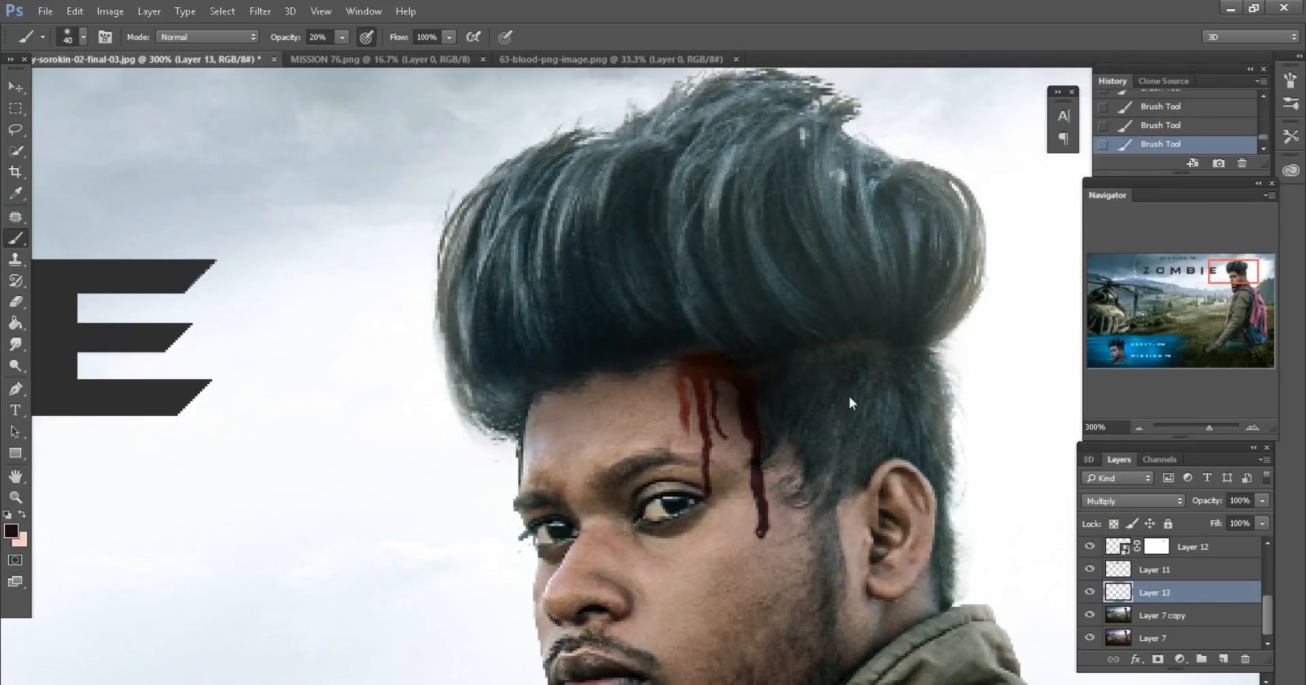
# Compare the blood and hairline with the shadow layer, Layer 13, hidden and shown
pyautogui.hotkey('ctrl', '1')
pyautogui.hotkey('ctrl', '-')
pyautogui.hotkey('ctrl', '-')
pyautogui.hotkey('ctrl', '+')
pyautogui.hotkey('ctrl', '+')
pyautogui.hotkey('ctrl', '+')
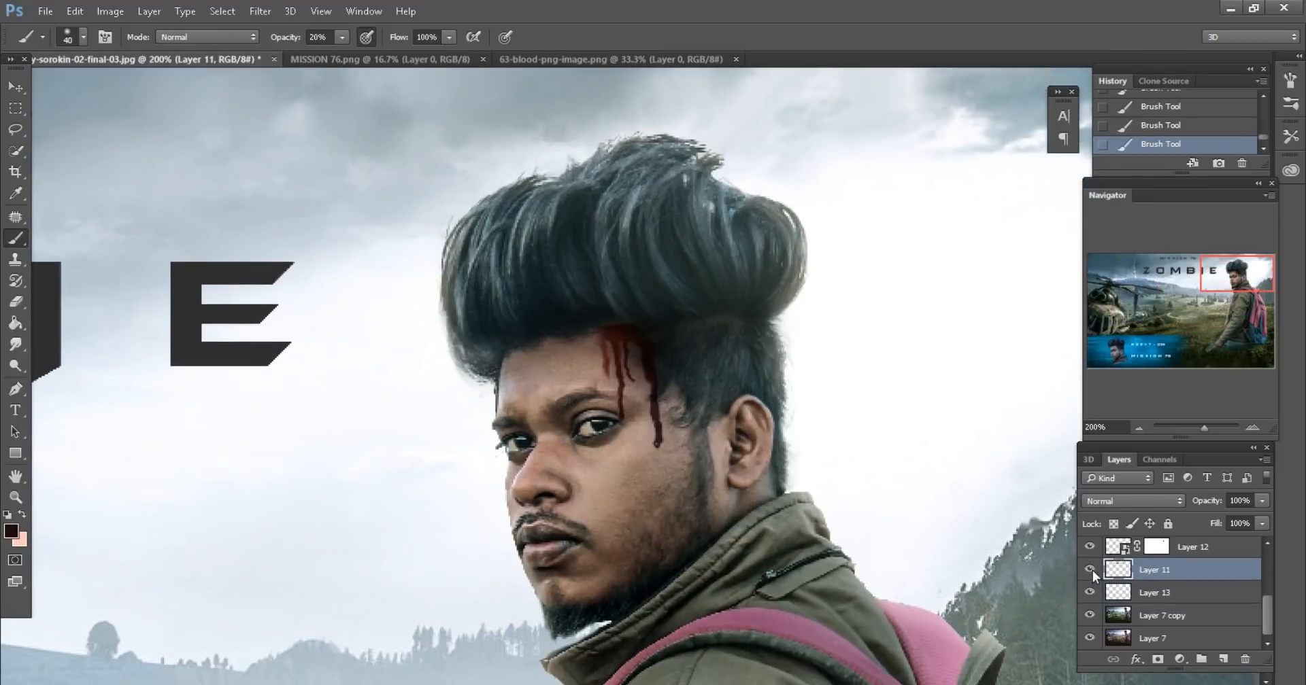
pyautogui.click(1090, 592)
pyautogui.click(1090, 592)
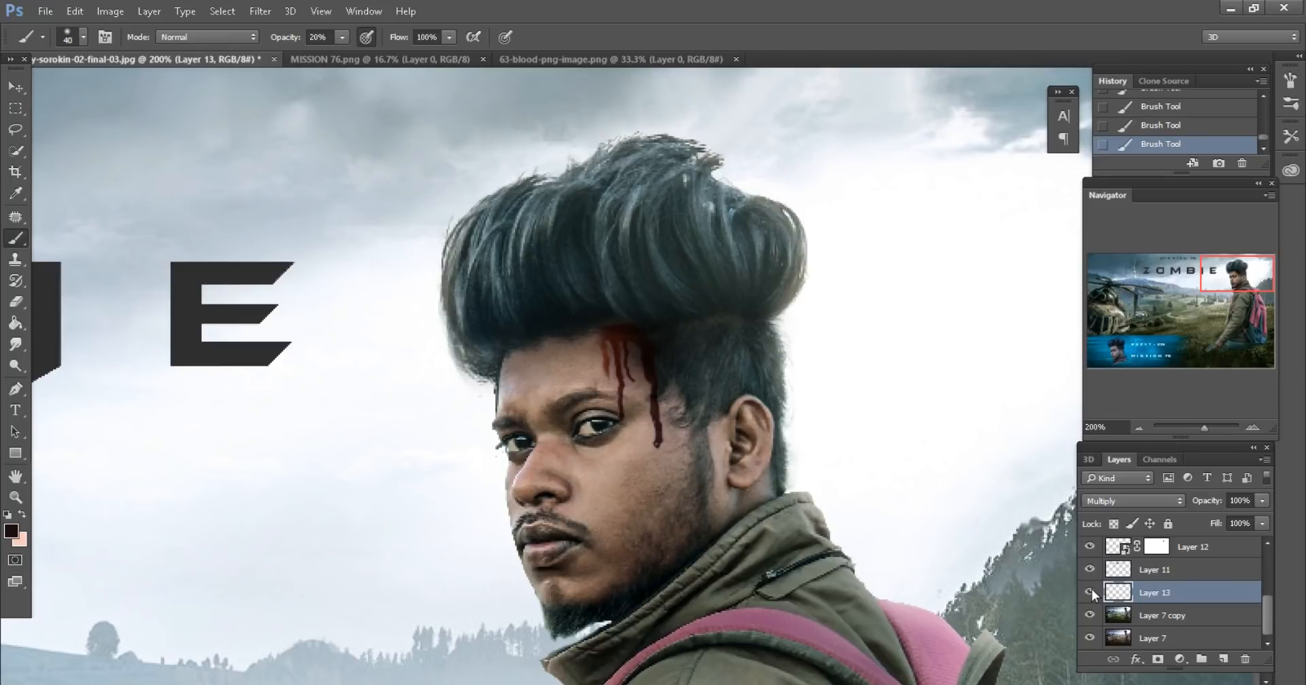
# Set the Fill of the blood layer, Layer 12, to 46%
pyautogui.click(1146, 553)
pyautogui.moveTo(1216, 524); pyautogui.dragTo(1187, 520)
pyautogui.hotkey('ctrl', '-')
pyautogui.hotkey('ctrl', '-')
pyautogui.hotkey('ctrl', '-')
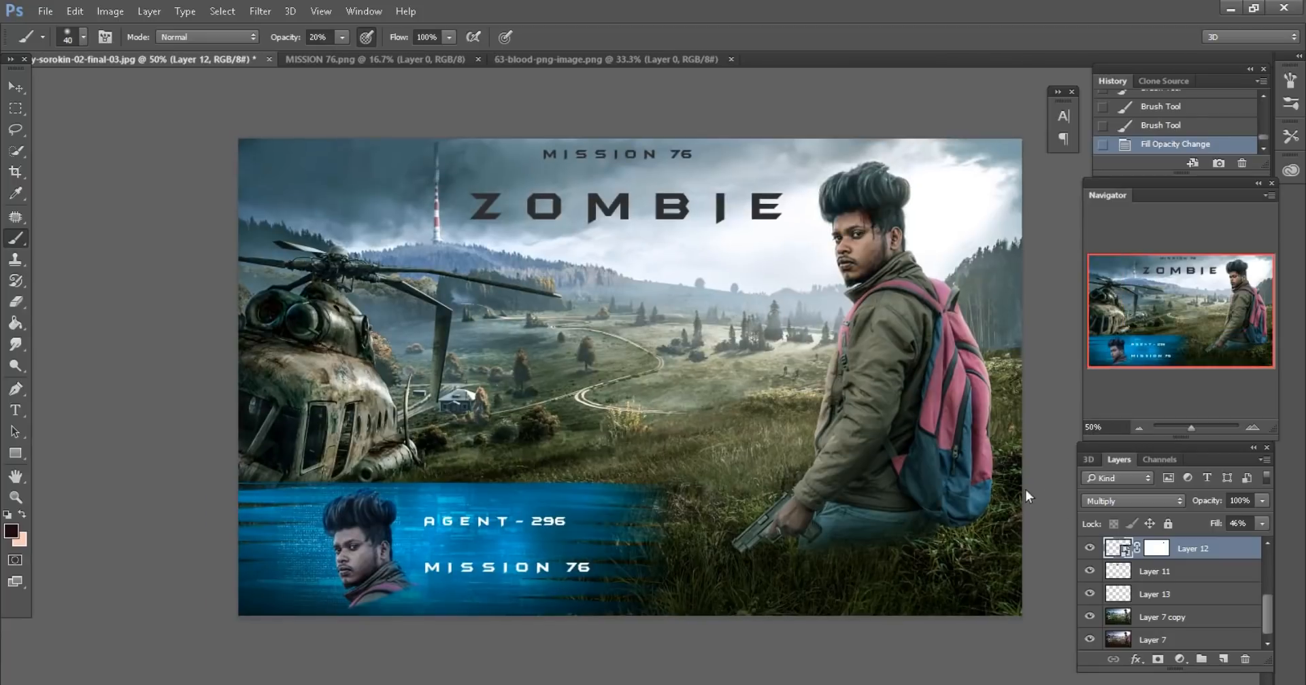
pyautogui.hotkey('ctrl', '-')
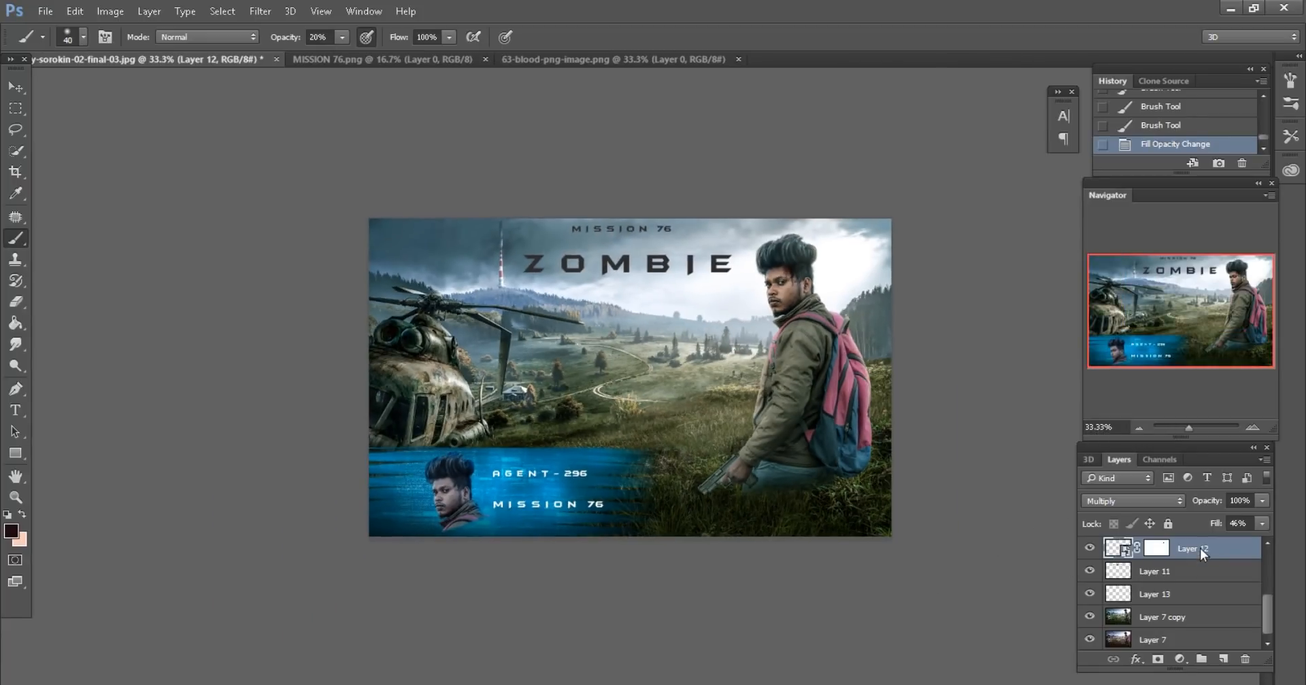
# Set the Fill of the shadow layer, Layer 13, to 64%
pyautogui.click(1152, 569)
pyautogui.click(1160, 593)
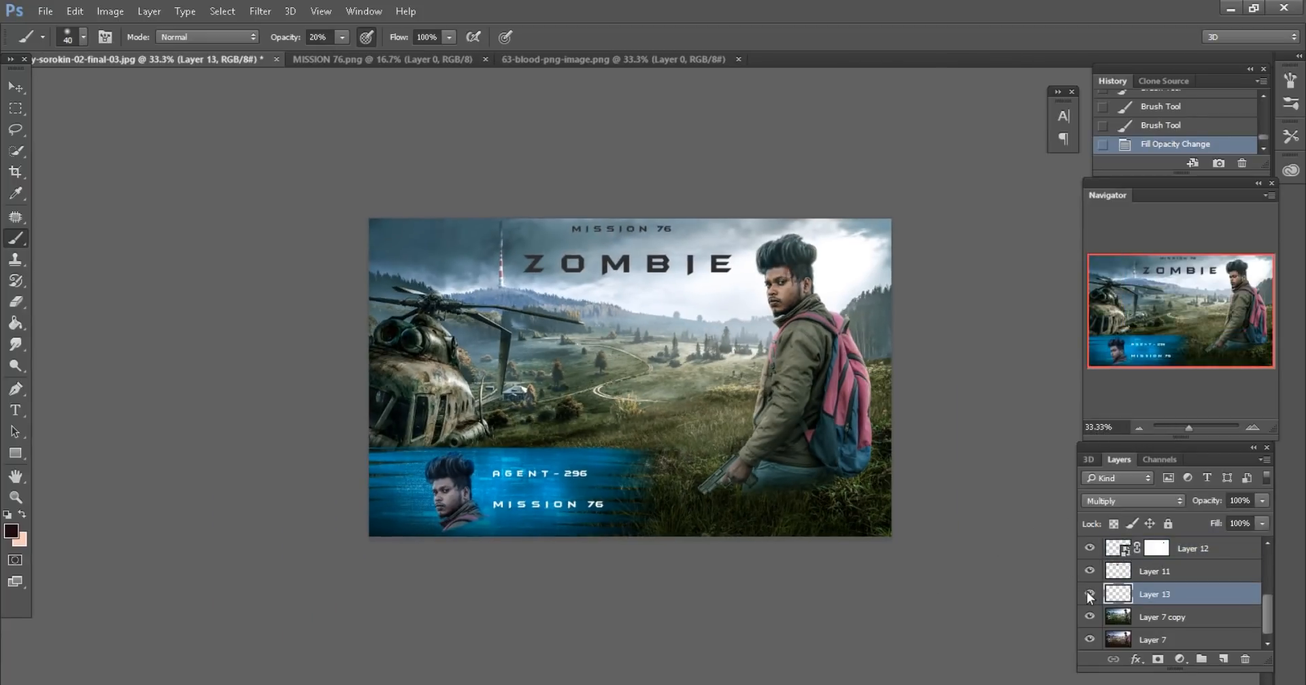
pyautogui.hotkey('ctrl', '+')
pyautogui.hotkey('ctrl', '+')
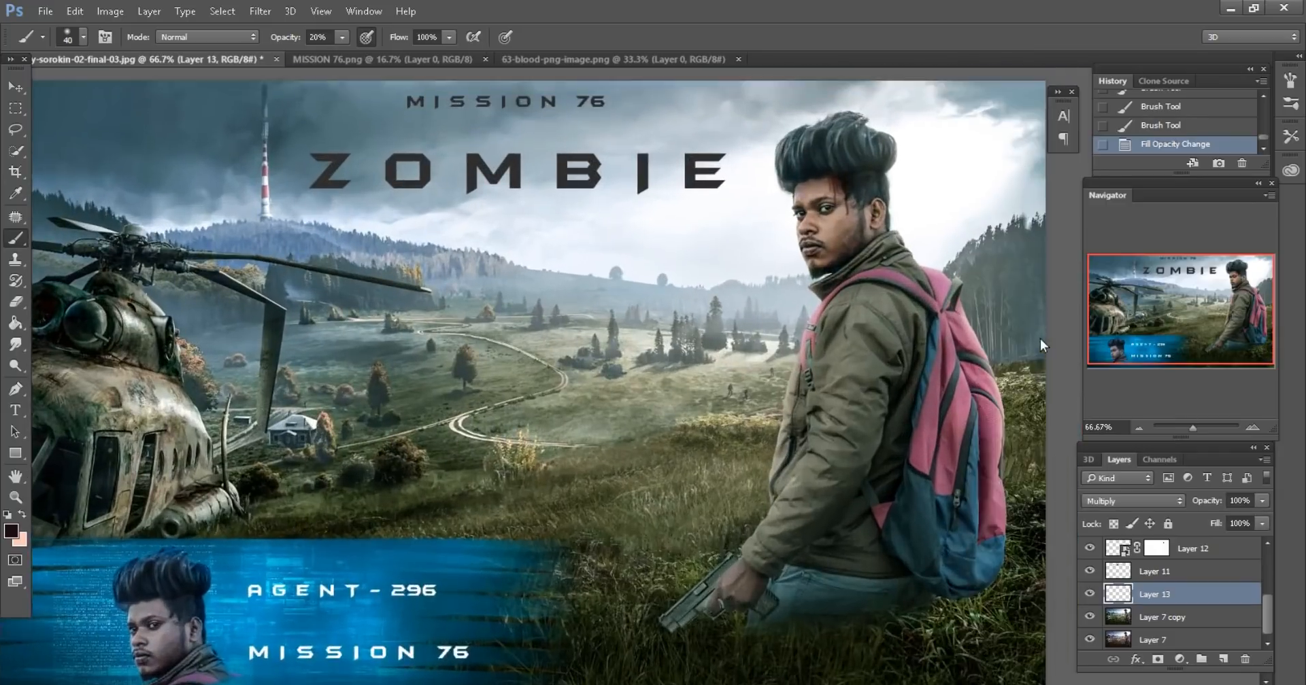
pyautogui.hotkey('ctrl', '+')
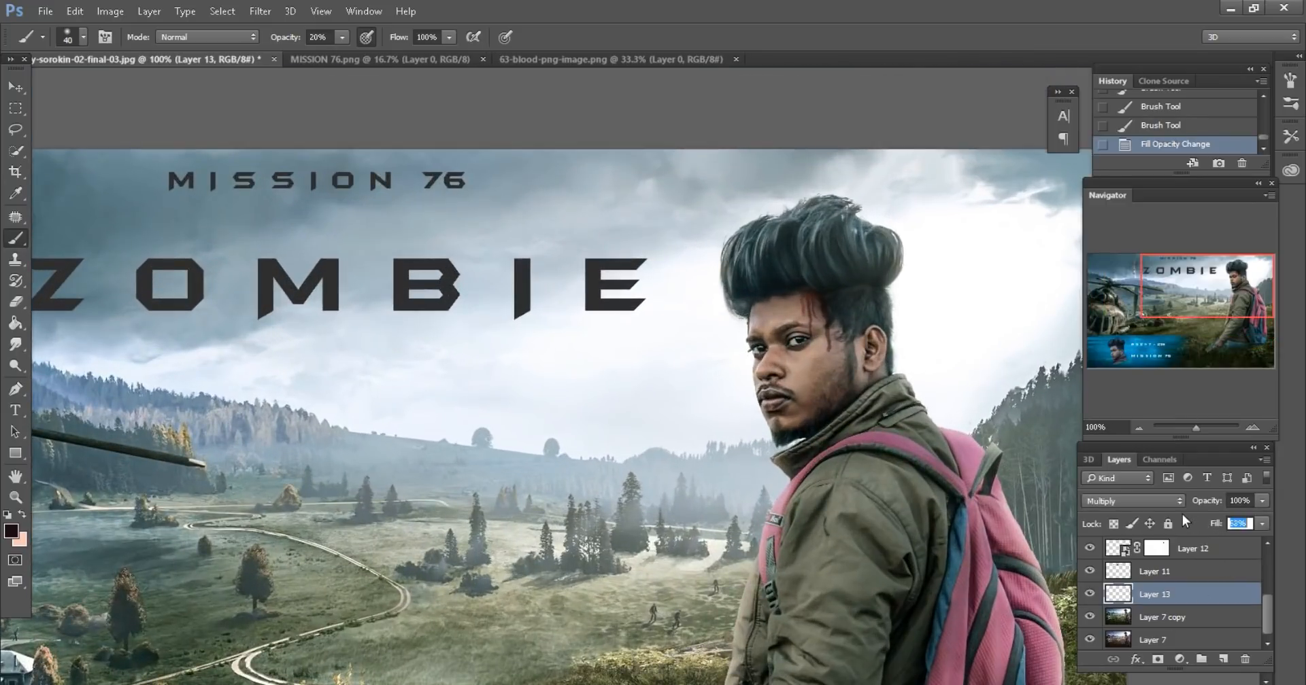
pyautogui.write('64')
pyautogui.press('Return')
pyautogui.hotkey('ctrl', '-')
pyautogui.hotkey('ctrl', '-')
pyautogui.hotkey('ctrl', '-')
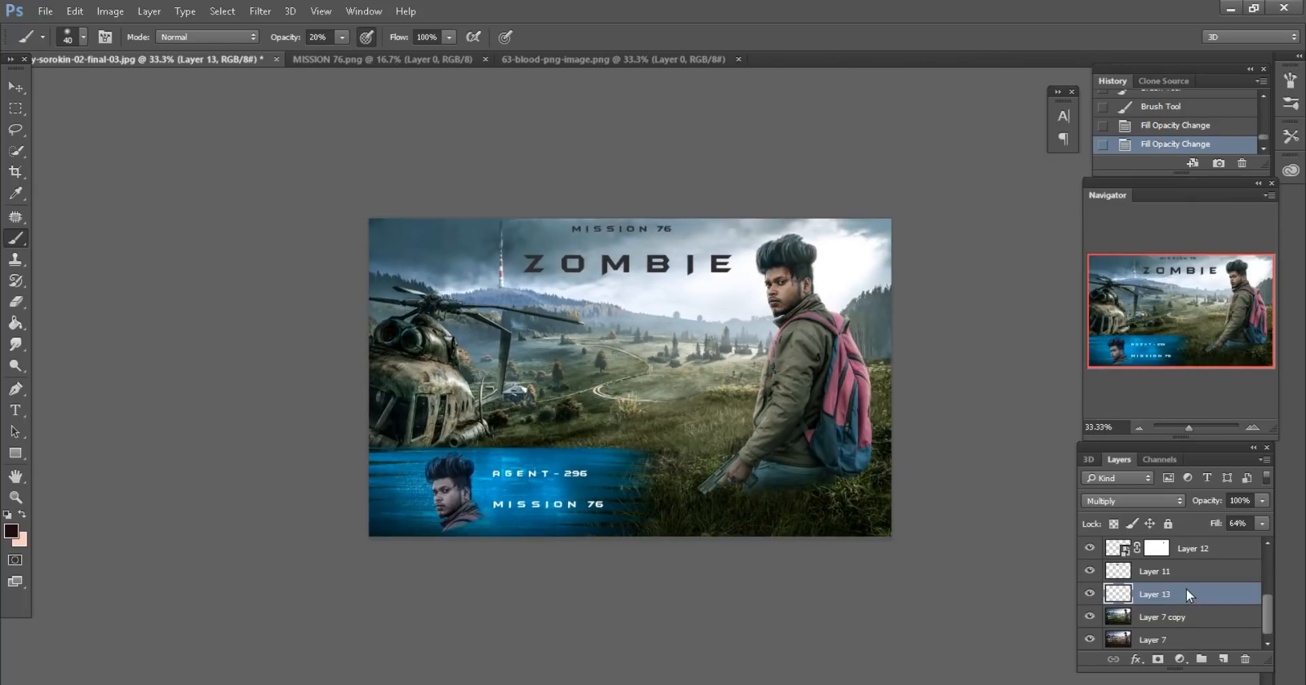
# Merge all visible poster layers into one and duplicate the merged layer
pyautogui.rightClick(1186, 589)
pyautogui.click(884, 559)
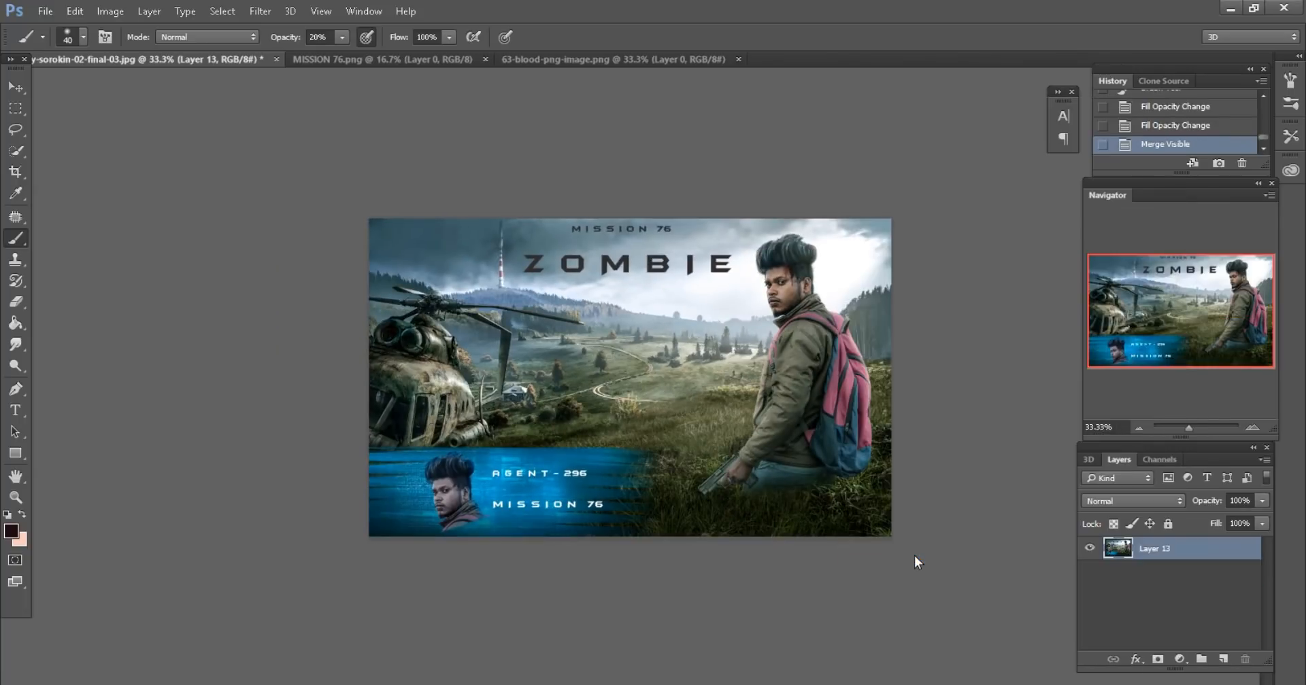
pyautogui.hotkey('ctrl', '-')
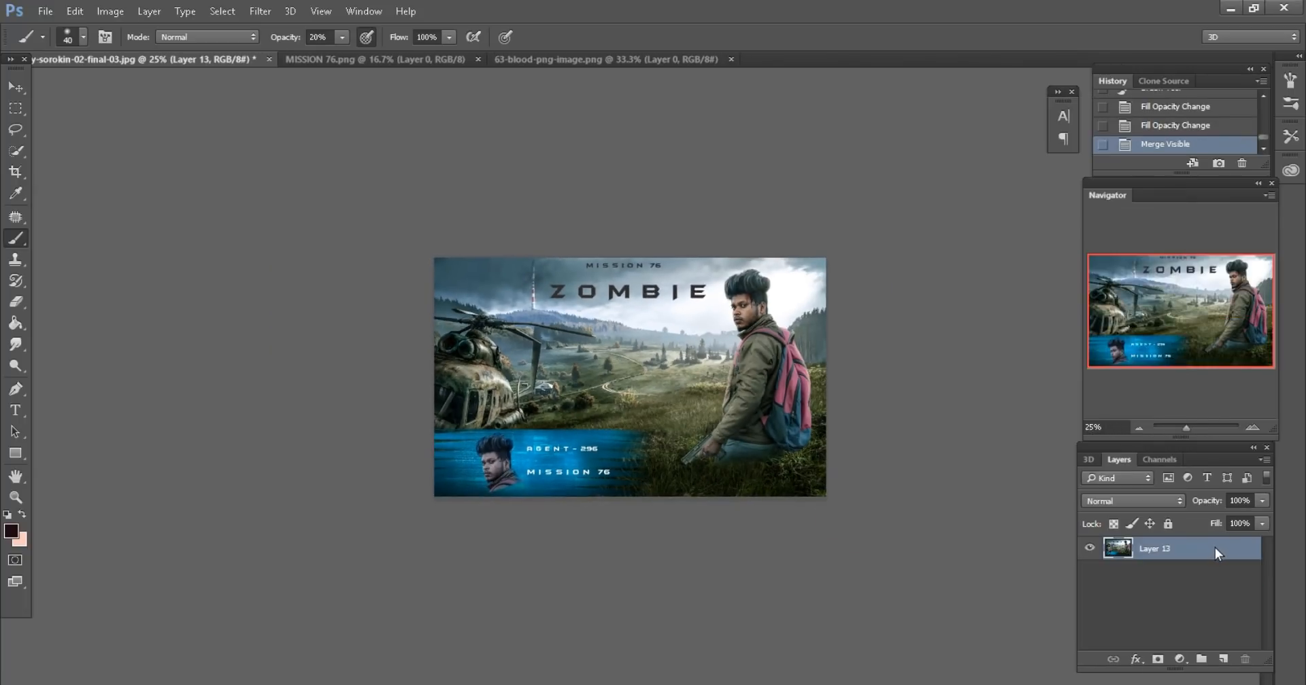
pyautogui.moveTo(1214, 548); pyautogui.dragTo(1223, 659)
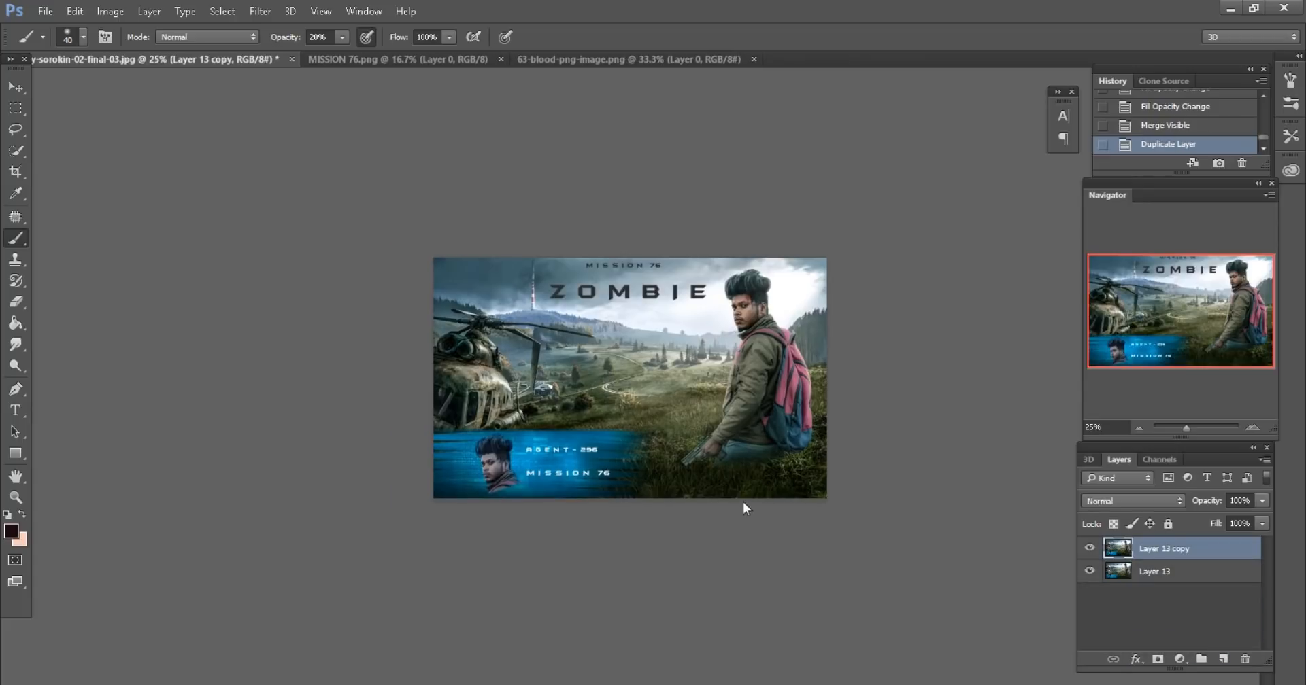
# Open blobid1534863303546.png and bring its Netflix logo into the poster as a new layer over the hand with the pistol
pyautogui.hotkey('ctrl', '+')
pyautogui.click(15, 88)
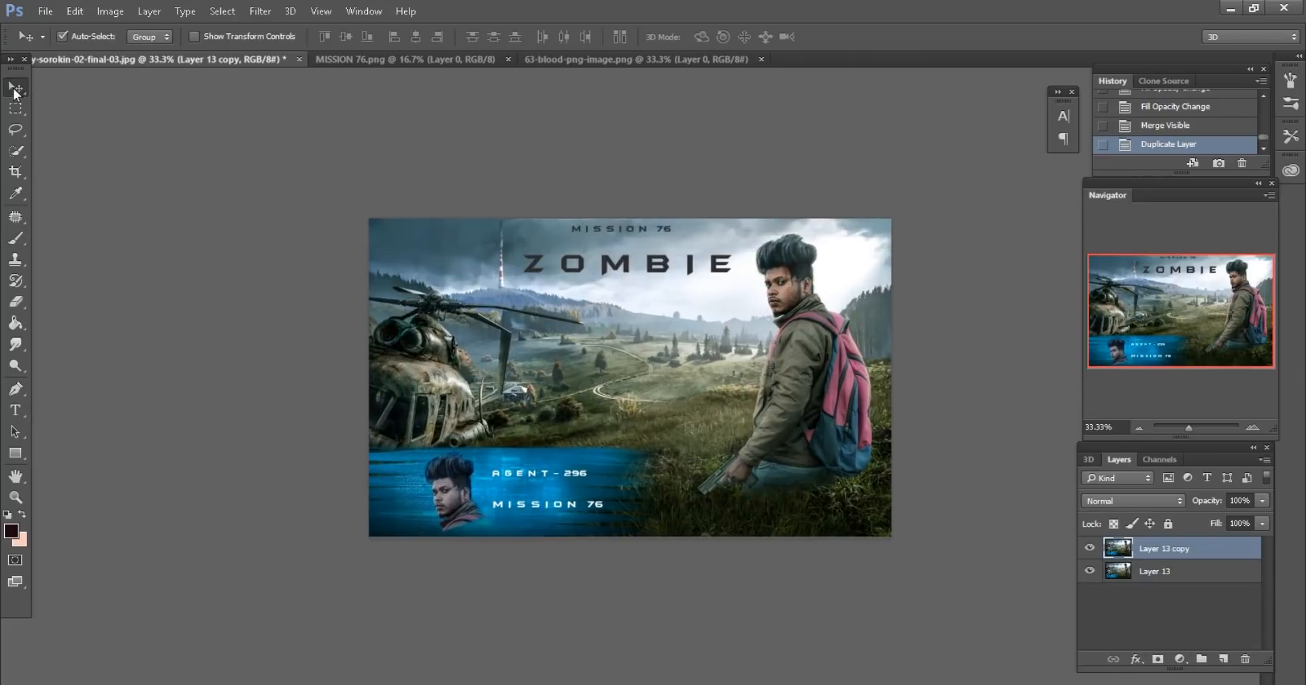
pyautogui.click(161, 680)
pyautogui.moveTo(544, 126); pyautogui.dragTo(821, 63)
pyautogui.moveTo(678, 303); pyautogui.dragTo(685, 388)
# Remove the white fill inside the first letter A of the logo's tagline with the Magic Eraser at tolerance 50
pyautogui.hotkey('ctrl', '+')
pyautogui.hotkey('ctrl', '+')
pyautogui.hotkey('ctrl', '+')
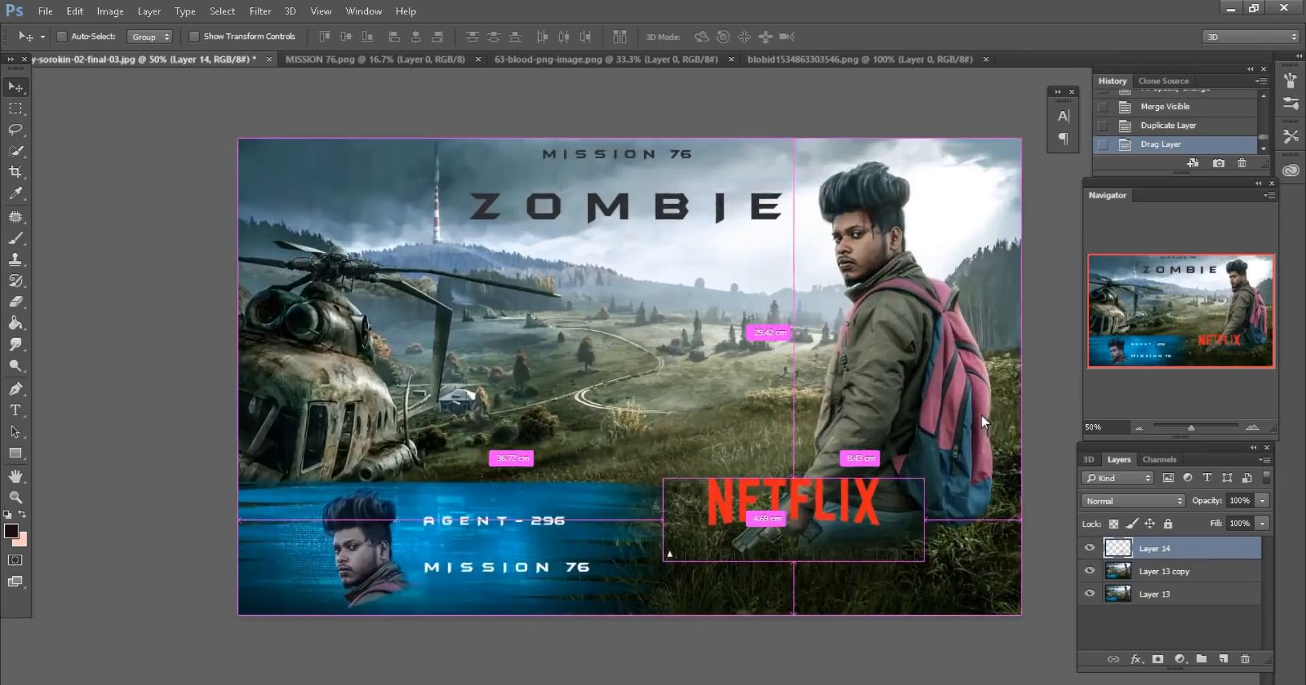
pyautogui.scroll(-1, 758, 439)
pyautogui.hscroll(3, 757, 440)
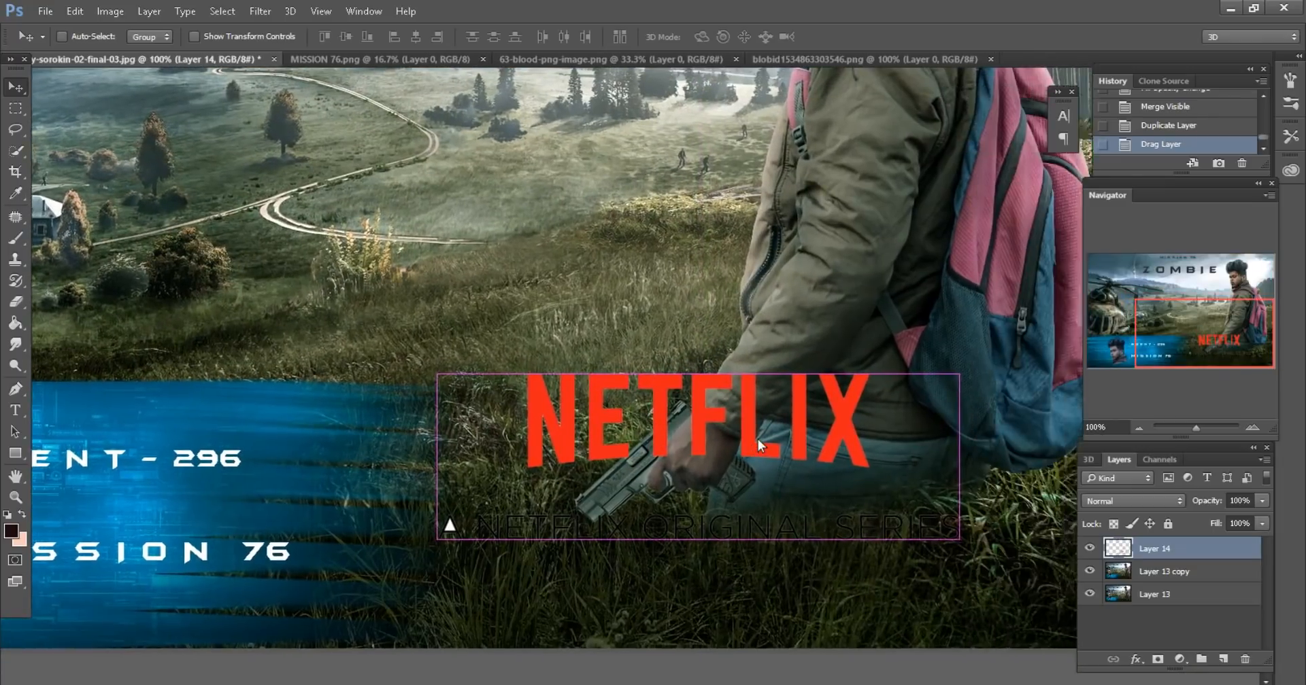
pyautogui.scroll(-3, 758, 440)
pyautogui.hscroll(-1, 662, 429)
pyautogui.scroll(2, 626, 423)
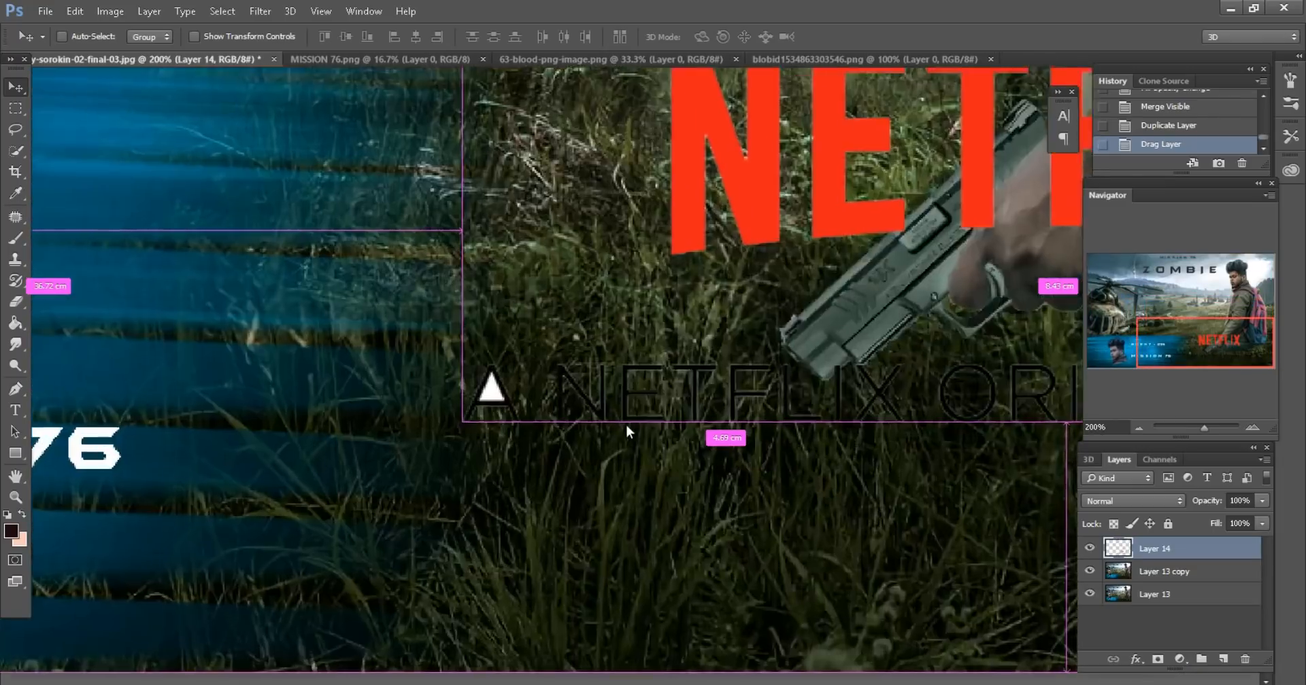
pyautogui.rightClick(24, 306)
pyautogui.click(102, 333)
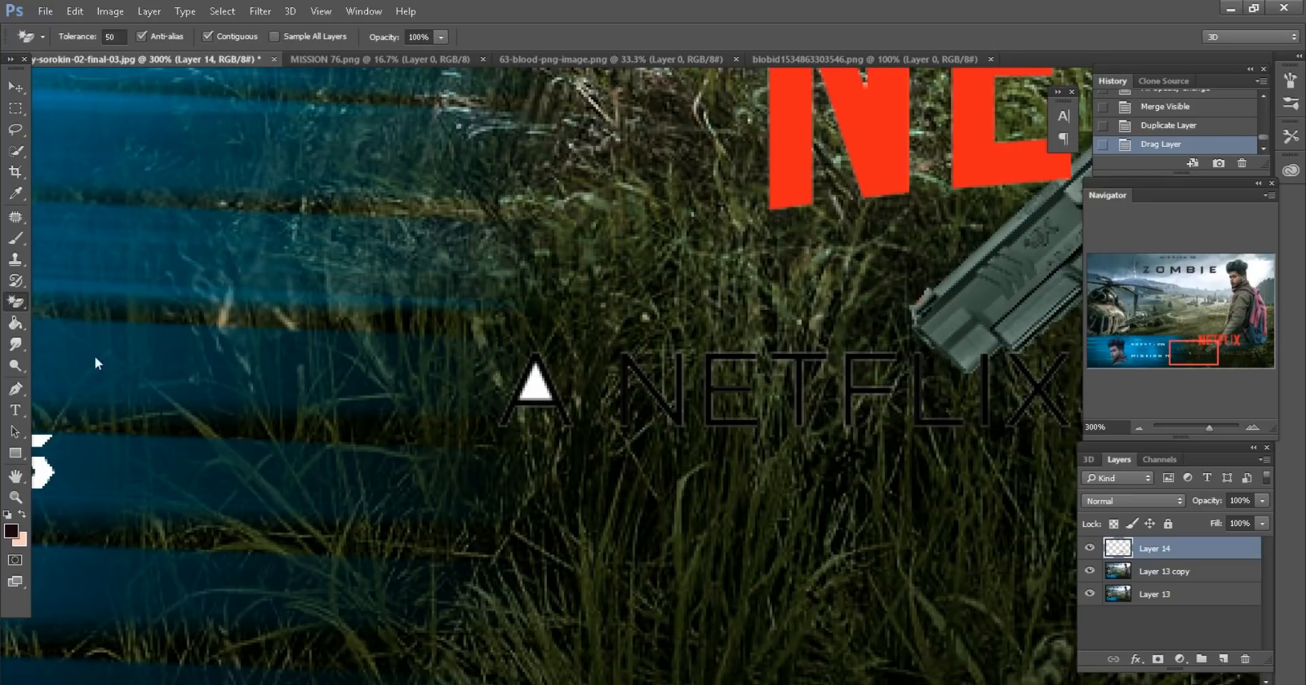
pyautogui.click(532, 400)
pyautogui.scroll(-1, 674, 401)
pyautogui.hscroll(5, 727, 421)
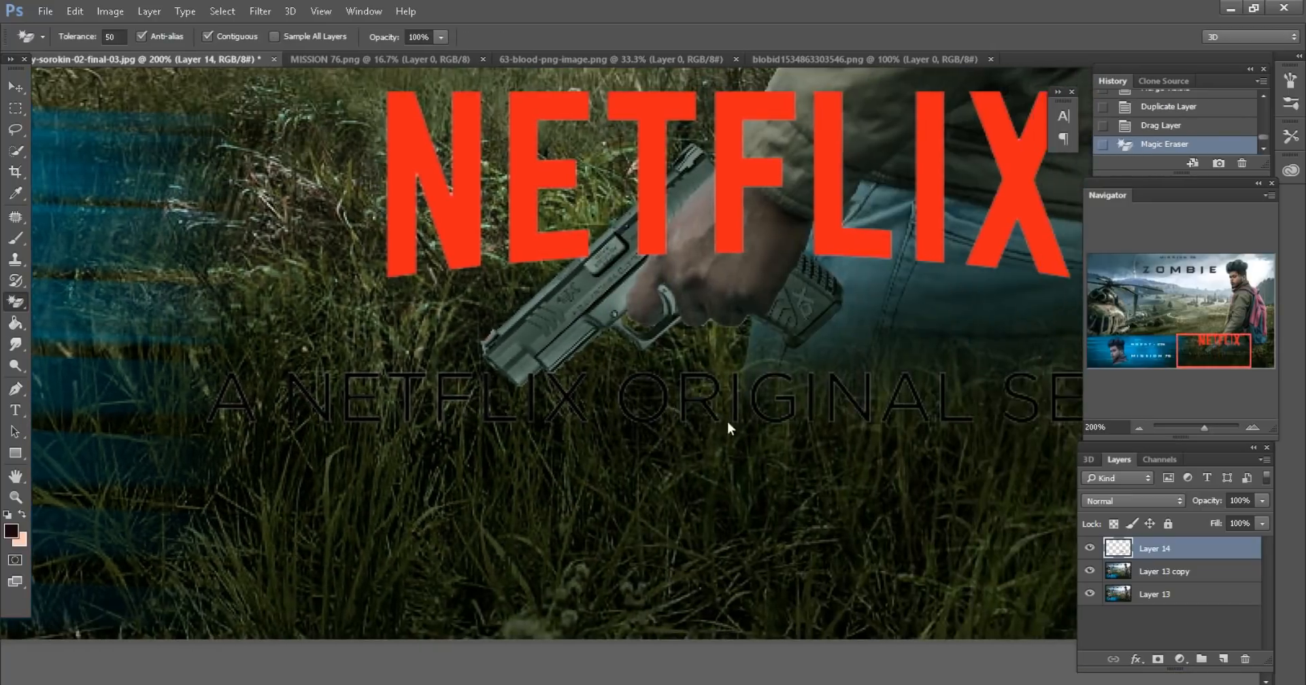
# Load the Netflix logo layer's outline as a selection and set the foreground colour to white (ffffff)
pyautogui.hscroll(1, 846, 443)
pyautogui.scroll(-1, 923, 468)
pyautogui.keyDown('ctrl'); pyautogui.click(1118, 548); pyautogui.keyUp('ctrl')
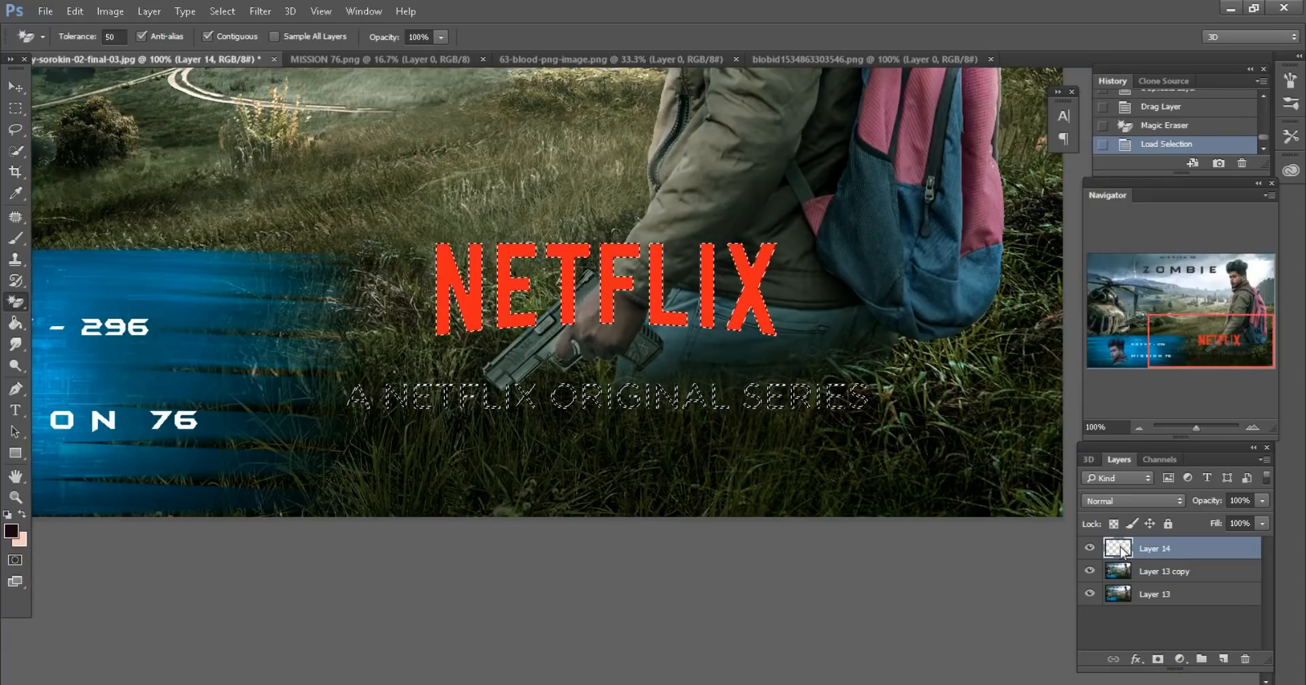
pyautogui.click(15, 193)
pyautogui.click(11, 531)
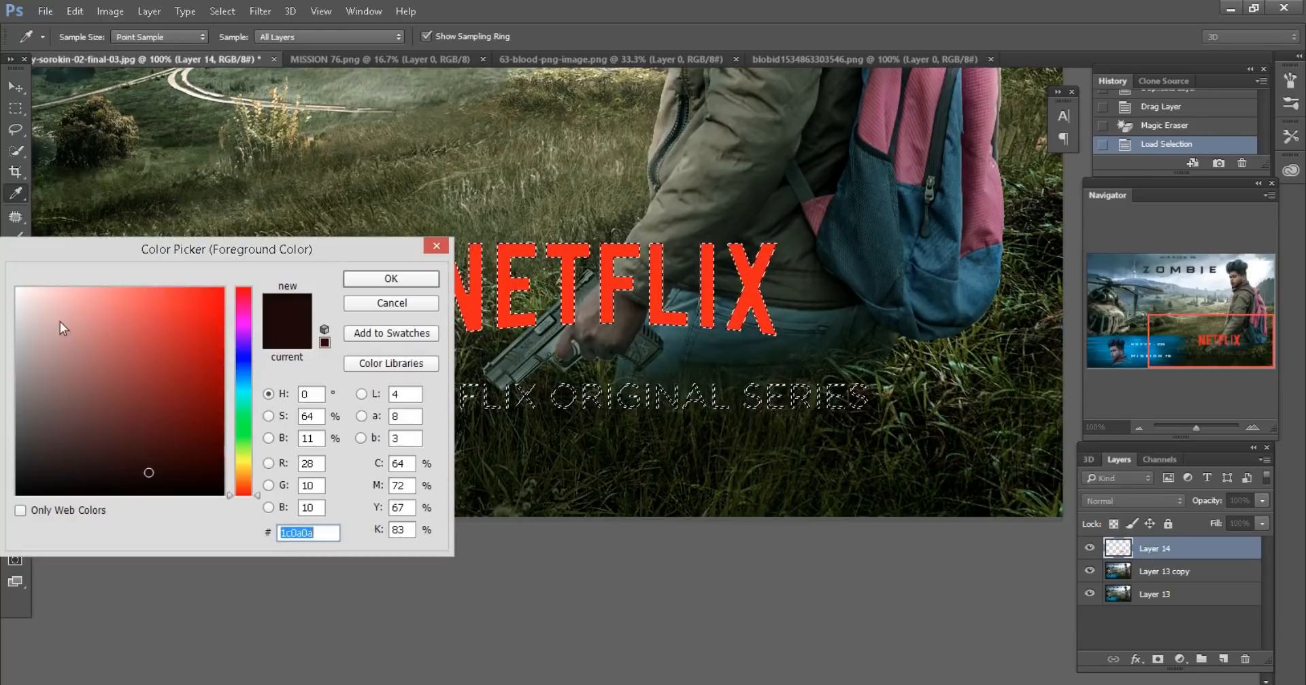
pyautogui.write('ffffff')
pyautogui.press('Return')
# Paint the selected tagline "A NETFLIX ORIGINAL SERIES" white with the Brush at 100% opacity, and deselect
pyautogui.press('b')
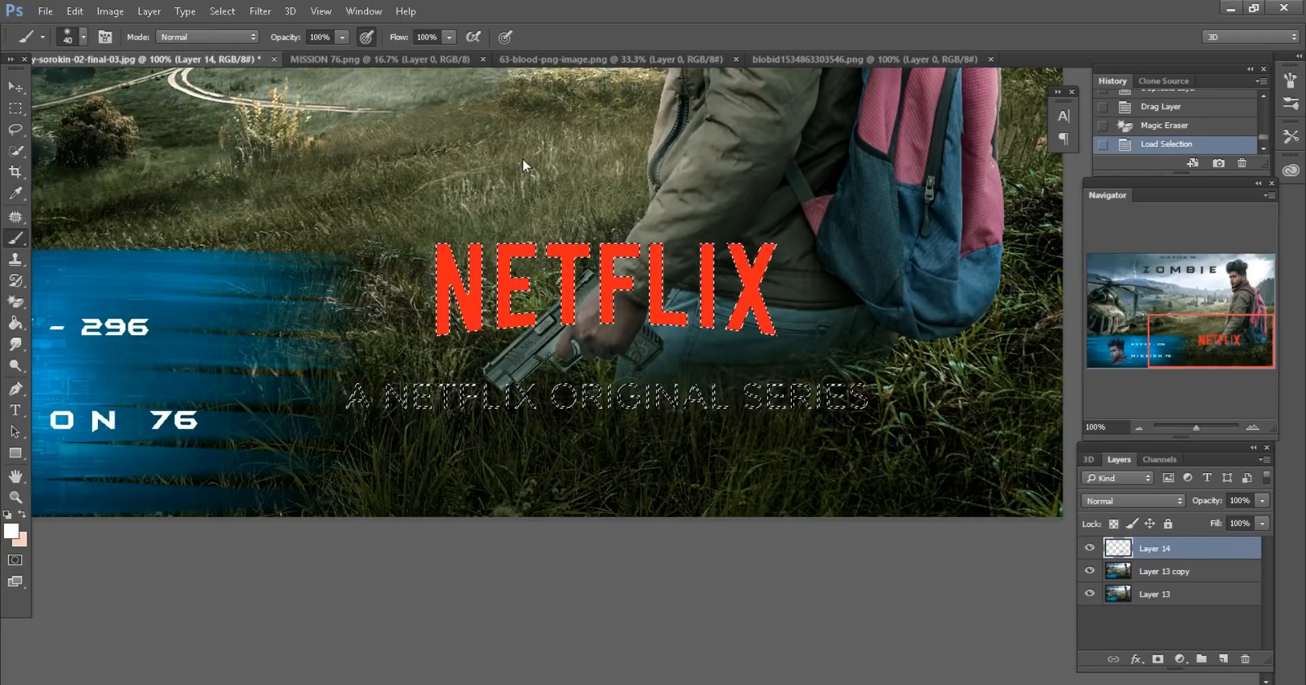
pyautogui.rightClick(527, 159)
pyautogui.doubleClick(580, 279)
pyautogui.scroll(1, 561, 409)
pyautogui.press(']')
pyautogui.moveTo(792, 435)
pyautogui.mouseDown()
pyautogui.moveTo(81, 438)
pyautogui.moveTo(95, 437)
pyautogui.mouseUp()
pyautogui.hscroll(5, 466, 434)
pyautogui.moveTo(467, 435)
pyautogui.mouseDown()
pyautogui.moveTo(775, 436)
pyautogui.moveTo(438, 445)
pyautogui.mouseUp()
pyautogui.press('l')
pyautogui.hotkey('ctrl', 'd')
pyautogui.scroll(-1, 594, 331)
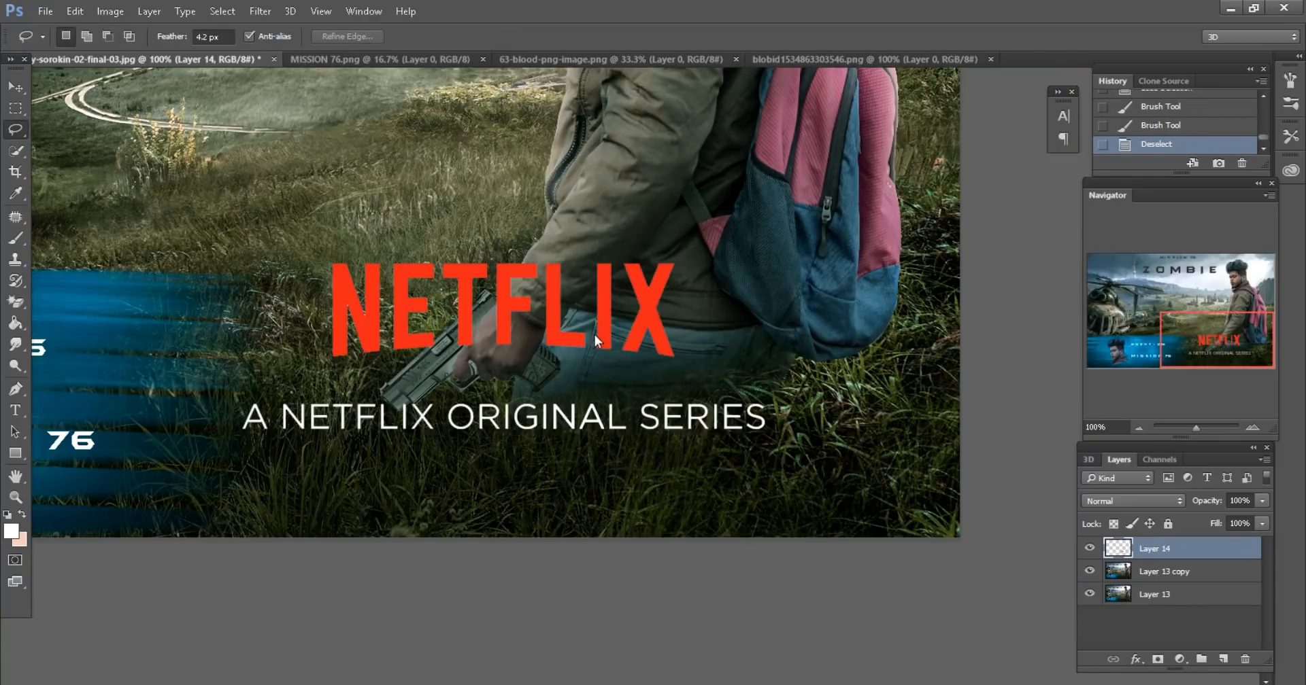
# Scale down the Netflix logo layer with Free Transform, place it in the poster's lower-right corner and apply the transform
pyautogui.click(75, 11)
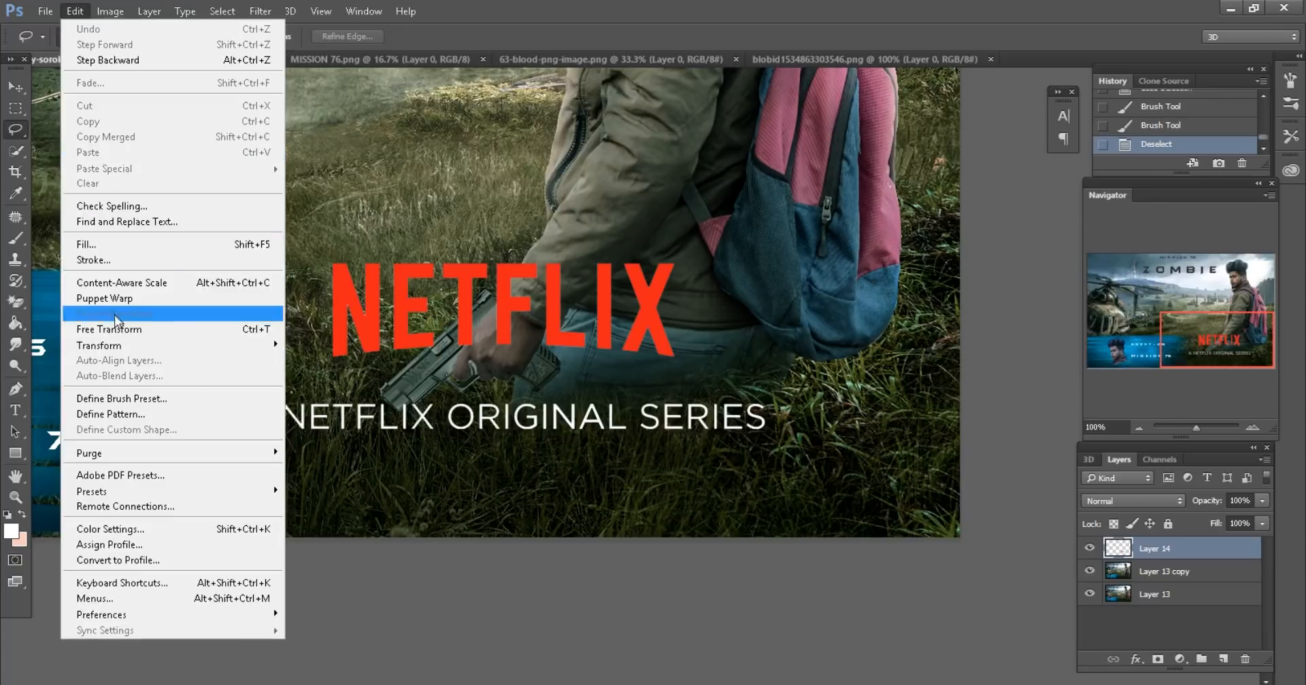
pyautogui.click(114, 316)
pyautogui.moveTo(307, 37); pyautogui.dragTo(287, 34)
pyautogui.scroll(-1, 657, 410)
pyautogui.moveTo(608, 364); pyautogui.dragTo(744, 431)
pyautogui.press('Return')
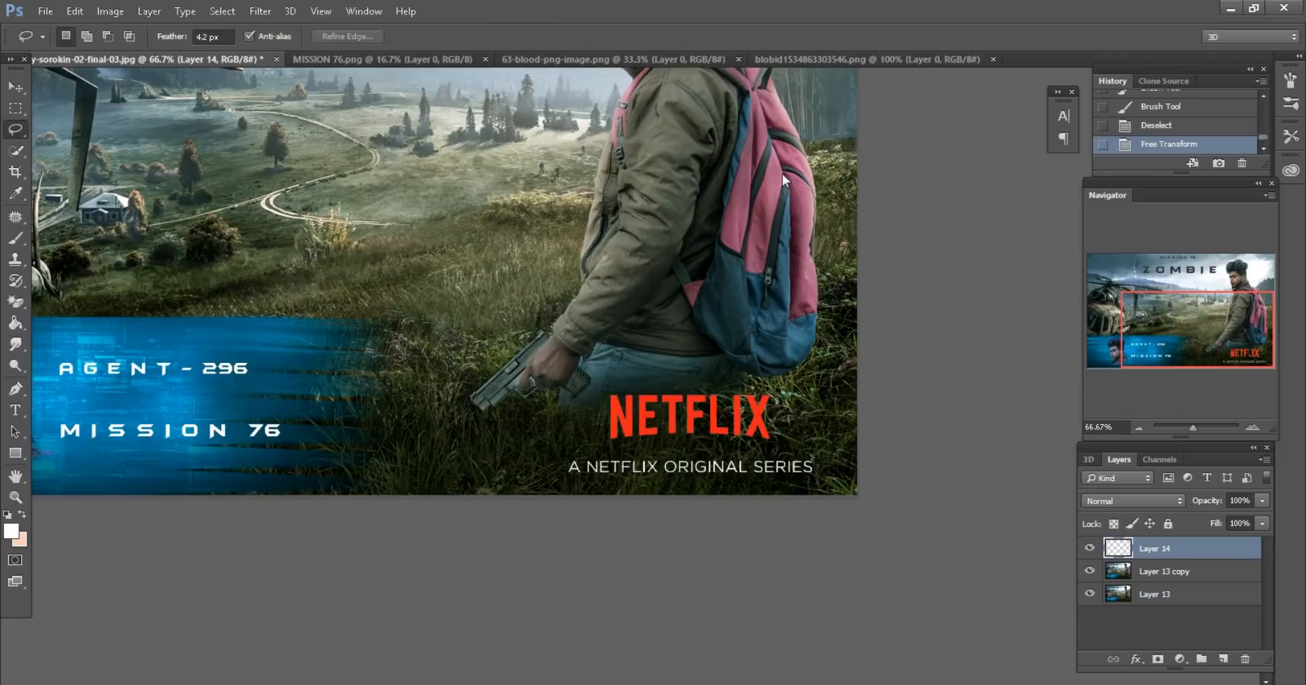
pyautogui.scroll(-2, 785, 205)
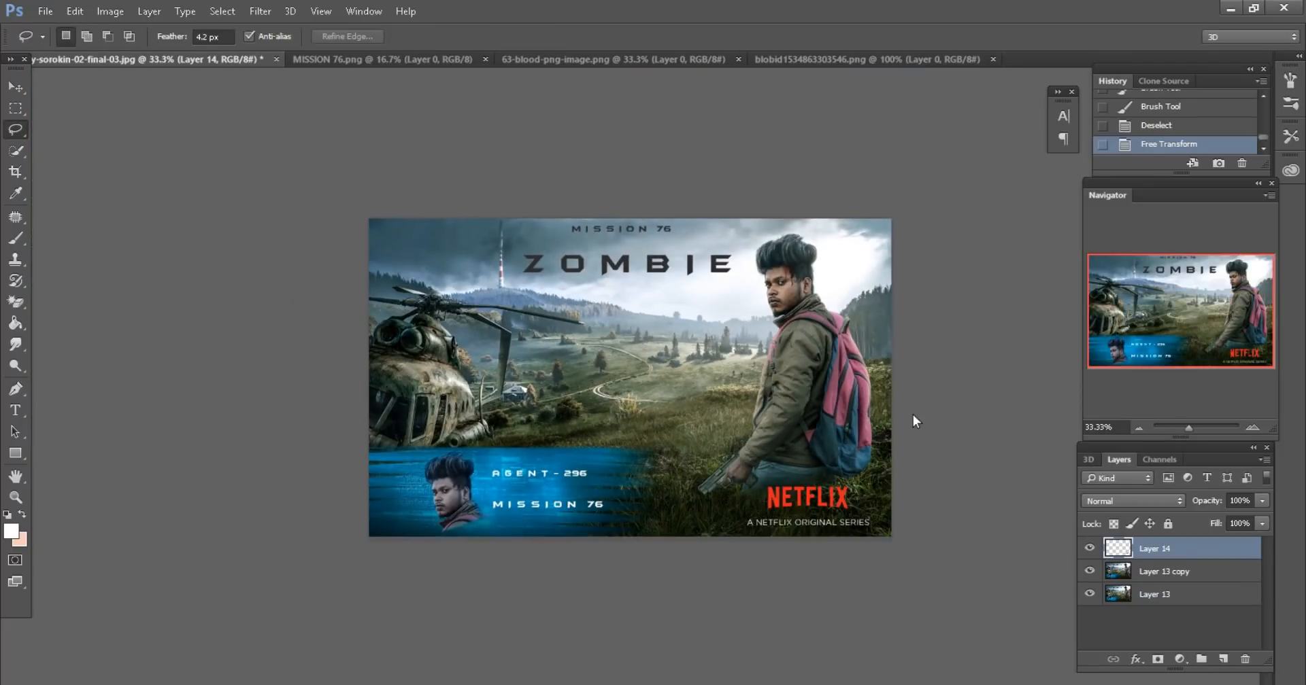
# Merge the Netflix logo with the visible poster layers and duplicate the resulting layer
pyautogui.rightClick(1160, 549)
pyautogui.click(900, 557)
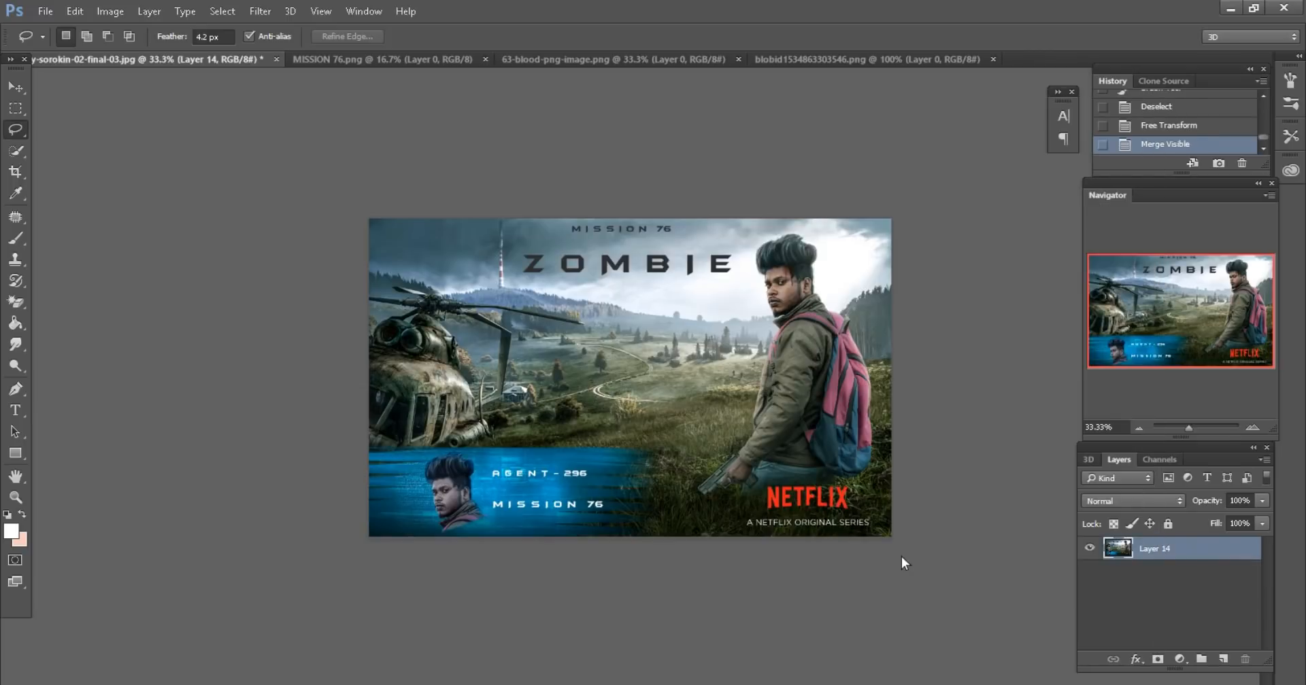
pyautogui.moveTo(1166, 549); pyautogui.dragTo(1222, 660)
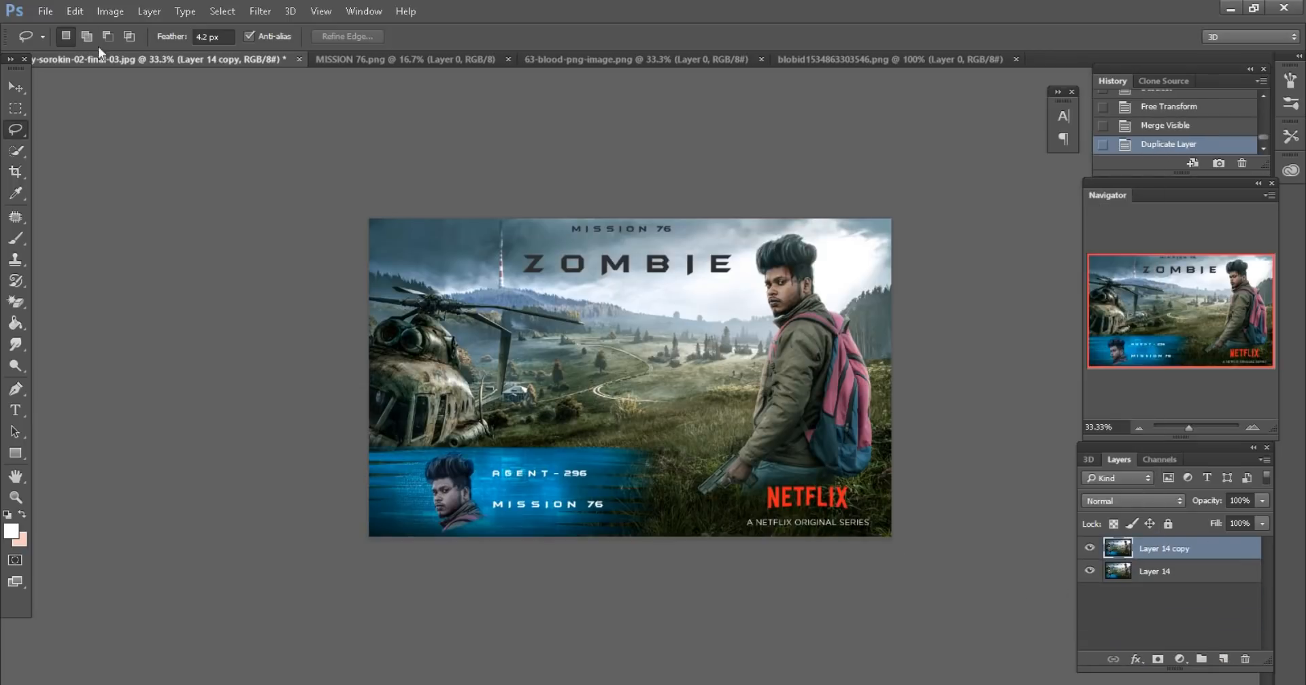
# Apply a Curves adjustment to the duplicated poster layer, slightly lowering the shadows and setting a midtone point at input 140, output 136
pyautogui.click(100, 12)
pyautogui.moveTo(136, 54)
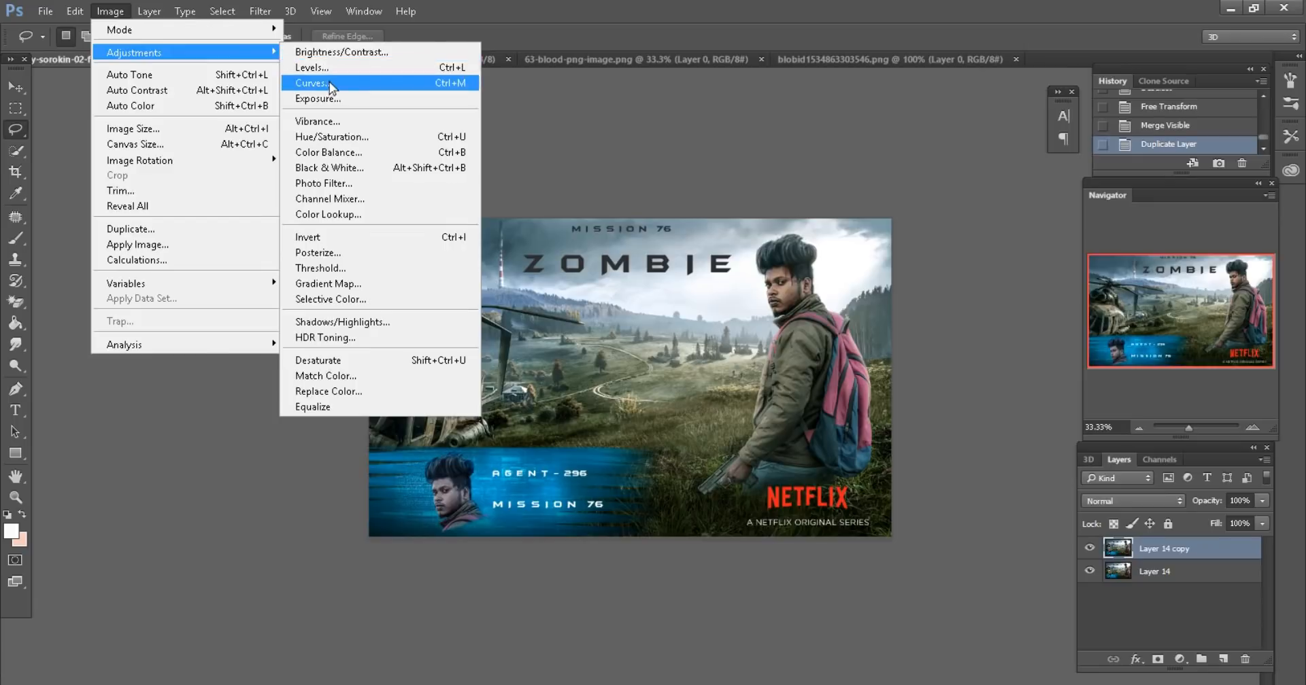
pyautogui.click(306, 81)
pyautogui.moveTo(170, 514); pyautogui.dragTo(174, 522)
pyautogui.moveTo(222, 480); pyautogui.dragTo(223, 468)
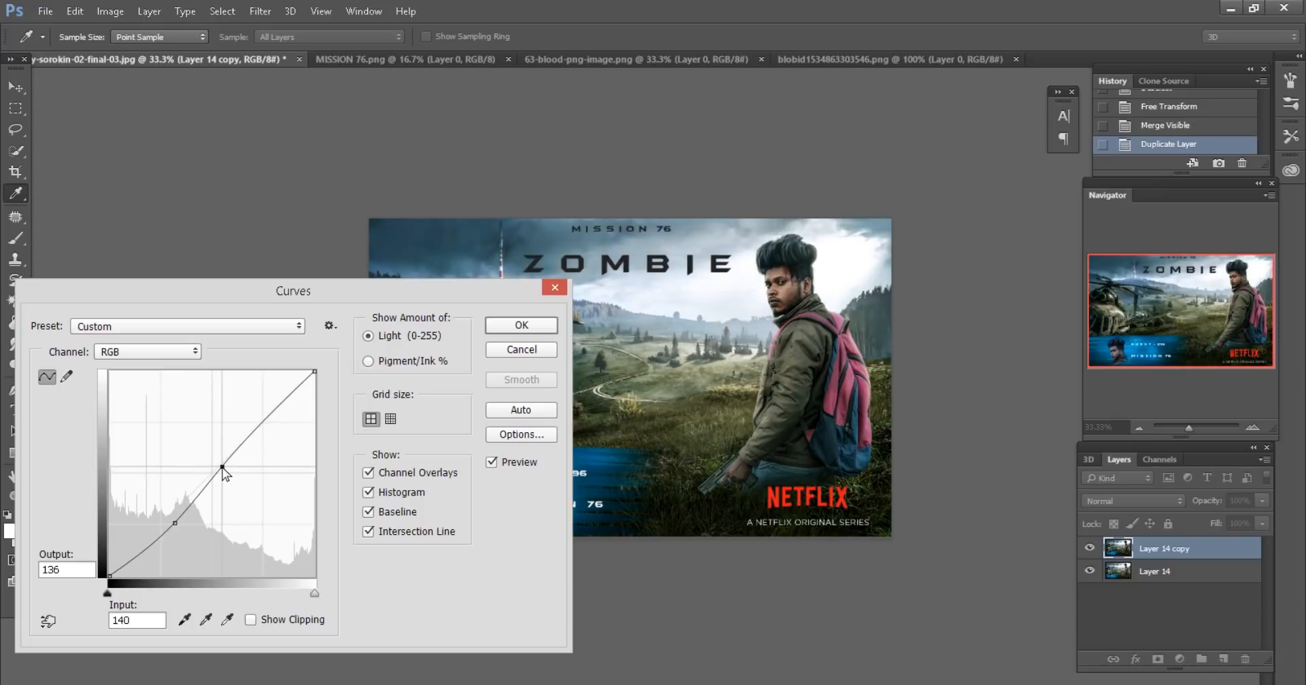
pyautogui.click(510, 332)
pyautogui.press('l')
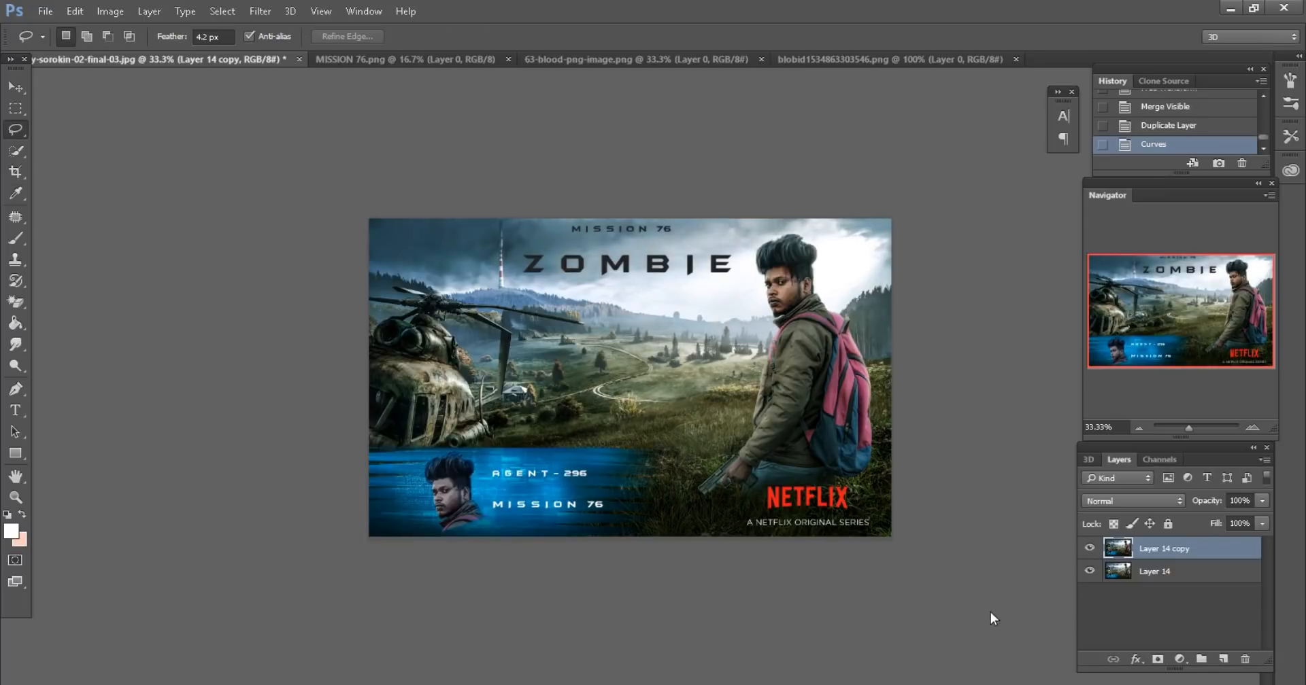
# Close the Netflix logo document and open 1.jpg from the foot folder as a new document
pyautogui.click(15, 87)
pyautogui.click(858, 57)
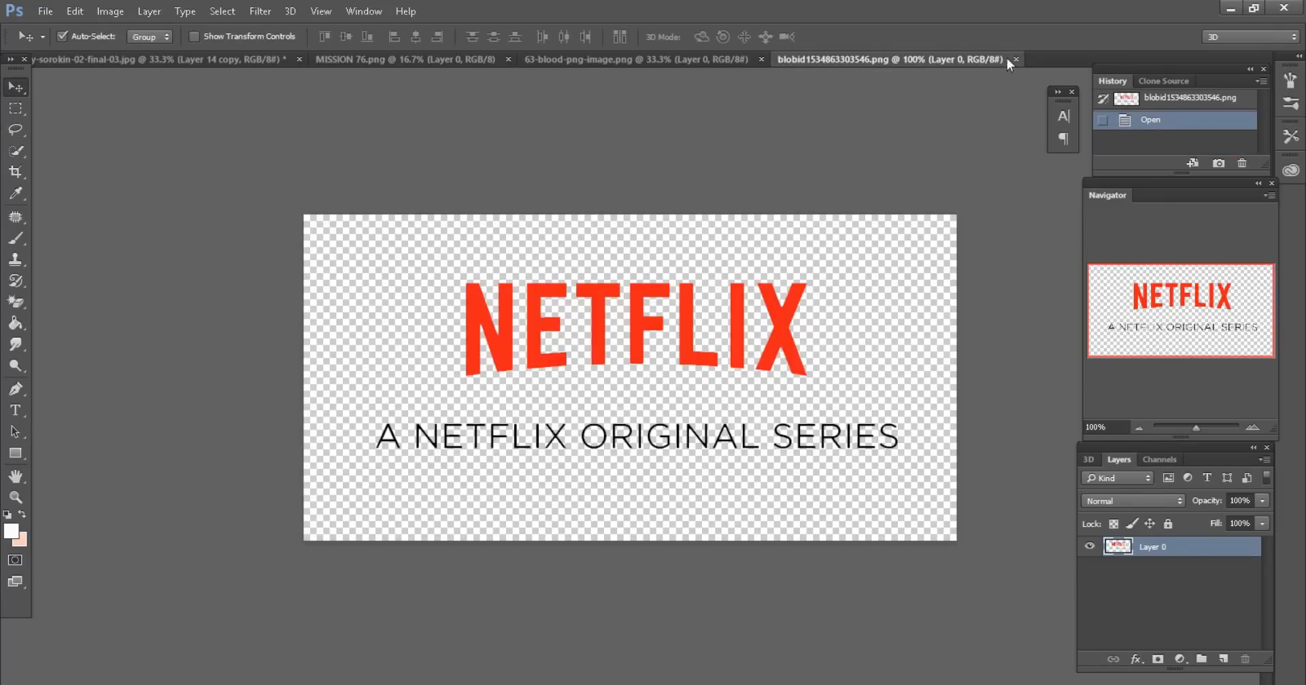
pyautogui.click(1015, 59)
pyautogui.hotkey('alt', 'Tab')
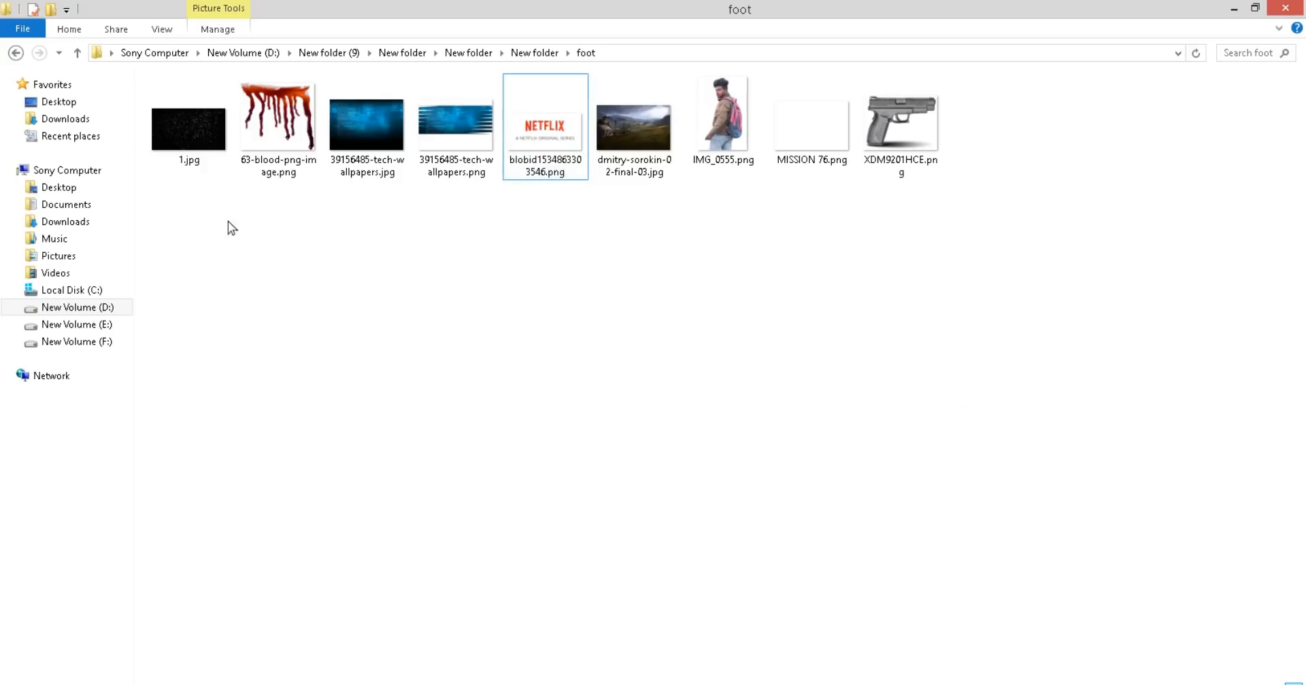
pyautogui.moveTo(189, 128); pyautogui.dragTo(904, 65)
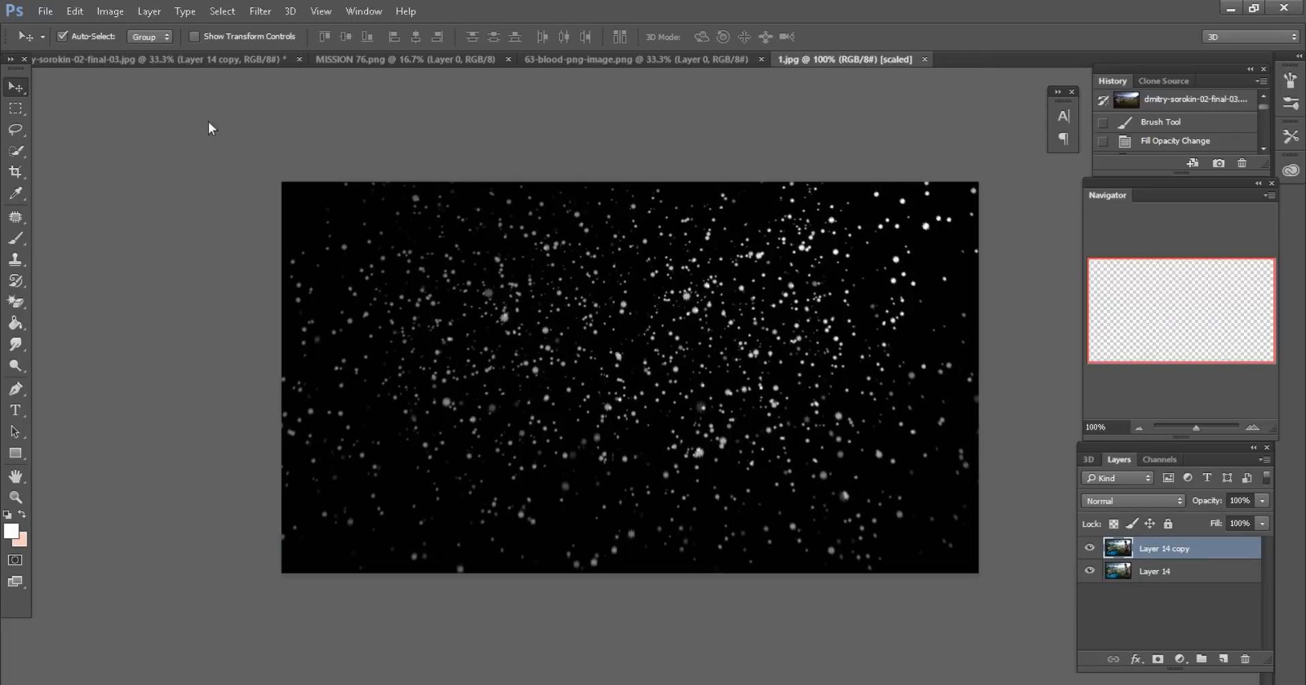
# Copy the white particle image from 1.jpg into the poster and stretch it with Free Transform to cover the whole canvas
pyautogui.moveTo(186, 57); pyautogui.dragTo(450, 242)
pyautogui.click(75, 11)
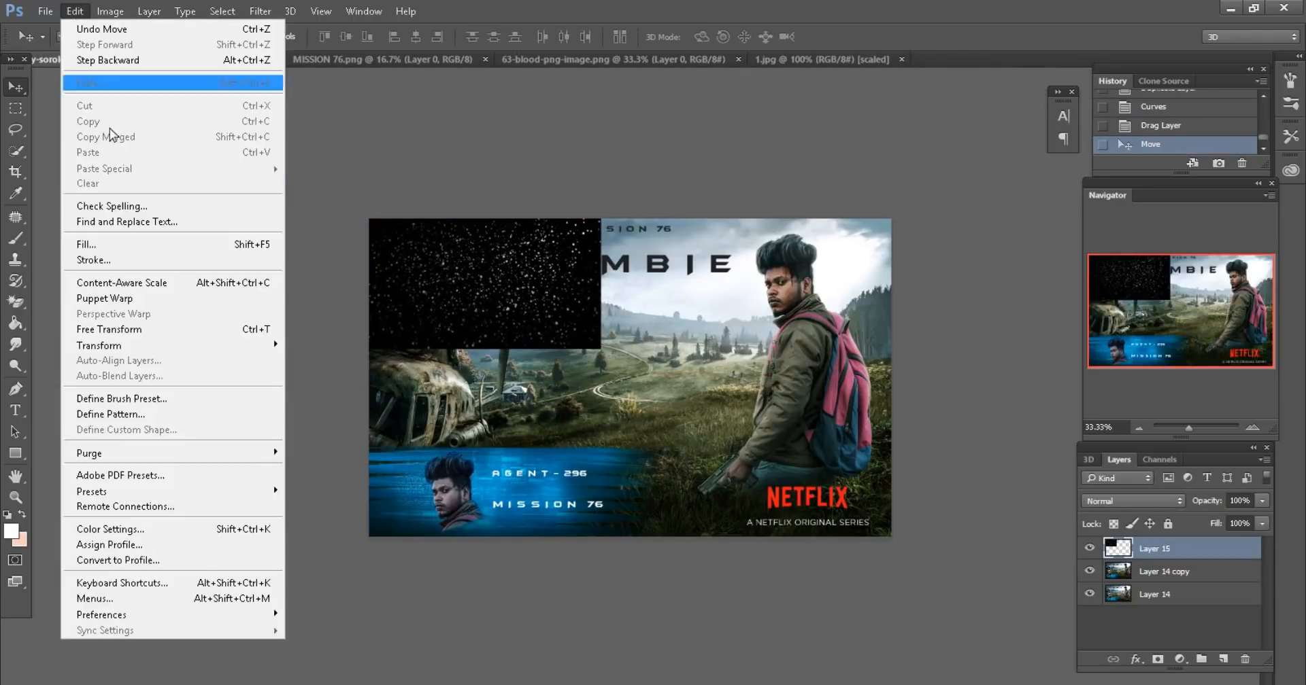
pyautogui.click(117, 347)
pyautogui.moveTo(599, 284); pyautogui.dragTo(890, 284)
pyautogui.moveTo(630, 349); pyautogui.dragTo(639, 537)
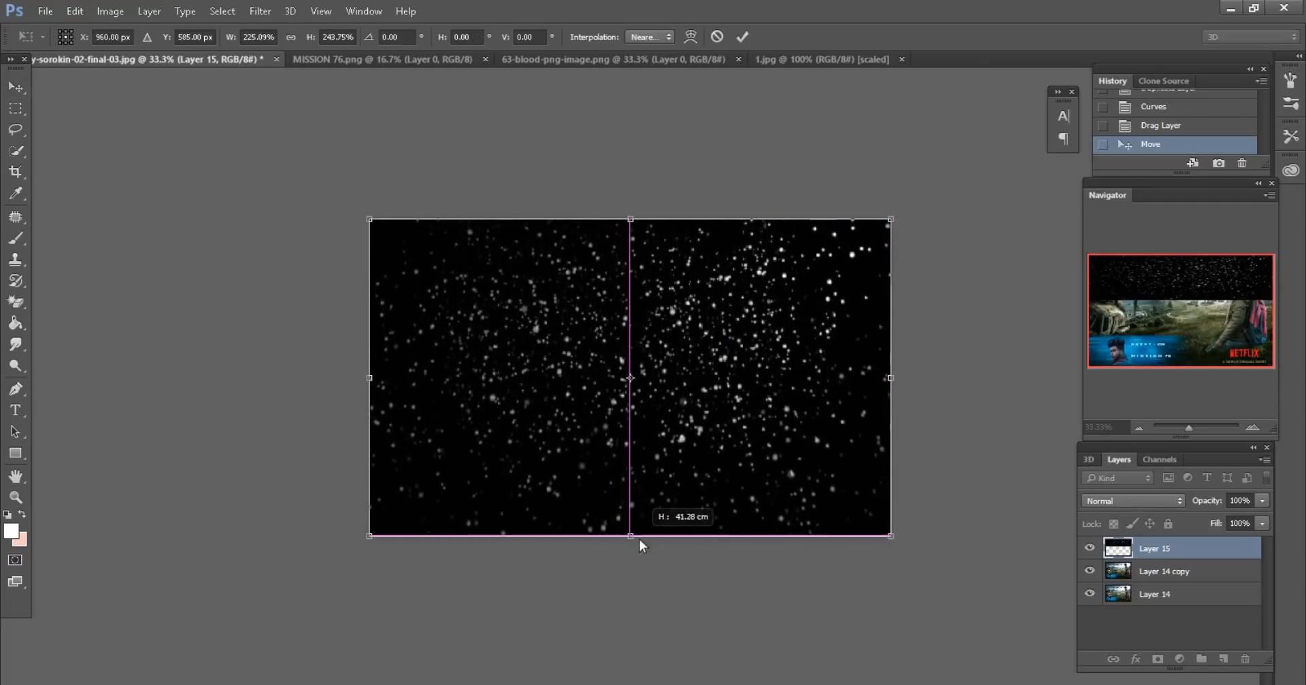
pyautogui.click(741, 36)
# Set the particle layer's blend mode to Lighten
pyautogui.click(1133, 500)
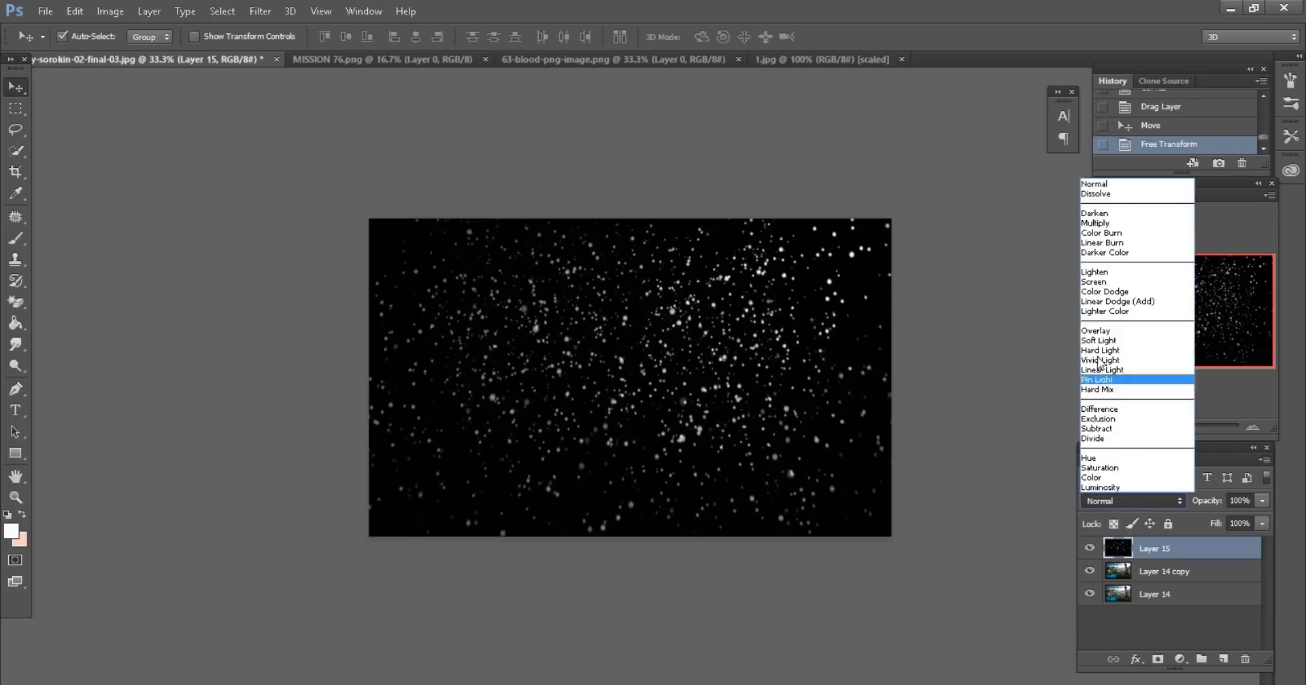
pyautogui.click(1108, 282)
pyautogui.scroll(1, 1137, 501)
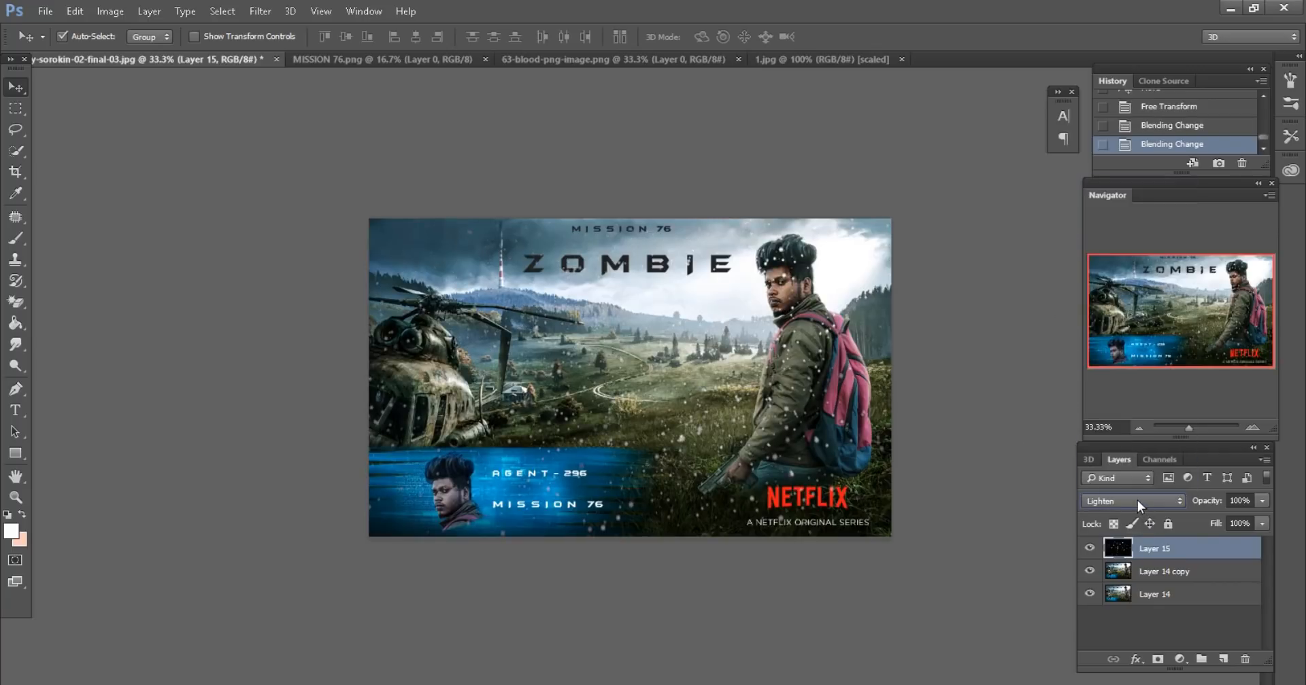
# Apply a Gaussian Blur with a radius of 4.5 pixels to the particle layer
pyautogui.click(260, 11)
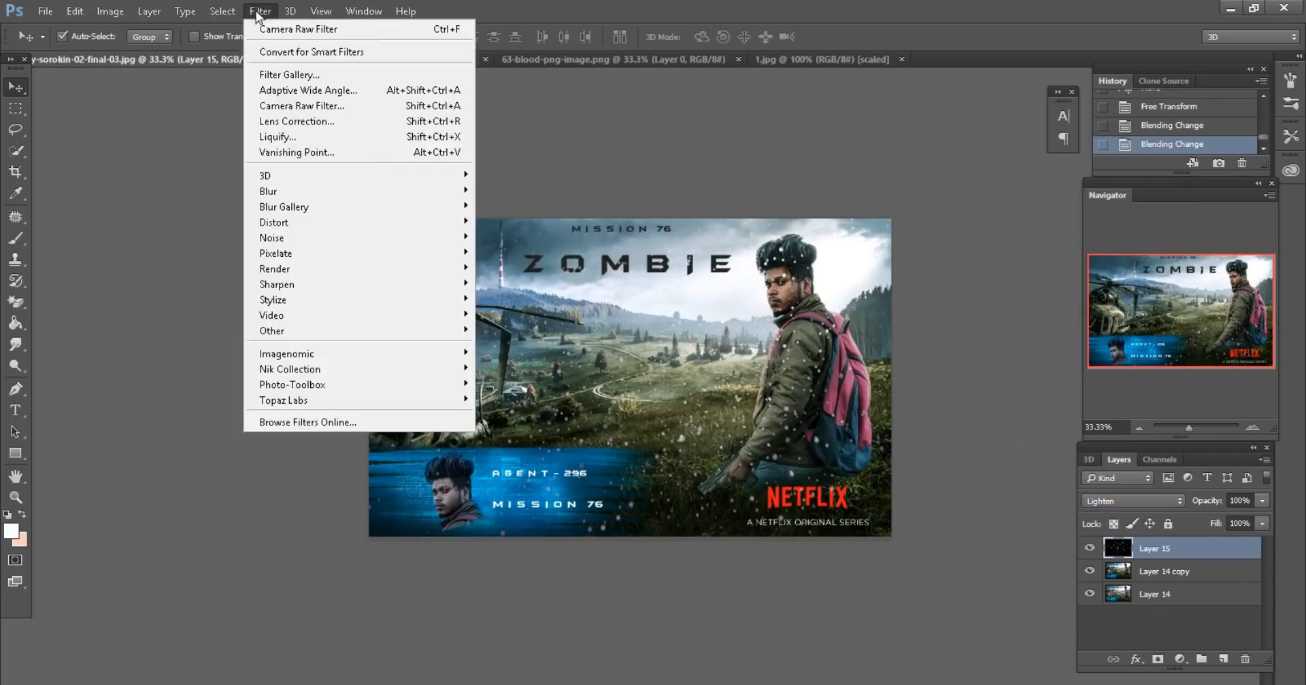
pyautogui.moveTo(284, 195)
pyautogui.click(493, 252)
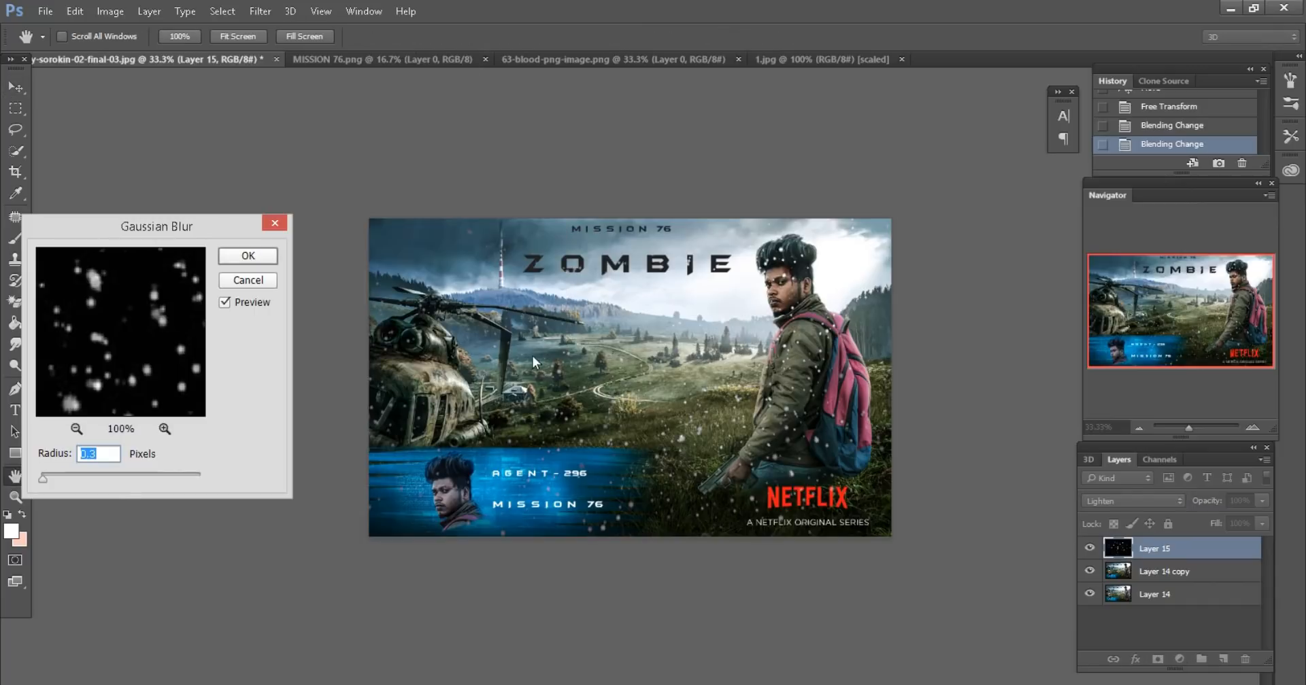
pyautogui.click(89, 477)
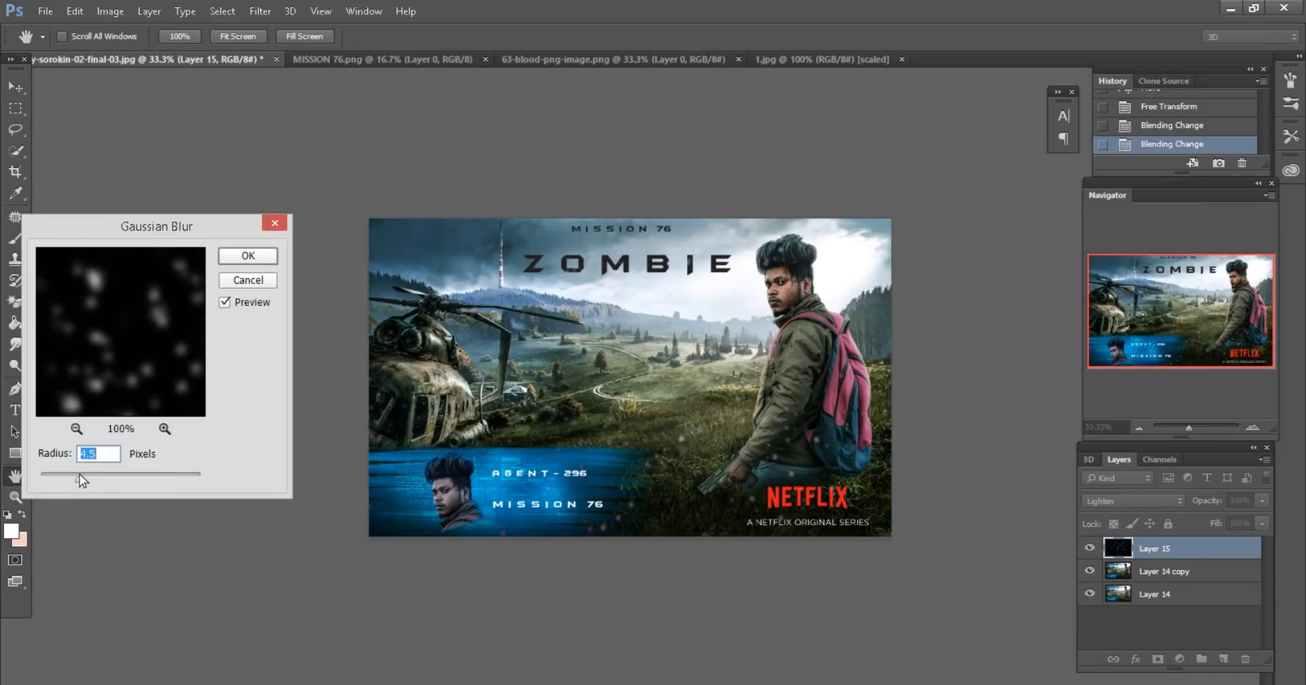
pyautogui.click(247, 255)
# Set the particle layer's blend mode to Screen and reduce its fill to 29%
pyautogui.hotkey('ctrl', '+')
pyautogui.hotkey('ctrl', '+')
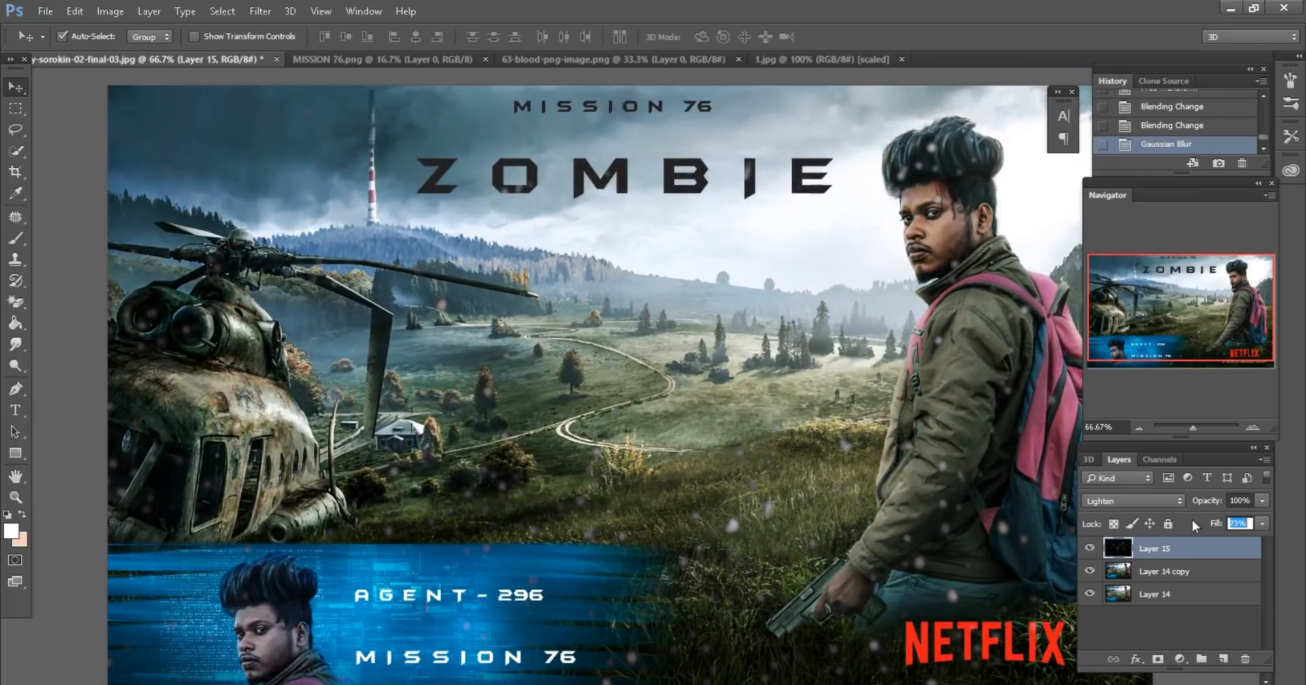
pyautogui.press('Up')
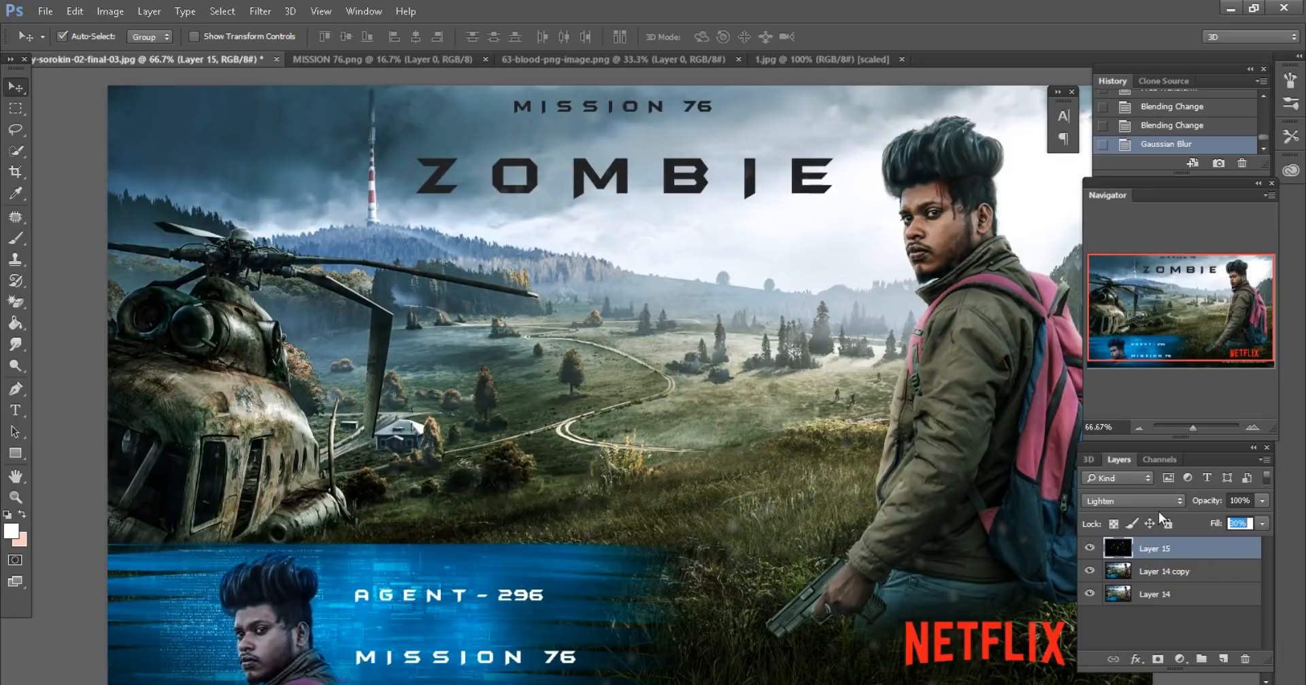
pyautogui.click(1158, 504)
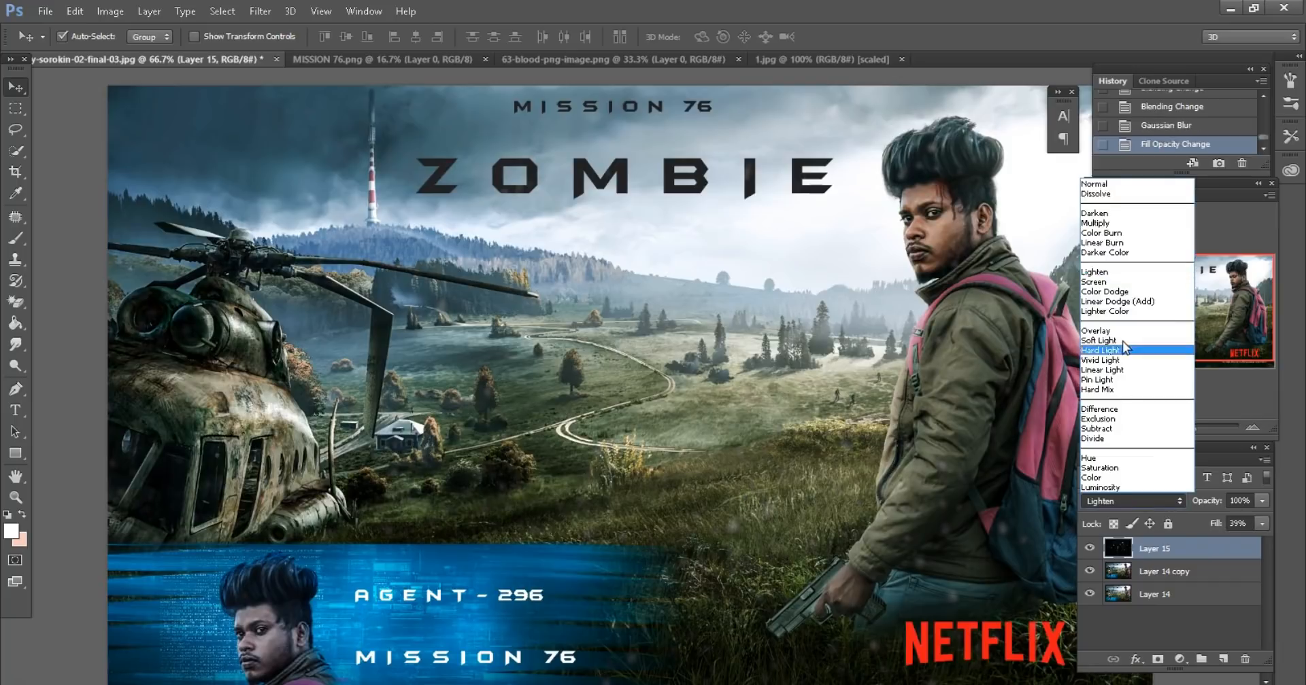
pyautogui.click(1122, 282)
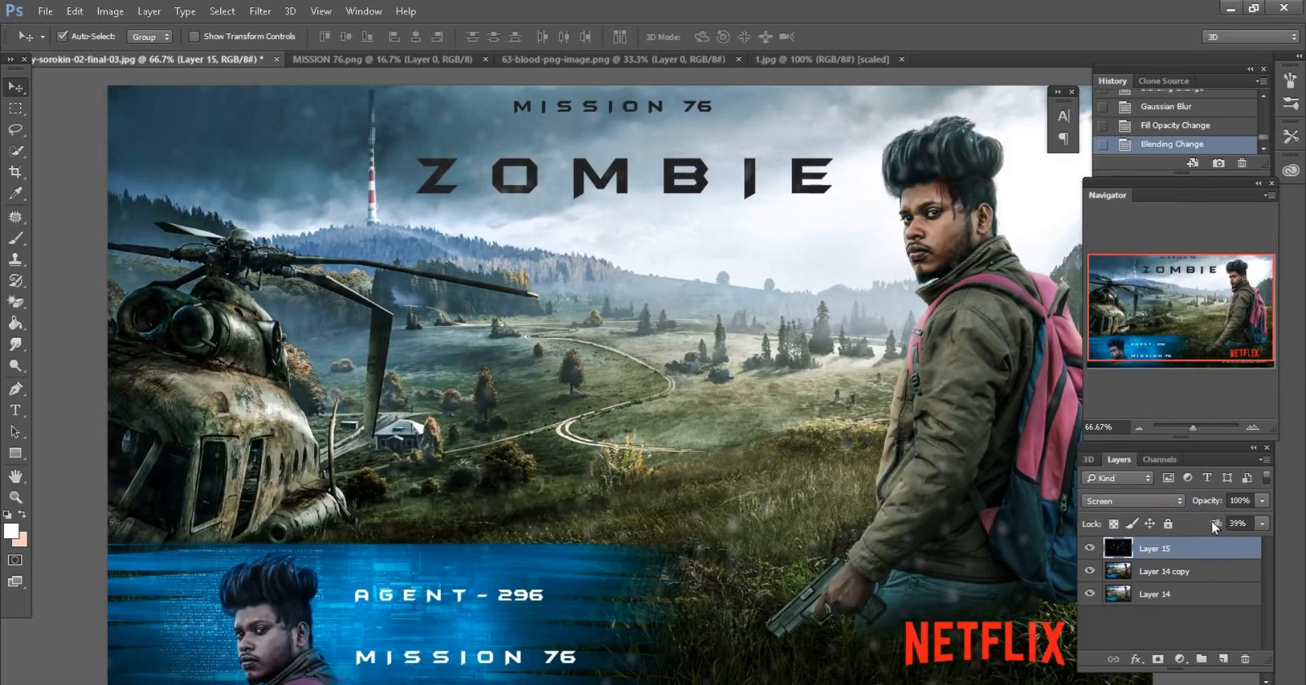
pyautogui.moveTo(1210, 521)
pyautogui.mouseDown()
pyautogui.moveTo(1178, 513)
pyautogui.moveTo(1202, 516)
pyautogui.mouseUp()
# Merge all visible layers, including the particle layer, into a single poster layer
pyautogui.hotkey('ctrl', '-')
pyautogui.hotkey('ctrl', '-')
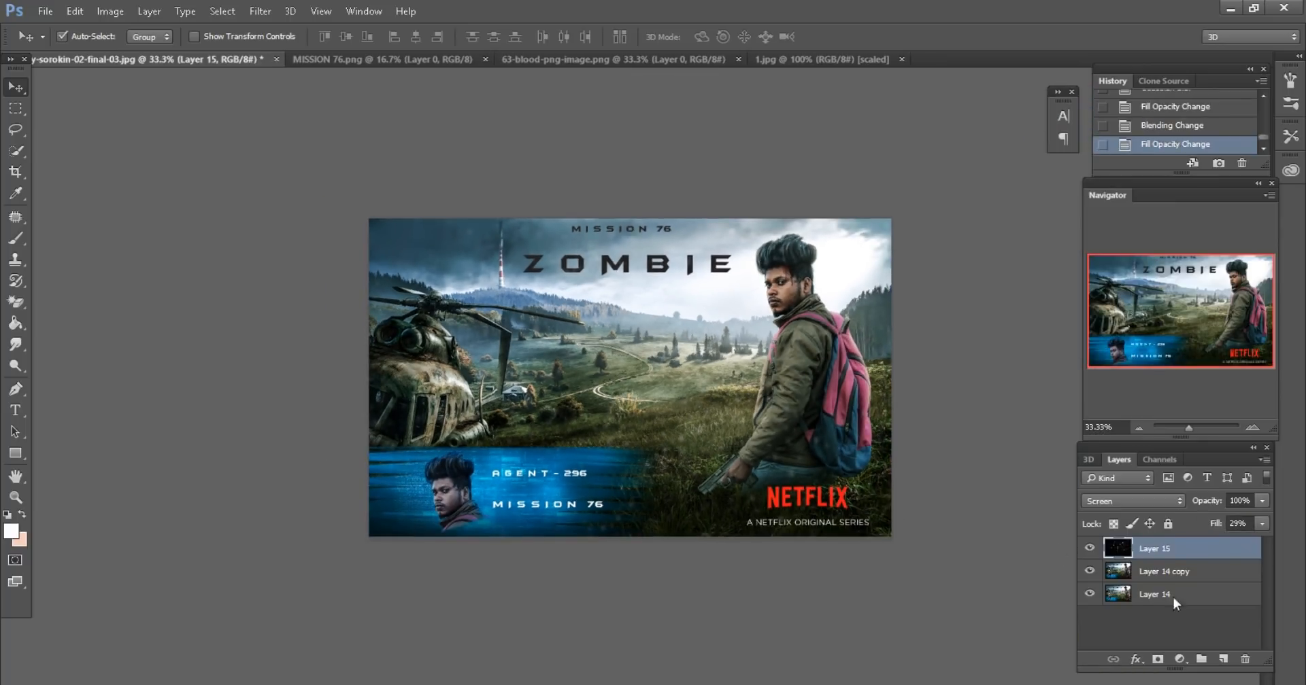
pyautogui.rightClick(1190, 546)
pyautogui.click(929, 559)
# Create a neutral gray-filled layer above the merged poster and set its blend mode to Overlay
pyautogui.hotkey('ctrl', '+')
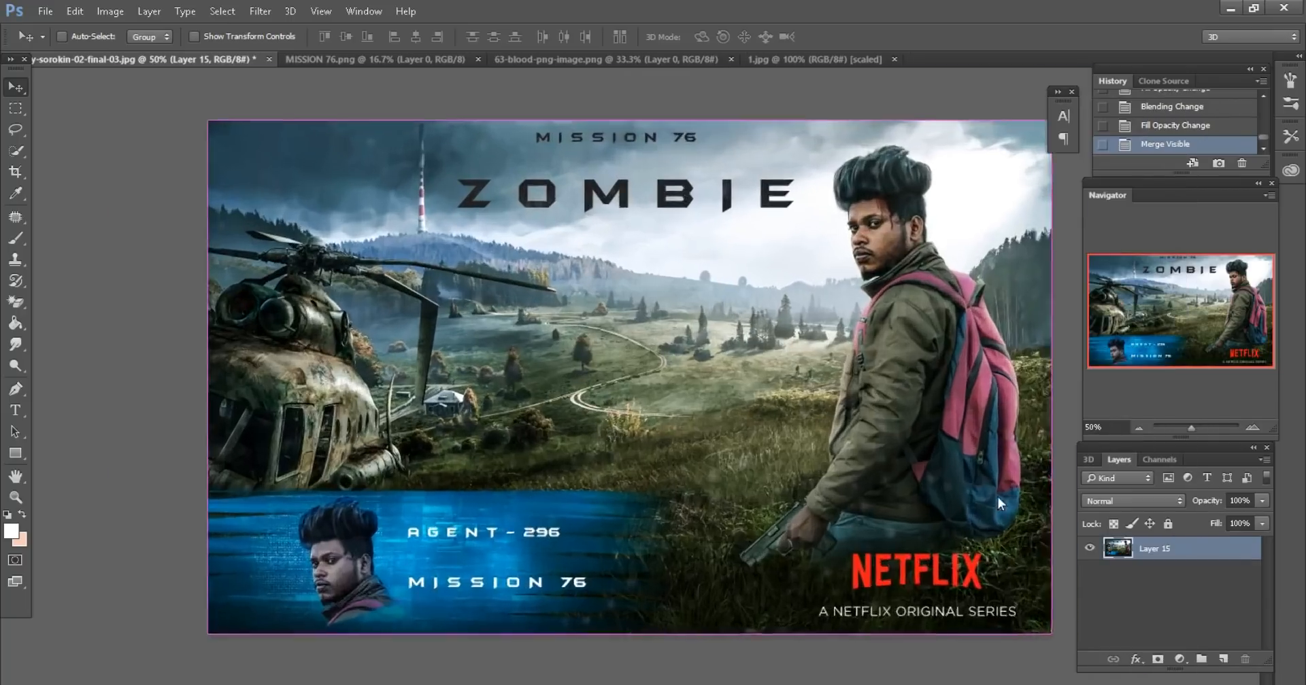
pyautogui.hotkey('ctrl', '+')
pyautogui.click(1222, 659)
pyautogui.click(75, 11)
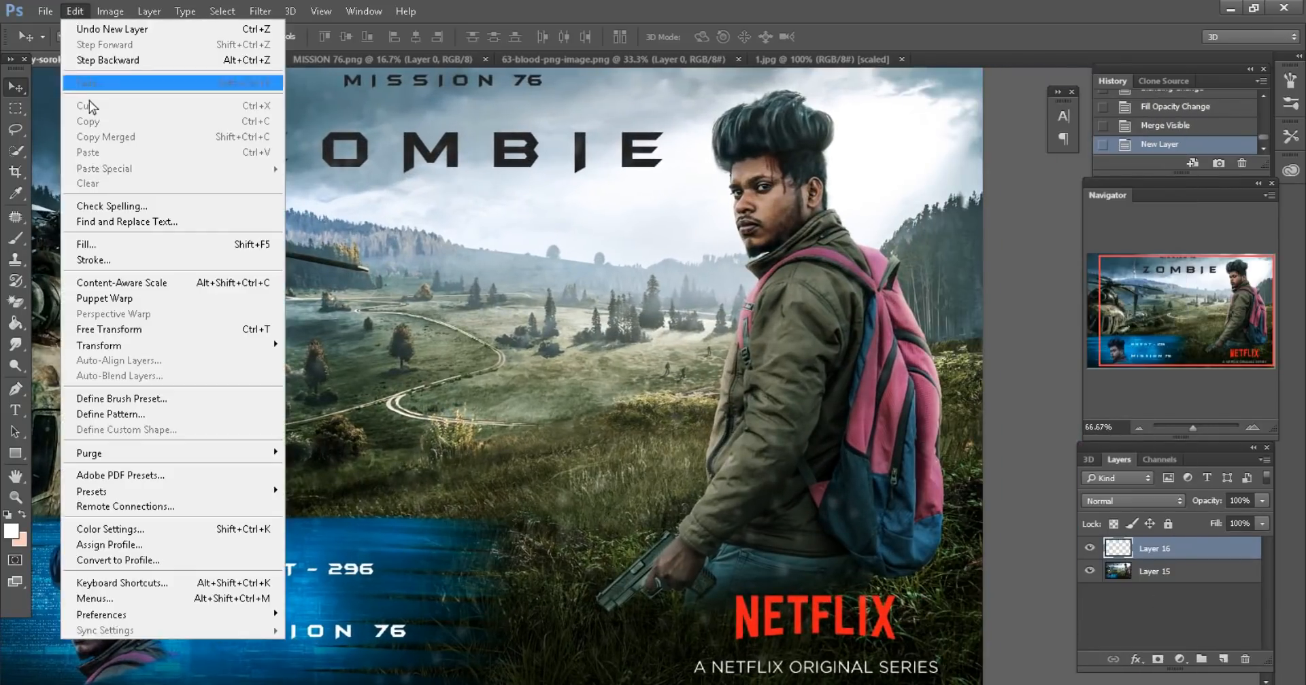
pyautogui.click(85, 244)
pyautogui.click(764, 201)
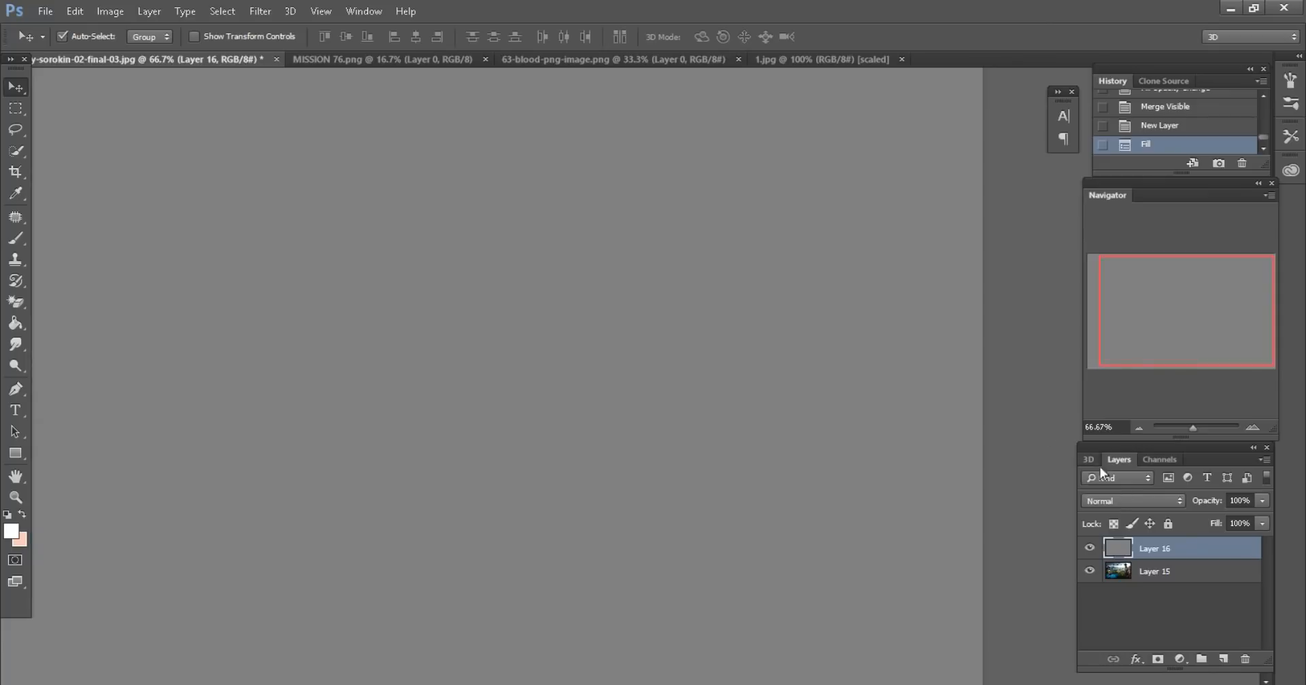
pyautogui.click(1116, 500)
pyautogui.click(1104, 332)
# Brighten the highlights along the jacket's shoulder and sleeve on the gray layer with the Dodge tool, Midtones, 52% exposure, brush size 30
pyautogui.click(15, 365)
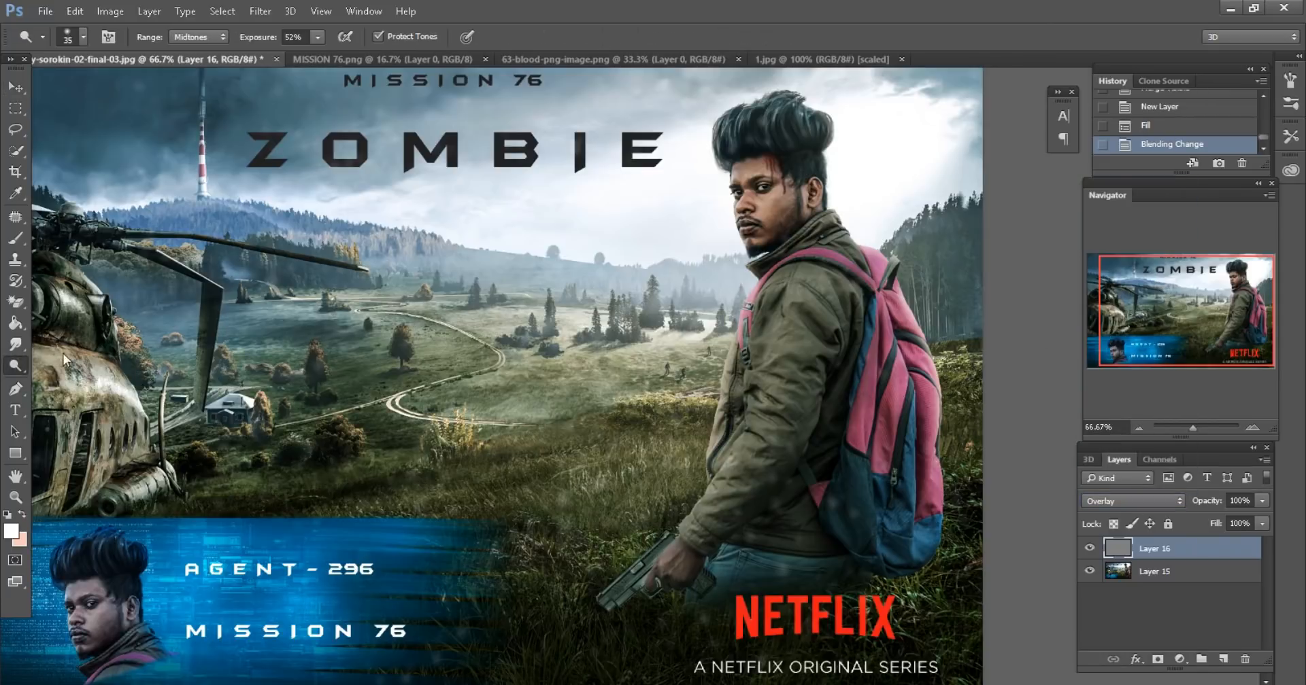
pyautogui.hscroll(3, 374, 262)
pyautogui.scroll(-2, 374, 262)
pyautogui.scroll(1, 637, 255)
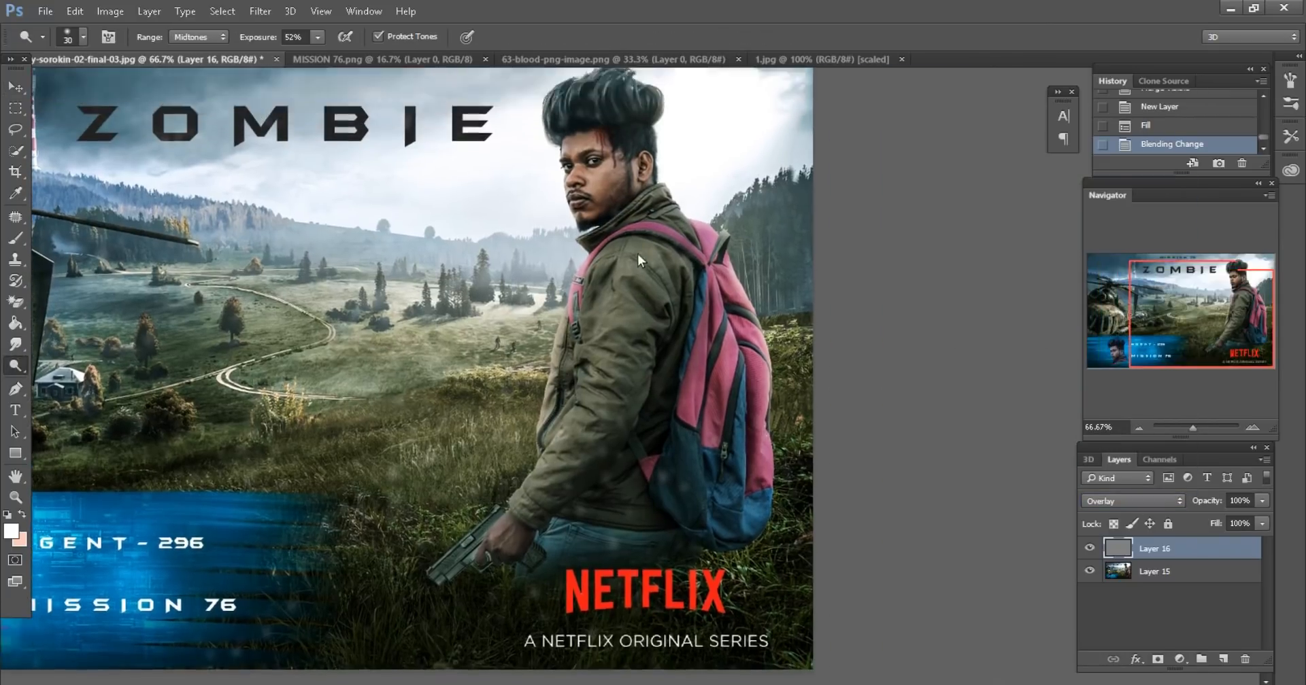
pyautogui.scroll(1, 638, 255)
pyautogui.press('[')
pyautogui.moveTo(626, 219)
pyautogui.mouseDown()
pyautogui.moveTo(639, 275)
pyautogui.moveTo(587, 359)
pyautogui.mouseUp()
pyautogui.moveTo(606, 432); pyautogui.dragTo(589, 442)
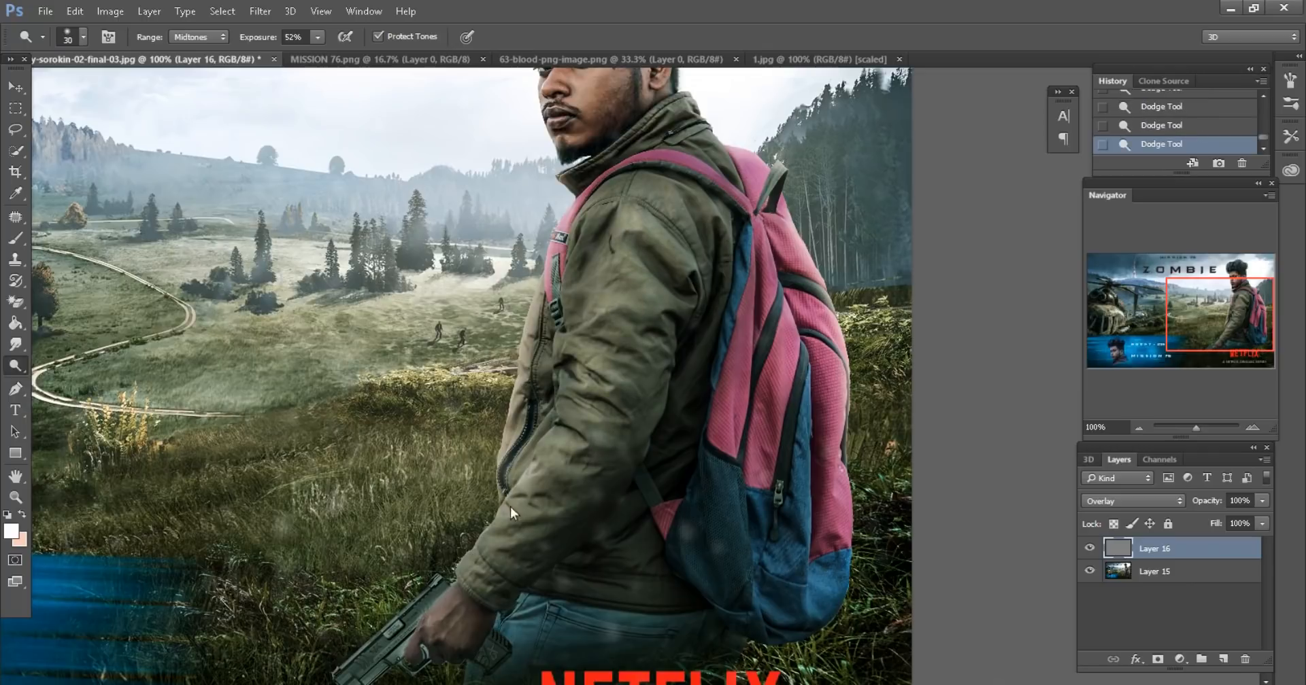
pyautogui.scroll(1, 674, 533)
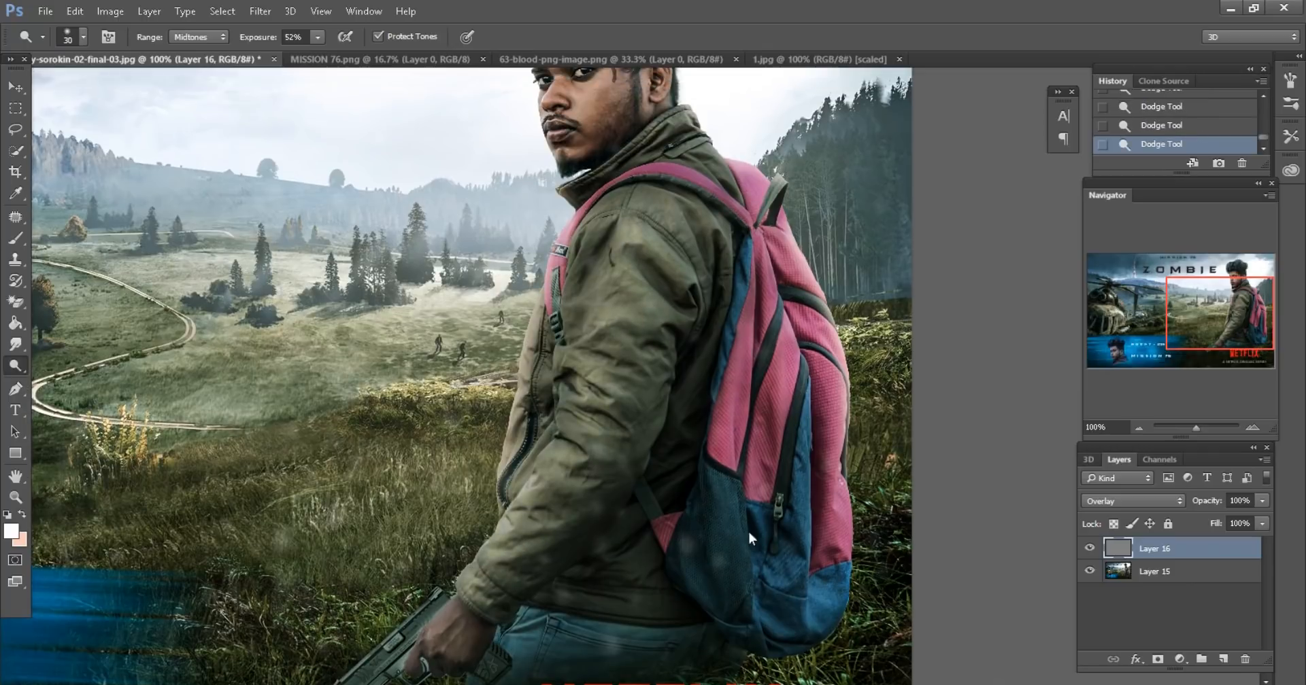
# Dodge the highlights on the person's hair, collar and backpack strap, varying the brush size between about 35 and 45
pyautogui.scroll(5, 811, 418)
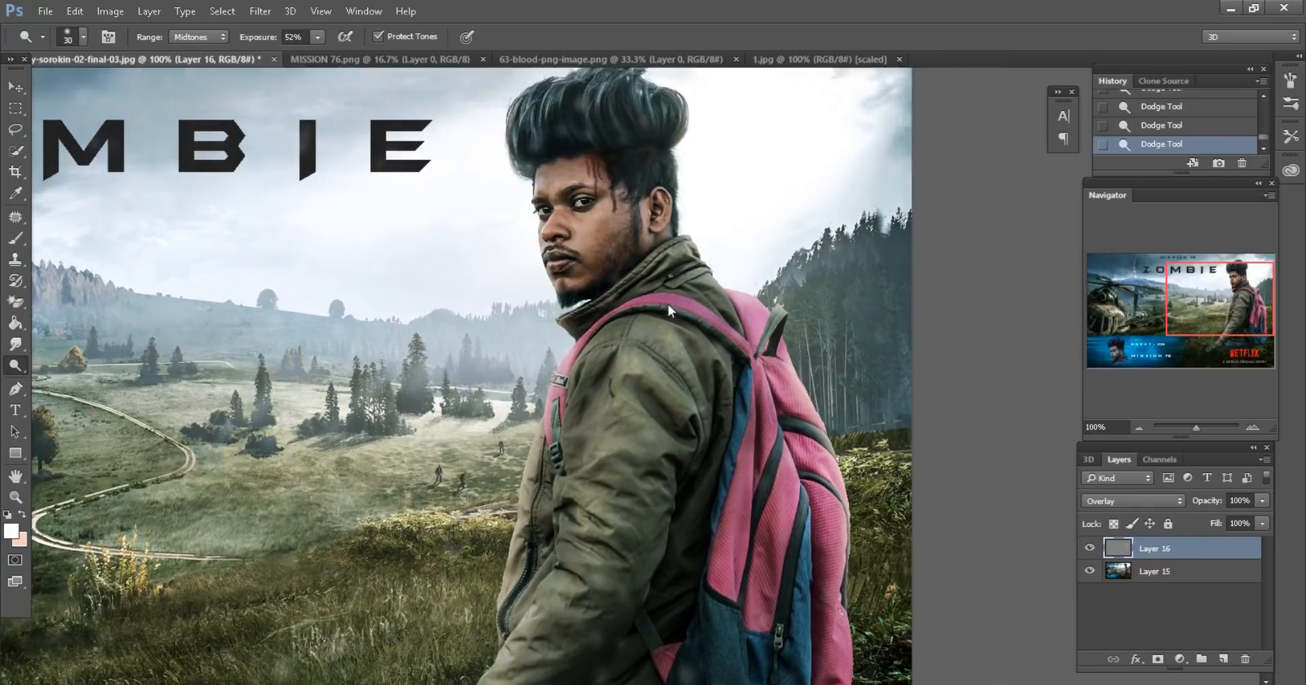
pyautogui.scroll(3, 668, 304)
pyautogui.press('[')
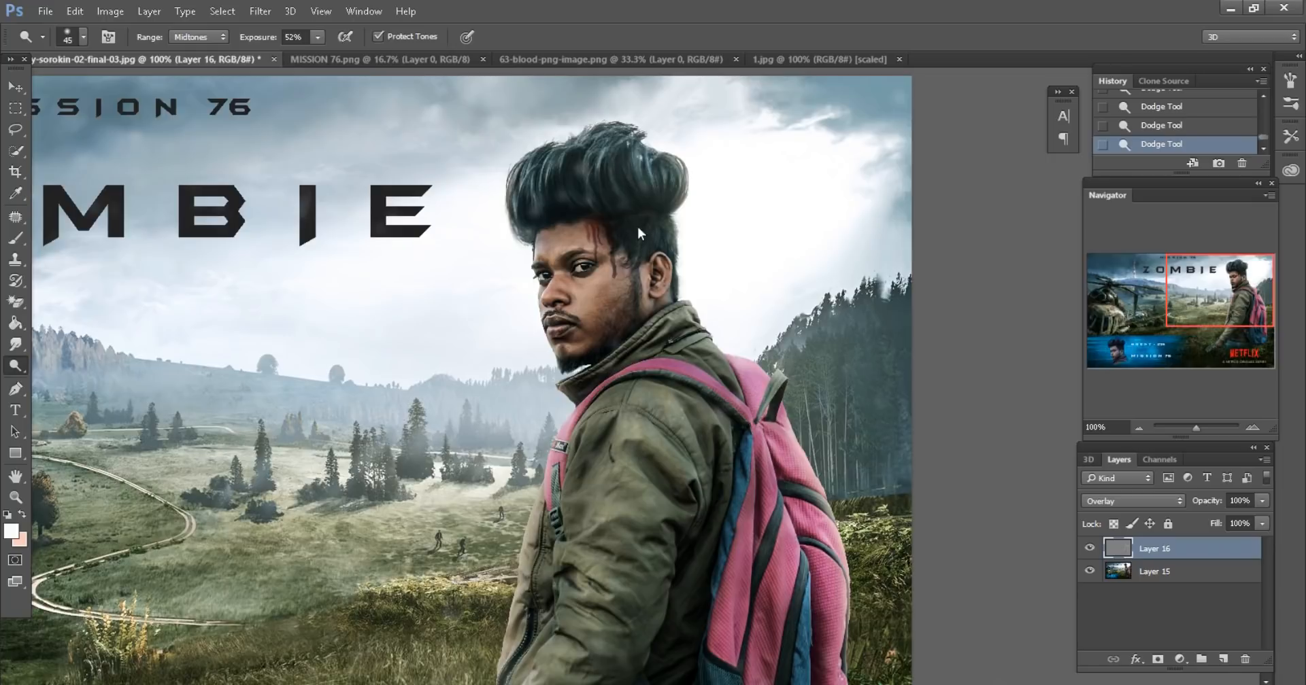
pyautogui.scroll(-1, 638, 227)
pyautogui.press(']')
pyautogui.press(']')
pyautogui.scroll(-1, 668, 301)
pyautogui.press('[')
pyautogui.press('[')
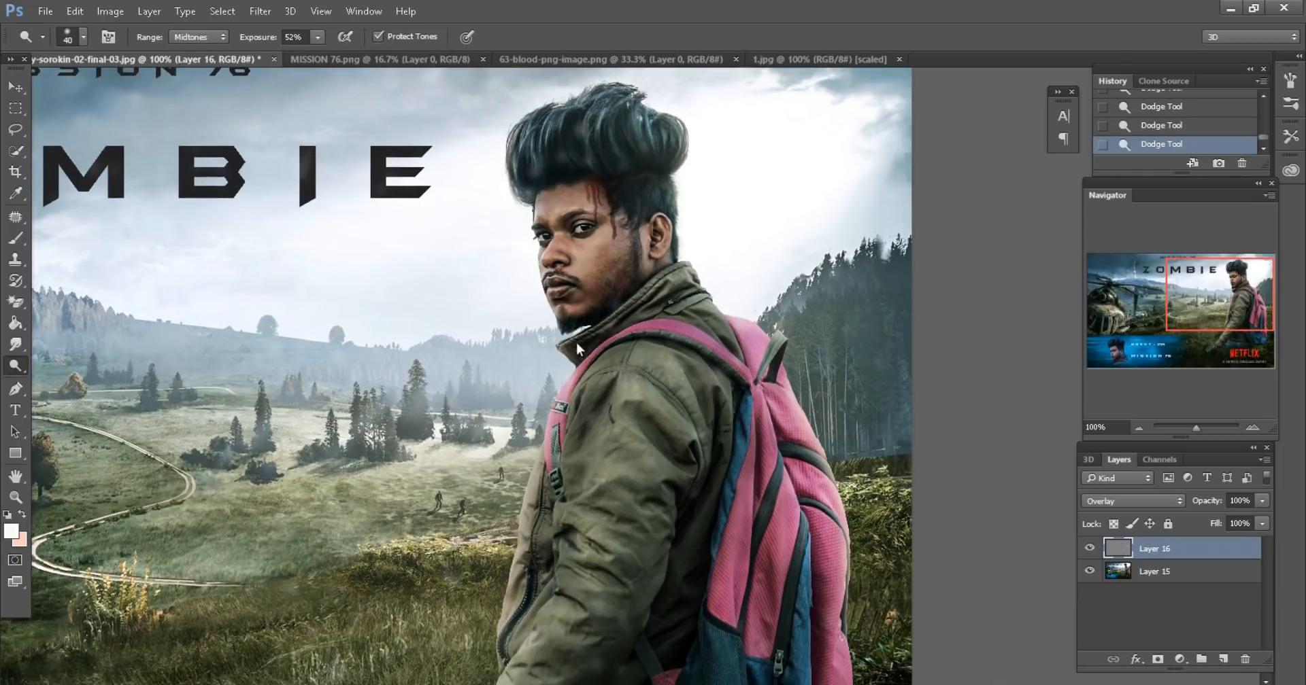
pyautogui.scroll(-3, 574, 385)
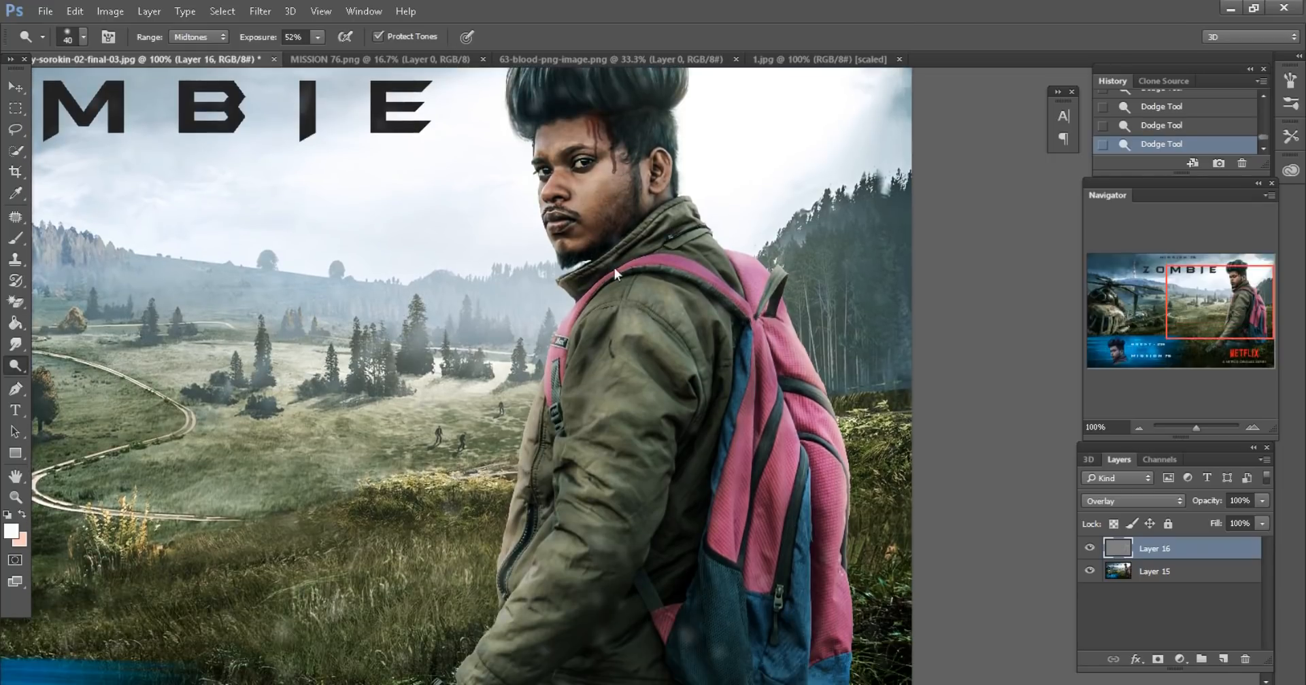
pyautogui.scroll(-1, 614, 288)
pyautogui.press('[')
# Enlarge the Dodge brush to 125 and brighten the area around the portrait in the blue banner
pyautogui.hotkey('ctrl', '-')
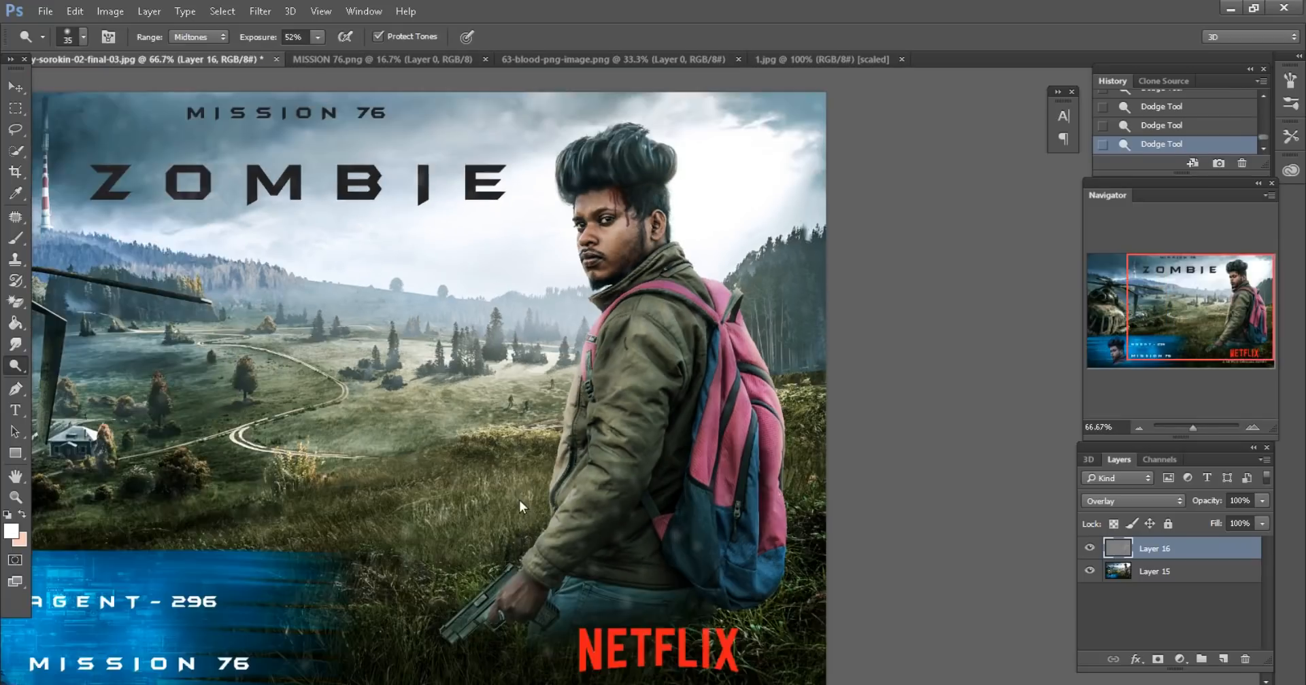
pyautogui.hotkey('ctrl', '-')
pyautogui.press(']')
pyautogui.hotkey('ctrl', '+')
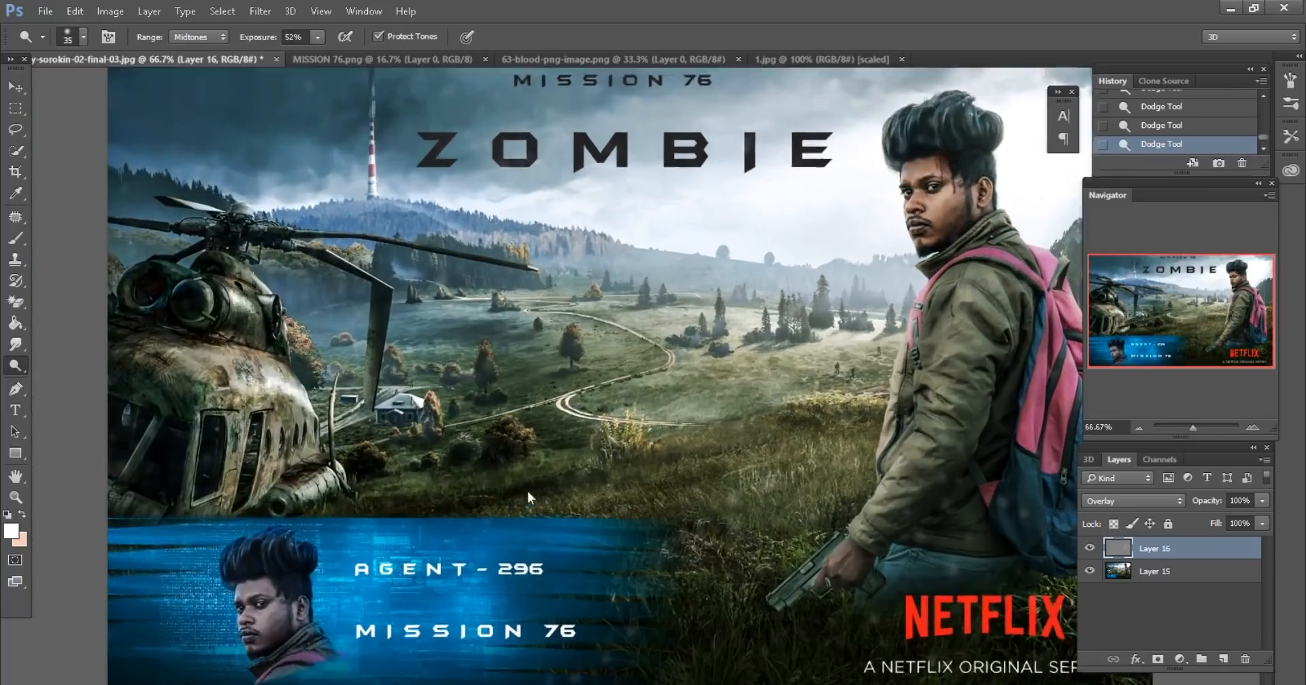
pyautogui.scroll(-6, 528, 490)
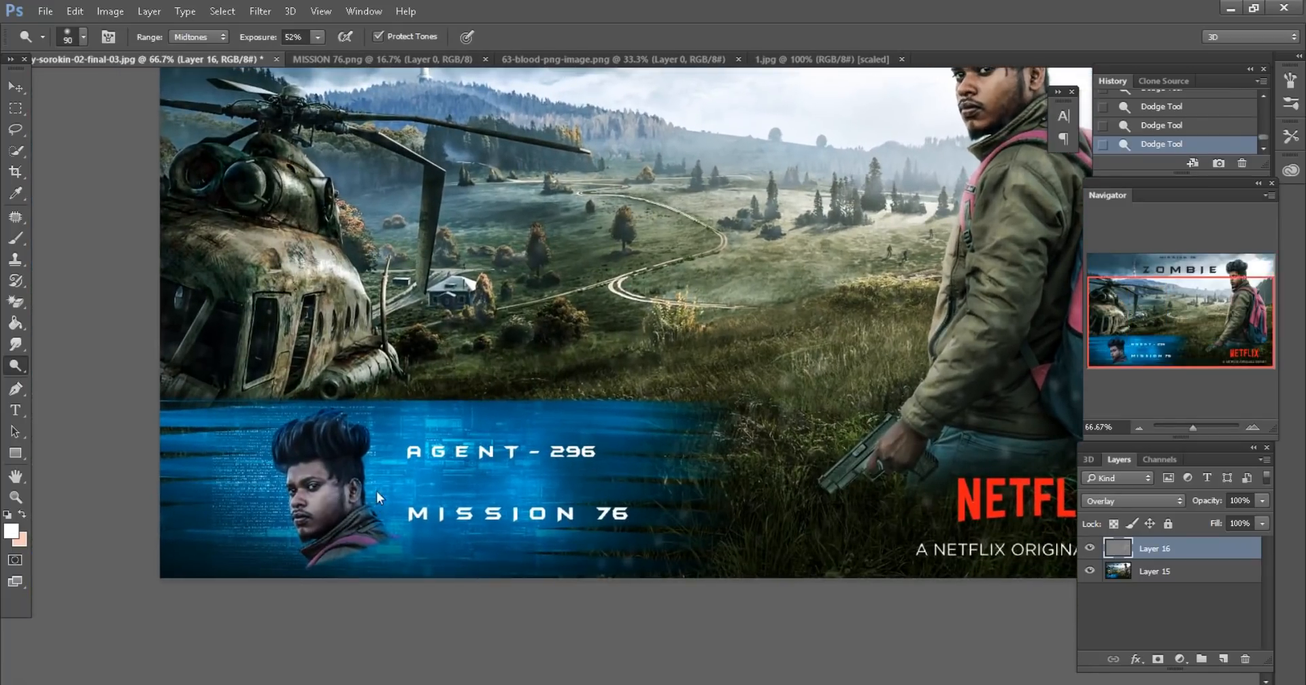
pyautogui.press(']')
pyautogui.press(']')
pyautogui.press(']')
# Reduce the Dodge brush size to 50 for the helicopter area
pyautogui.scroll(3, 347, 434)
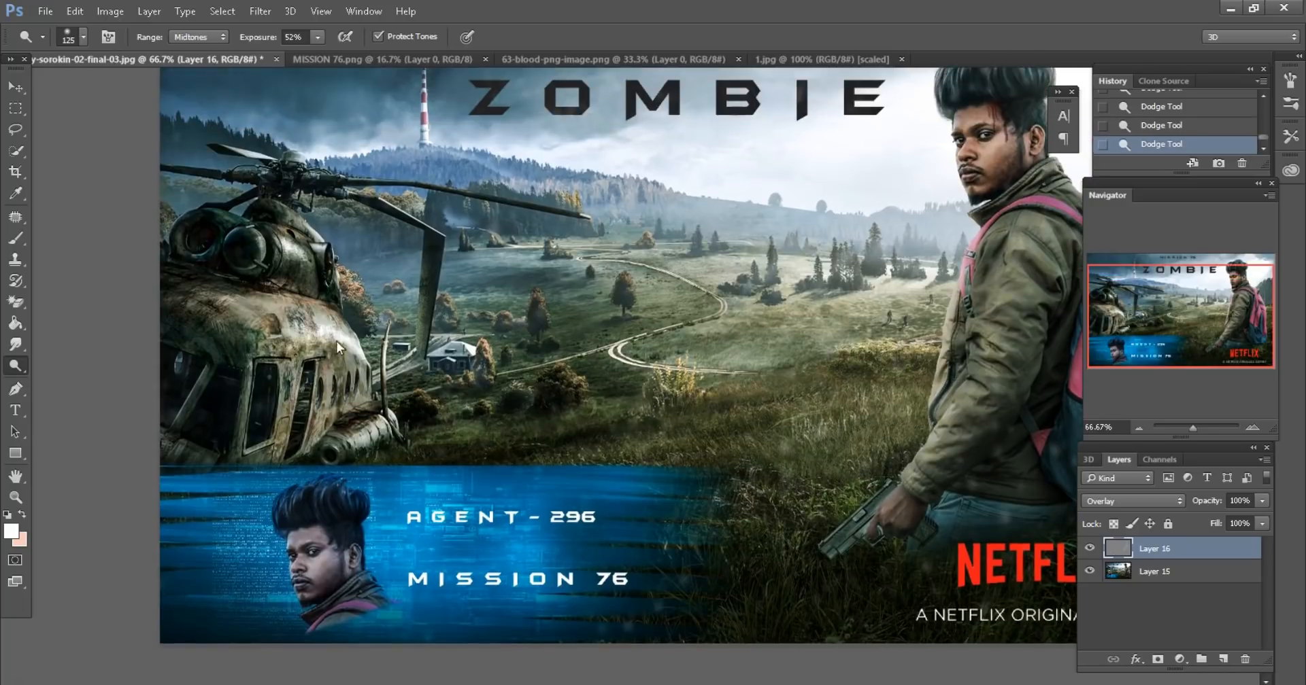
pyautogui.press('[')
pyautogui.press('[')
pyautogui.press('[')
pyautogui.press('[')
pyautogui.press('[')
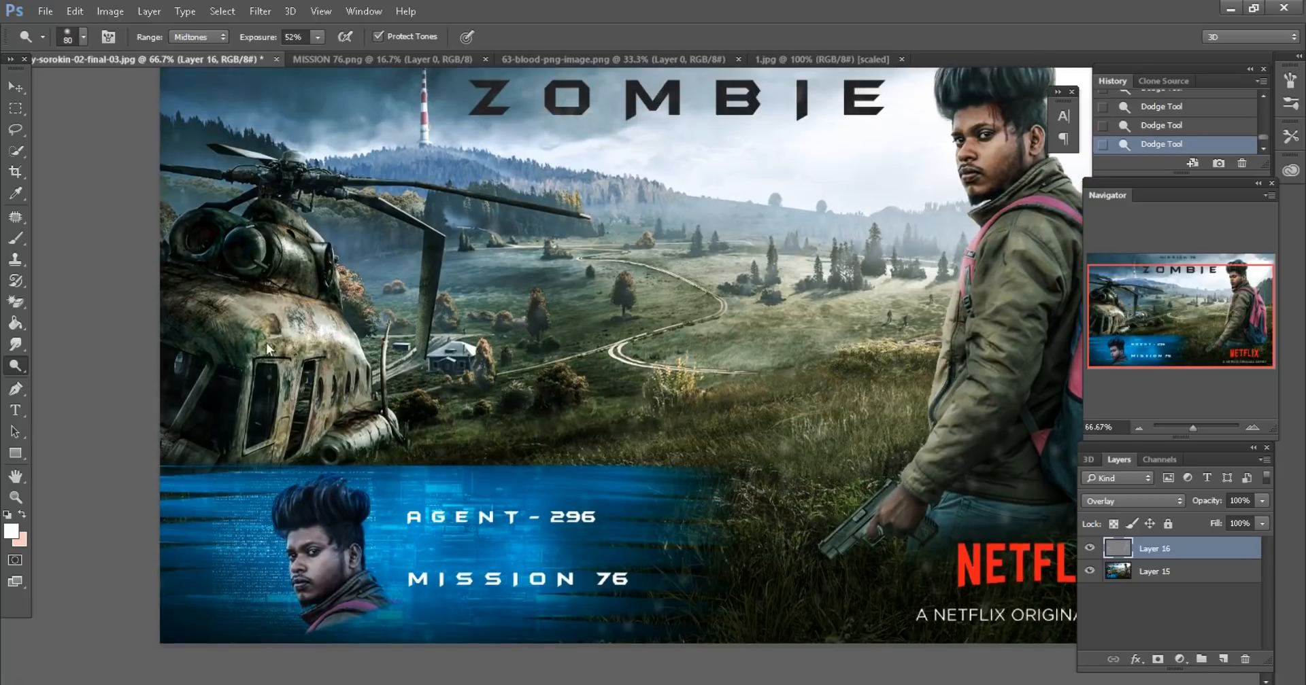
pyautogui.scroll(3, 267, 343)
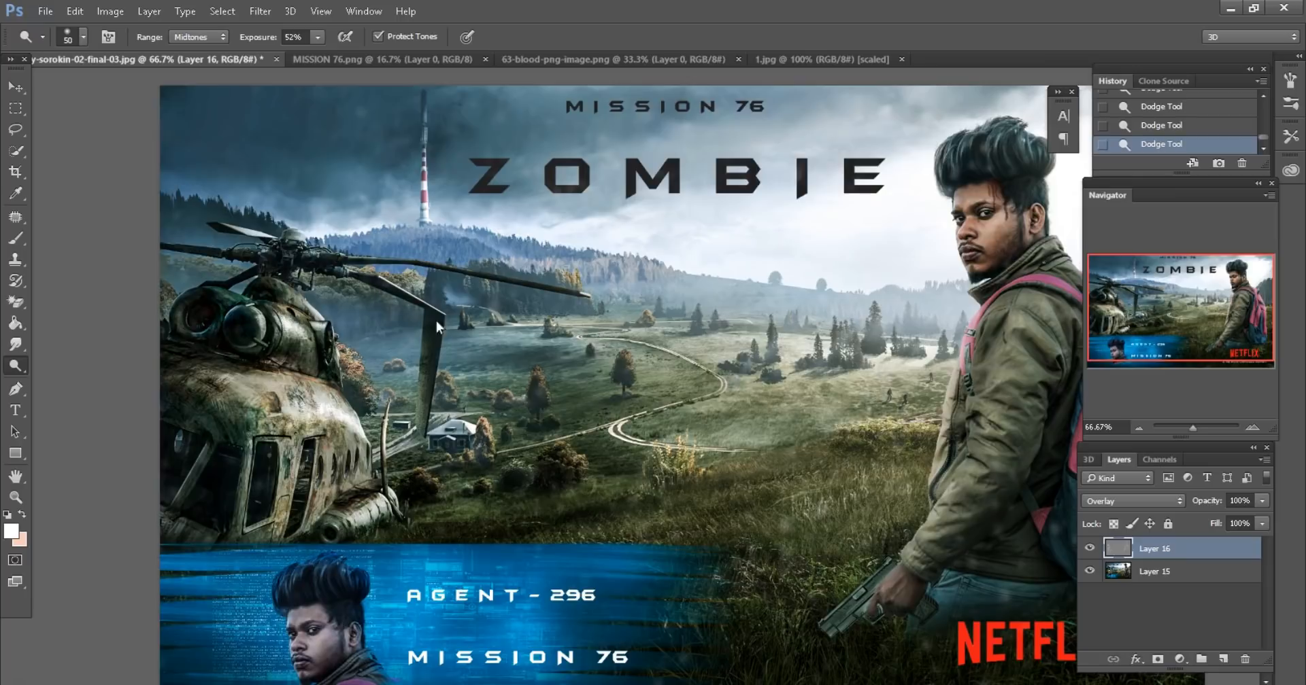
# Hide and show the gray Overlay layer to compare the dodging, and merge it down into the poster layer
pyautogui.hotkey('ctrl', '-')
pyautogui.hotkey('ctrl', '-')
pyautogui.hotkey('ctrl', '-')
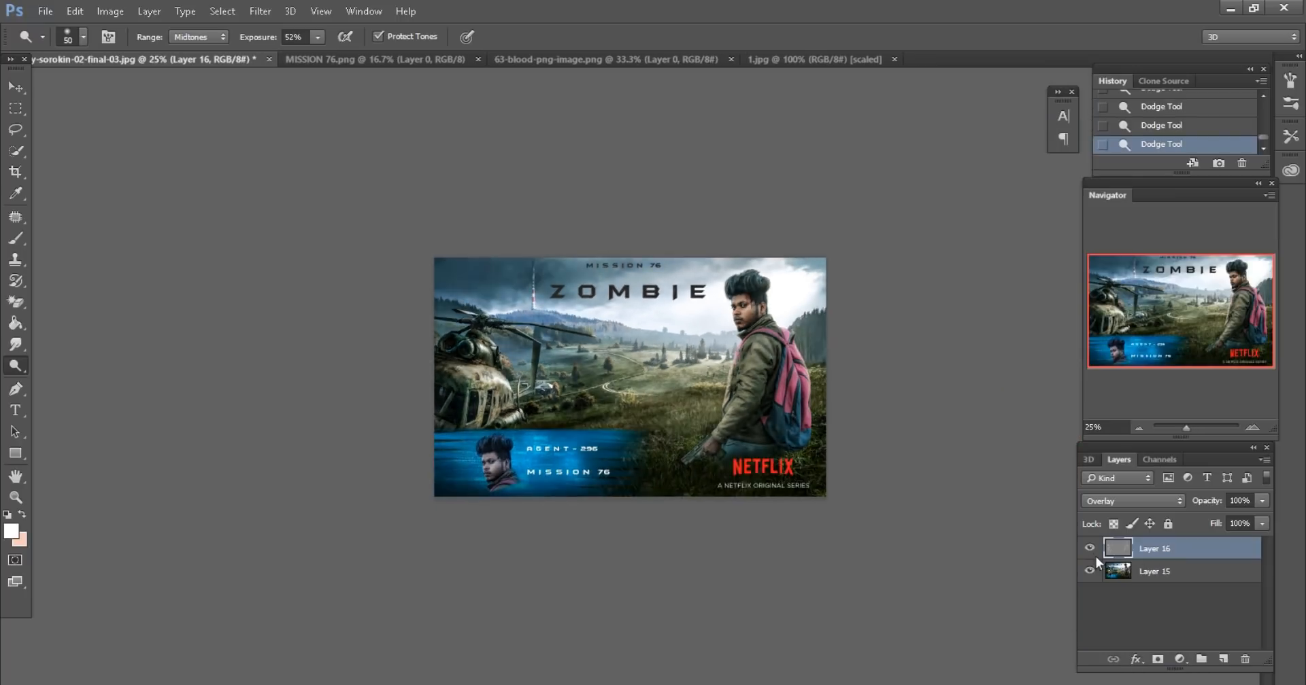
pyautogui.hotkey('ctrl', '+')
pyautogui.click(1088, 549)
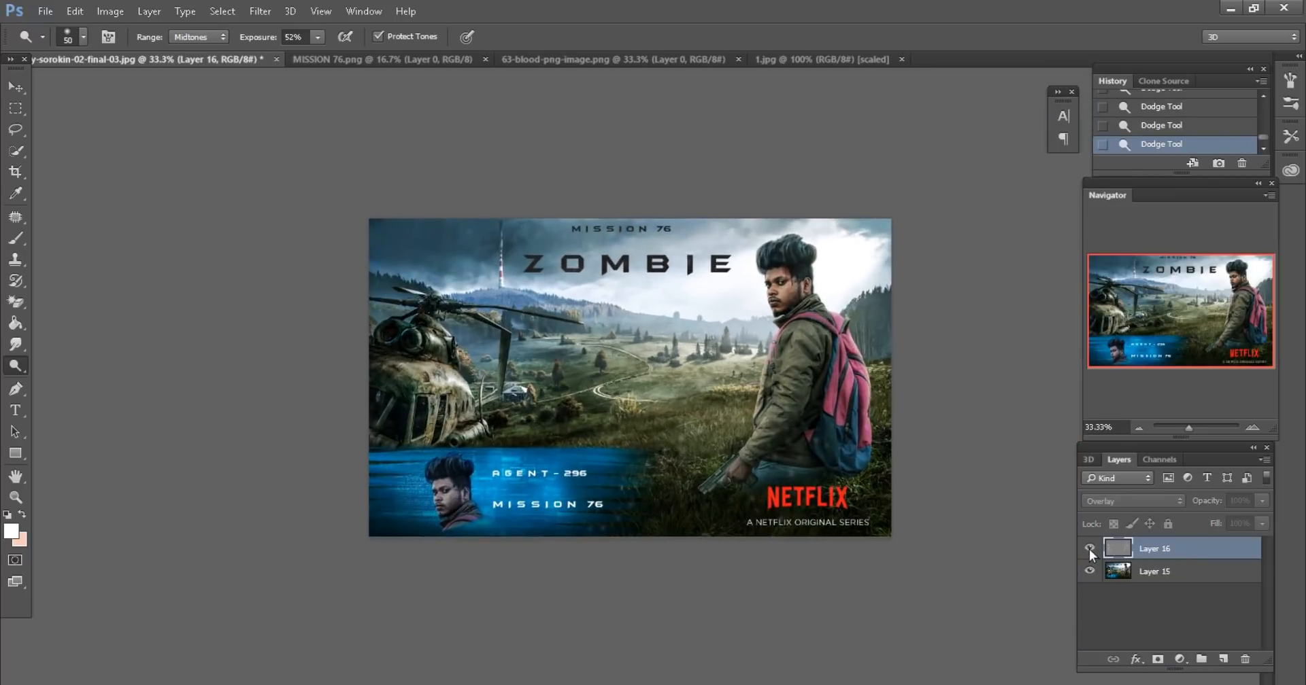
pyautogui.click(1088, 550)
pyautogui.click(877, 545)
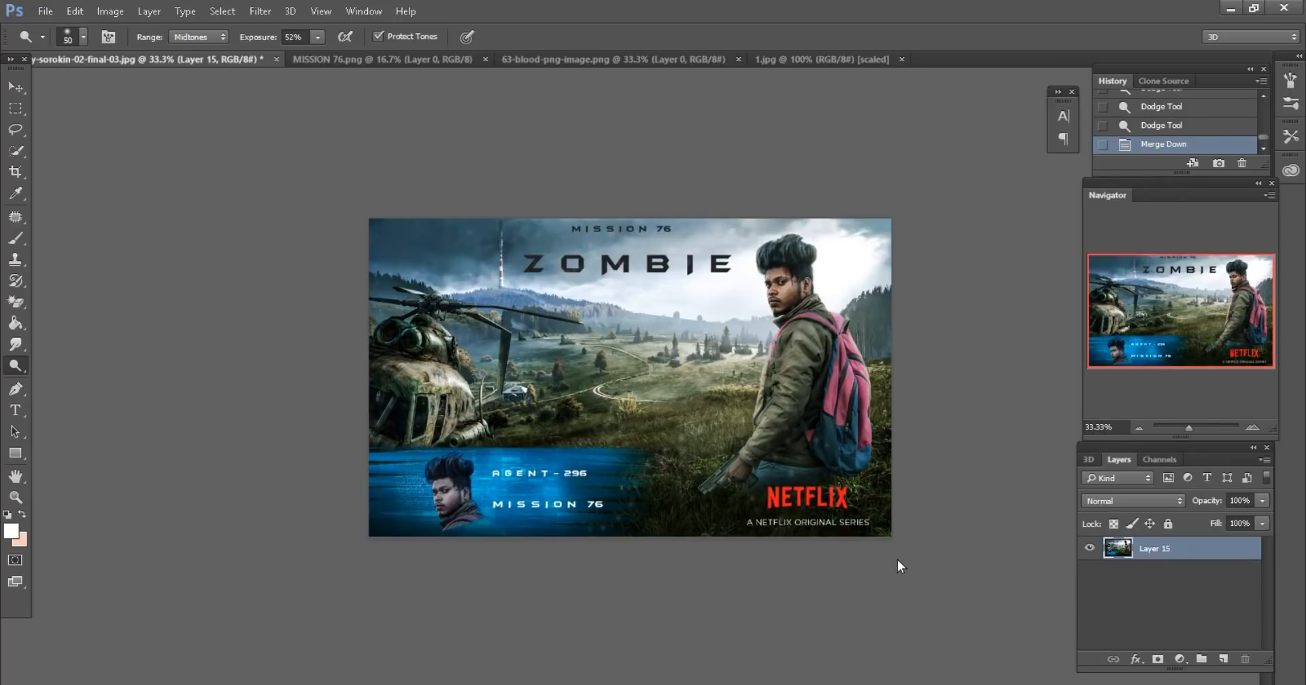
# Add an Exposure adjustment layer above the merged poster with its Offset raised to +0.0112
pyautogui.click(1178, 659)
pyautogui.click(1157, 403)
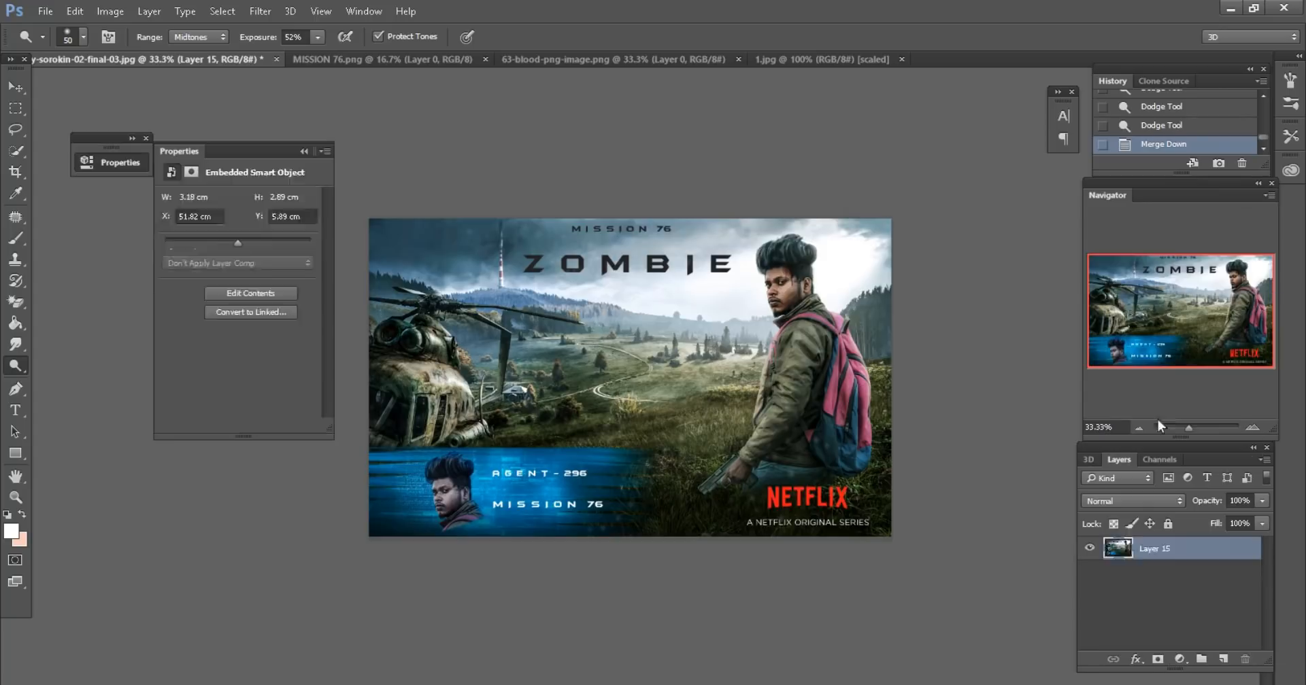
pyautogui.moveTo(235, 274); pyautogui.dragTo(239, 276)
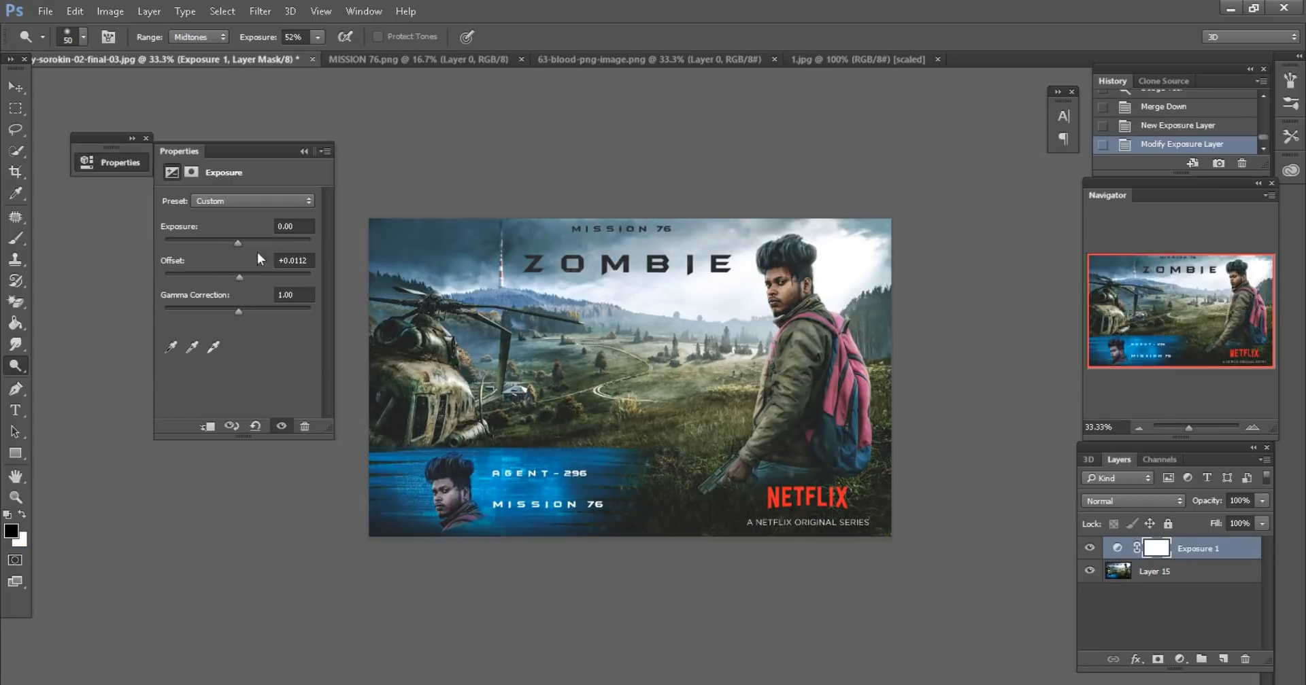
pyautogui.click(304, 151)
pyautogui.click(151, 138)
# Merge the Exposure adjustment down into the poster layer and fit the whole poster in the view
pyautogui.rightClick(1202, 544)
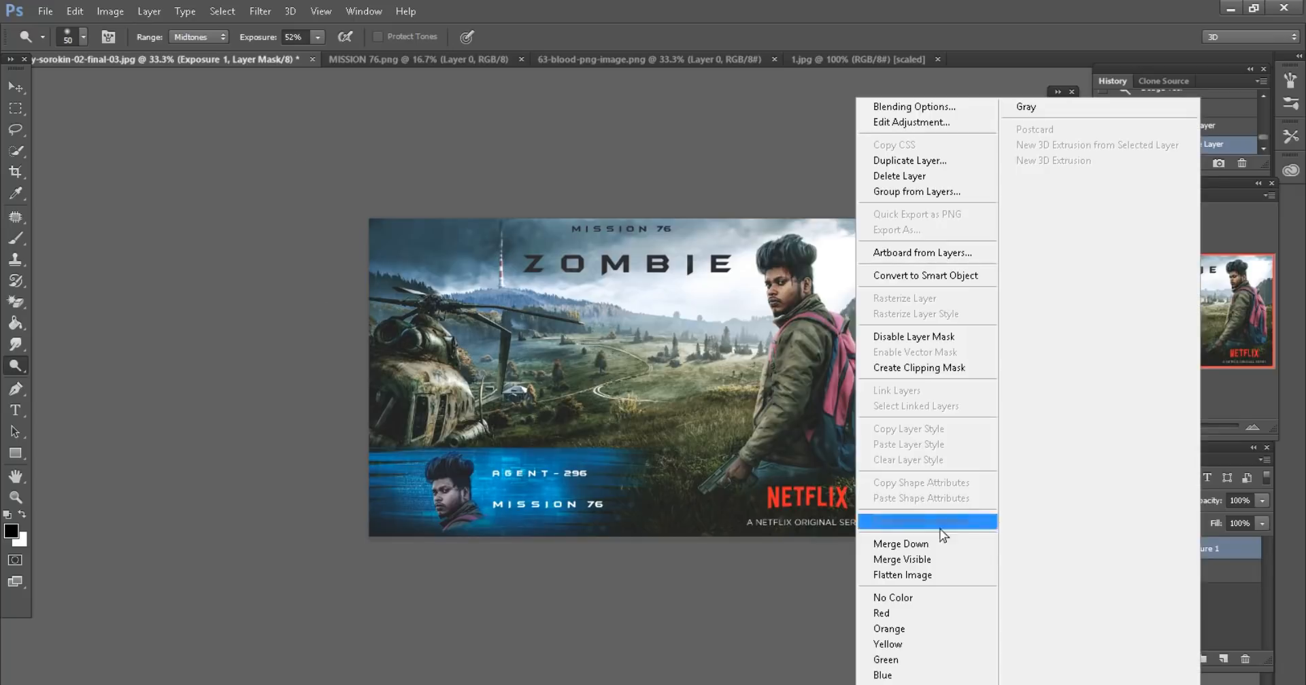
pyautogui.click(928, 542)
pyautogui.hotkey('ctrl', '0')
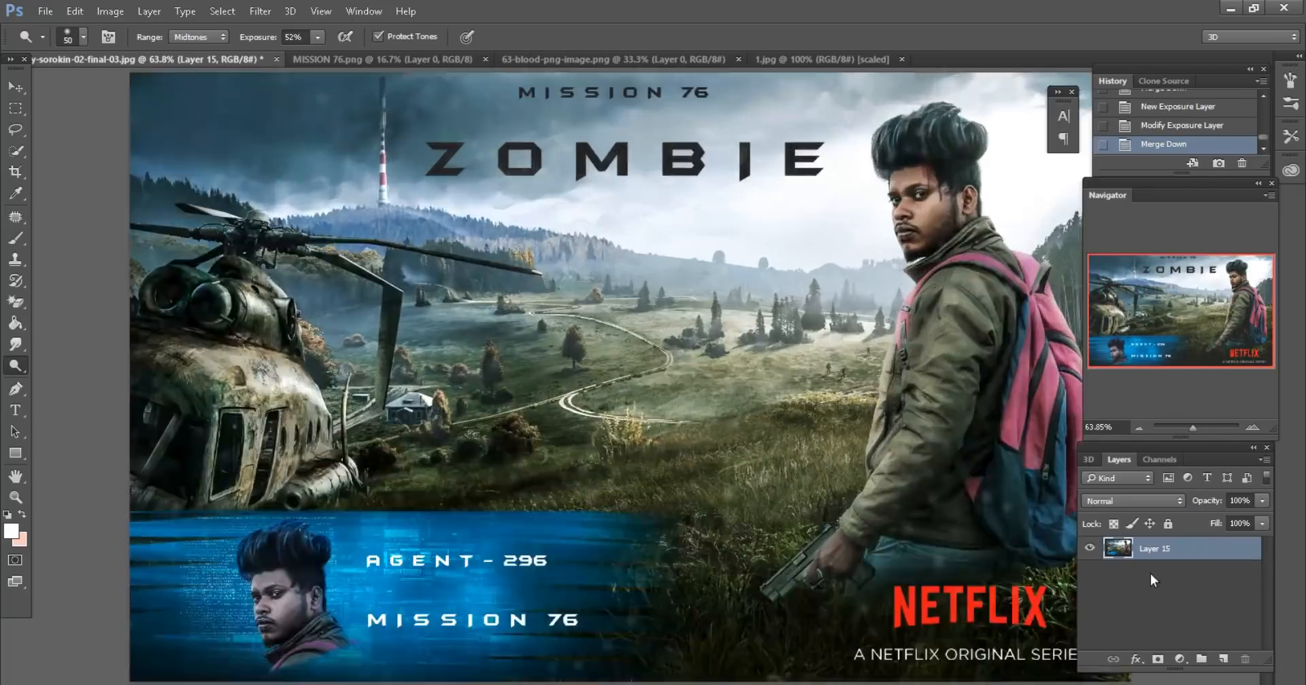